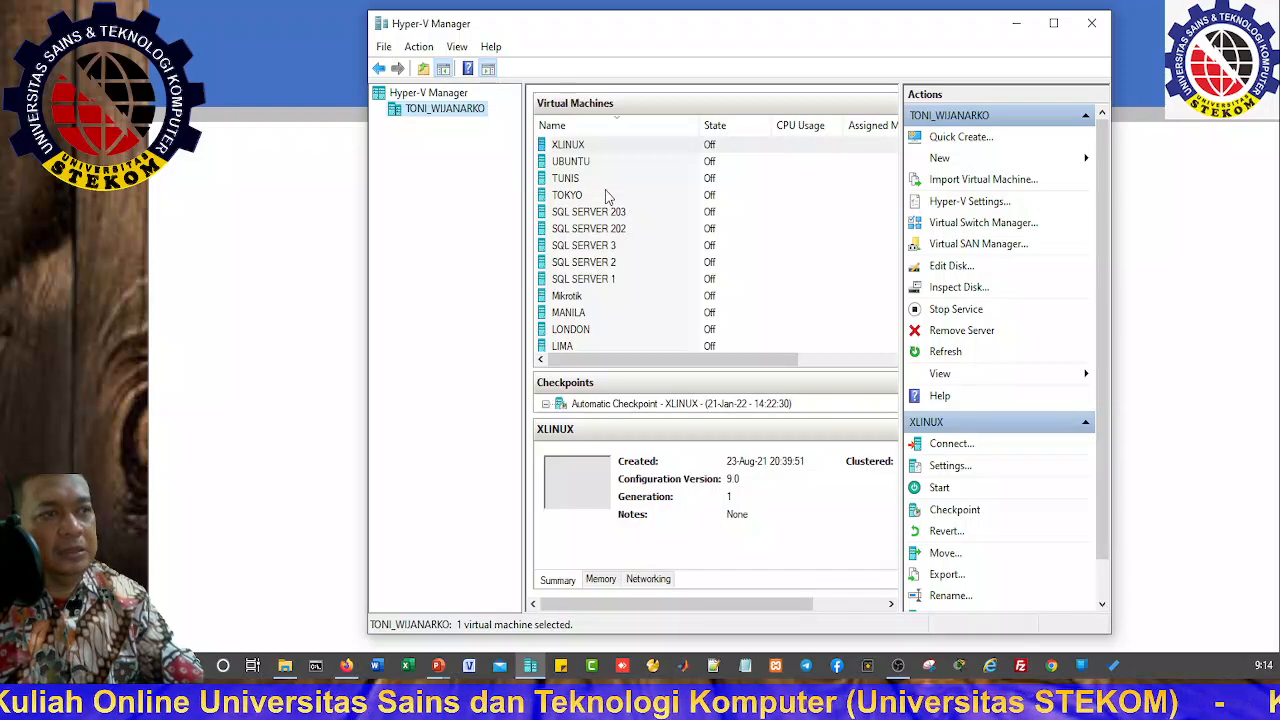
Step: Browse the virtual machines UBUNTU, XLINUX, TUNIS and SQL SERVER 203 in Hyper-V Manager
click(579, 158)
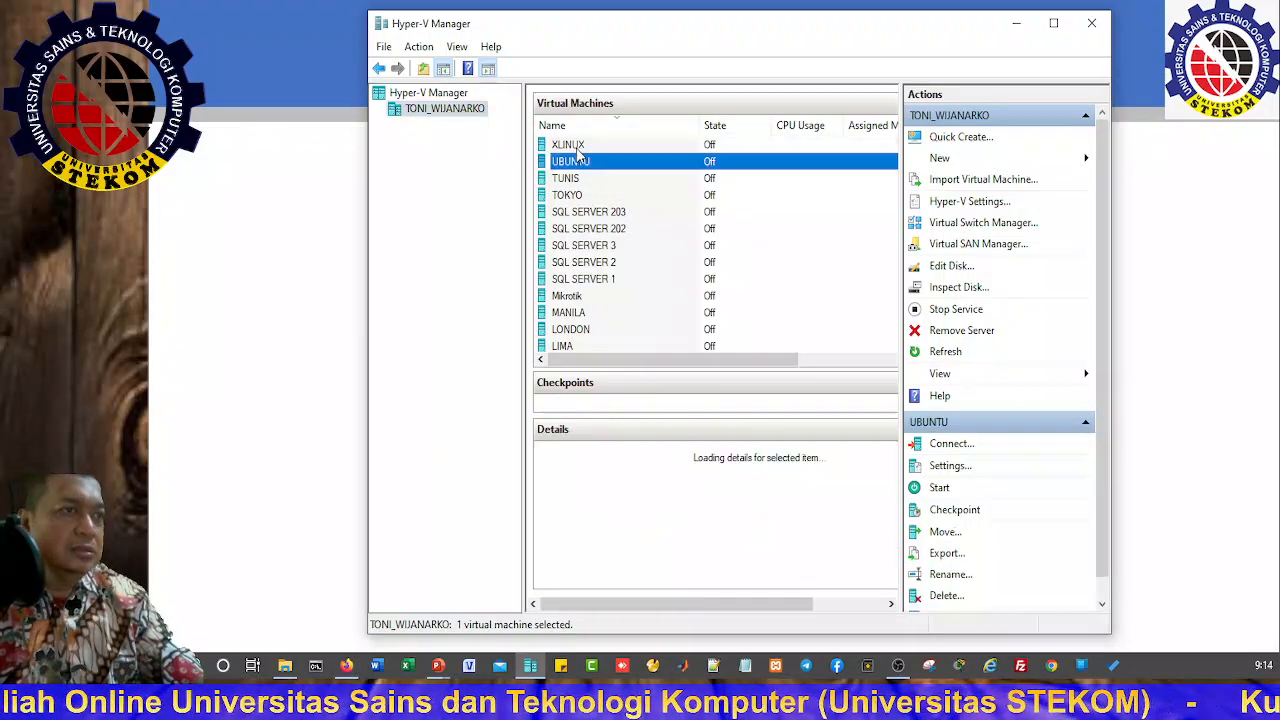
click(577, 146)
click(574, 180)
click(593, 212)
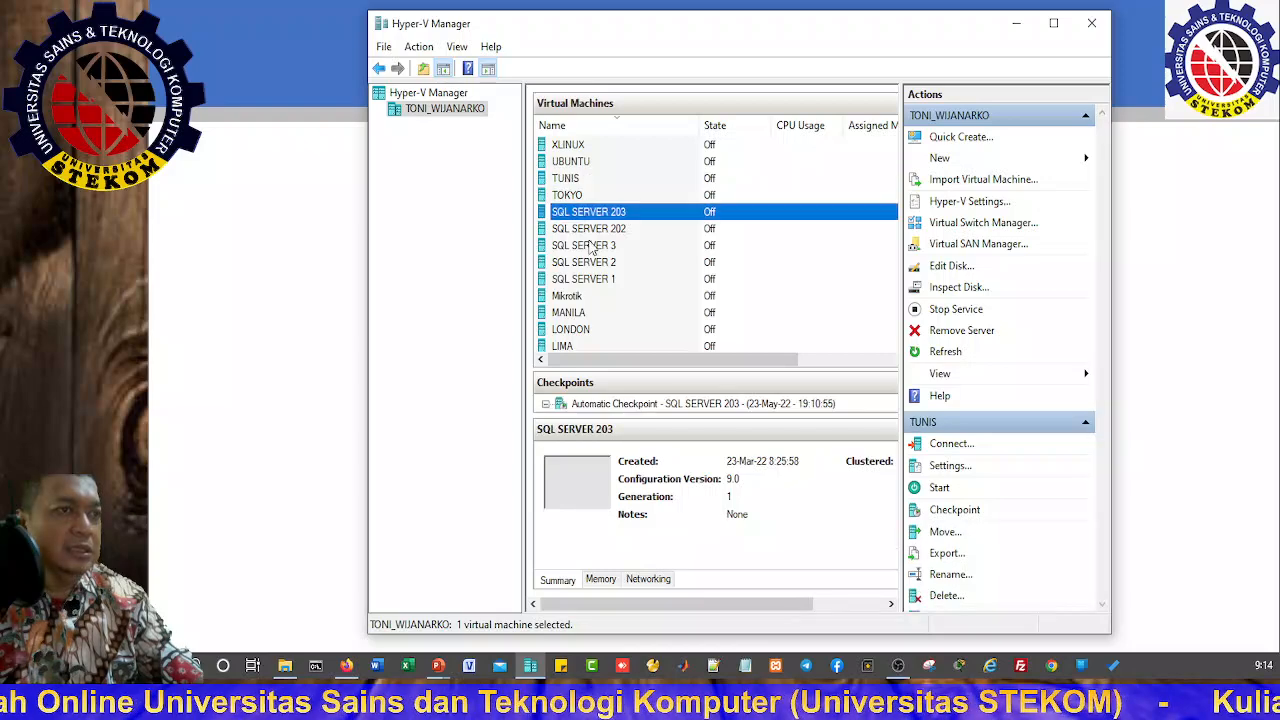
Step: Open and close the SQL SERVER 3 console, then select SQL SERVER 203
double_click(590, 246)
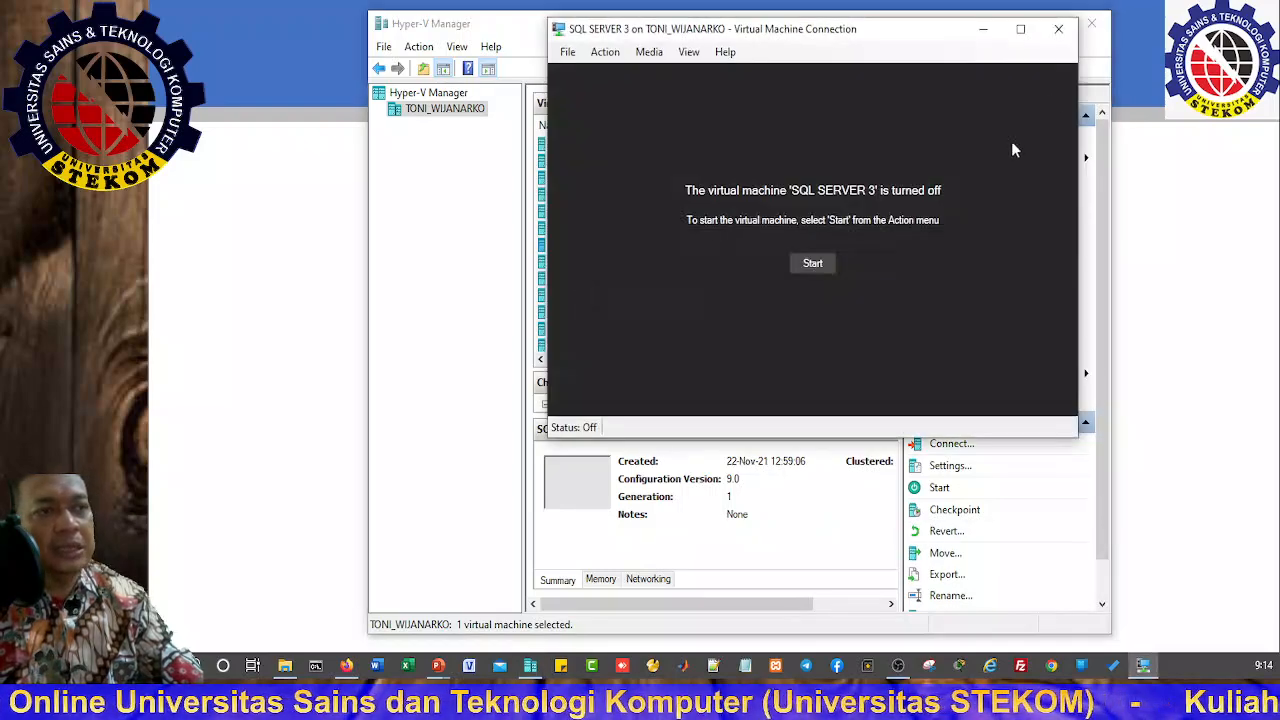
click(1058, 29)
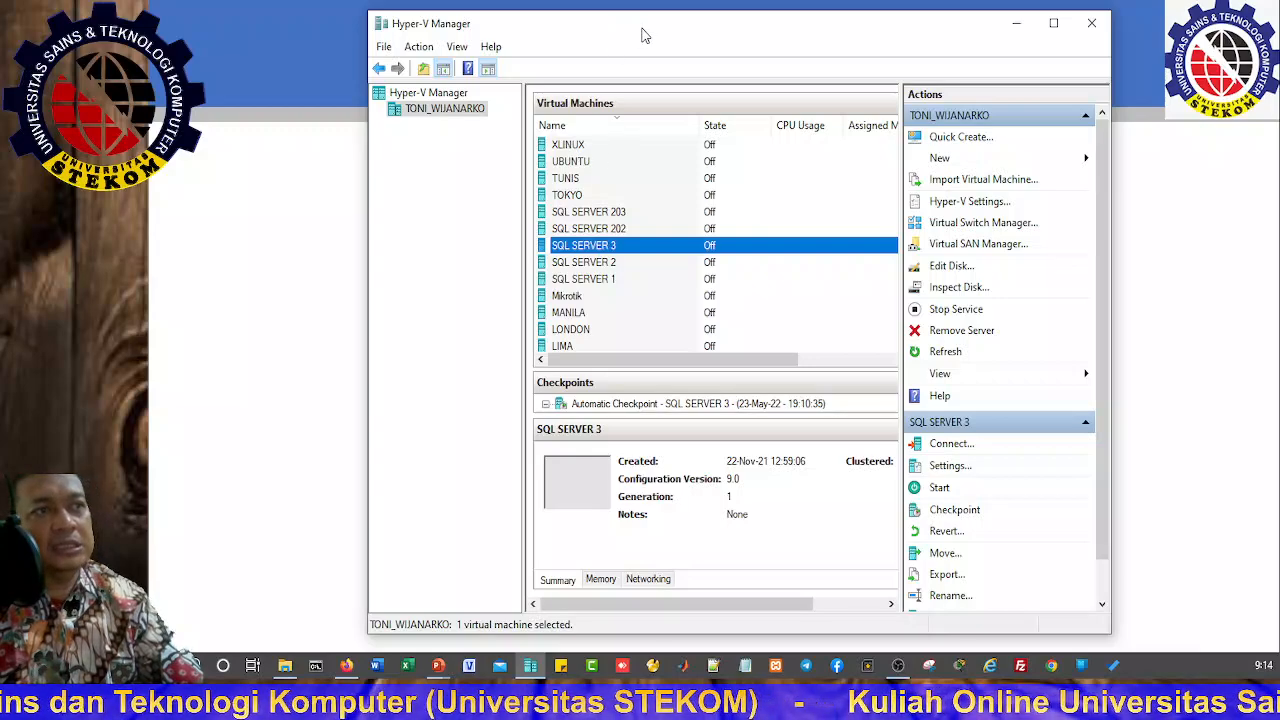
drag(640, 27, 623, 24)
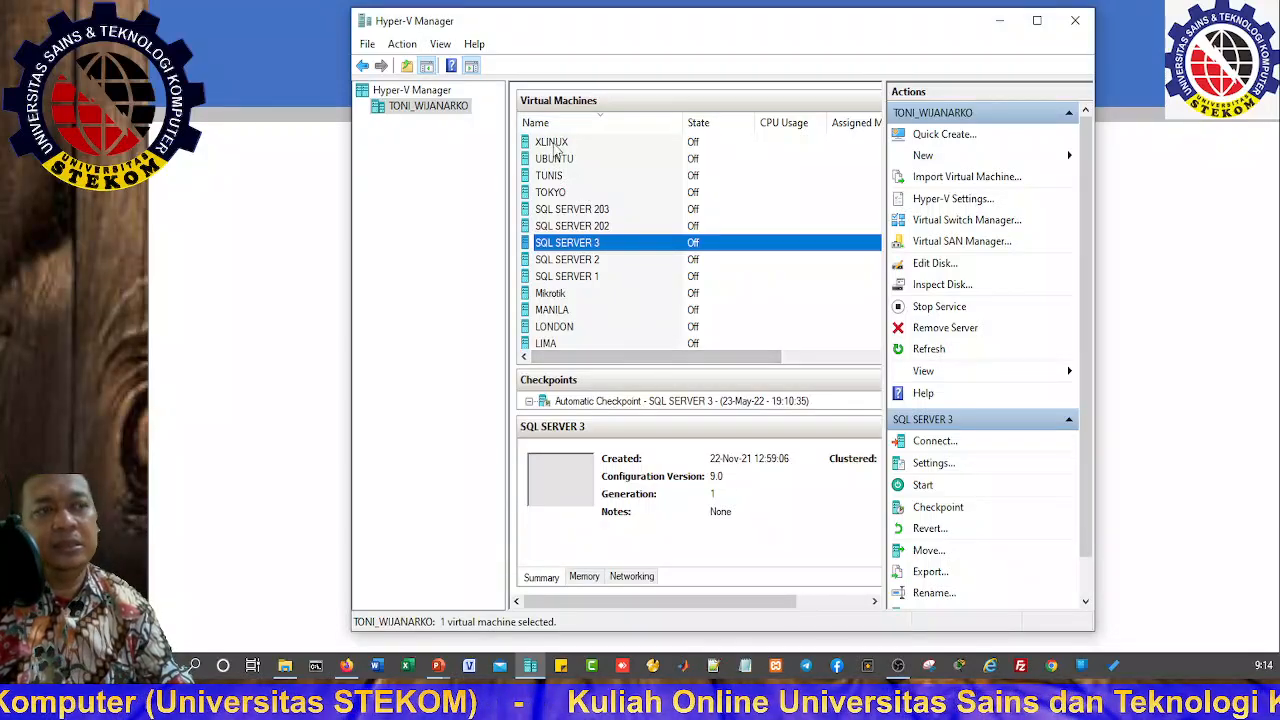
click(572, 212)
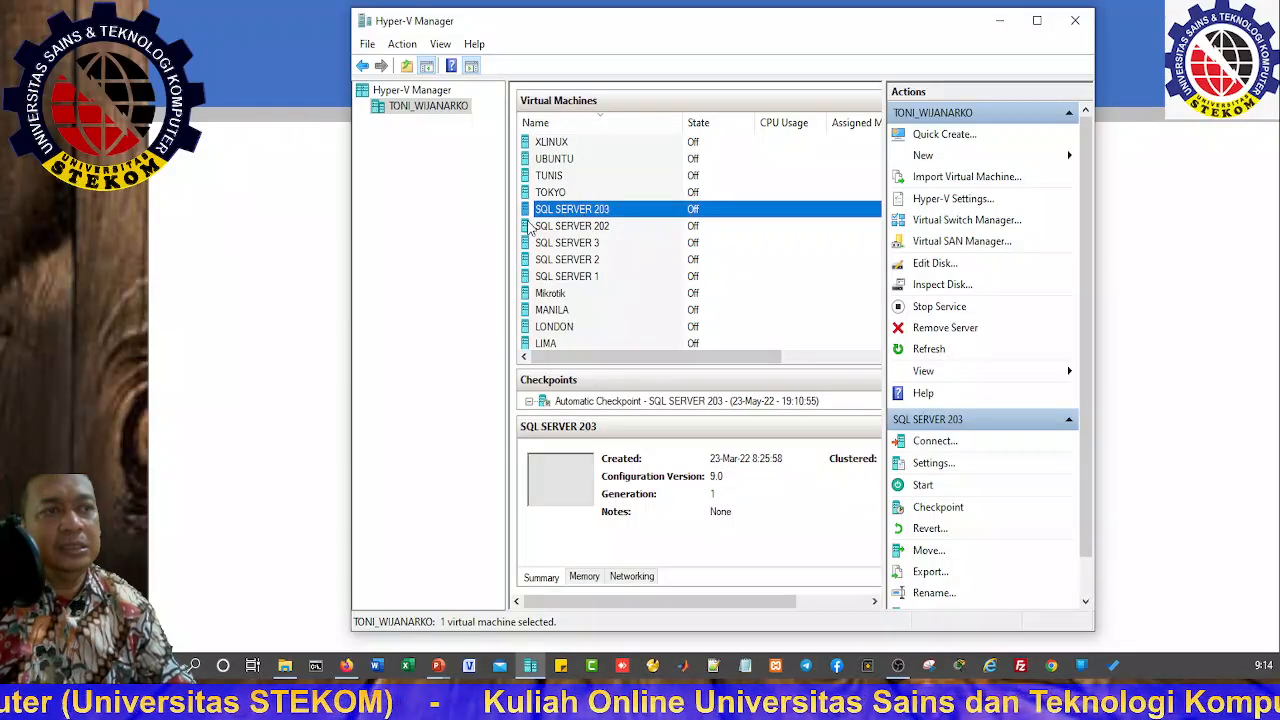
Step: Start SQL SERVER 203 in its console, continuing from the last saved state
double_click(586, 212)
click(805, 265)
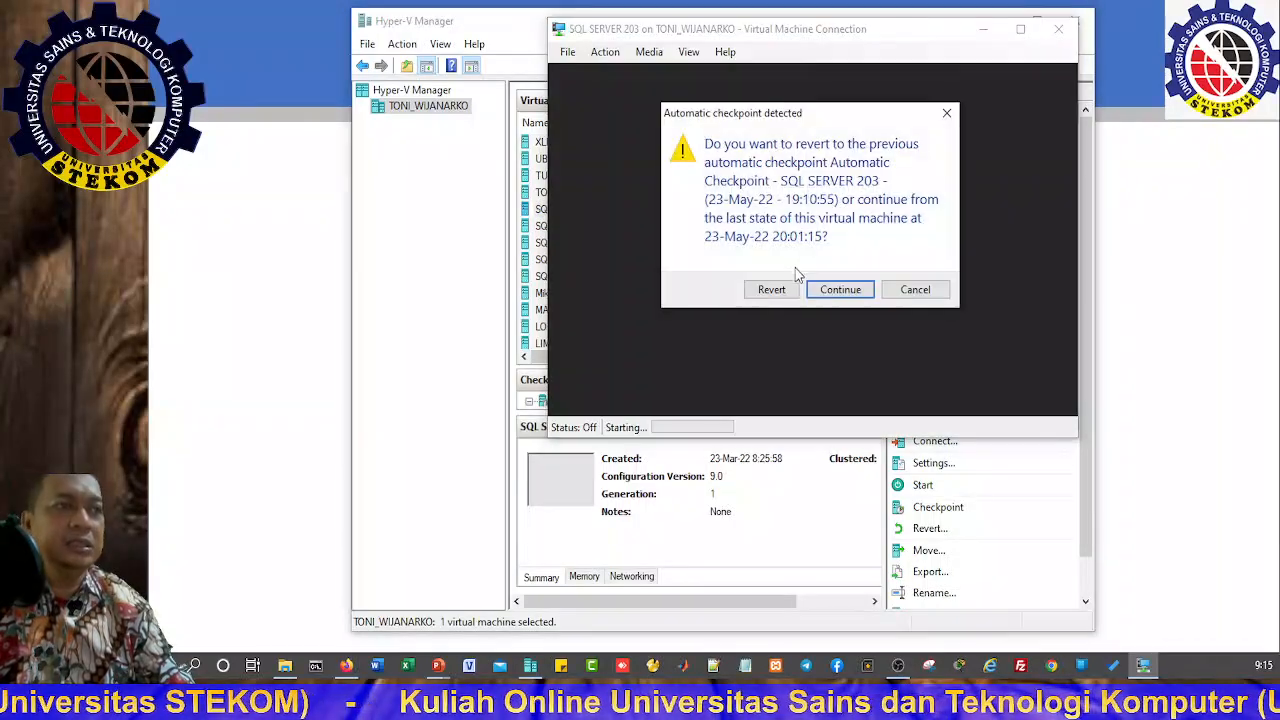
click(835, 290)
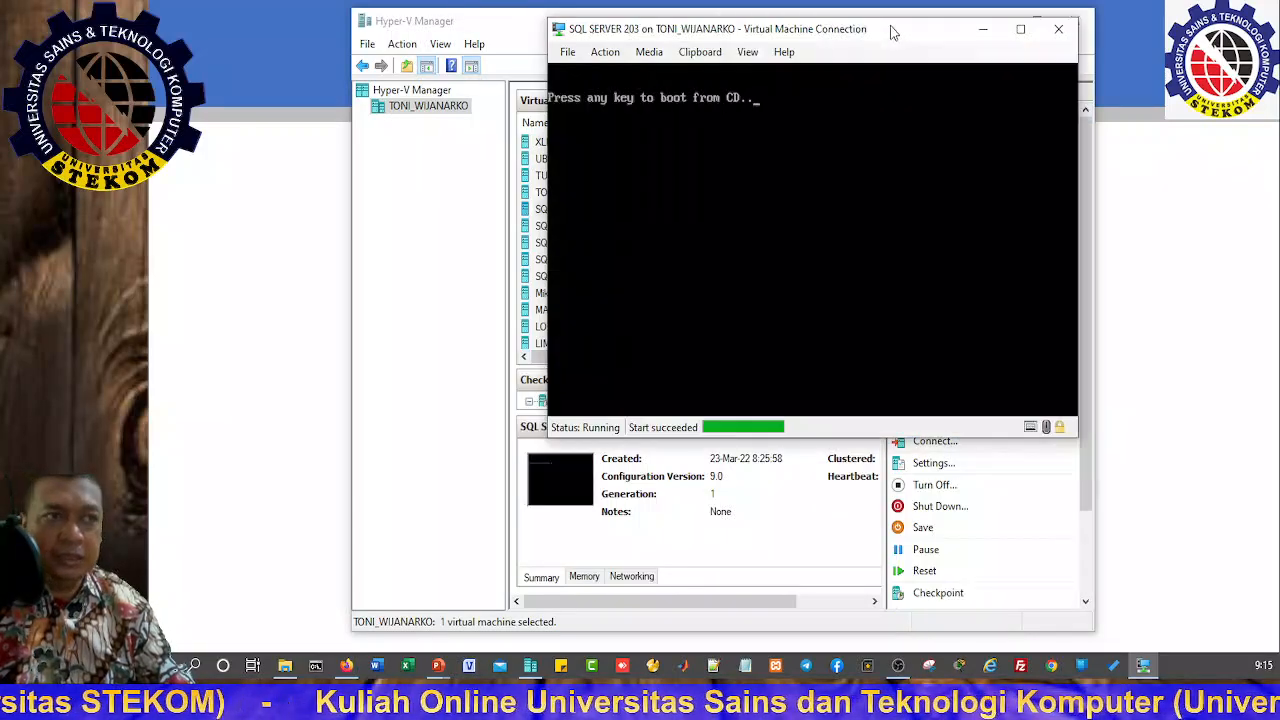
drag(903, 35, 768, 44)
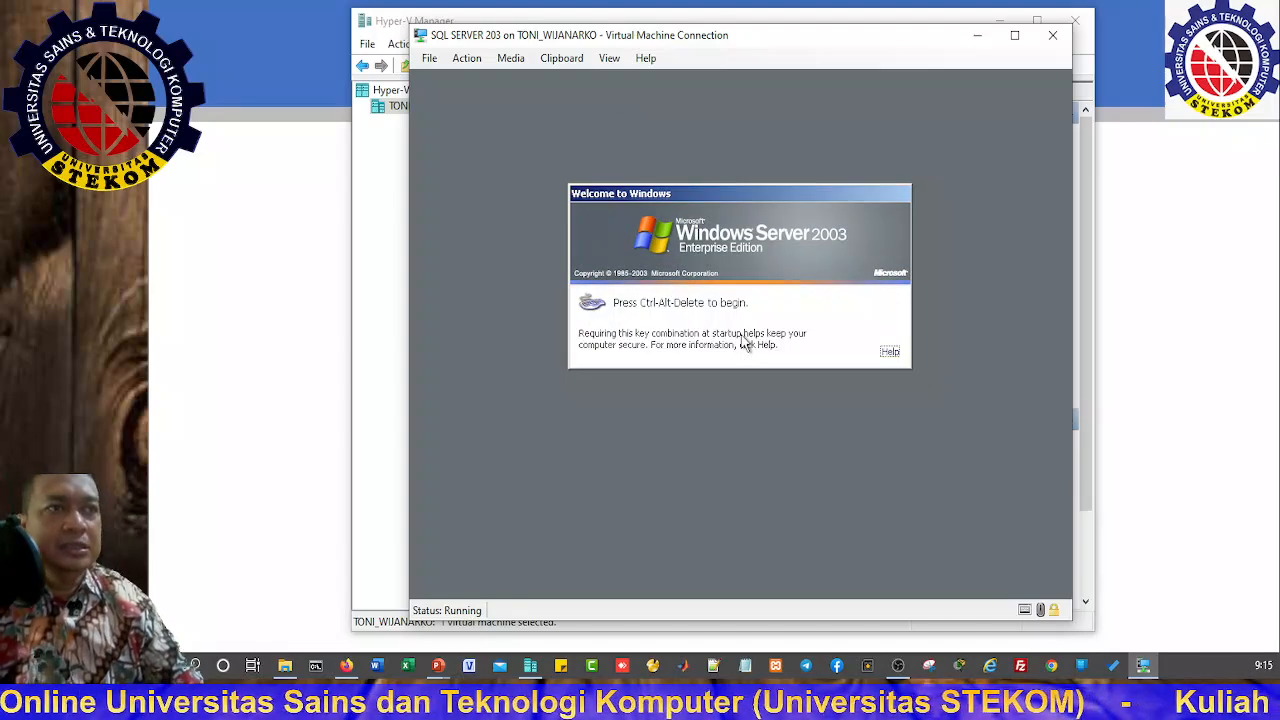
Step: Send Ctrl+Alt+Delete to the guest and log on as Administrator with the password
click(466, 58)
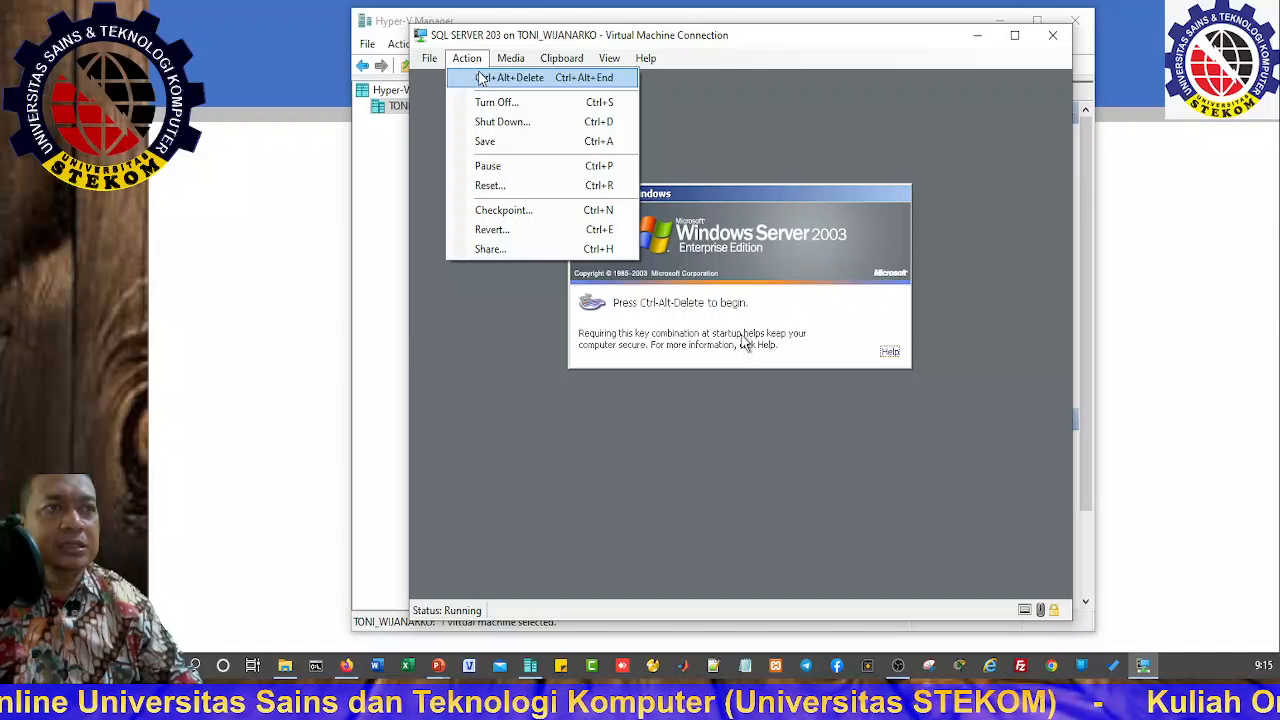
click(510, 78)
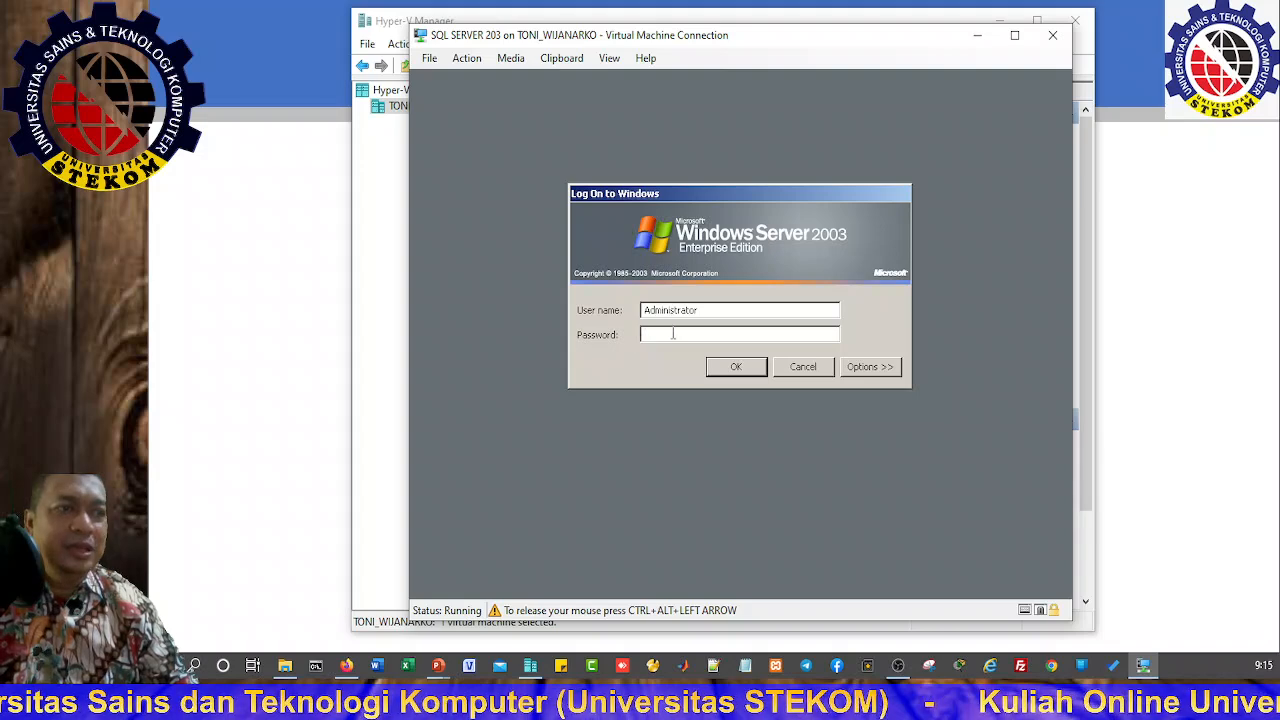
text(*******)
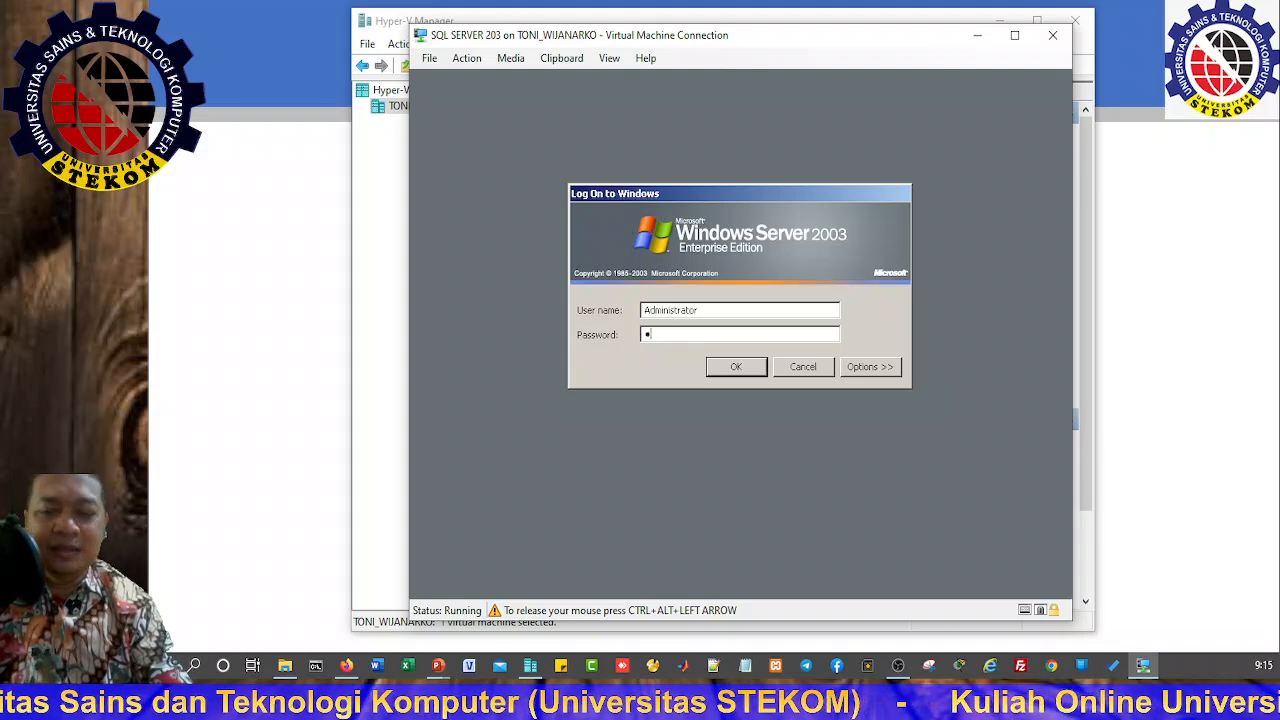
key(Return)
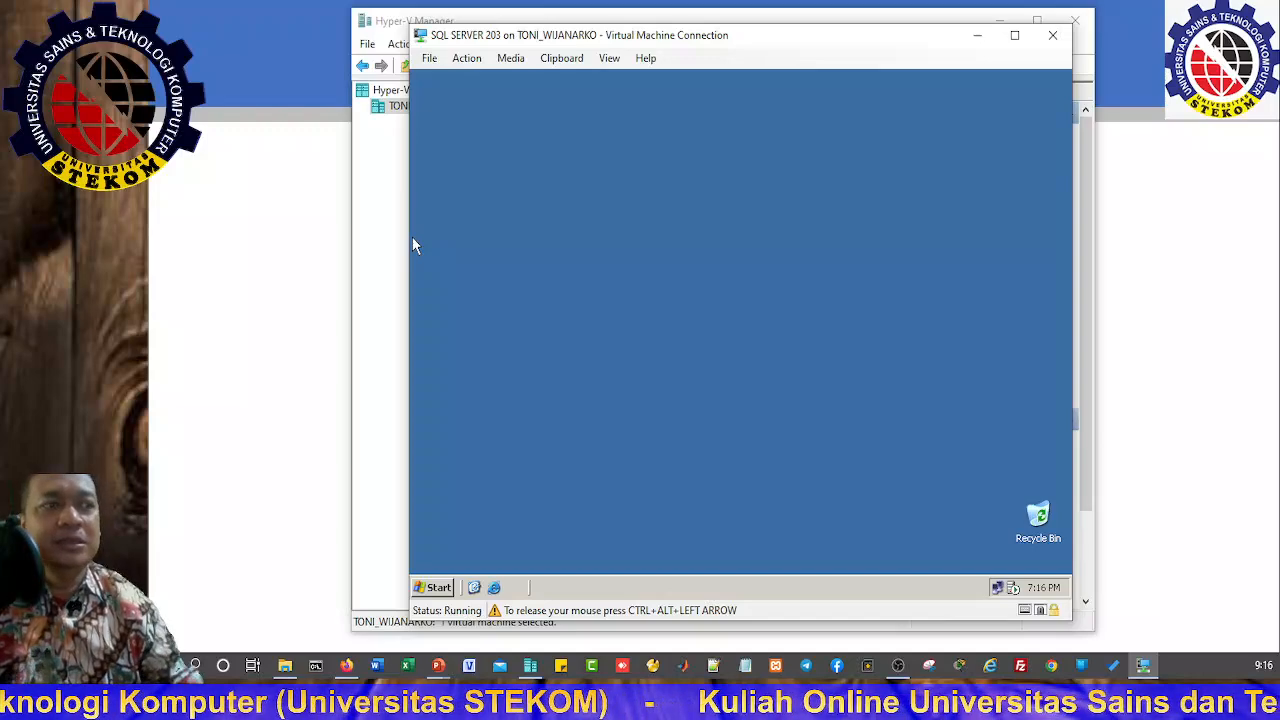
Step: Read the guest's IP address 172.29.9.156 from the connection's Support details, then return to the host
double_click(997, 589)
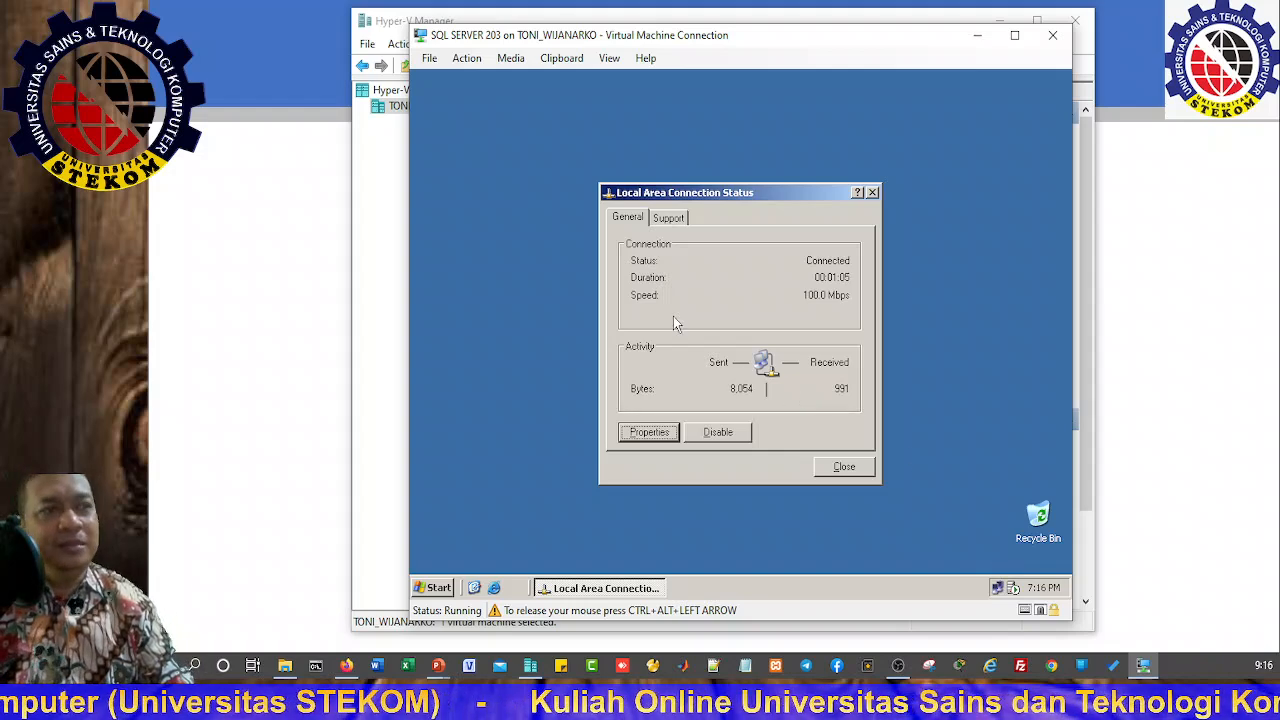
click(669, 218)
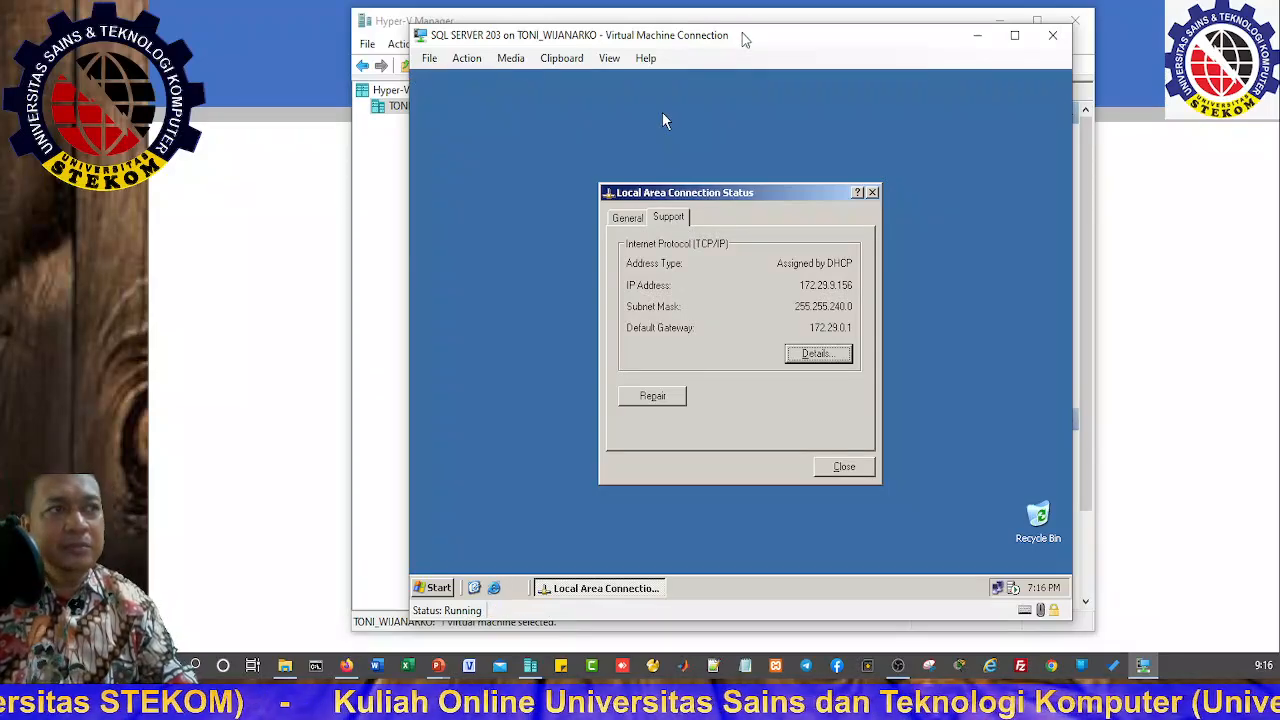
drag(746, 40, 940, 48)
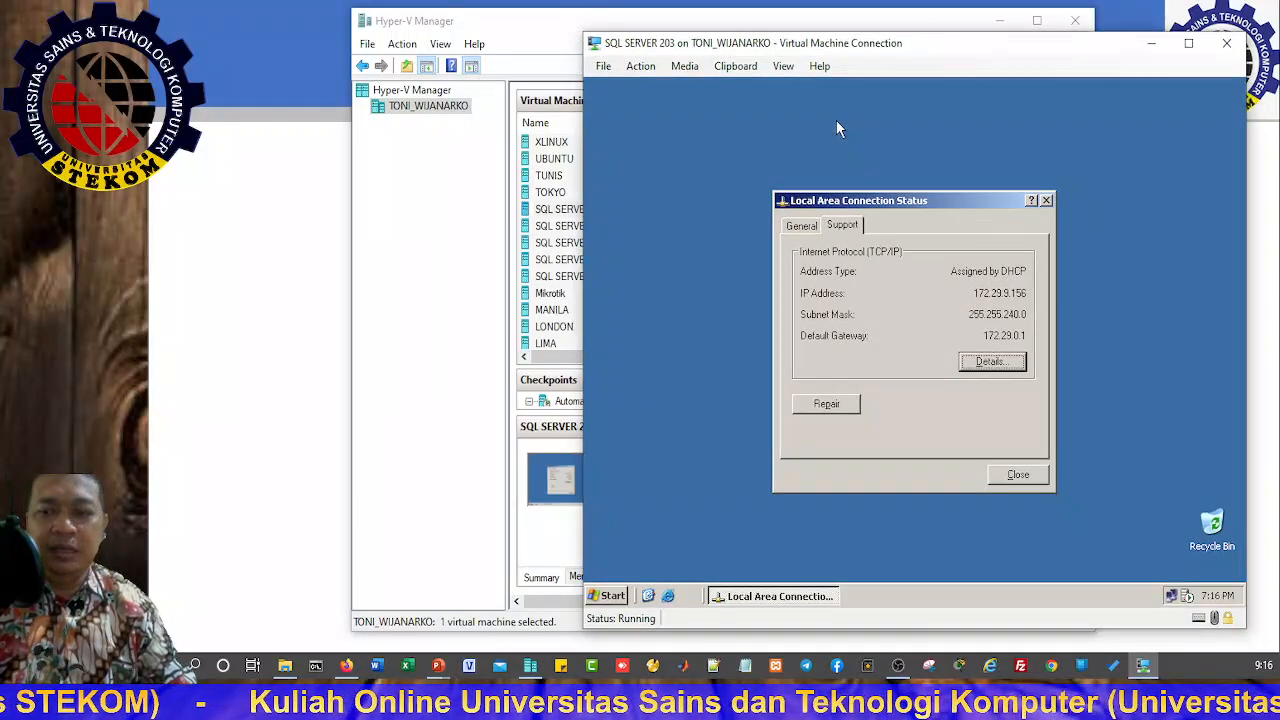
key(super)
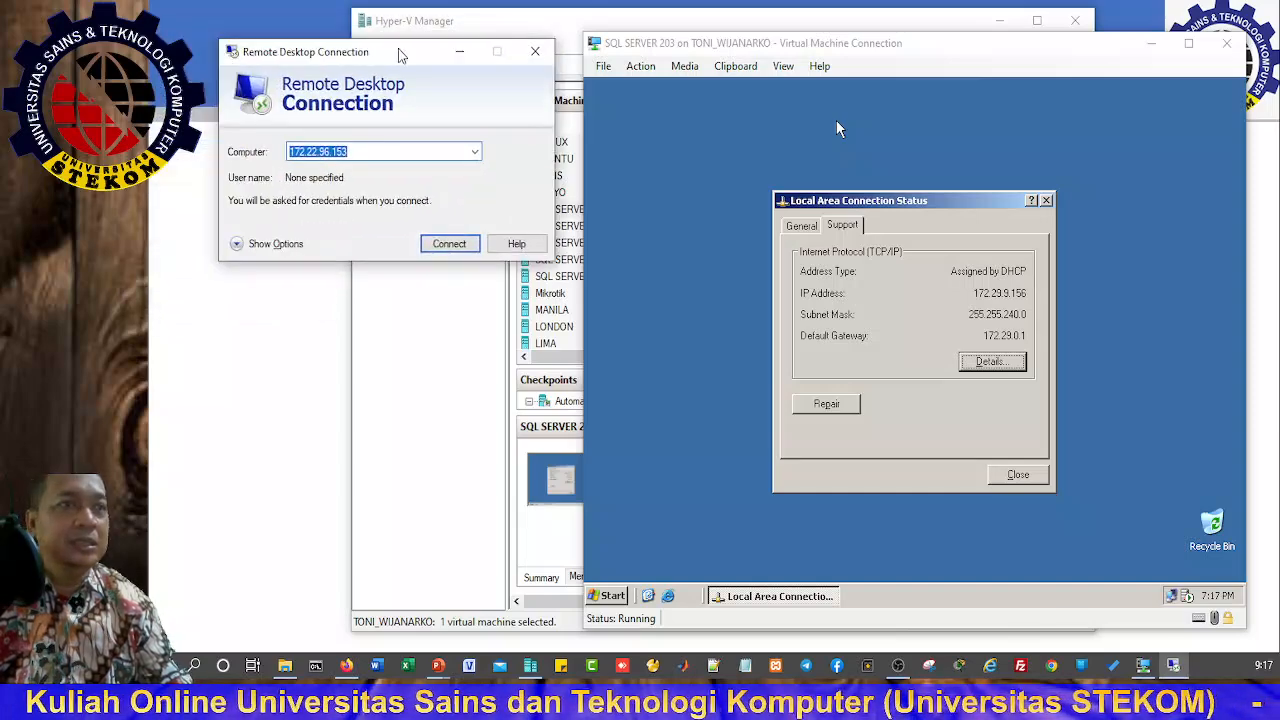
Step: Connect Remote Desktop to 172.29.9.156, accepting the unverified server identity warning
click(400, 152)
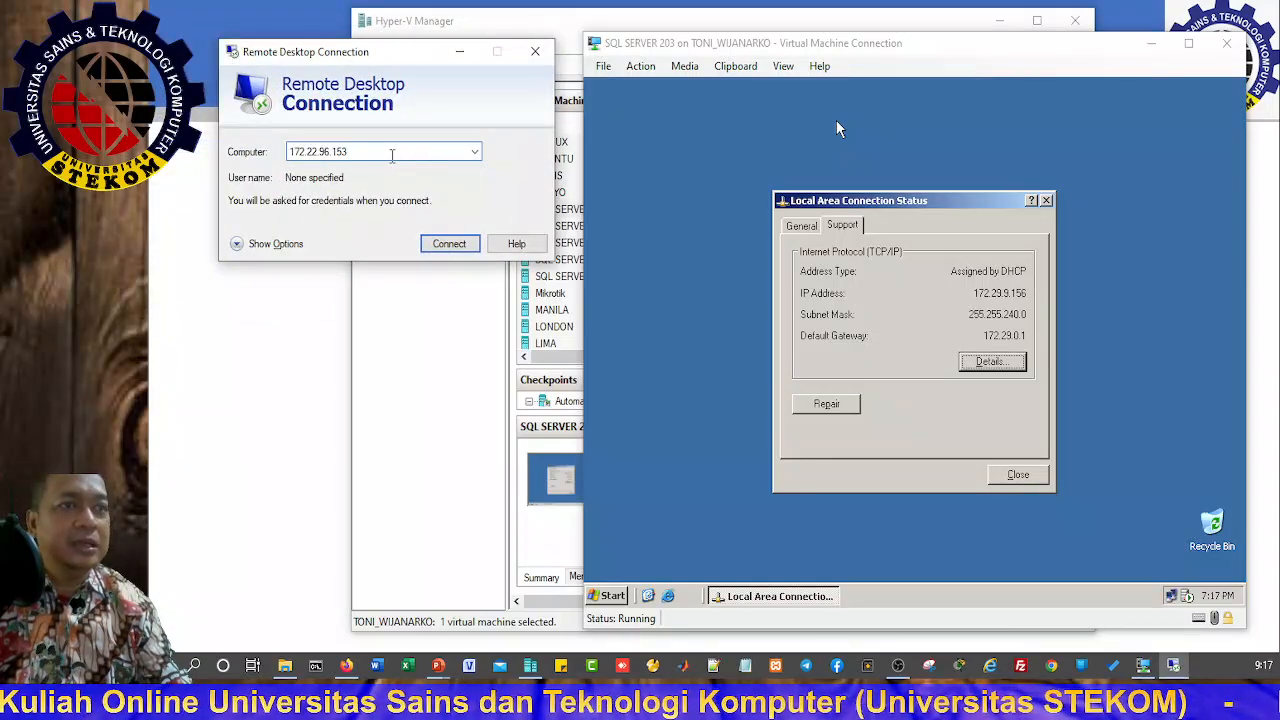
drag(349, 152, 312, 152)
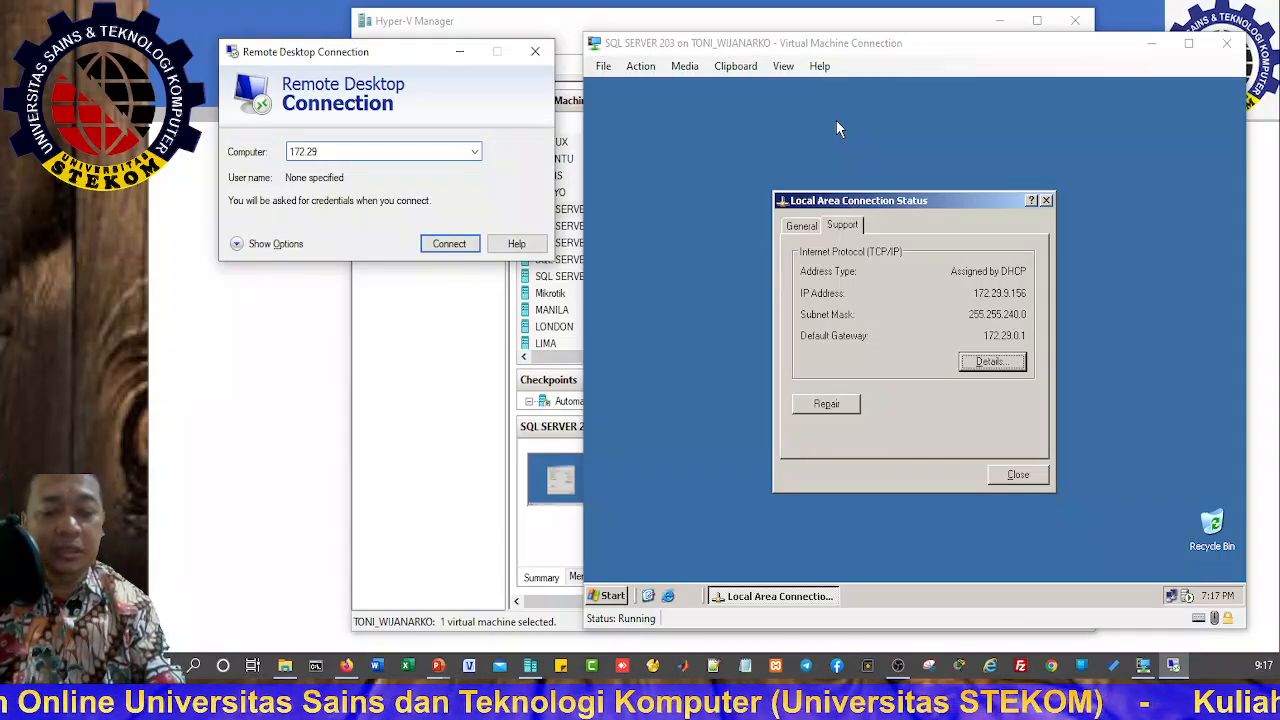
text(.9)
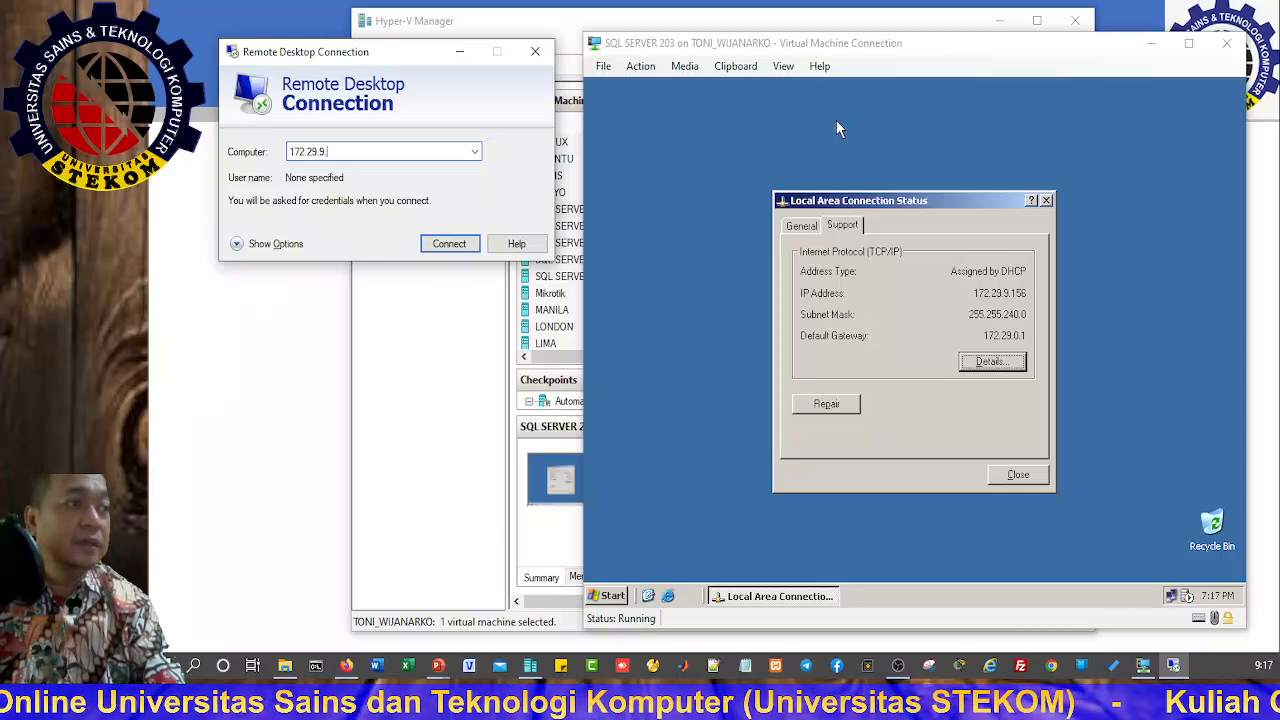
text(.)
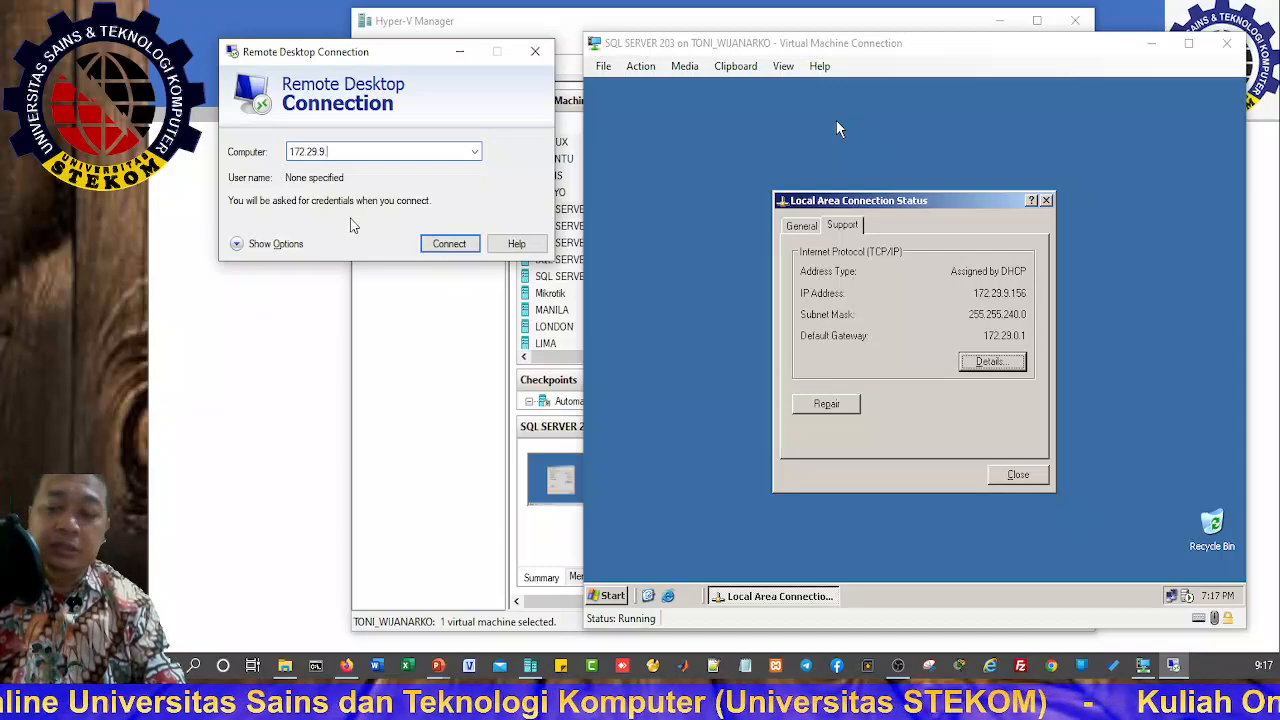
text(156)
key(Return)
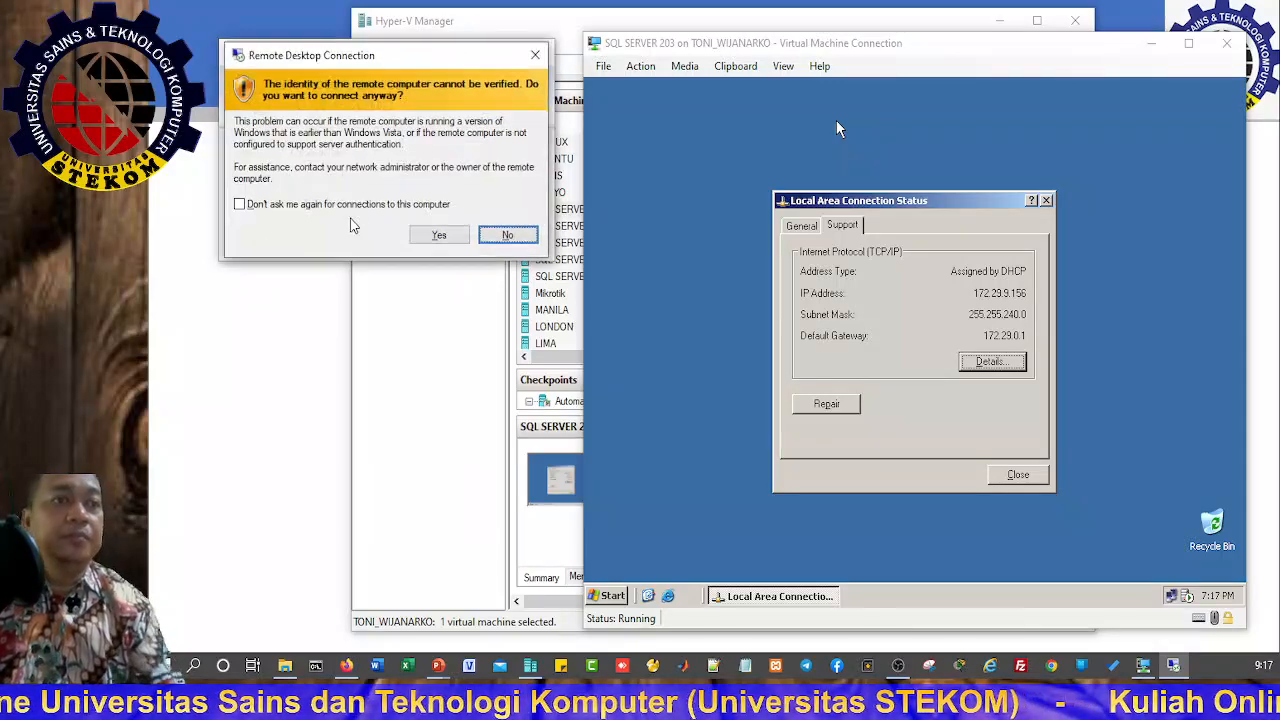
click(422, 235)
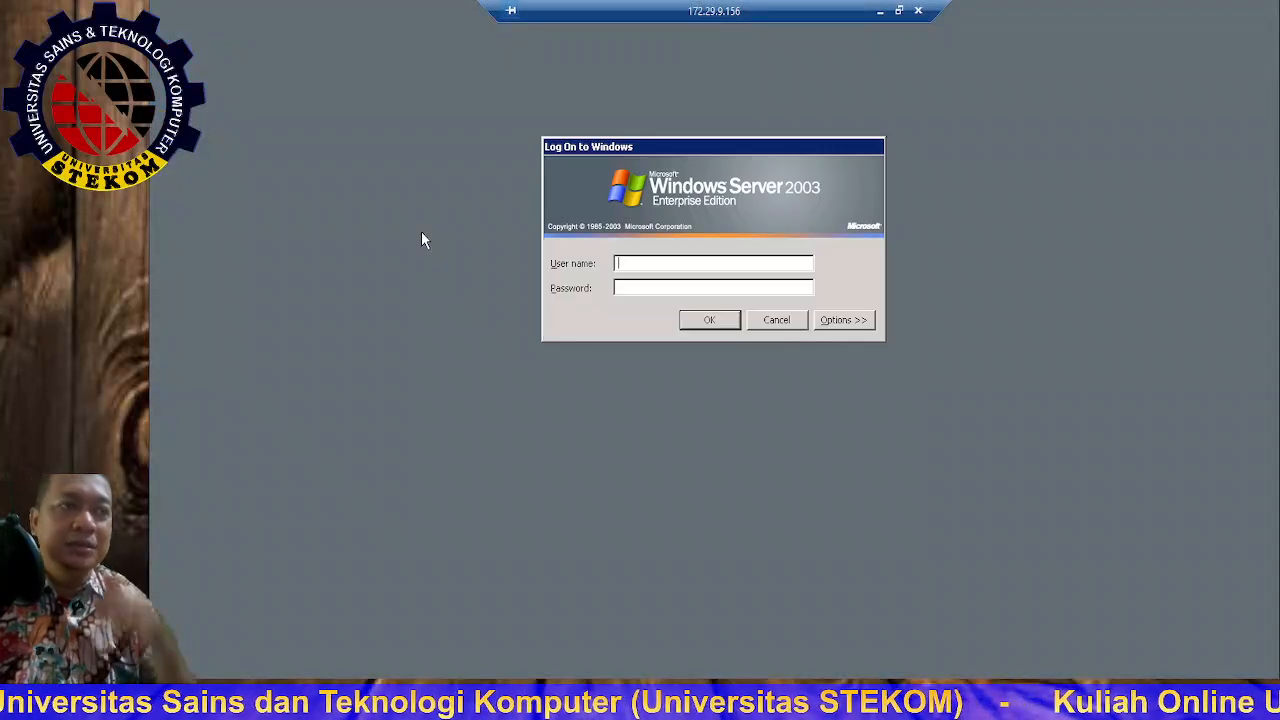
Step: Log on to the remote session as administrator with the password
text(admin)
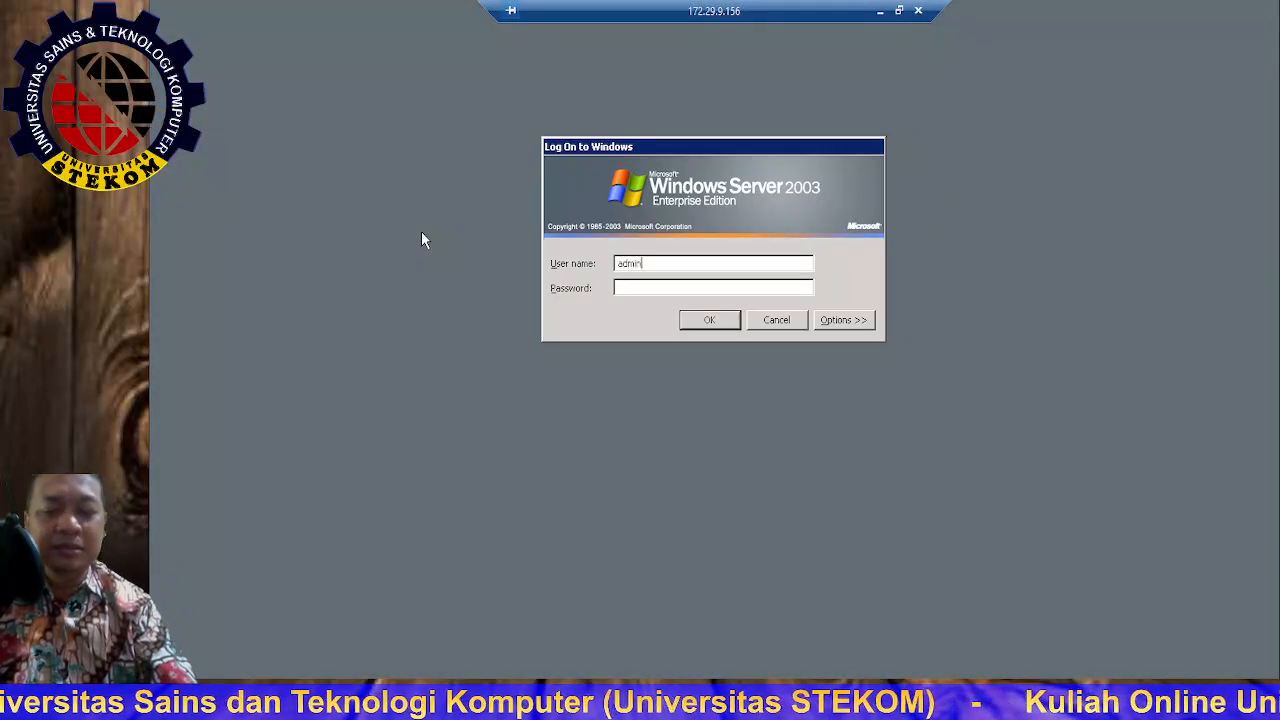
text(istrator)
key(Tab)
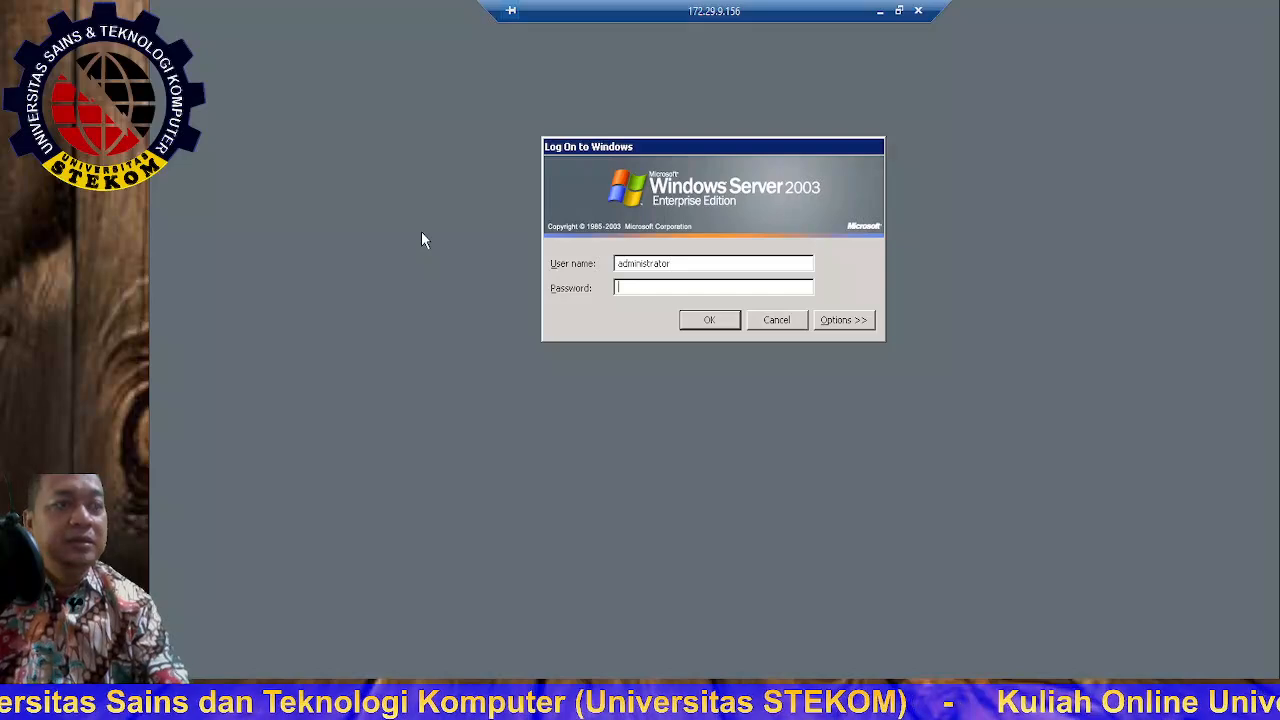
text(*****)
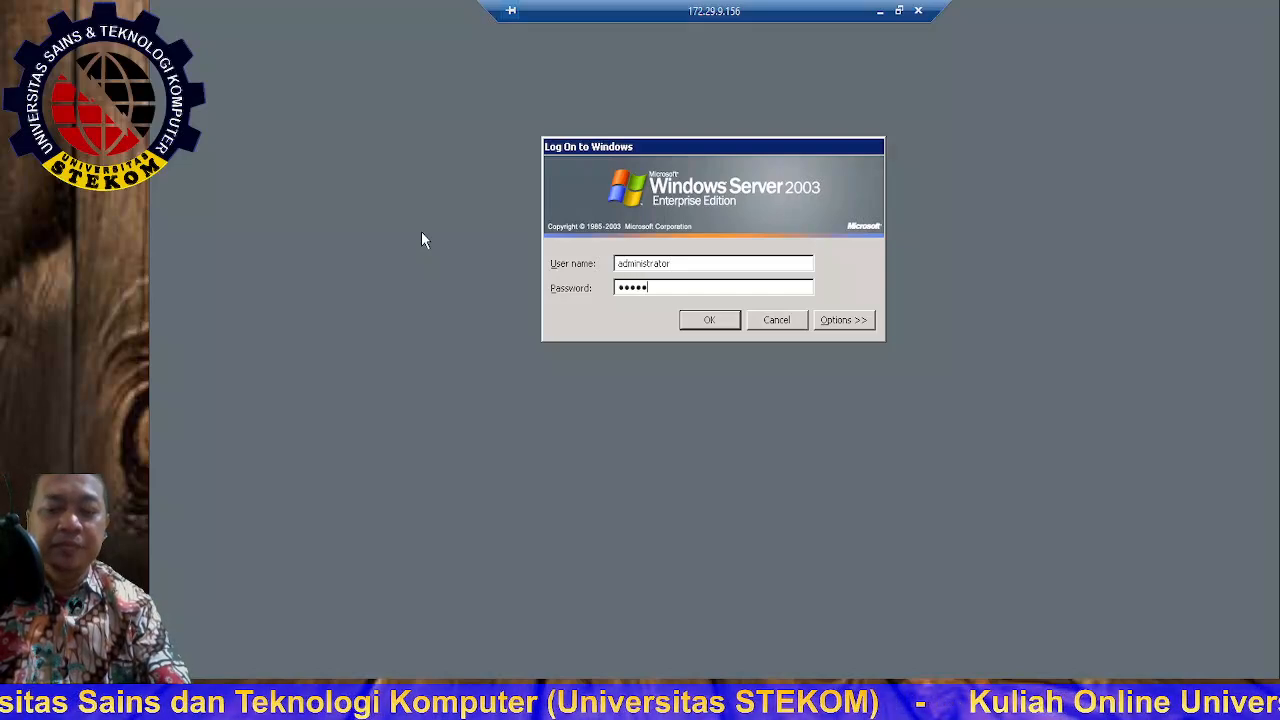
text(***)
key(Return)
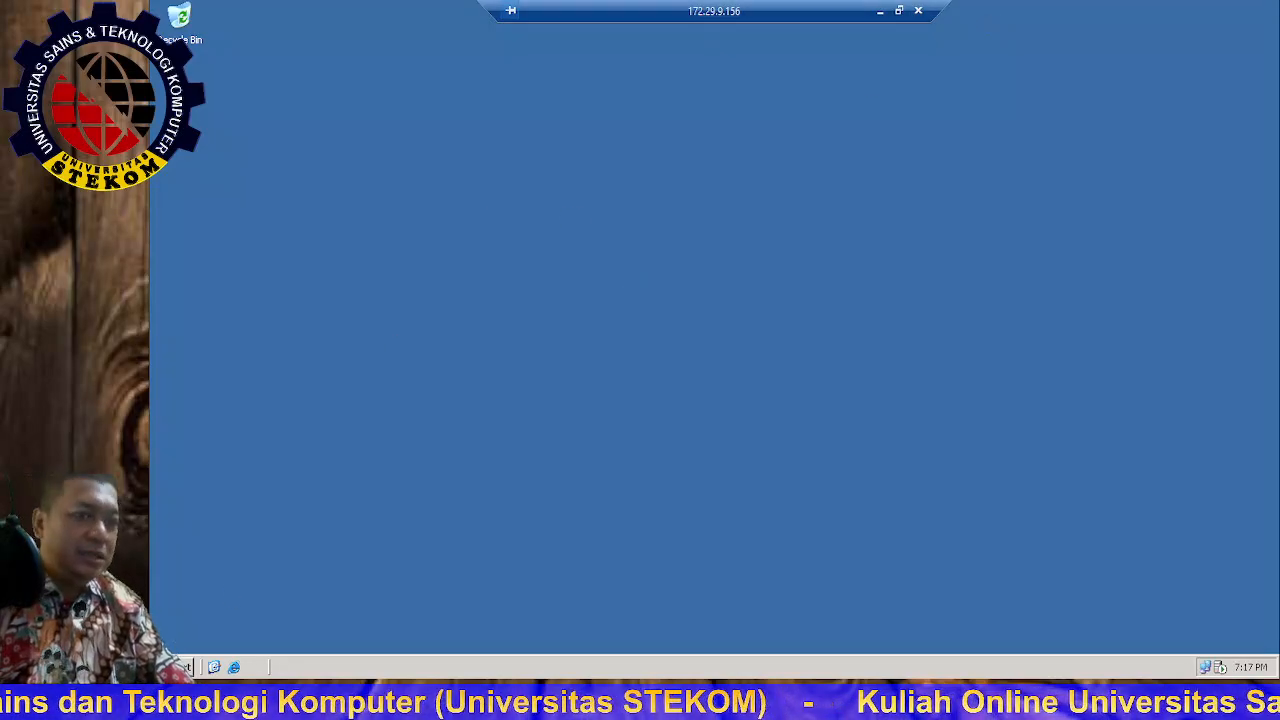
Step: Browse through My Computer and Local Disk (C:) to the C:\MASTER\SQL Server folder
click(174, 667)
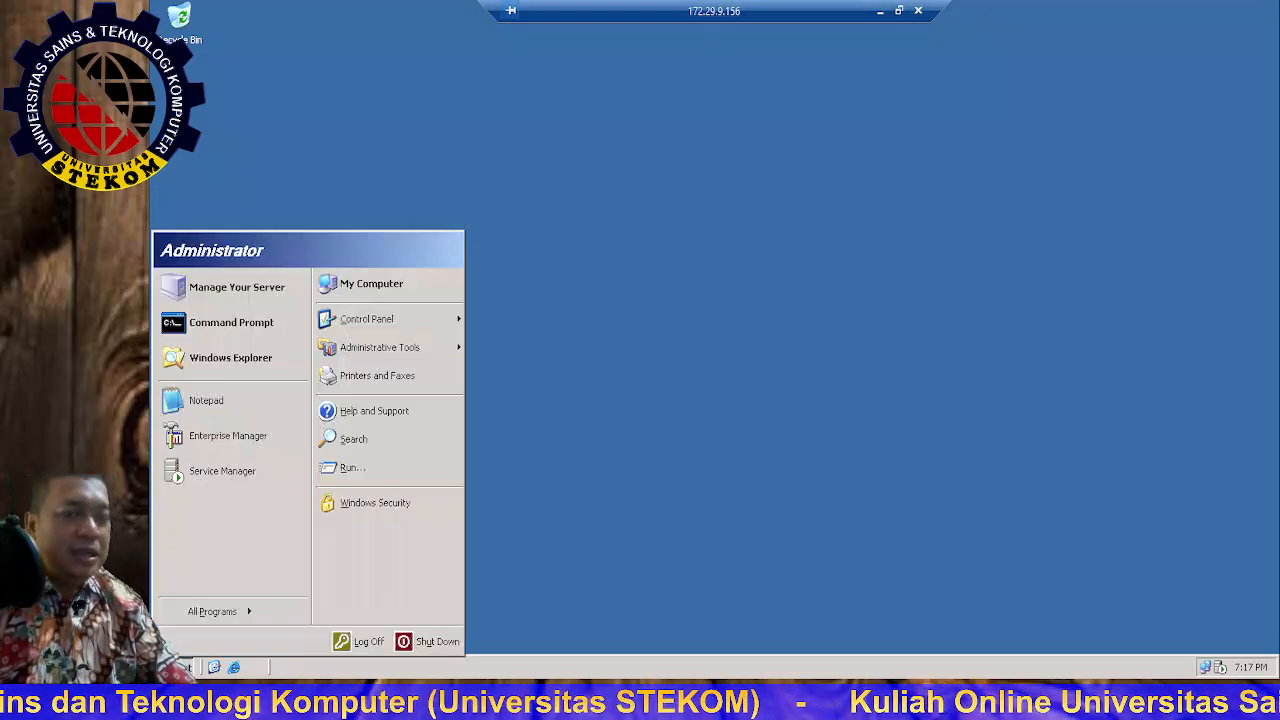
click(388, 285)
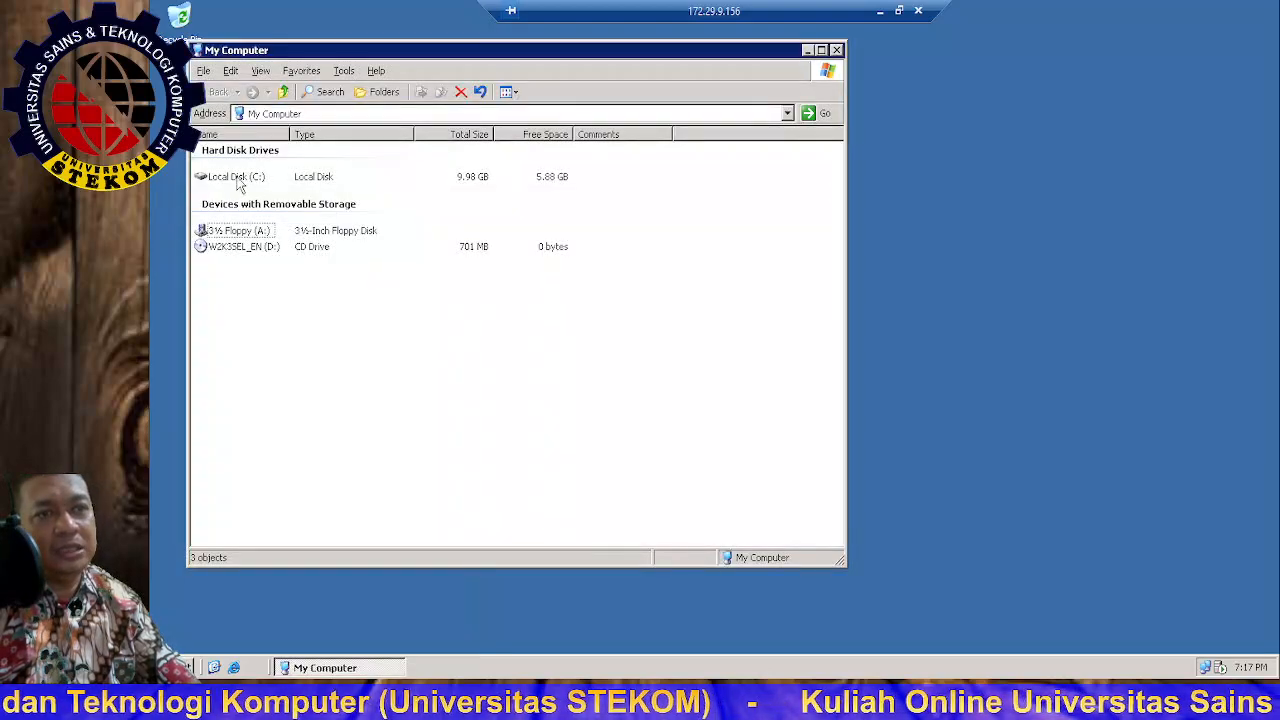
double_click(236, 178)
click(366, 291)
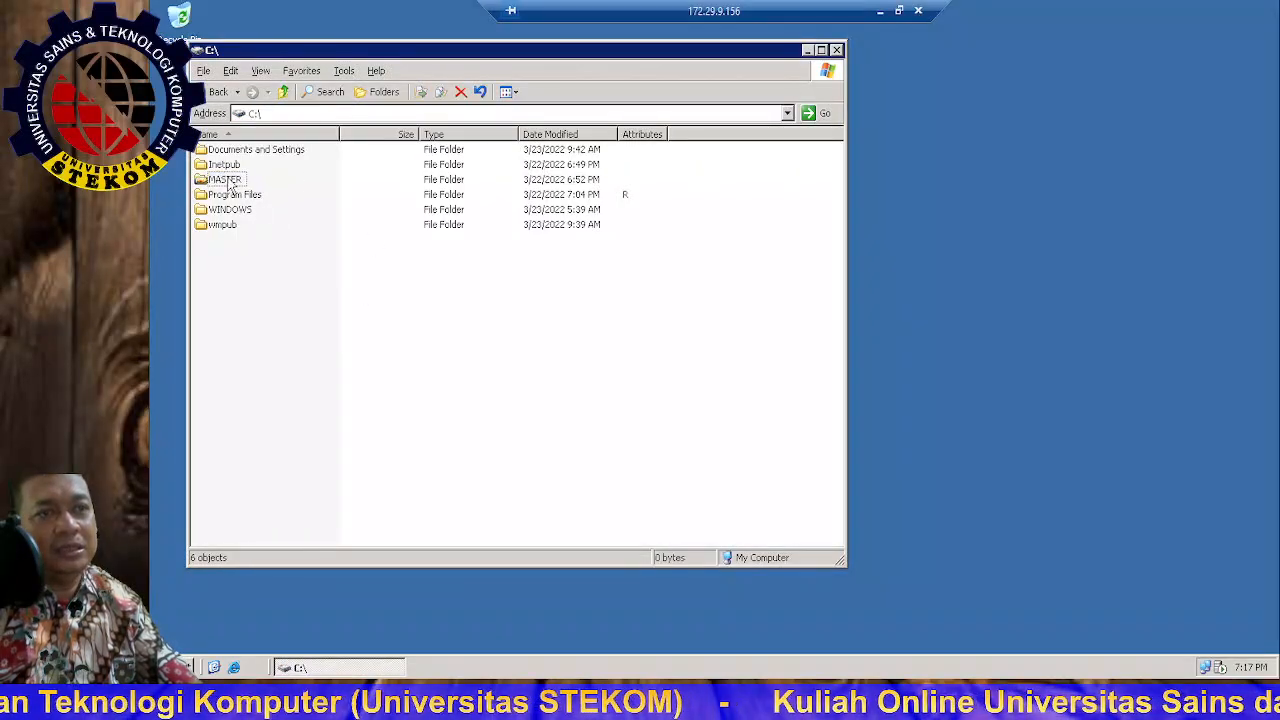
double_click(229, 180)
double_click(240, 150)
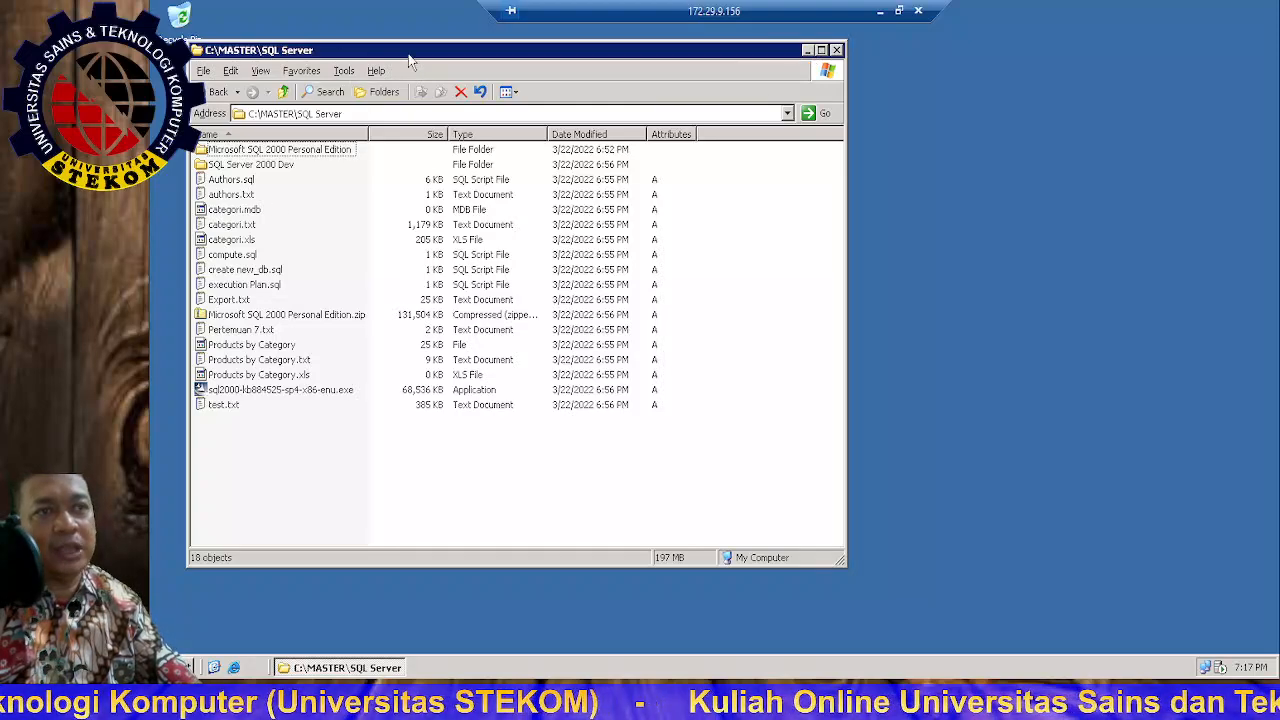
drag(408, 50, 645, 73)
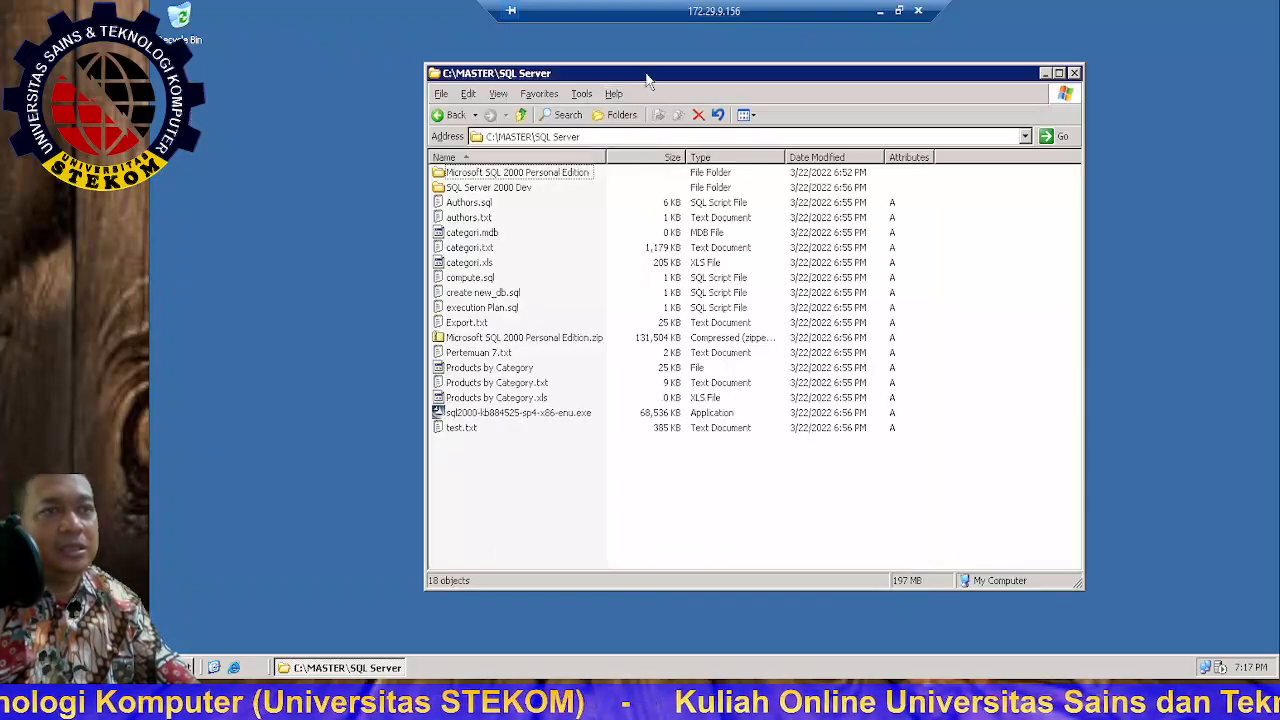
click(190, 667)
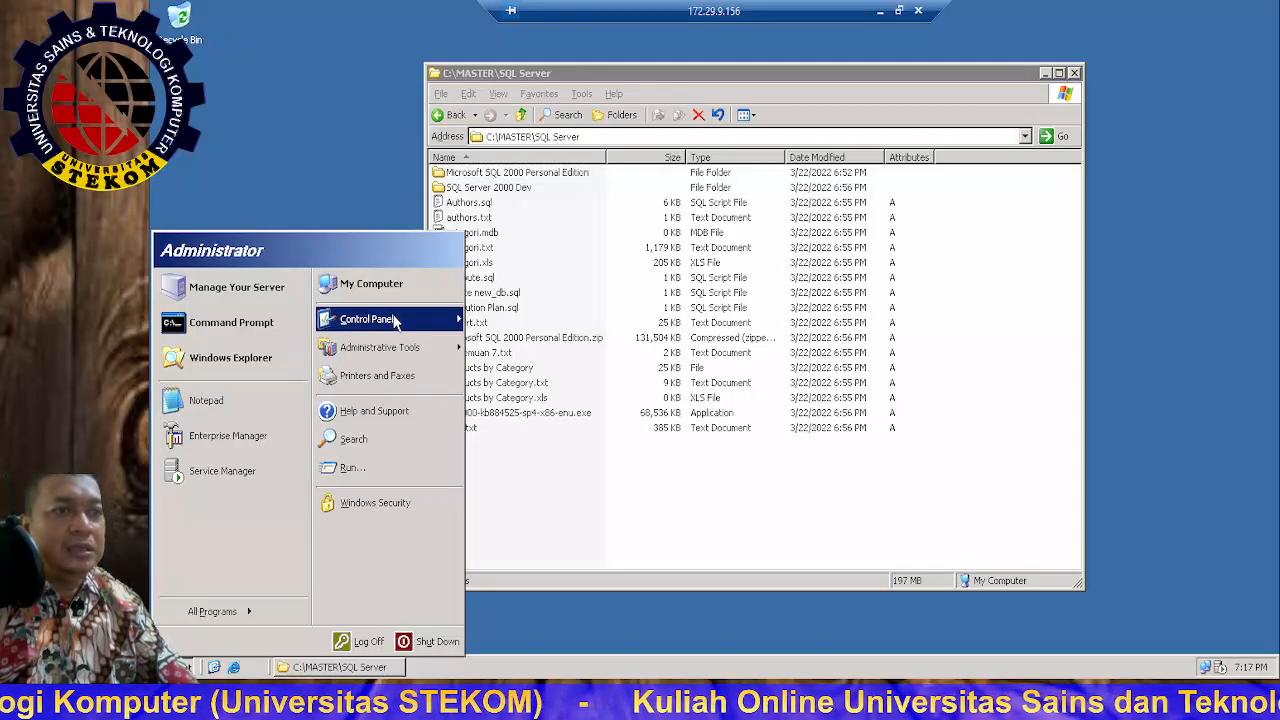
Step: Start removing Microsoft SQL Server 2000 and confirm its complete removal
mouse_move(395, 320)
click(533, 276)
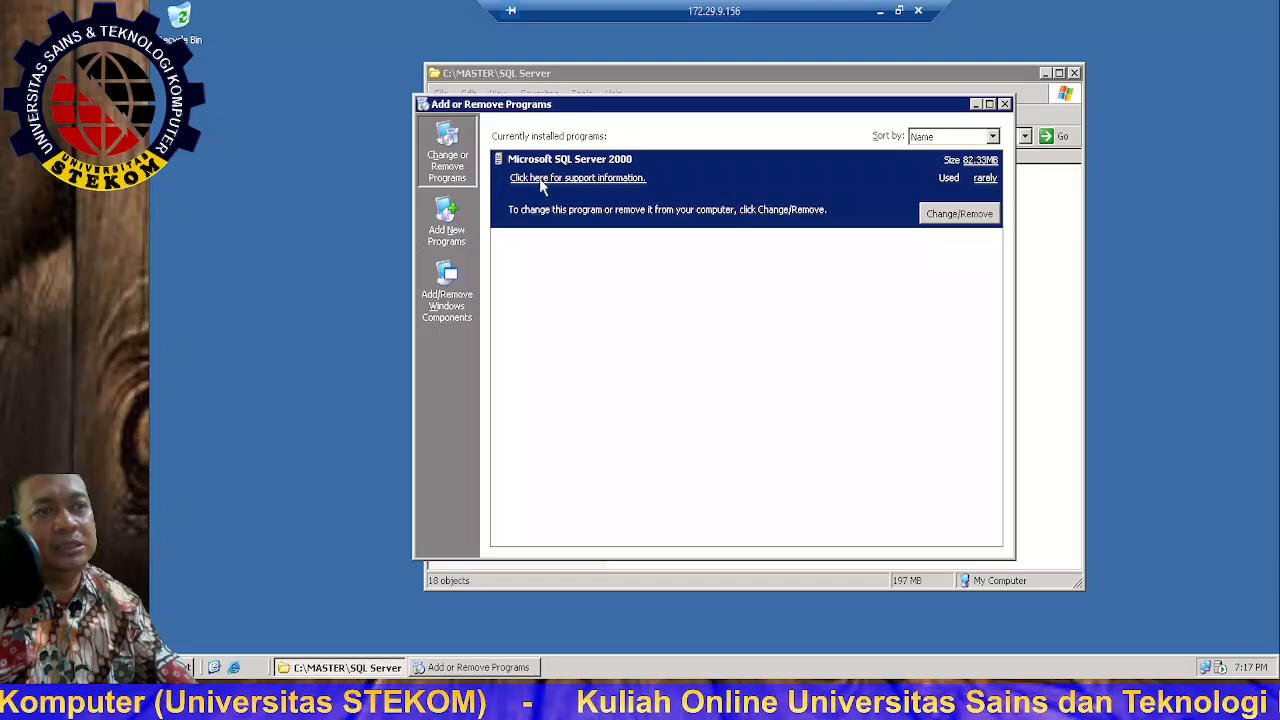
click(944, 216)
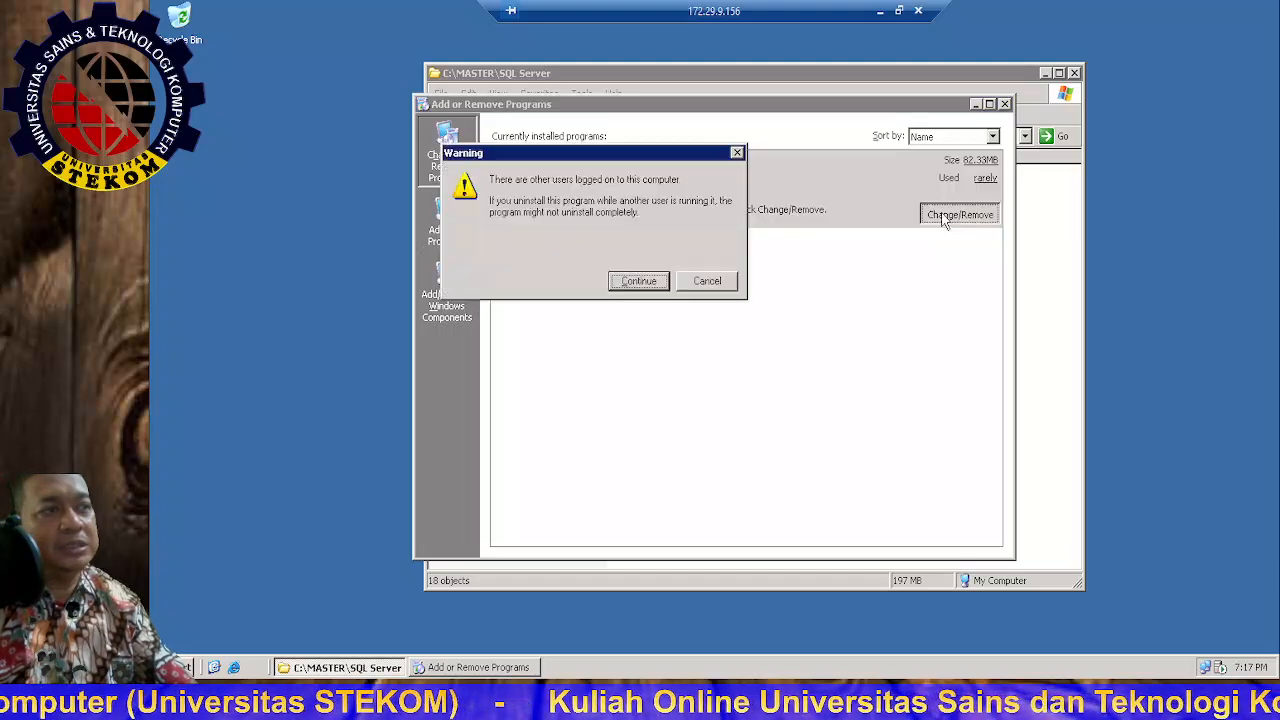
click(640, 280)
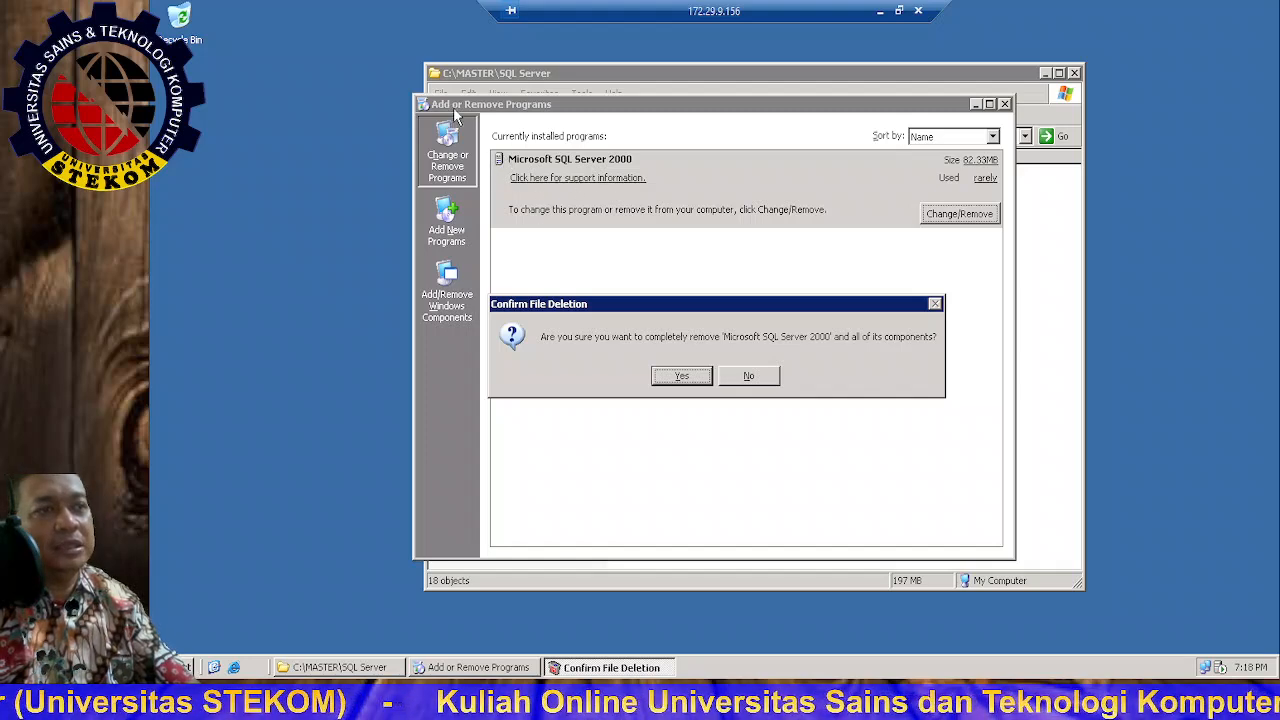
click(680, 372)
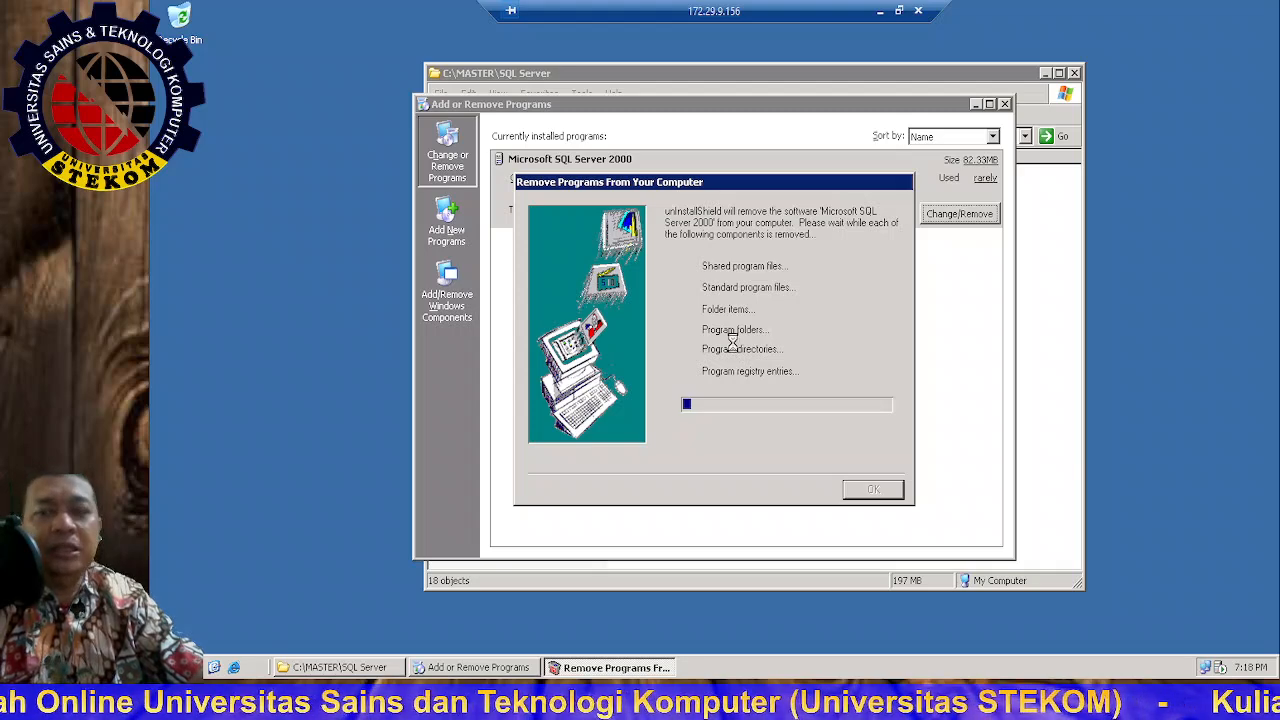
Step: Remove all unused shared files, acknowledge completion, and close Add or Remove Programs
click(659, 398)
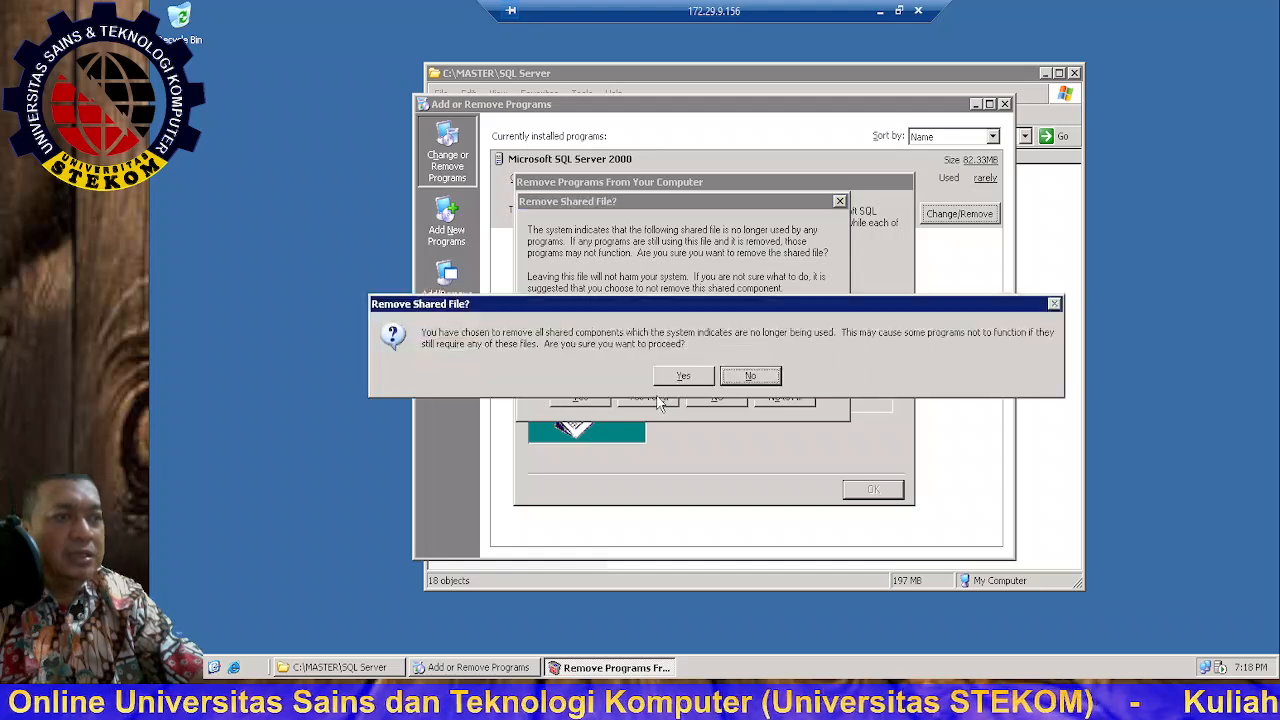
click(683, 378)
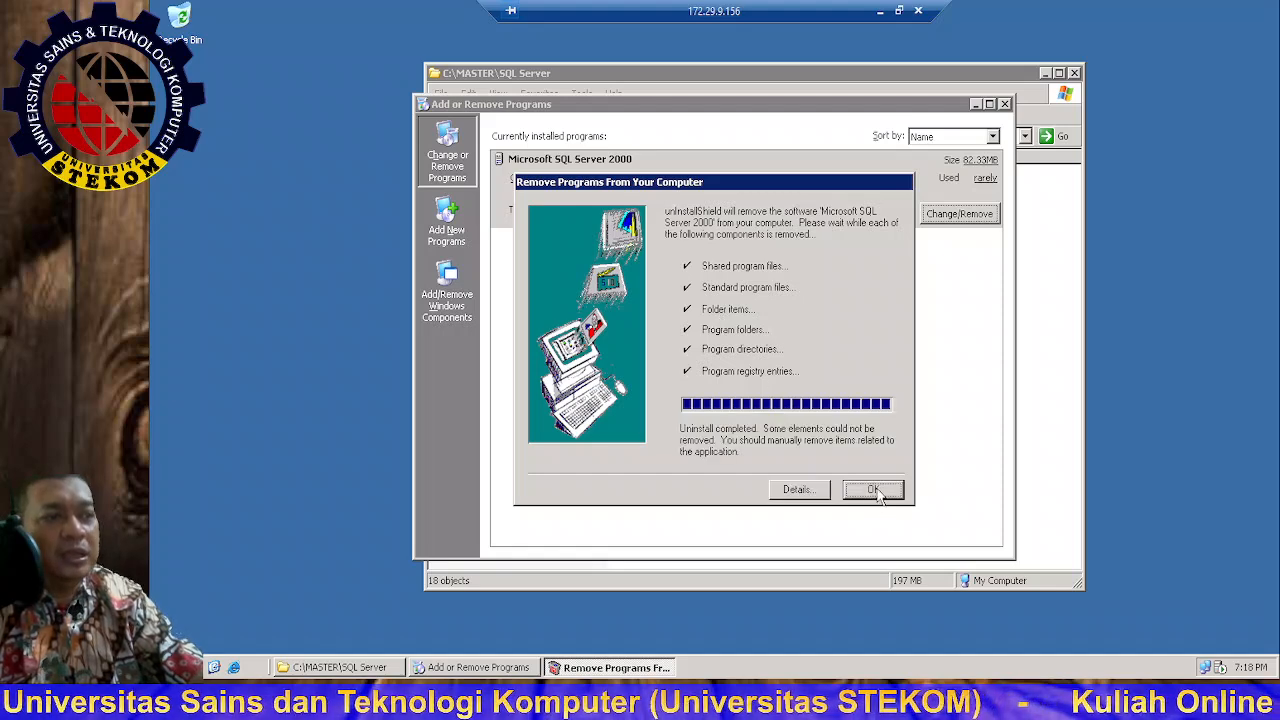
click(876, 492)
click(731, 372)
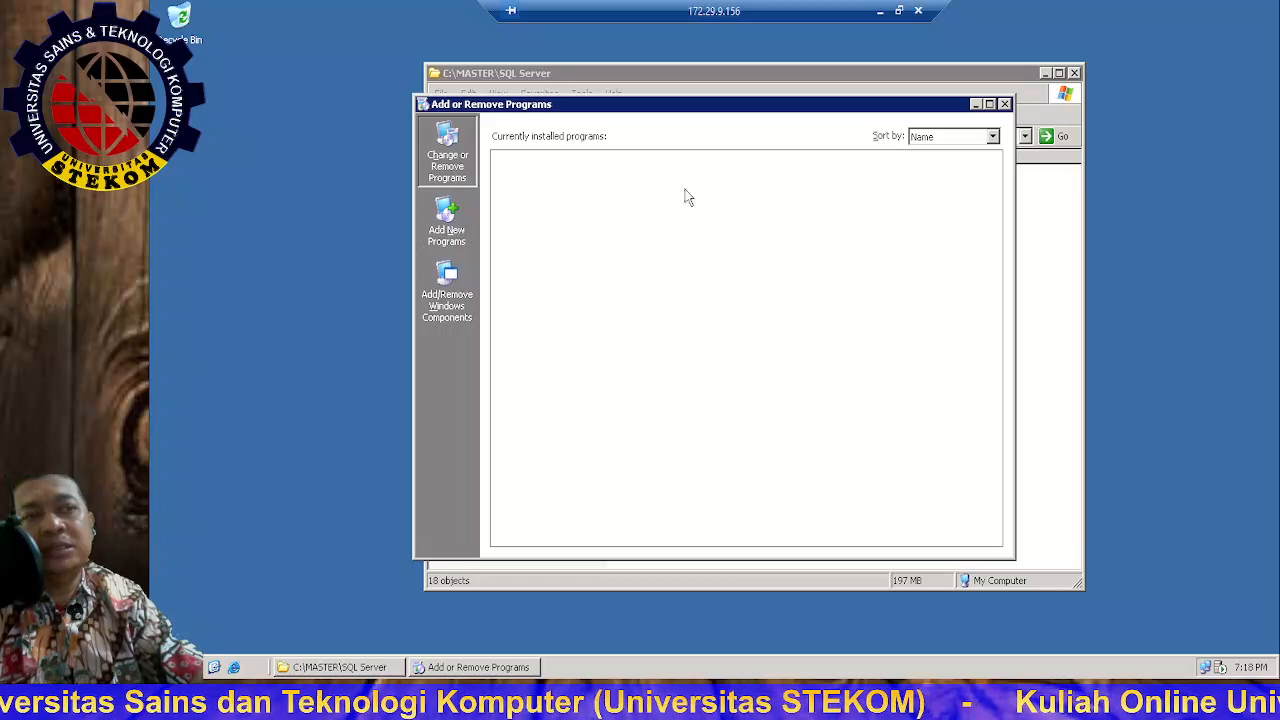
click(1005, 105)
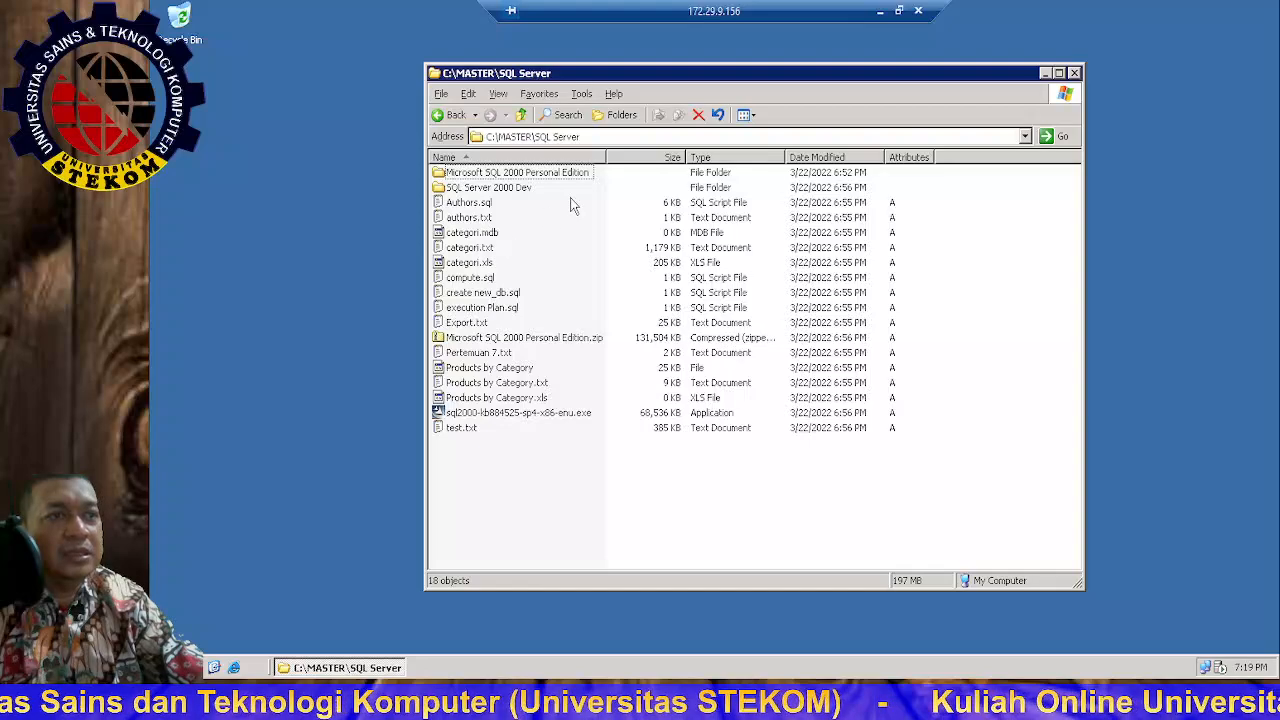
Step: Run SETUP.BAT from the Microsoft SQL 2000 Personal Edition folder, continuing past the compatibility warning
click(524, 175)
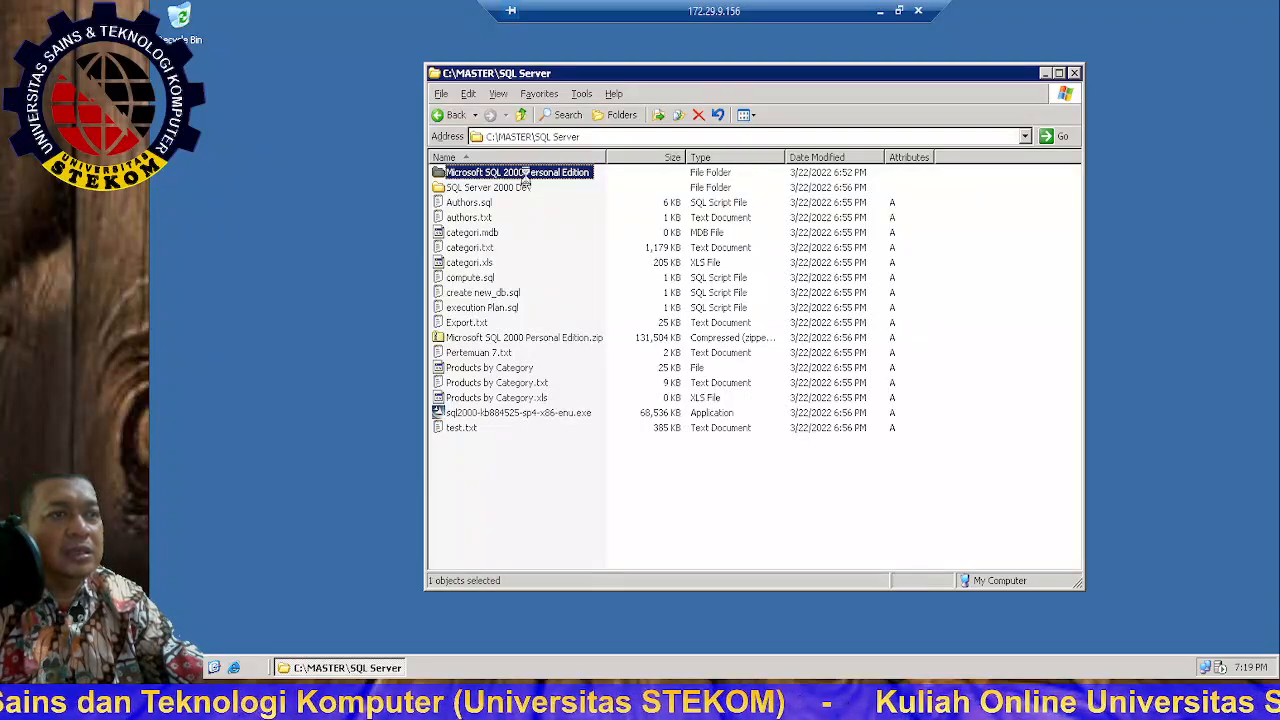
double_click(524, 175)
double_click(505, 175)
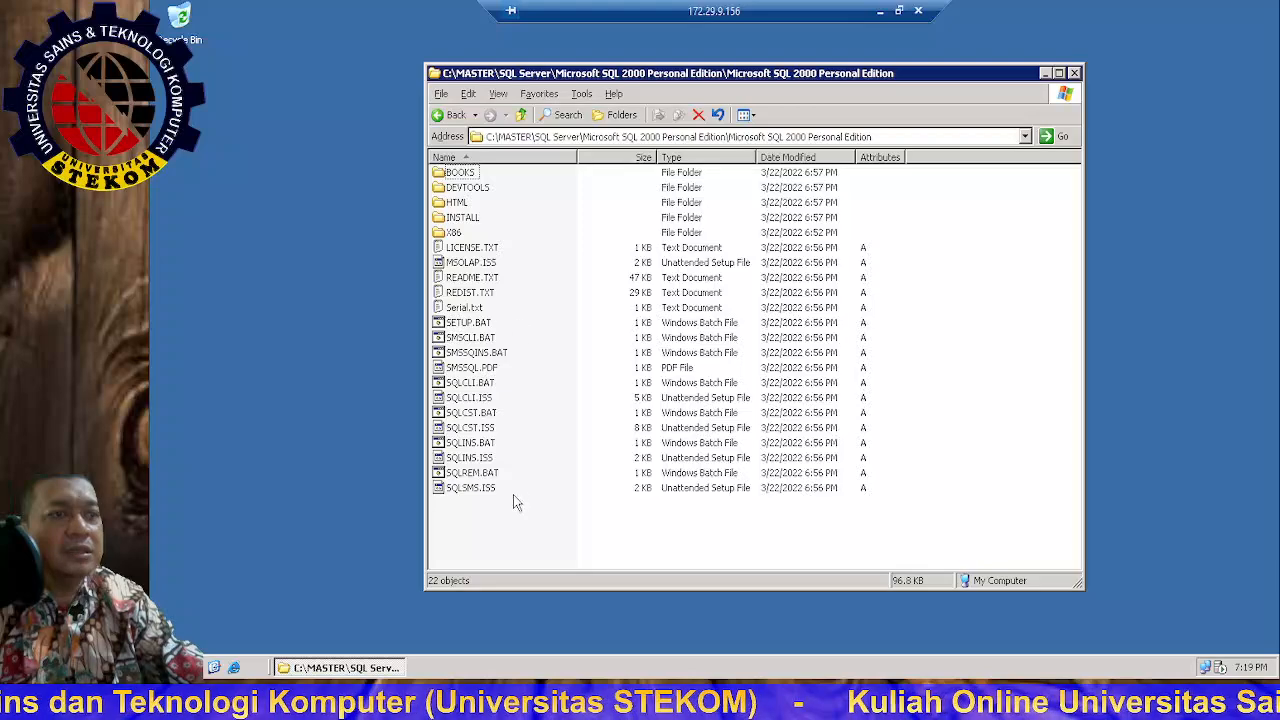
double_click(467, 328)
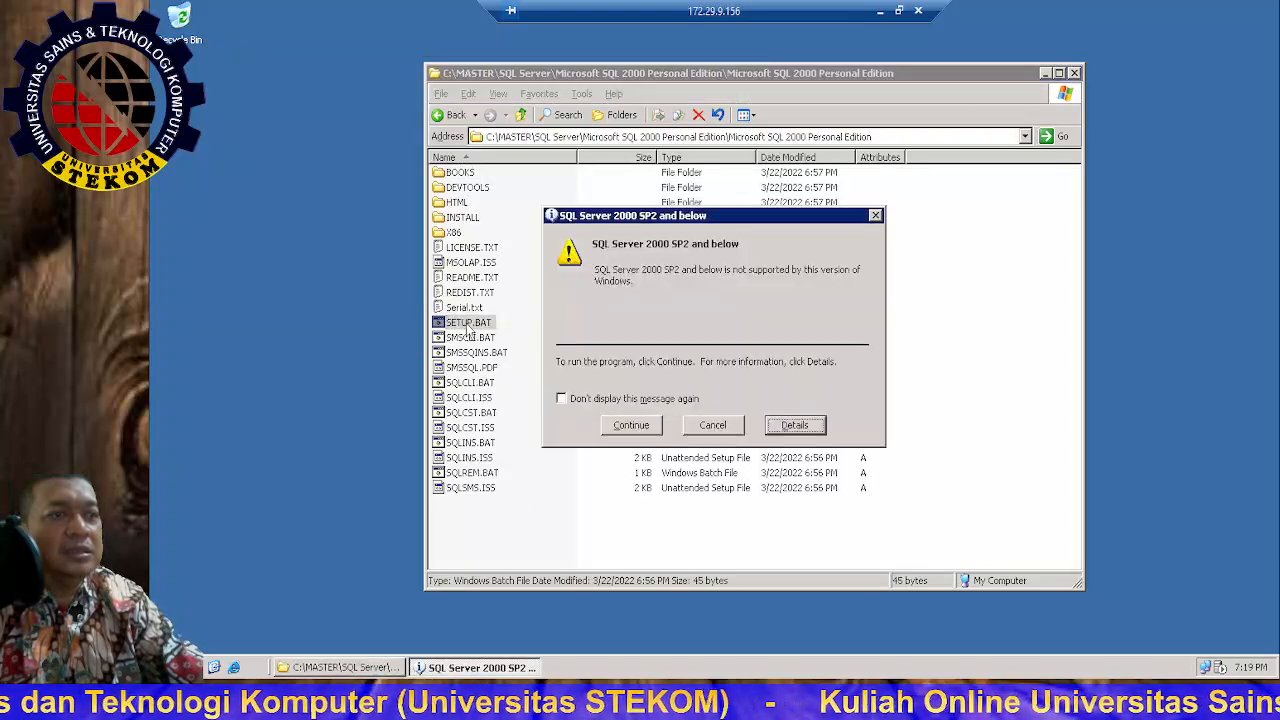
click(624, 430)
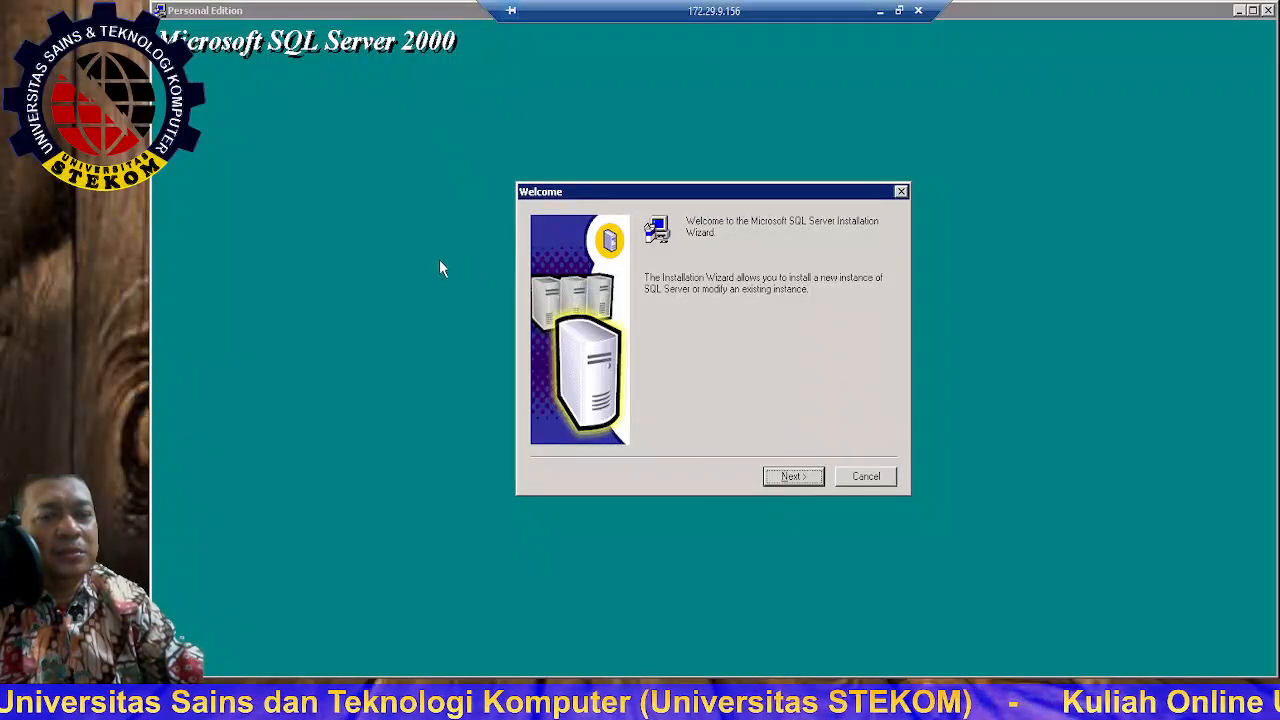
Step: Choose Local Computer as the installation target and proceed
click(791, 478)
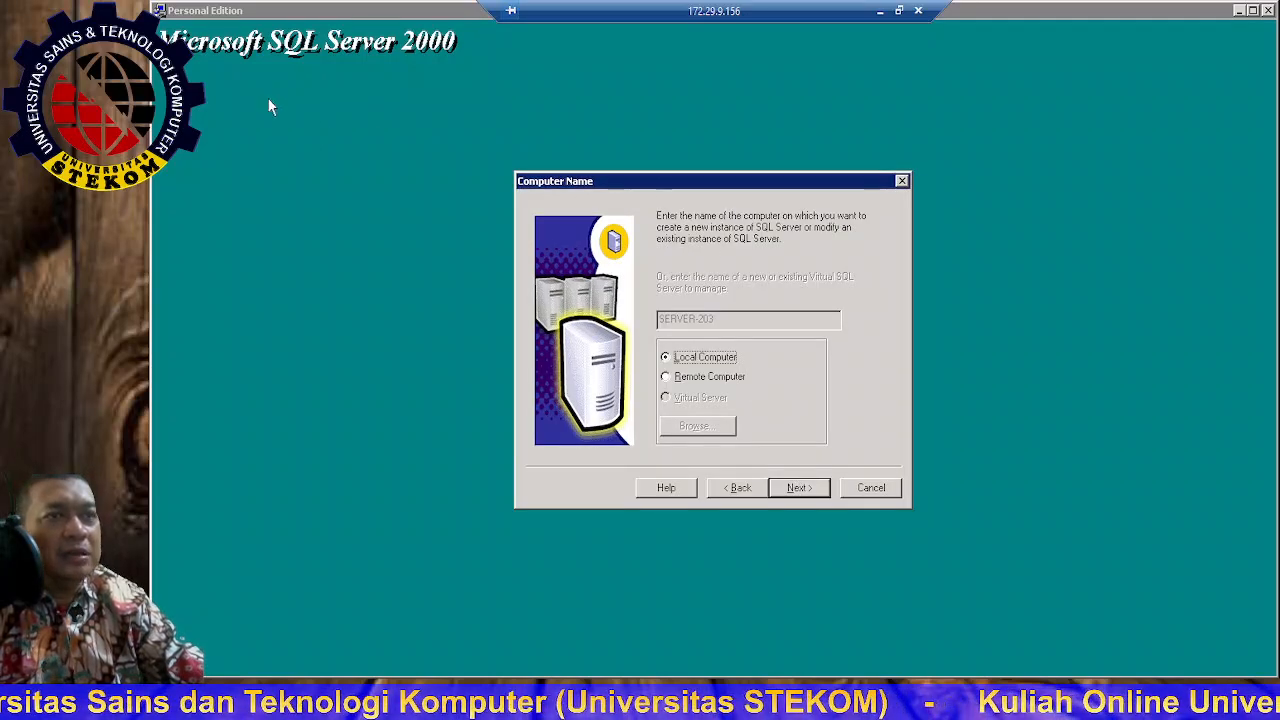
click(681, 382)
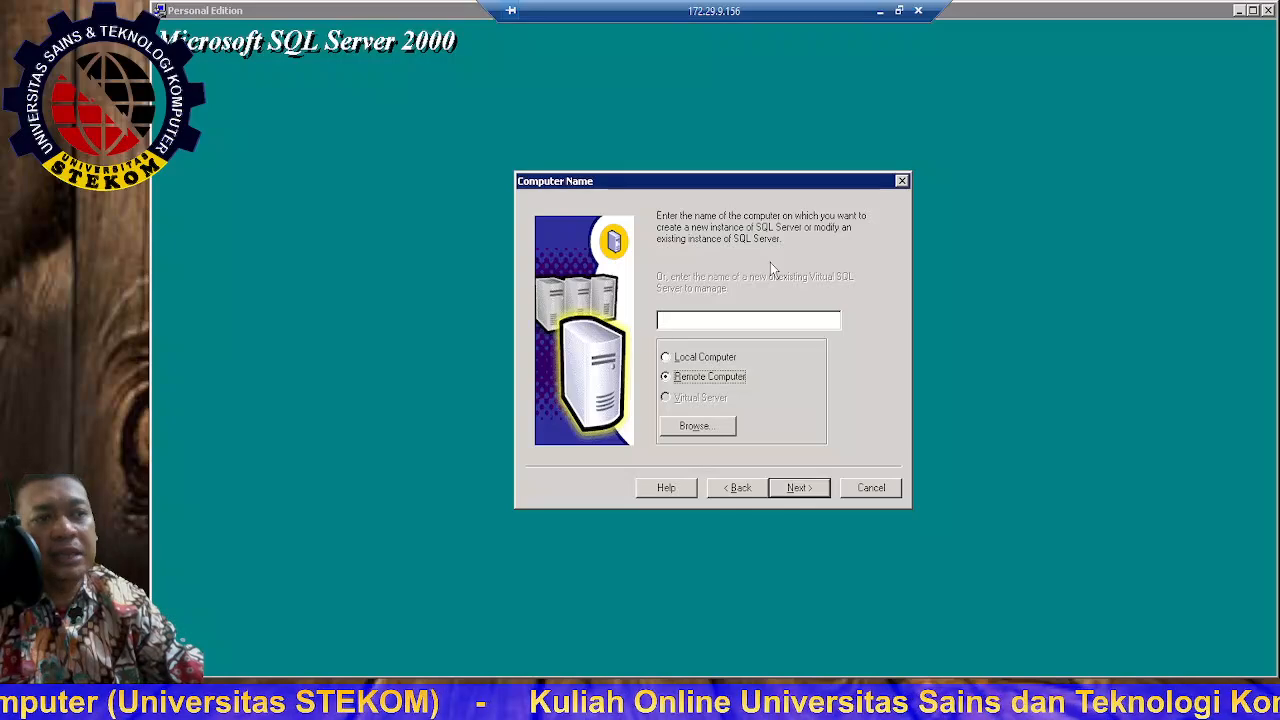
click(688, 364)
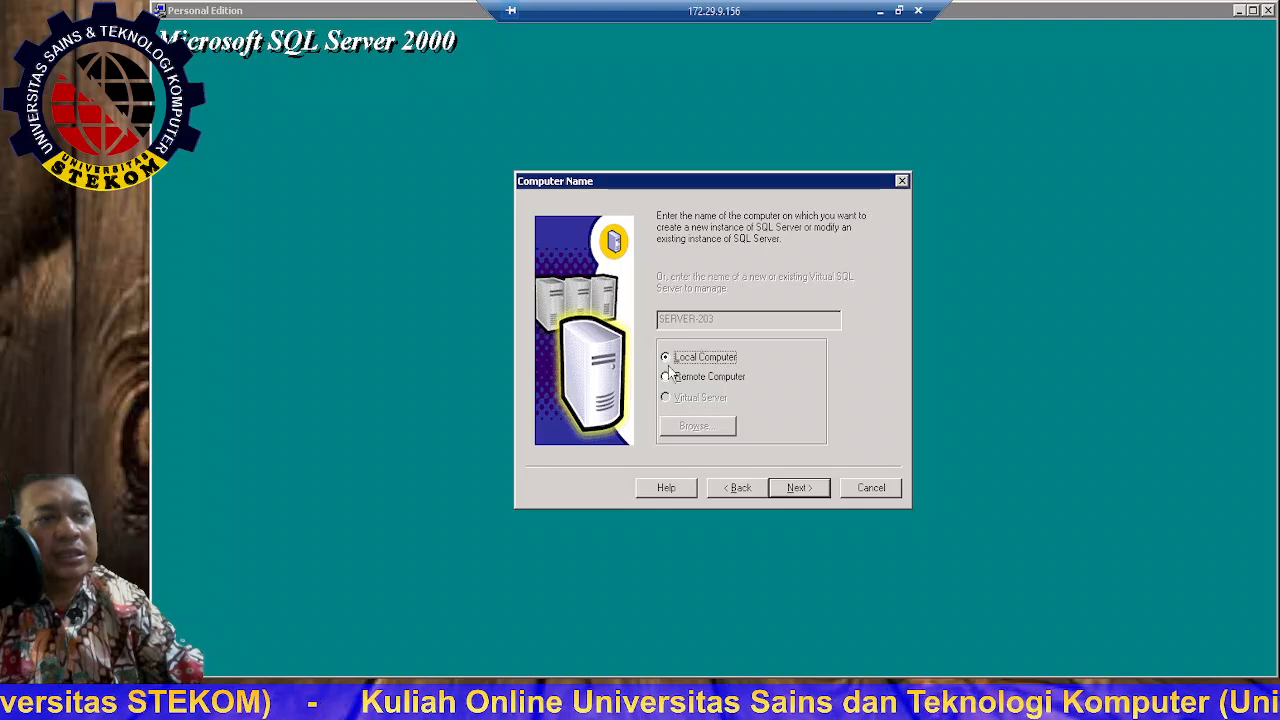
click(800, 487)
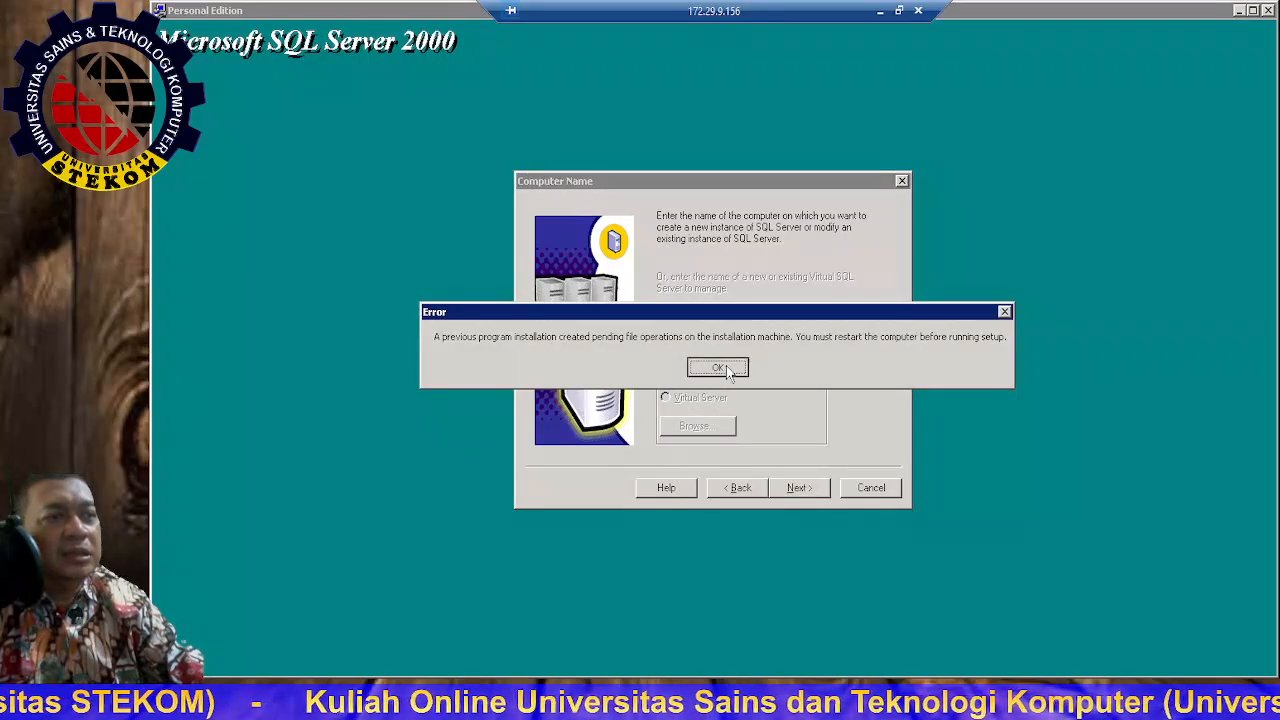
Step: Dismiss the pending-file-operations restart error twice, then cancel and exit setup
click(717, 367)
click(797, 488)
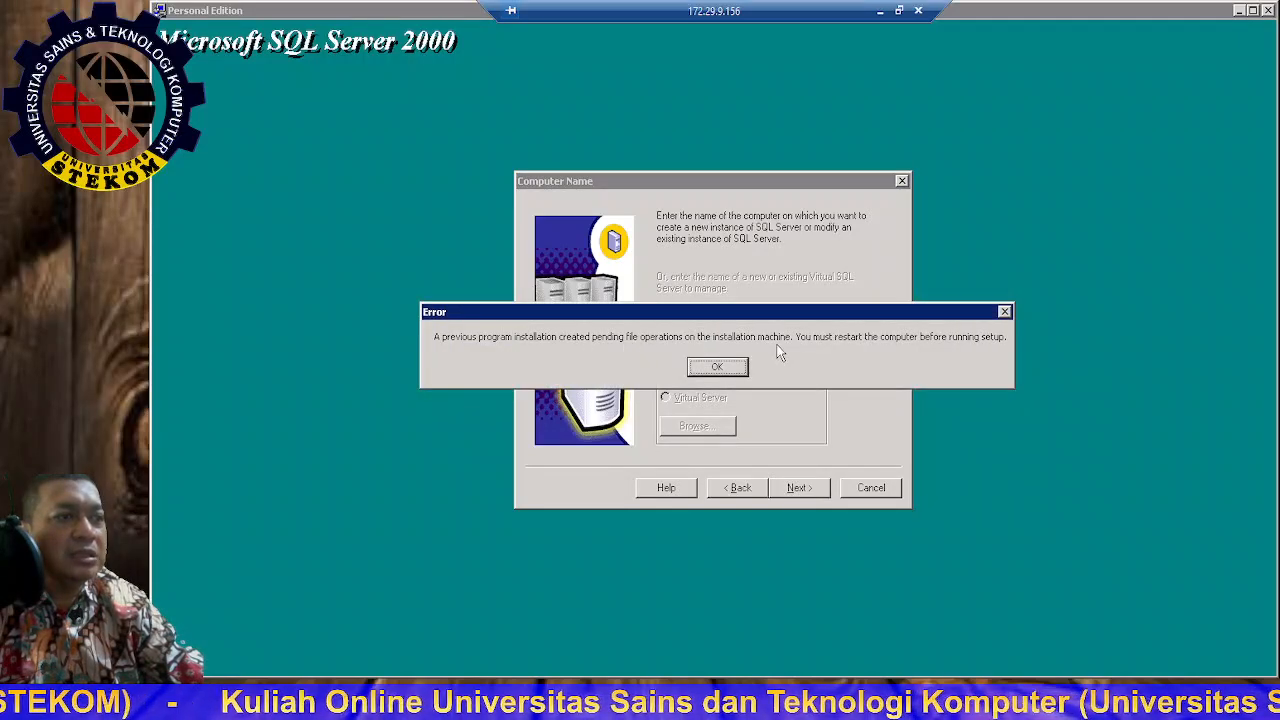
click(717, 367)
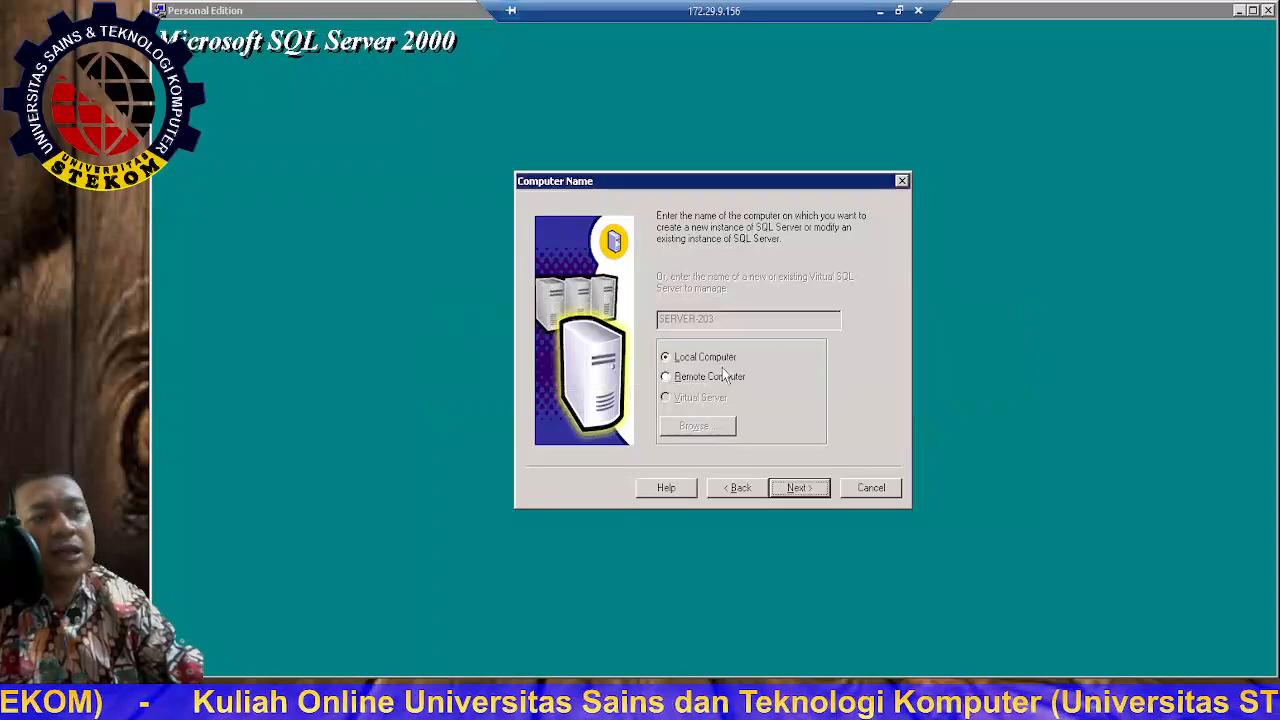
click(872, 489)
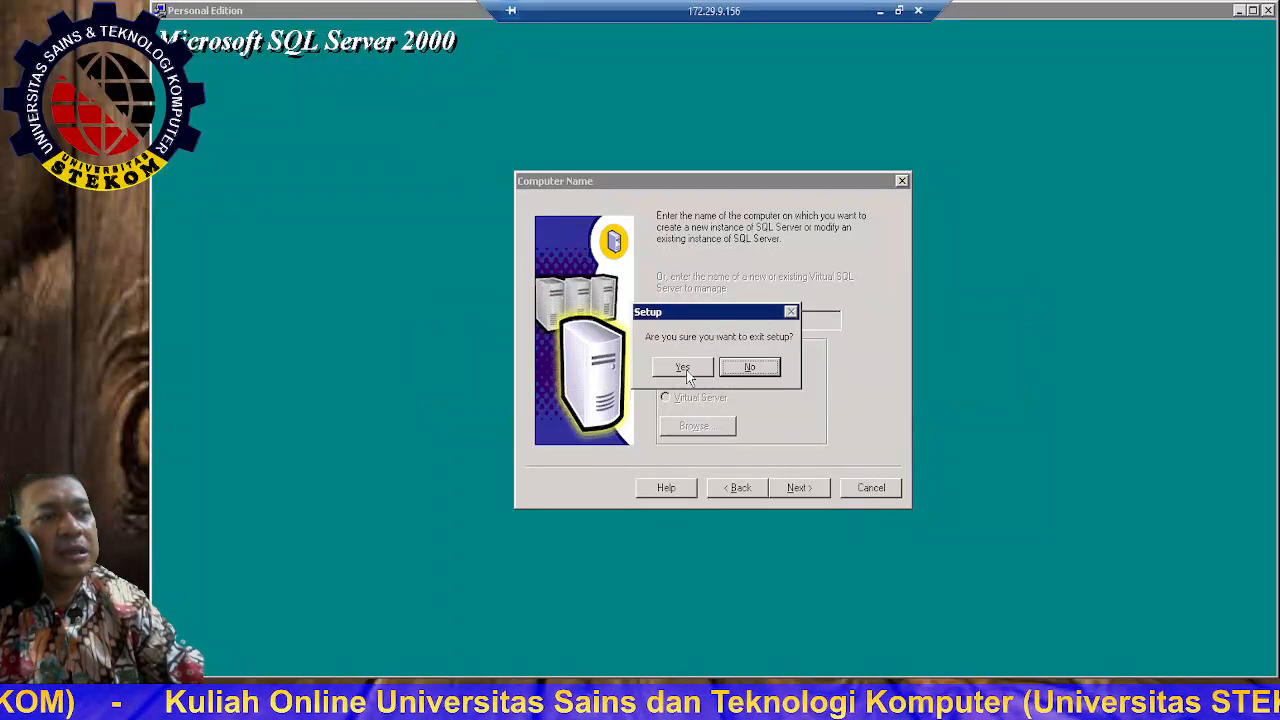
click(683, 366)
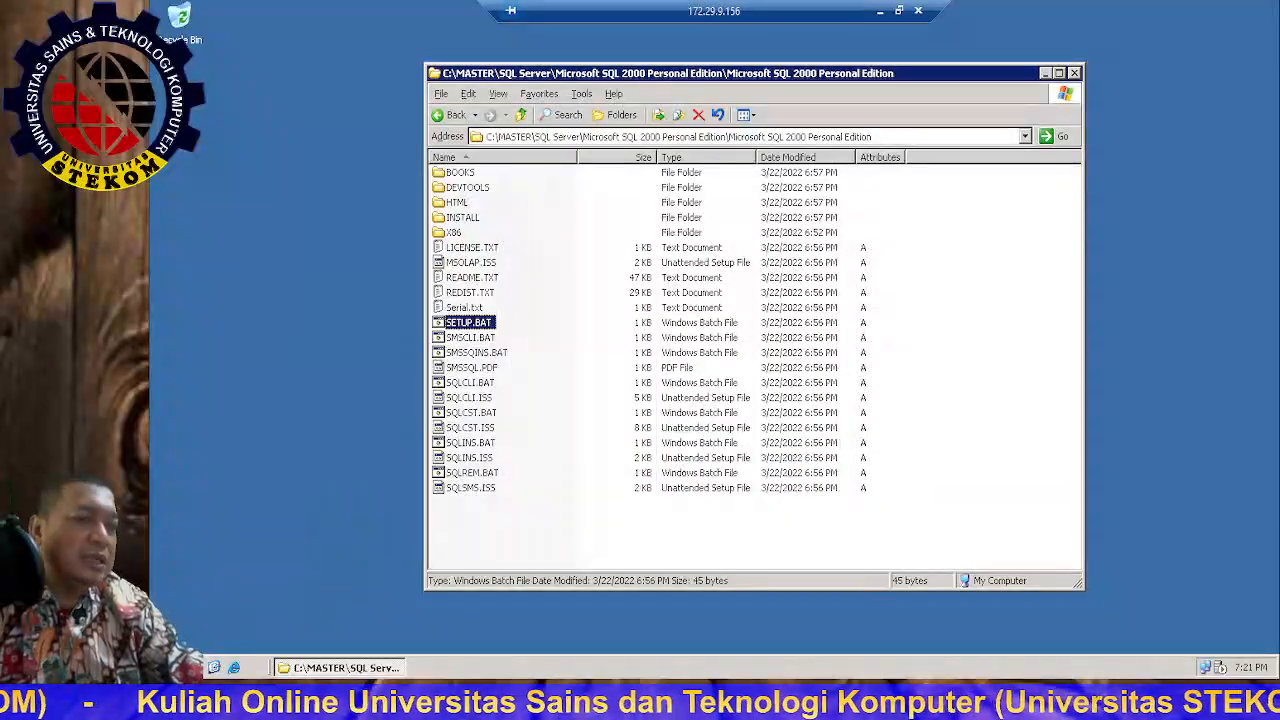
Step: Restart the server with reason Operating System: Reconfiguration (Planned) and confirm
click(178, 667)
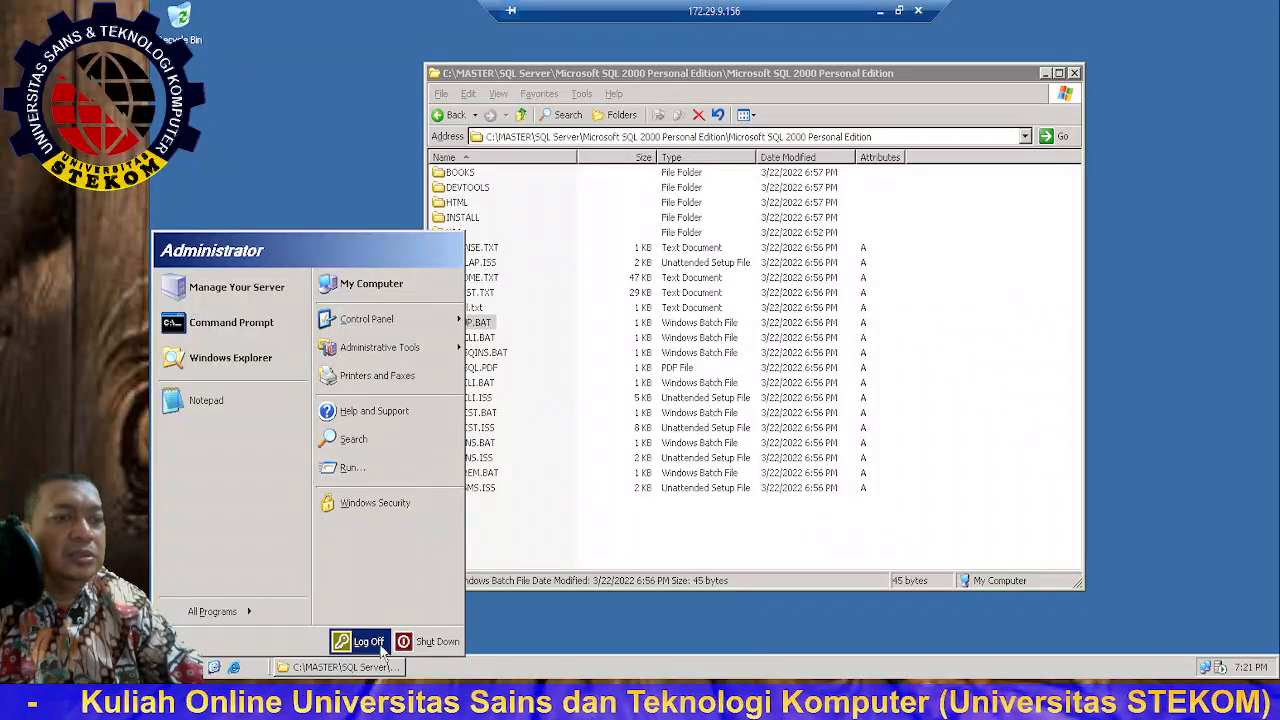
click(436, 645)
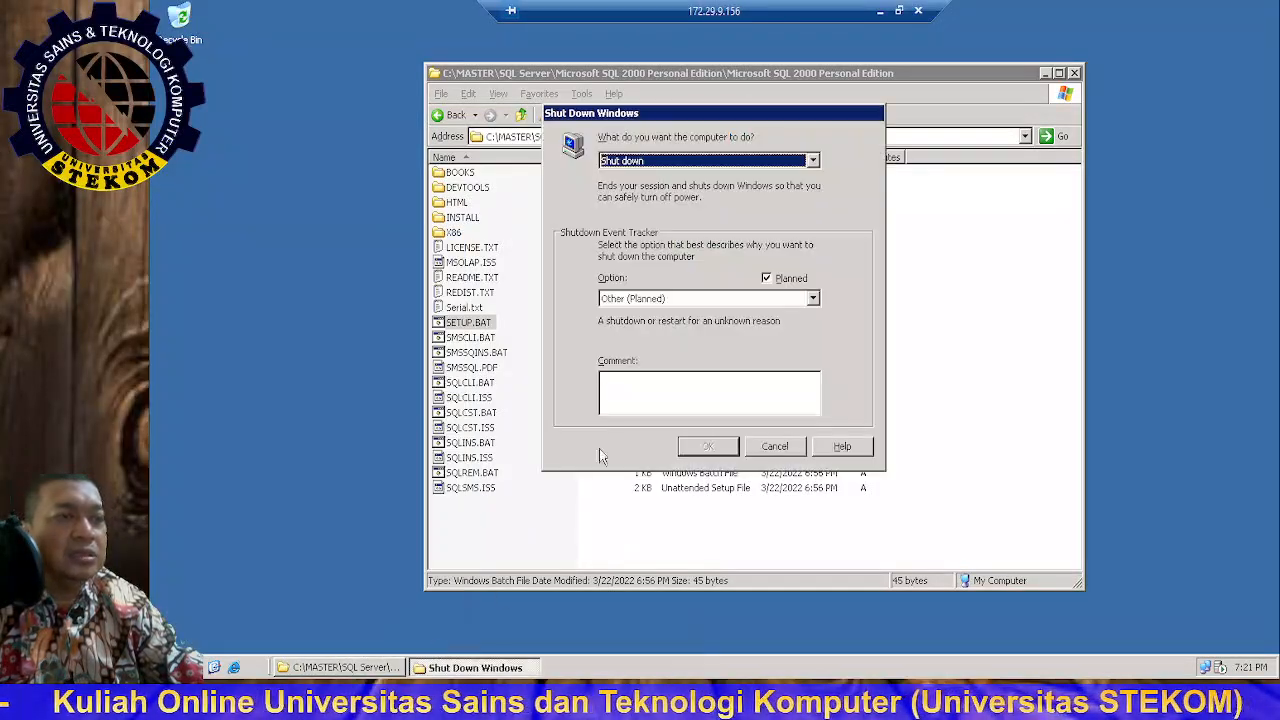
click(650, 300)
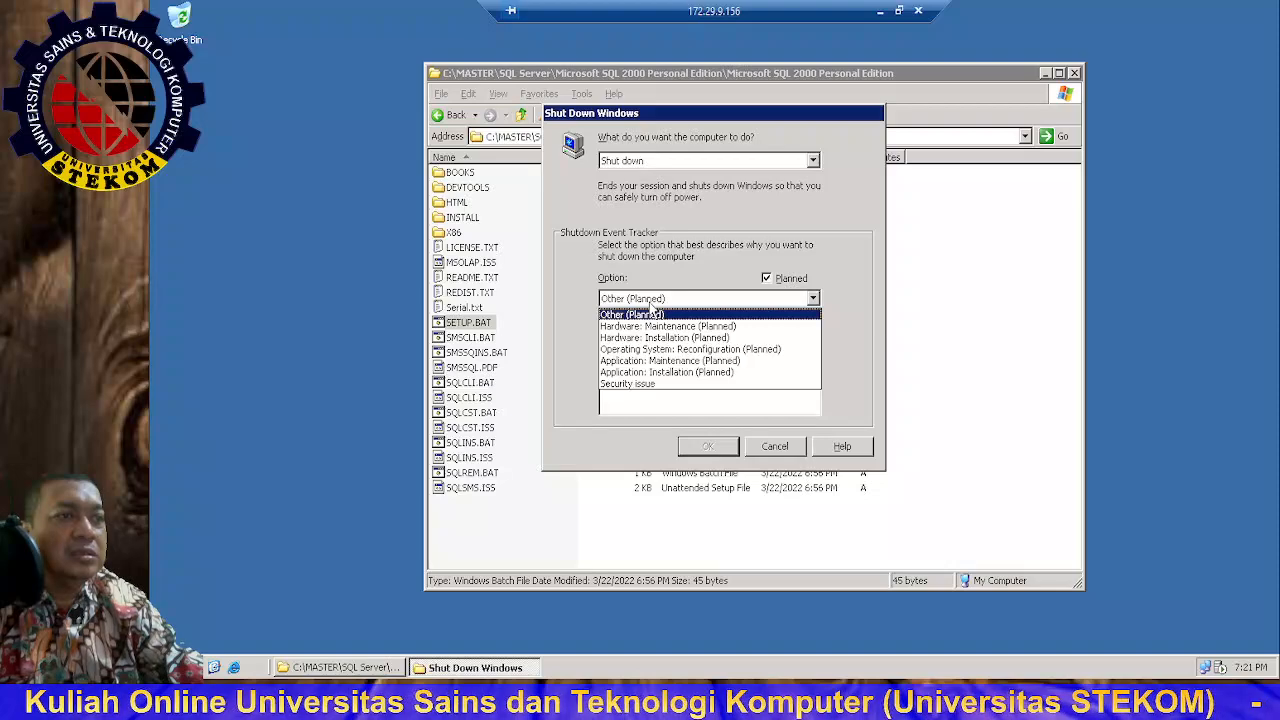
click(648, 312)
click(662, 157)
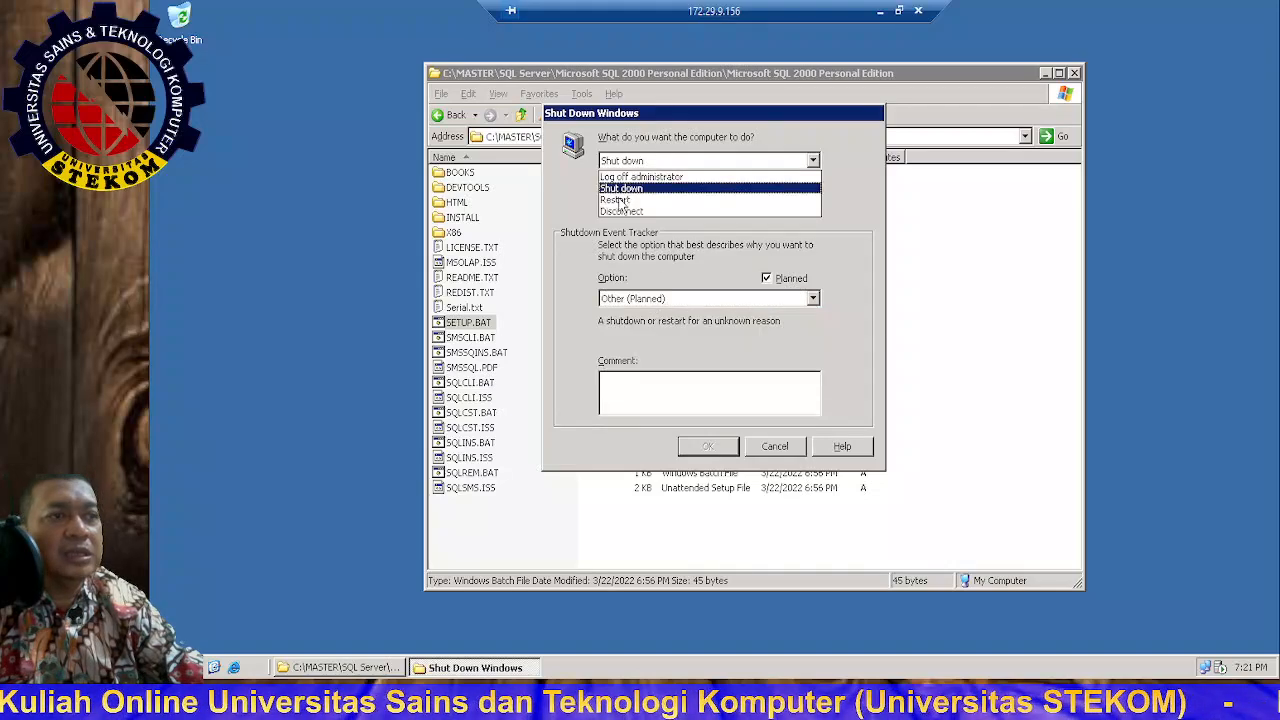
click(640, 189)
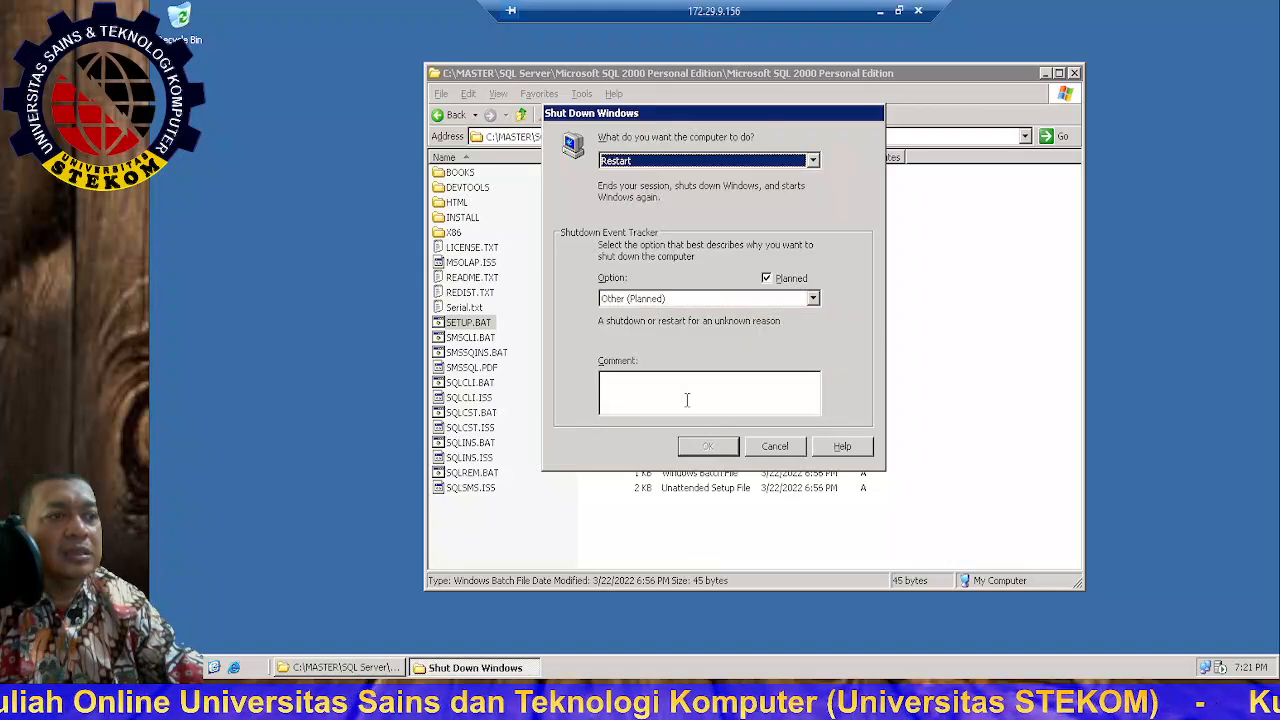
click(632, 301)
click(660, 349)
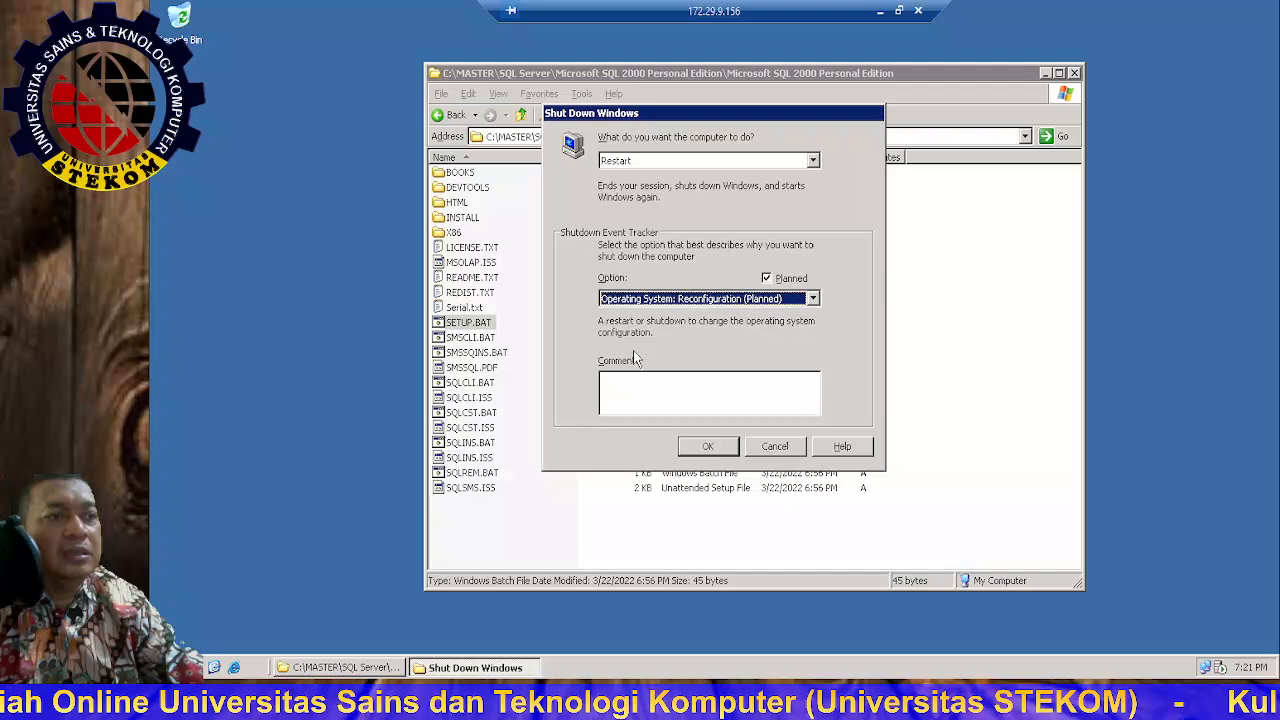
click(707, 446)
click(680, 379)
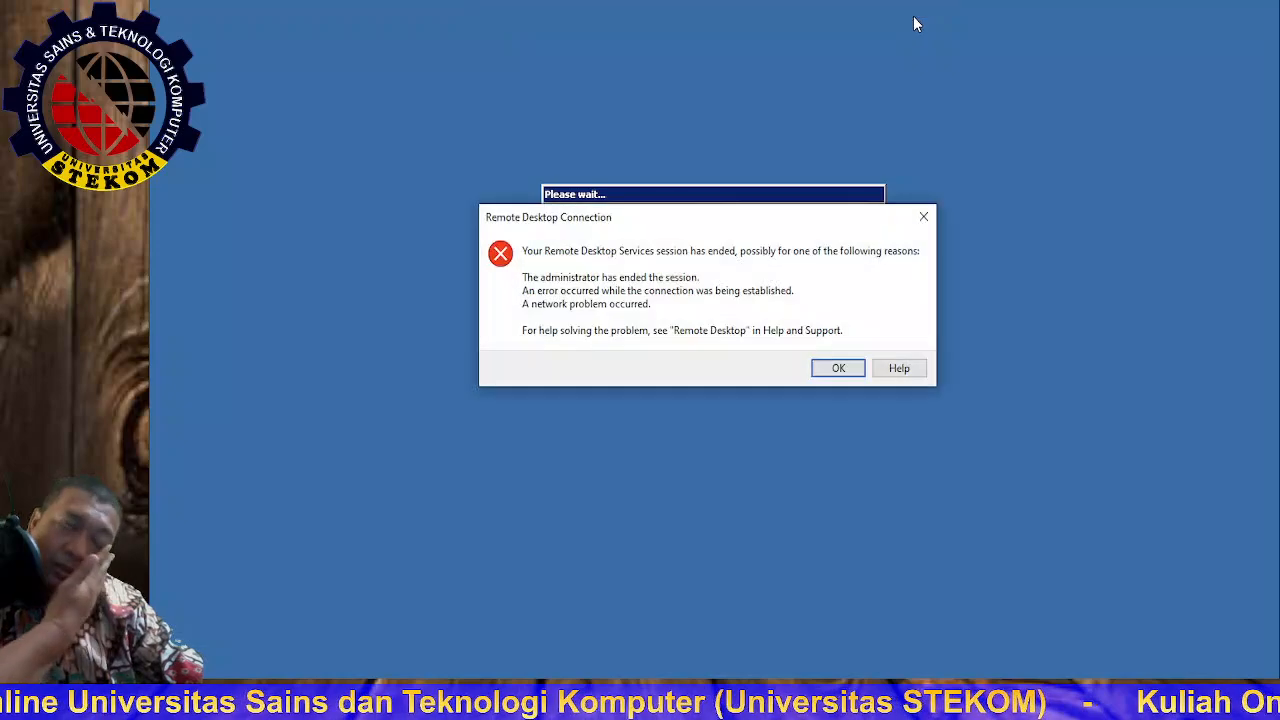
Step: Dismiss the session-ended message and cancel an early Remote Desktop connection attempt
click(838, 368)
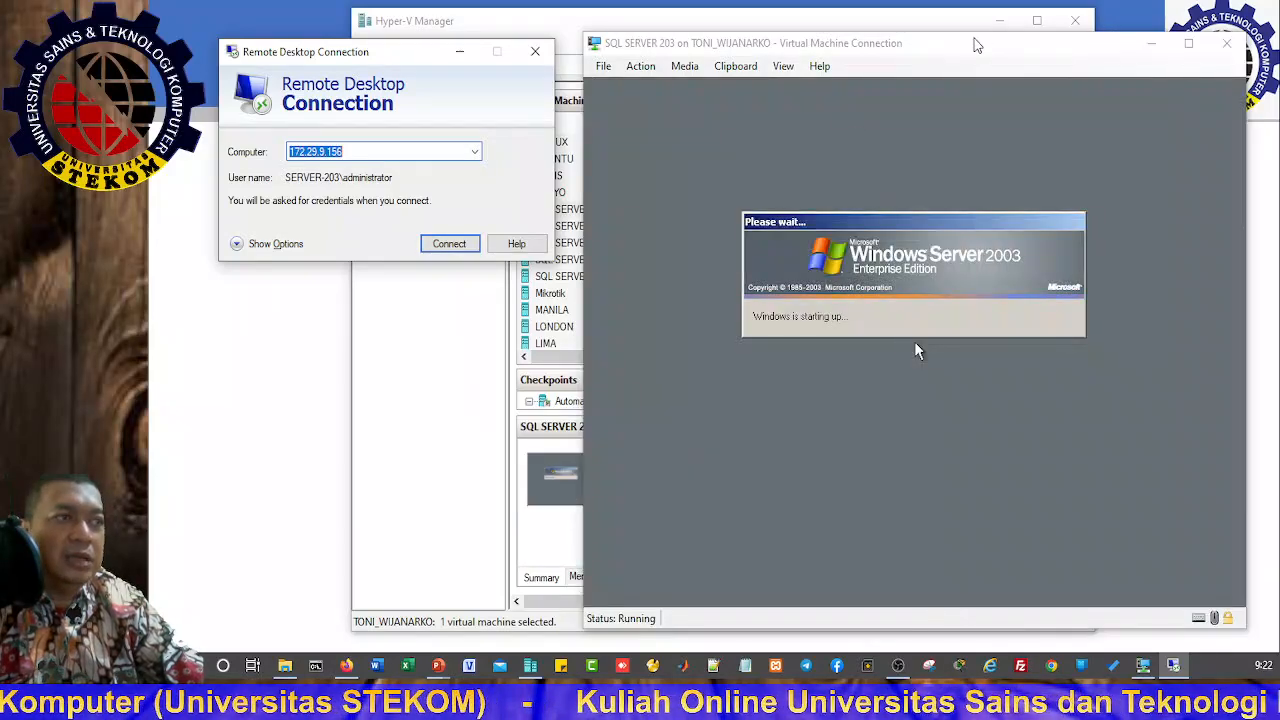
drag(972, 43, 934, 22)
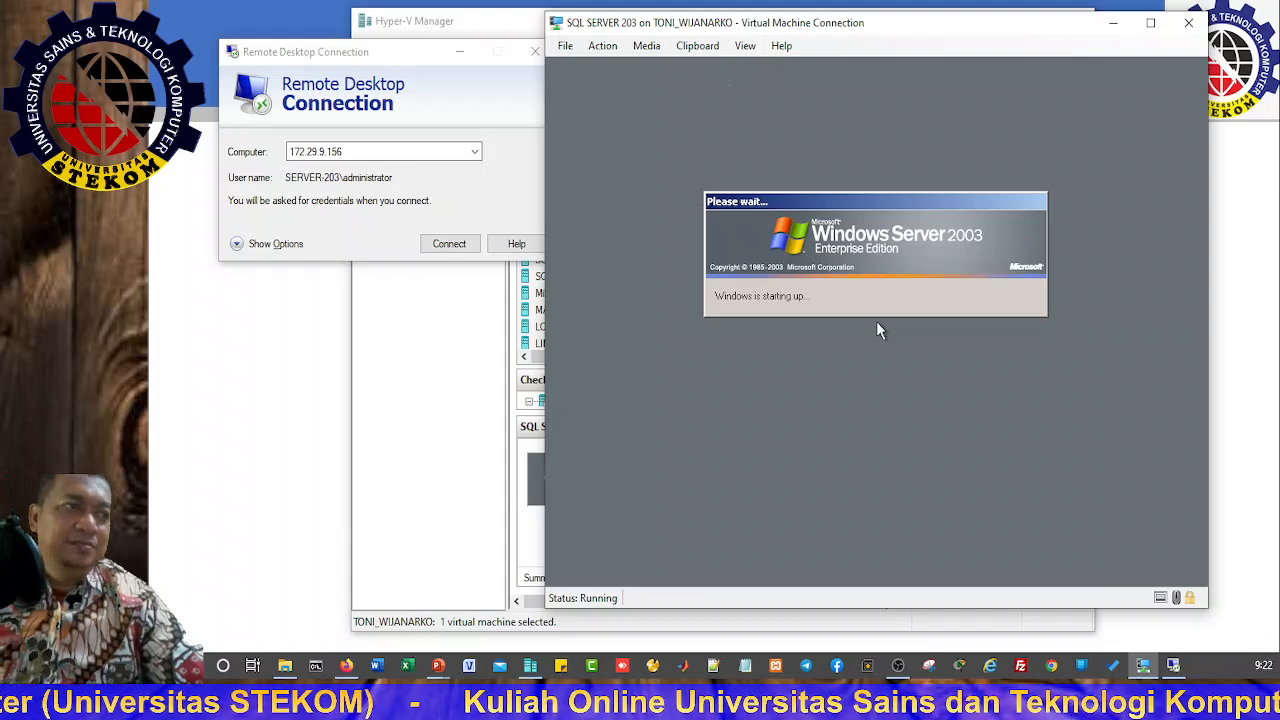
click(407, 57)
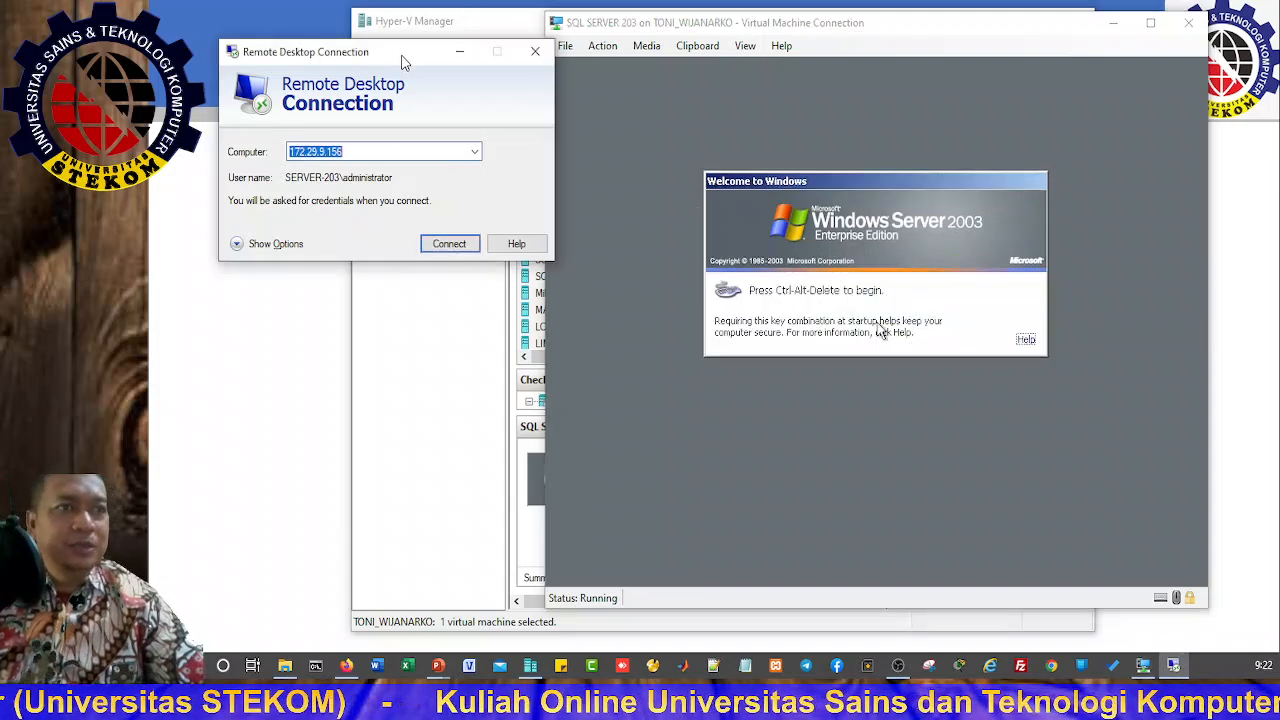
click(449, 243)
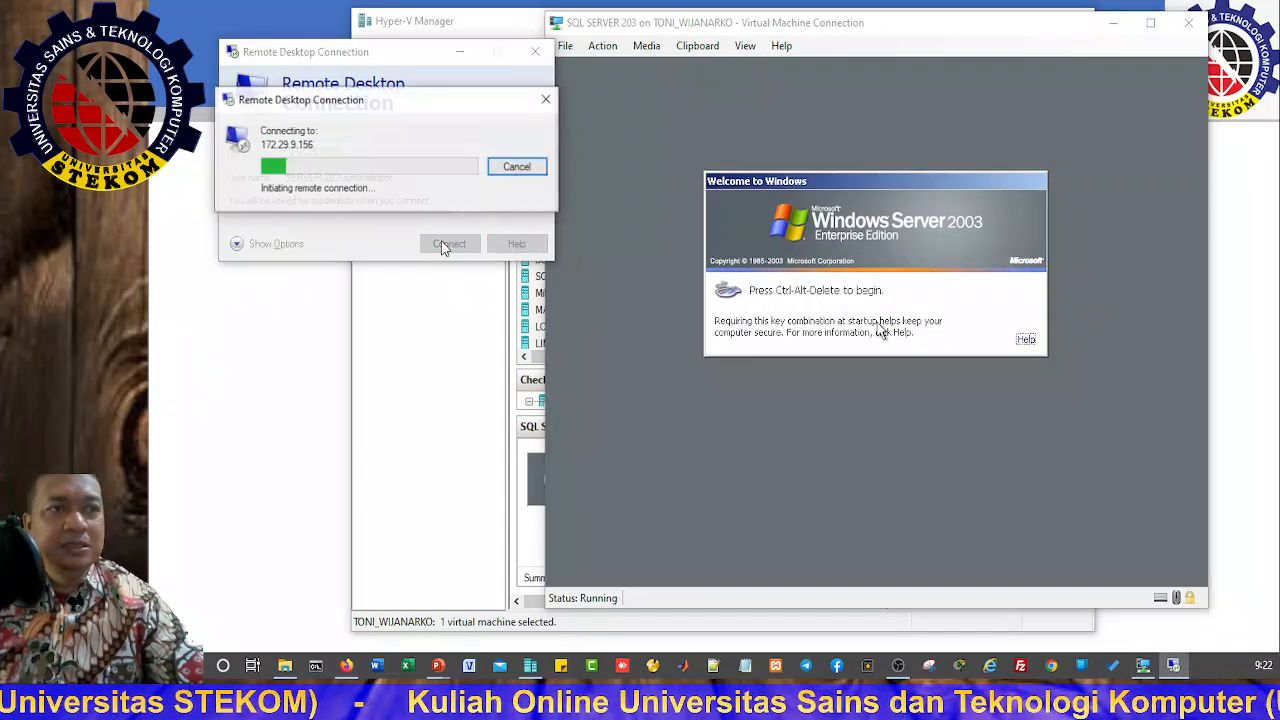
click(517, 167)
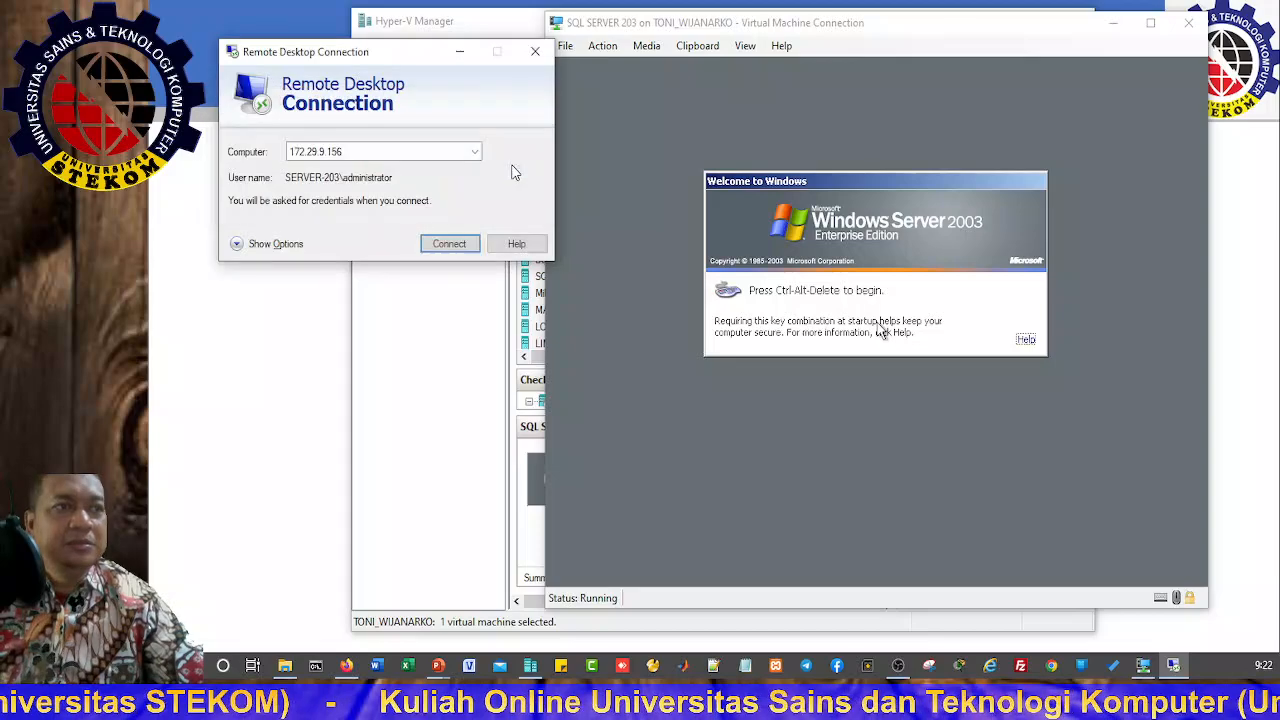
Step: Send Ctrl+Alt+Delete in the VM console and log on with the password
click(598, 52)
click(608, 46)
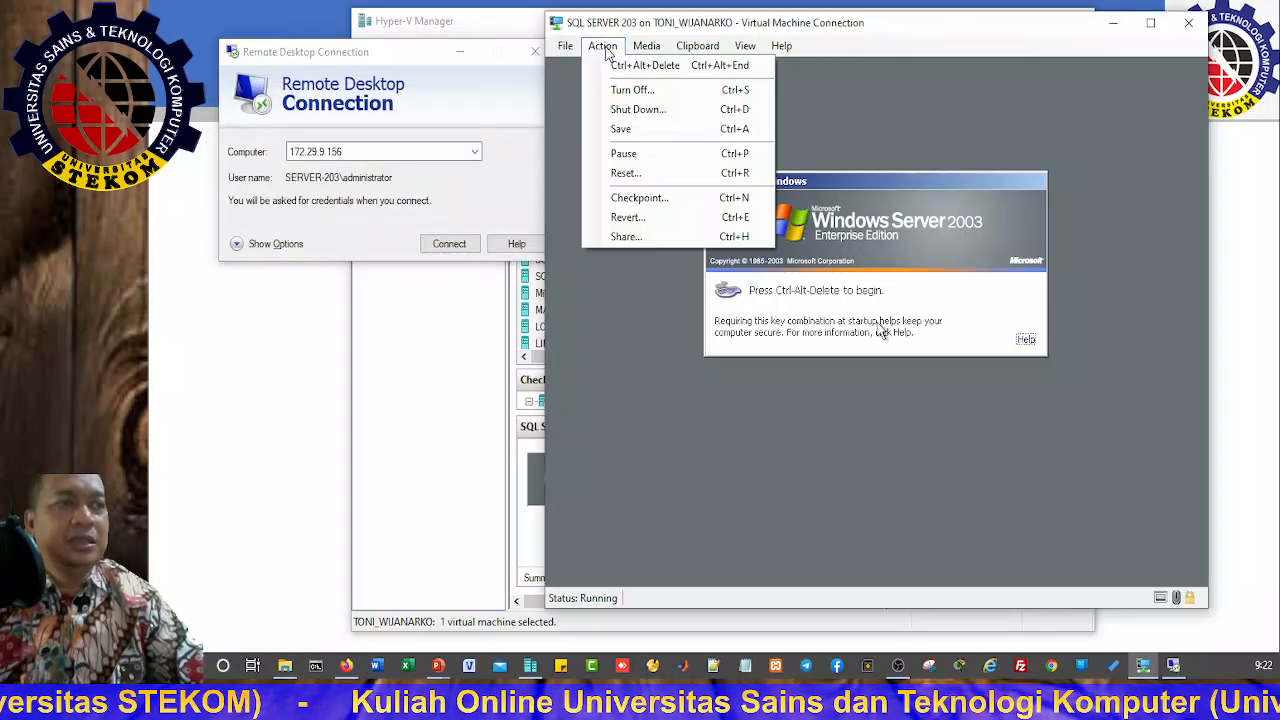
click(621, 64)
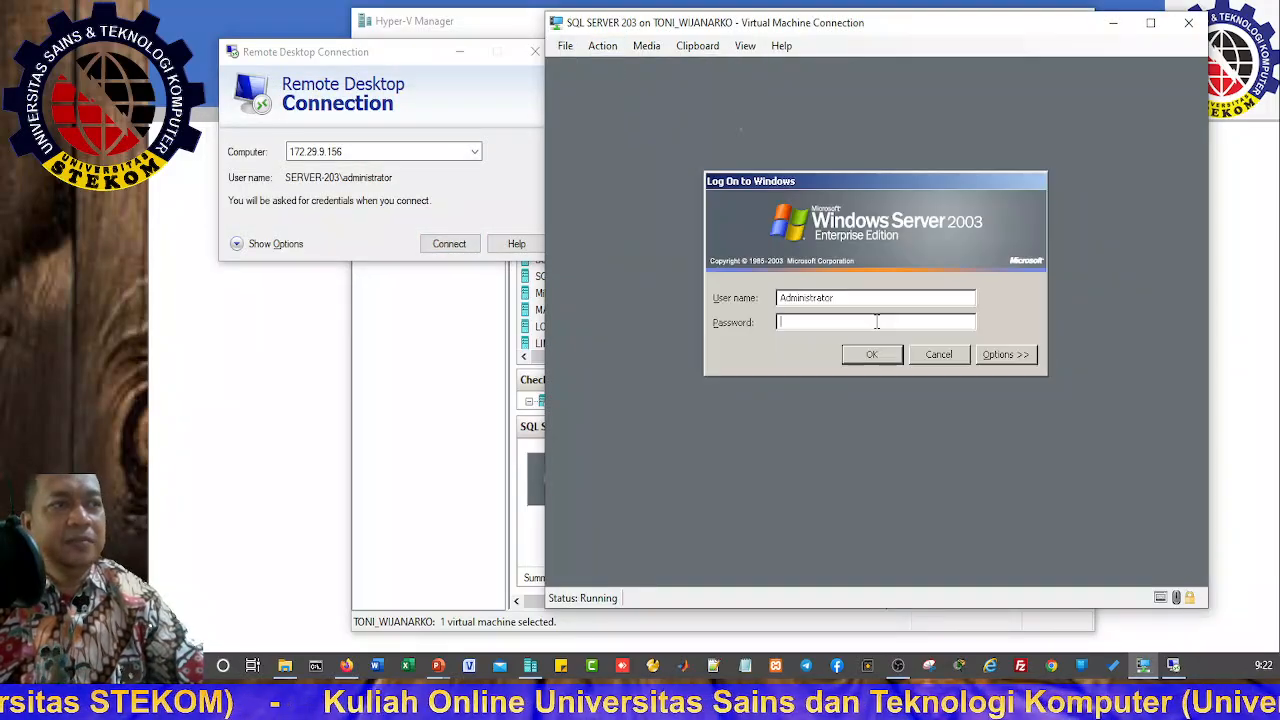
text(••)
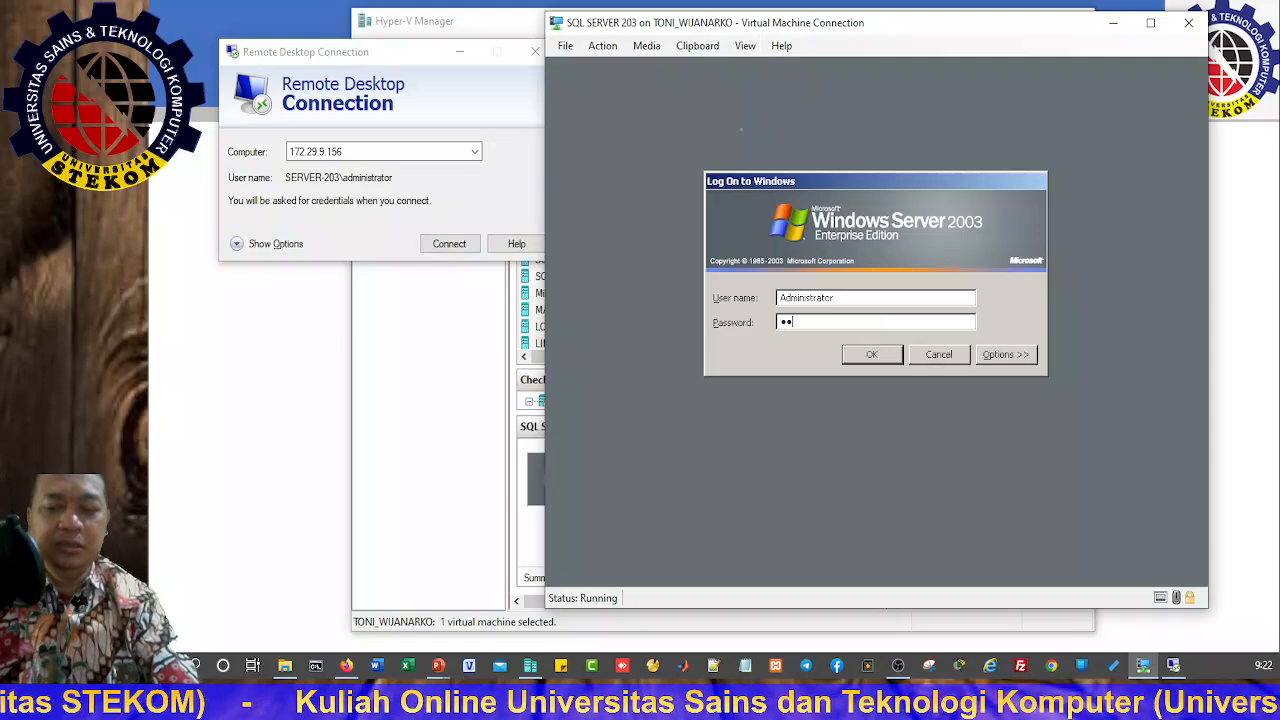
text(•••••)
key(Return)
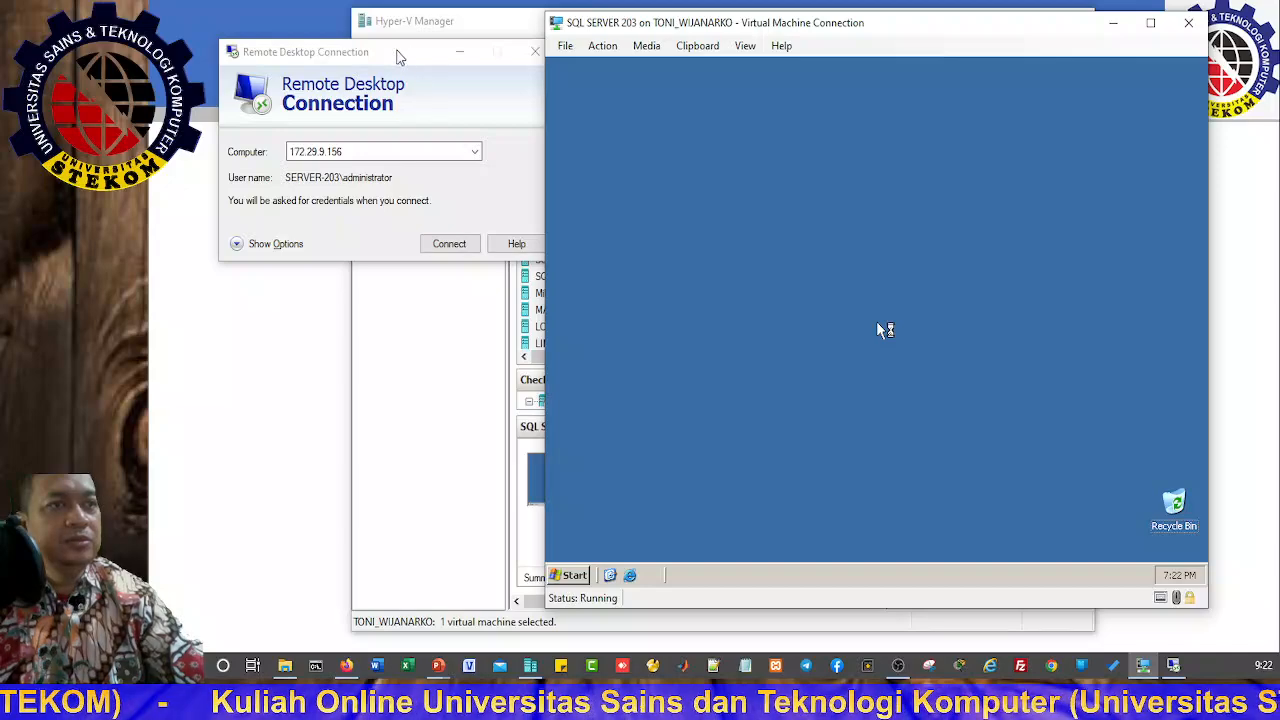
Step: Reconnect Remote Desktop to 172.29.9.156, accepting the server identity warning
drag(397, 54, 362, 31)
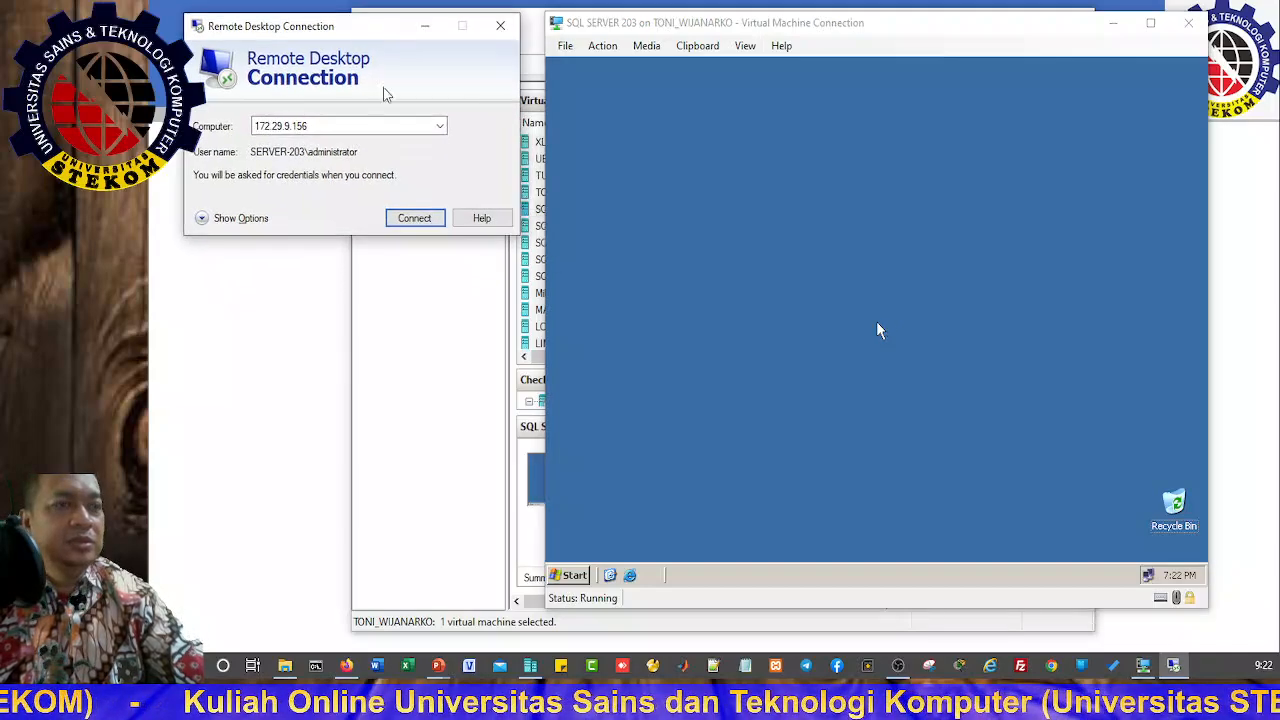
click(407, 220)
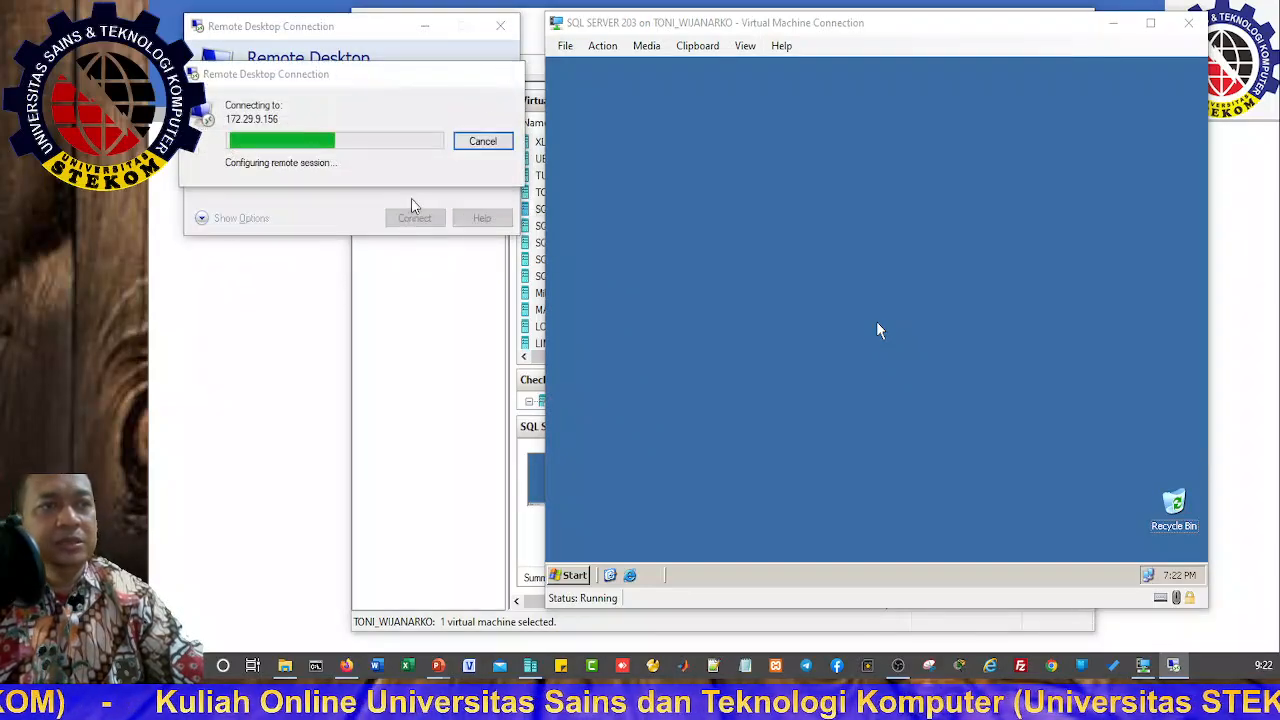
click(403, 213)
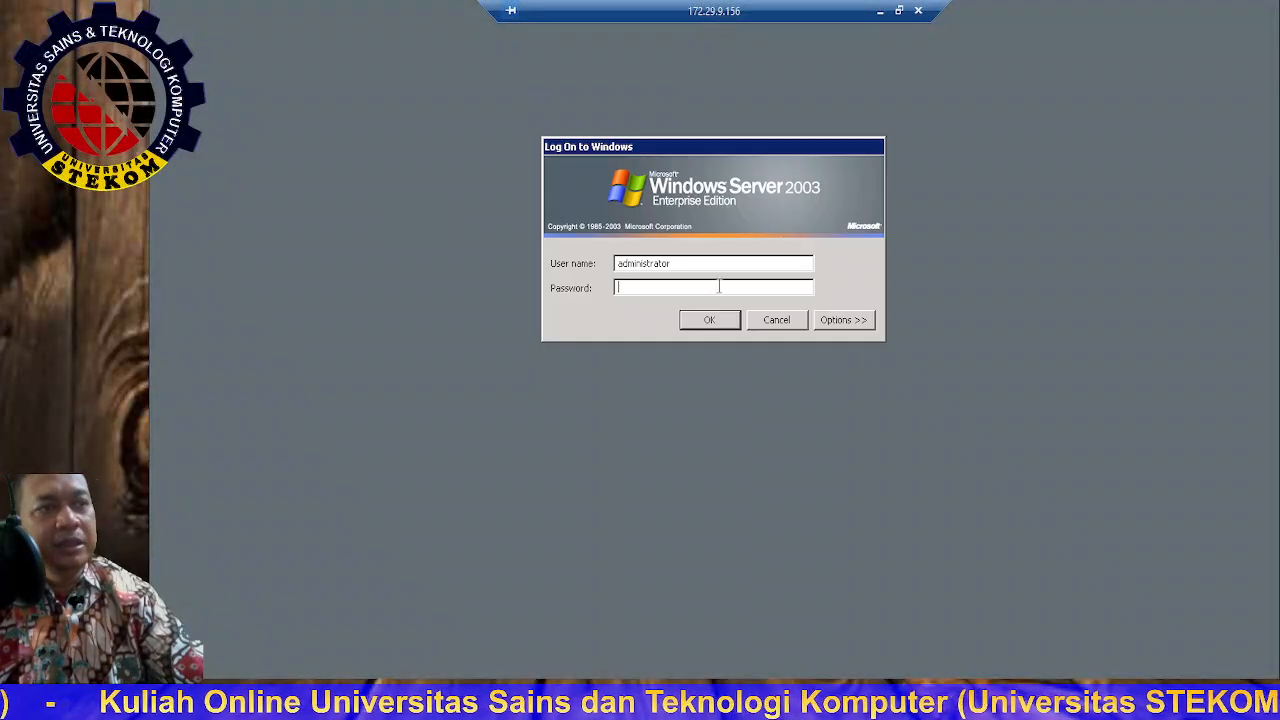
Step: Log on to the remote session and open drive C from My Computer
text(••••••)
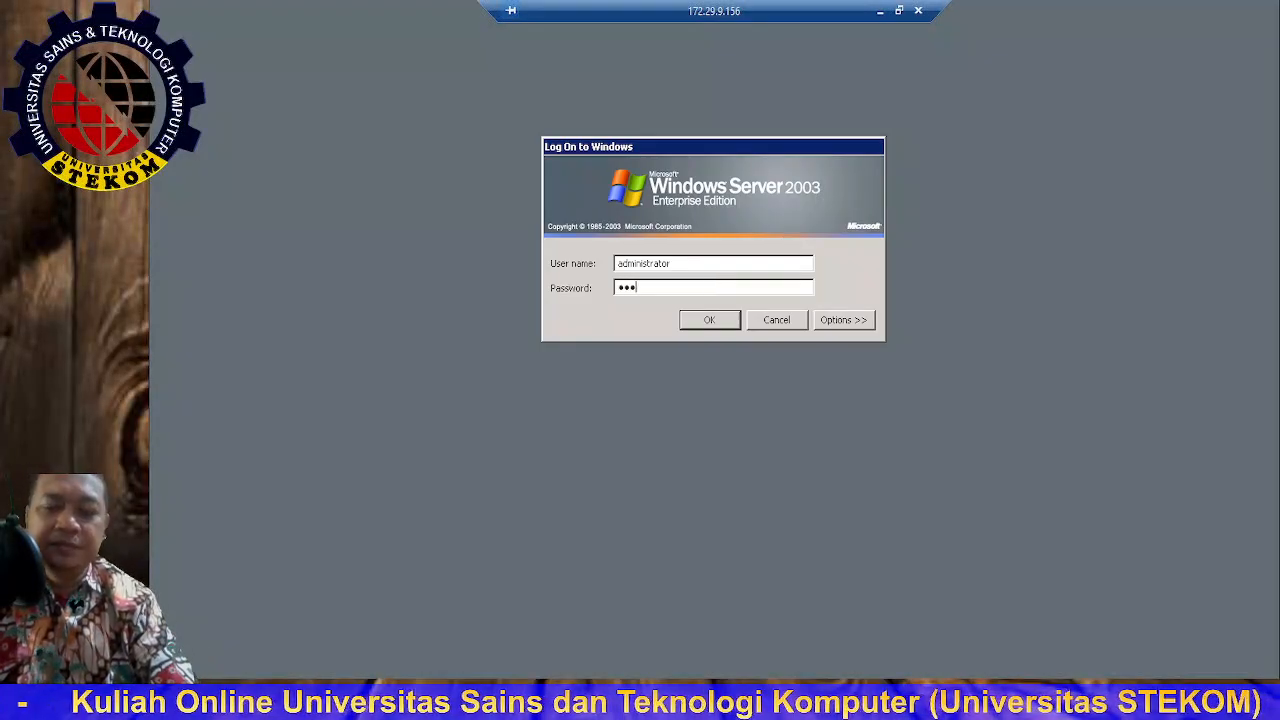
text(••)
key(Return)
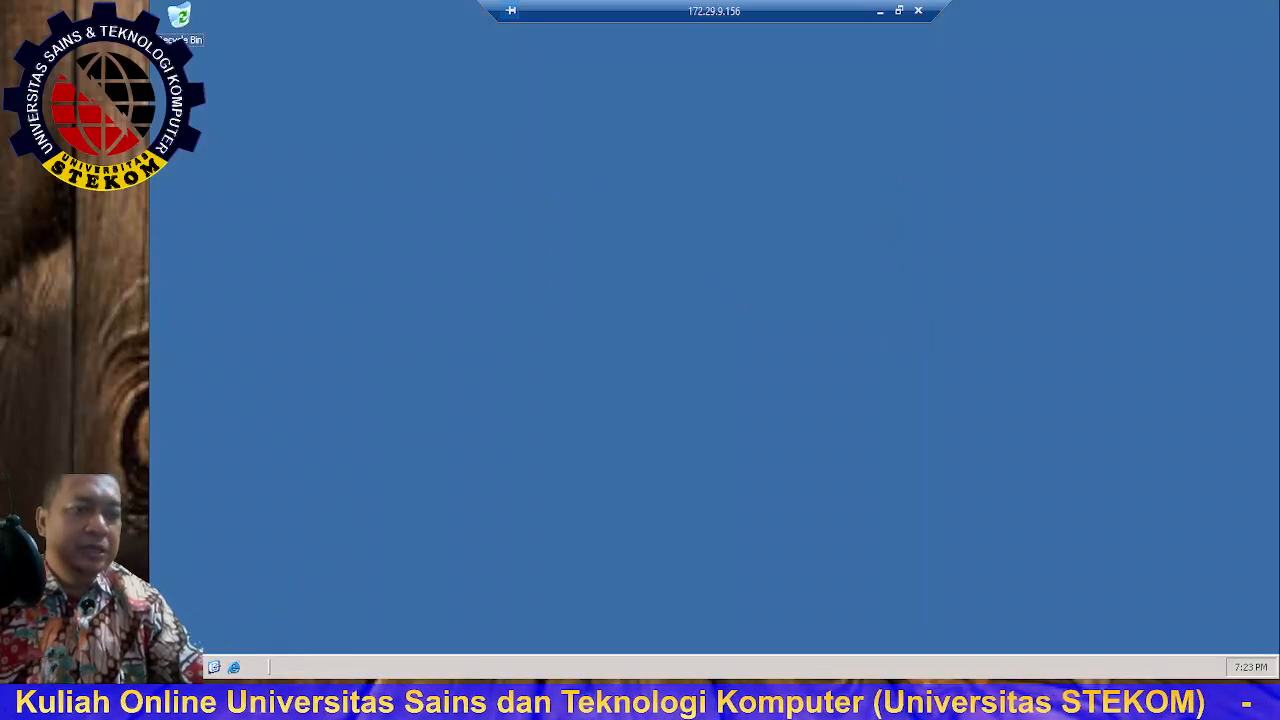
click(185, 667)
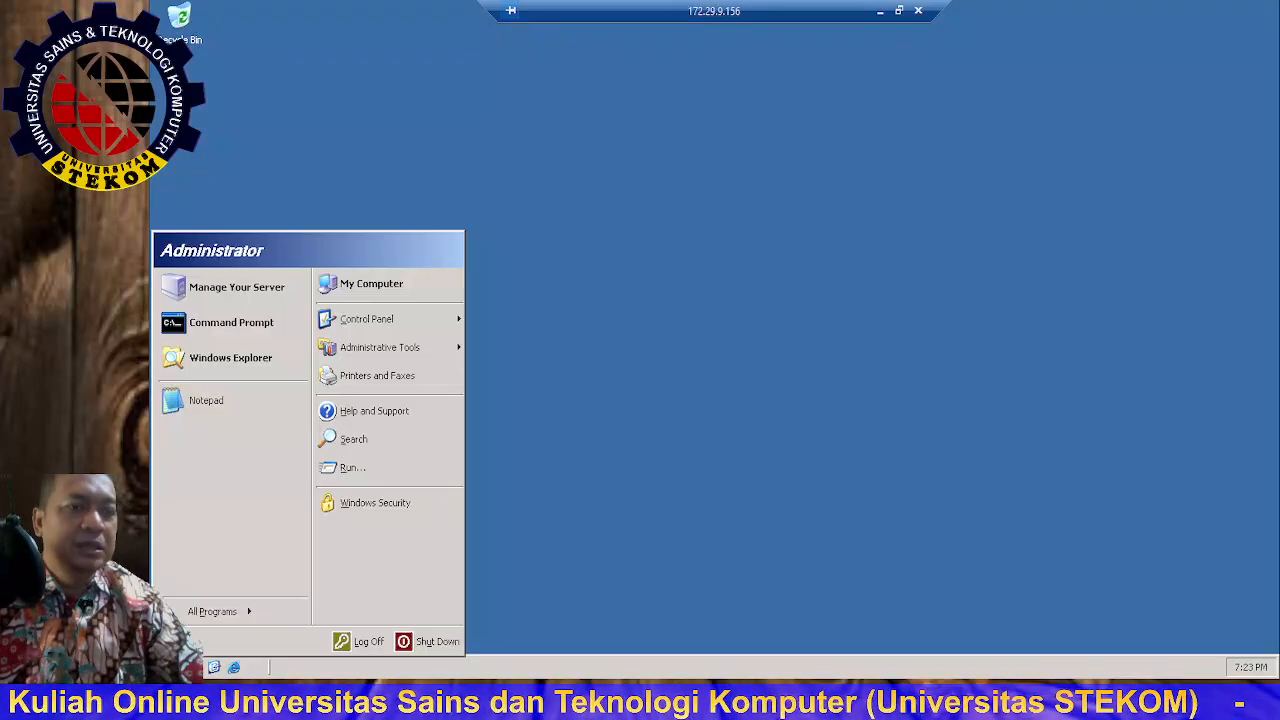
click(390, 285)
double_click(245, 197)
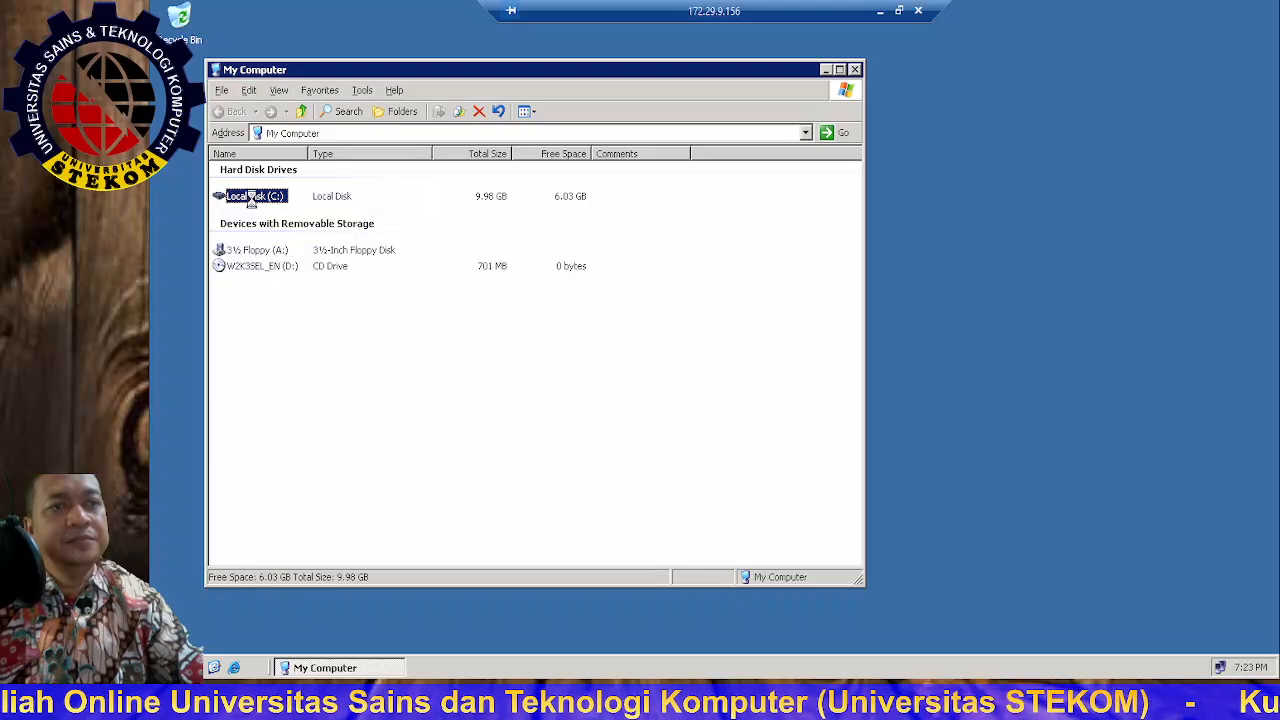
Step: Run SETUP.BAT from C:\MASTER\SQL Server\Microsoft SQL 2000 Personal Edition, continuing past the compatibility warning
double_click(238, 199)
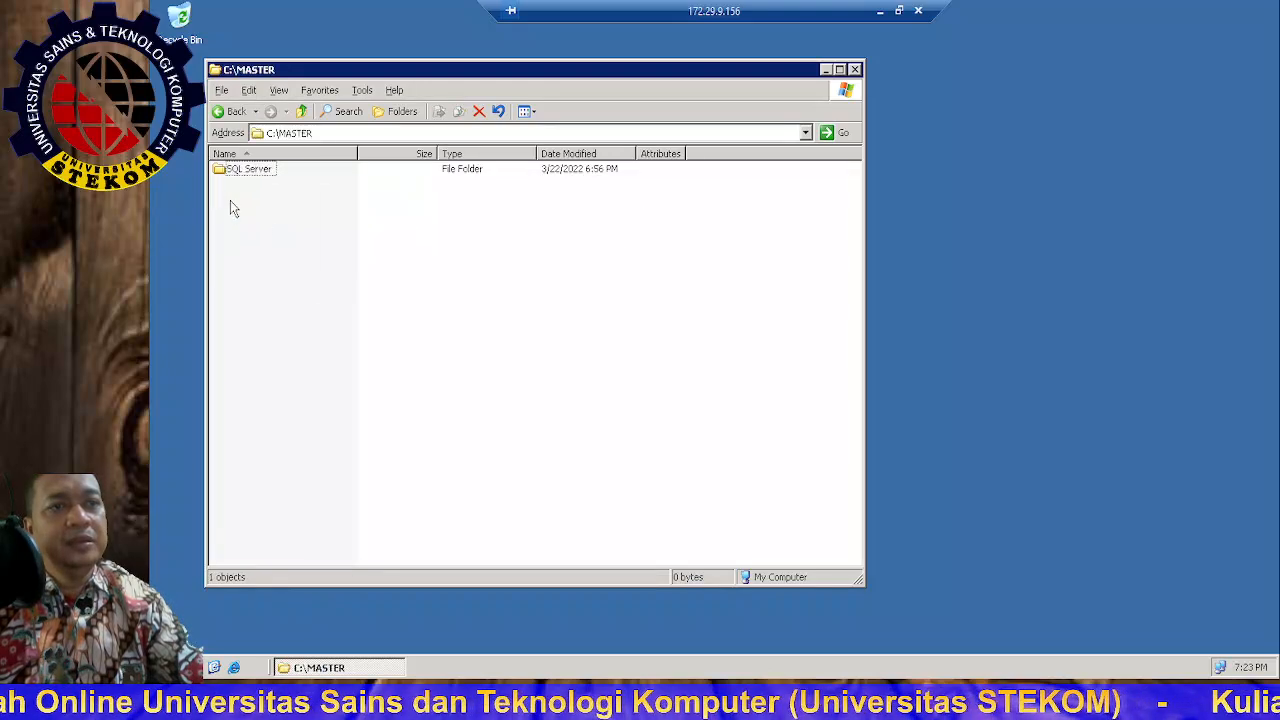
double_click(264, 172)
double_click(268, 172)
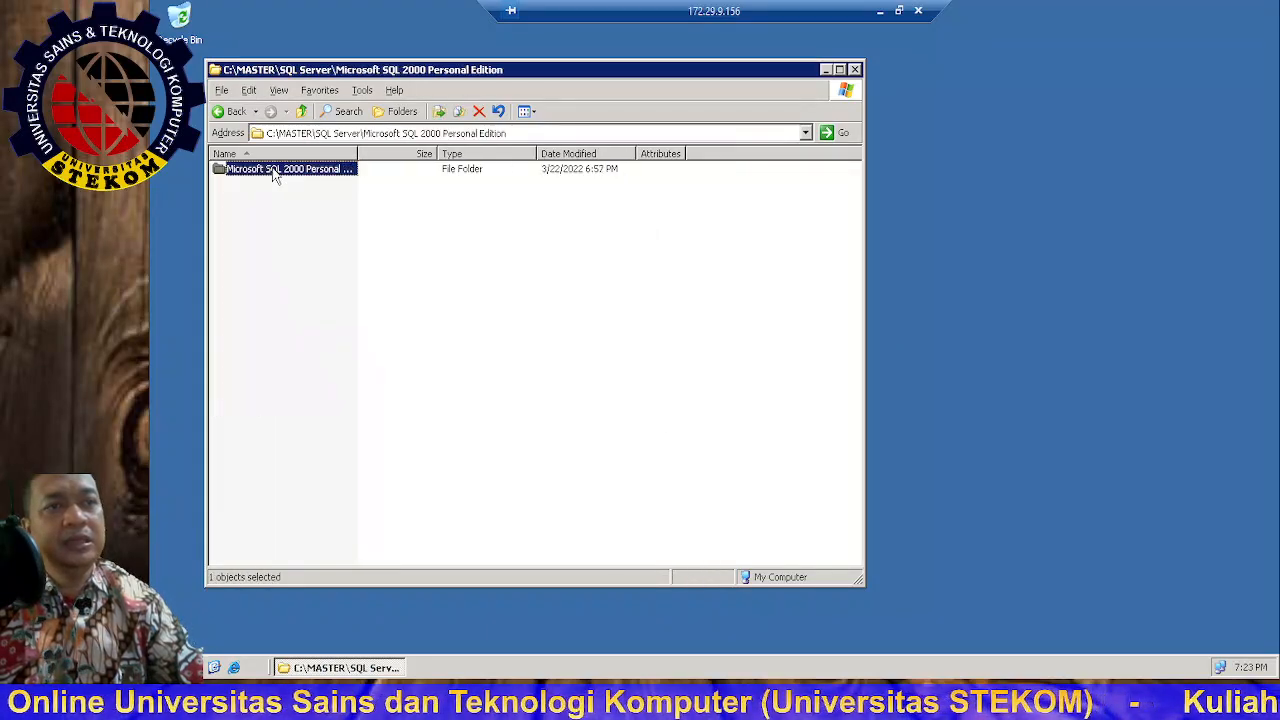
double_click(270, 172)
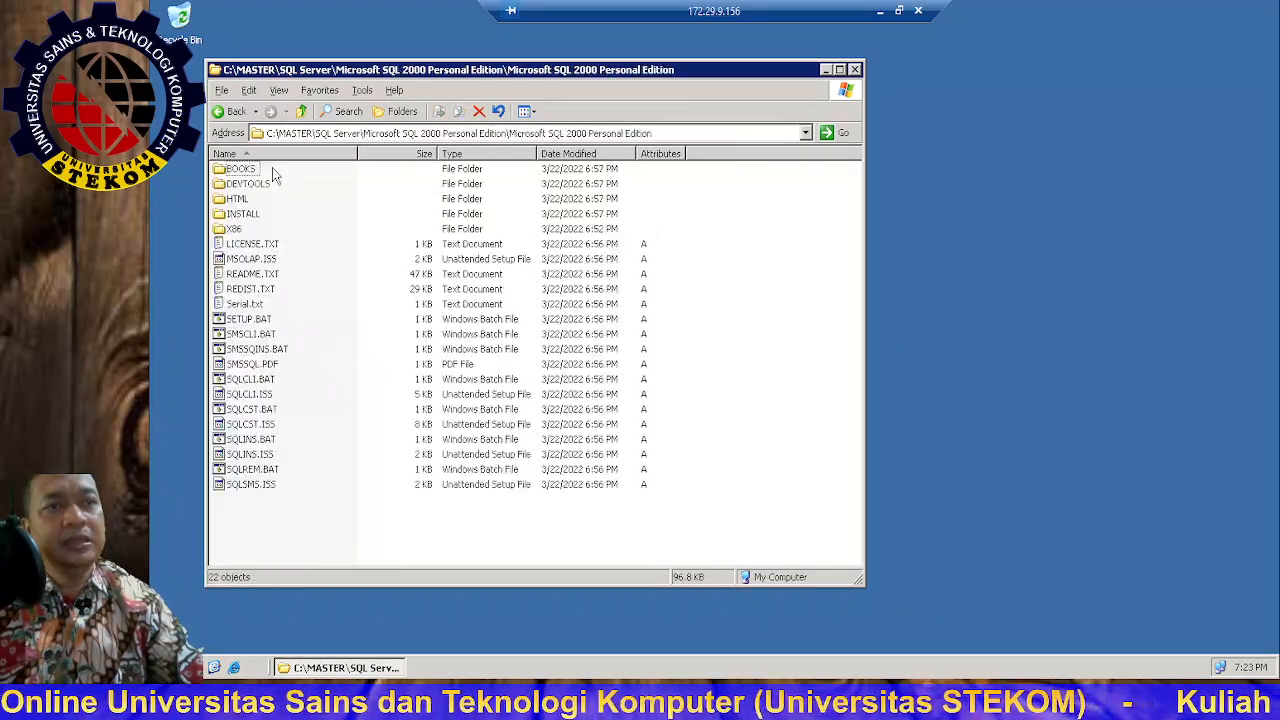
click(241, 320)
double_click(241, 322)
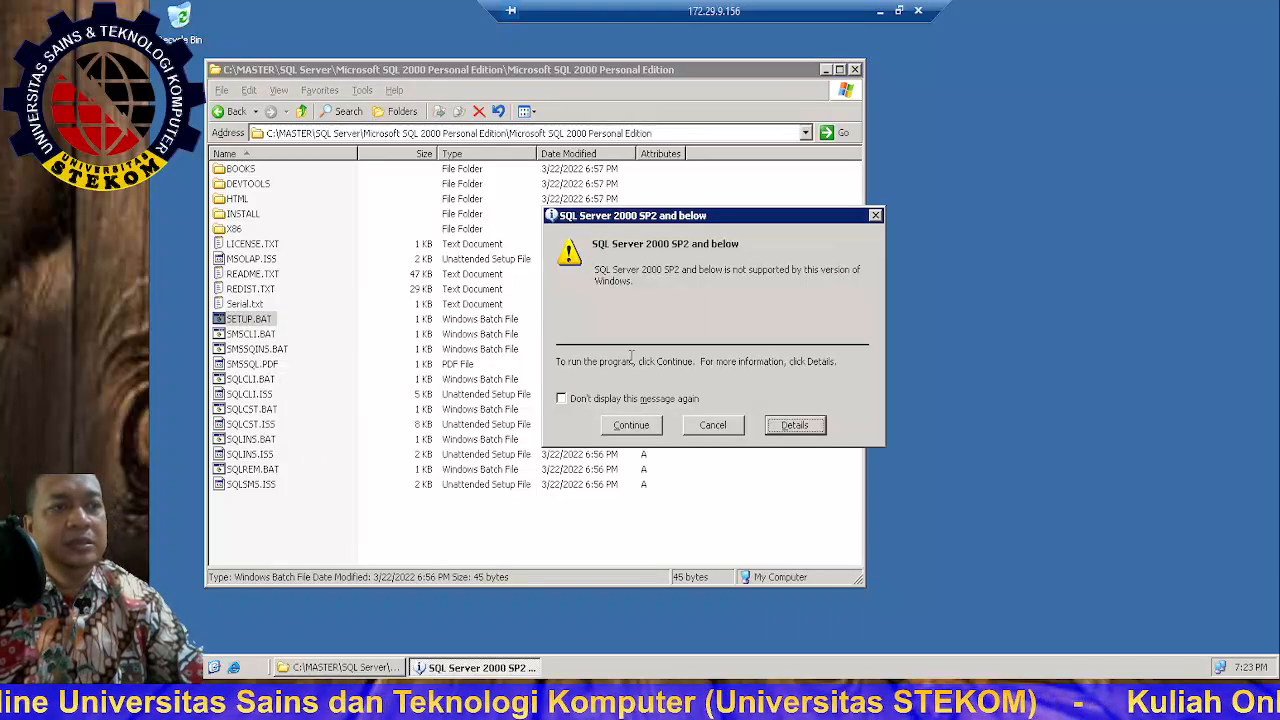
click(628, 428)
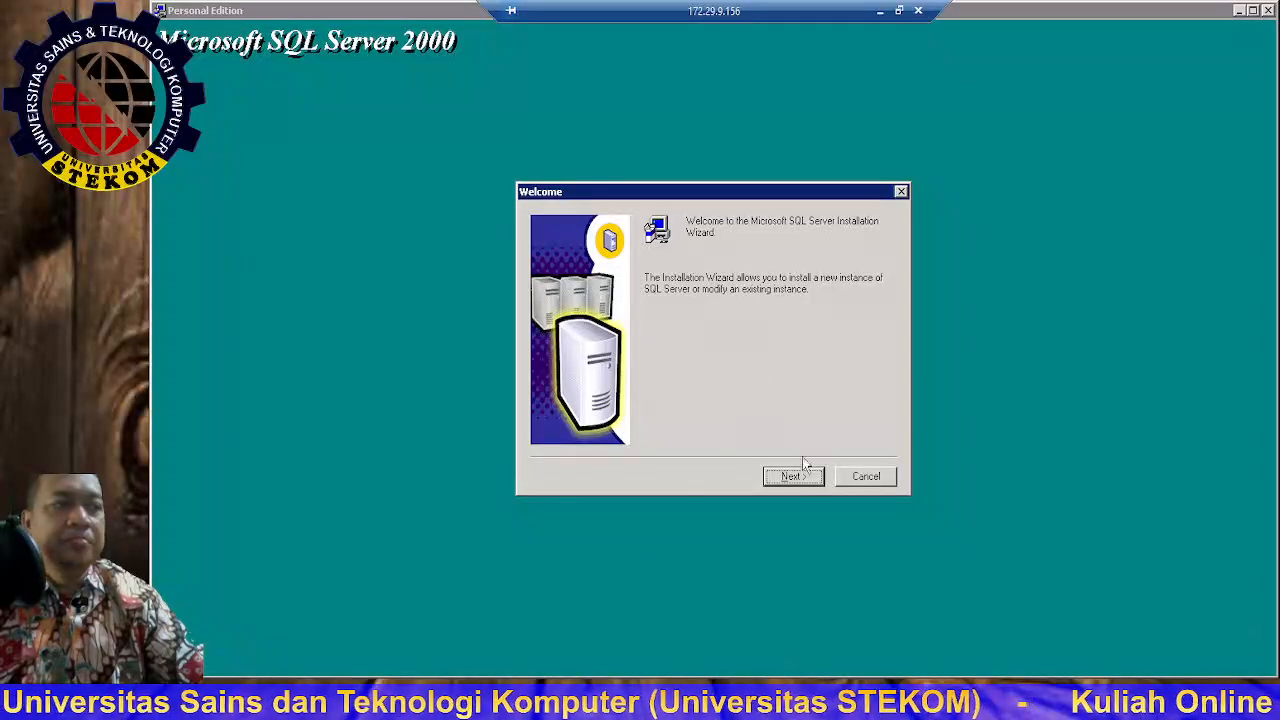
Step: Keep Local Computer, choose Create a new instance of SQL Server, and advance to User Information
click(812, 477)
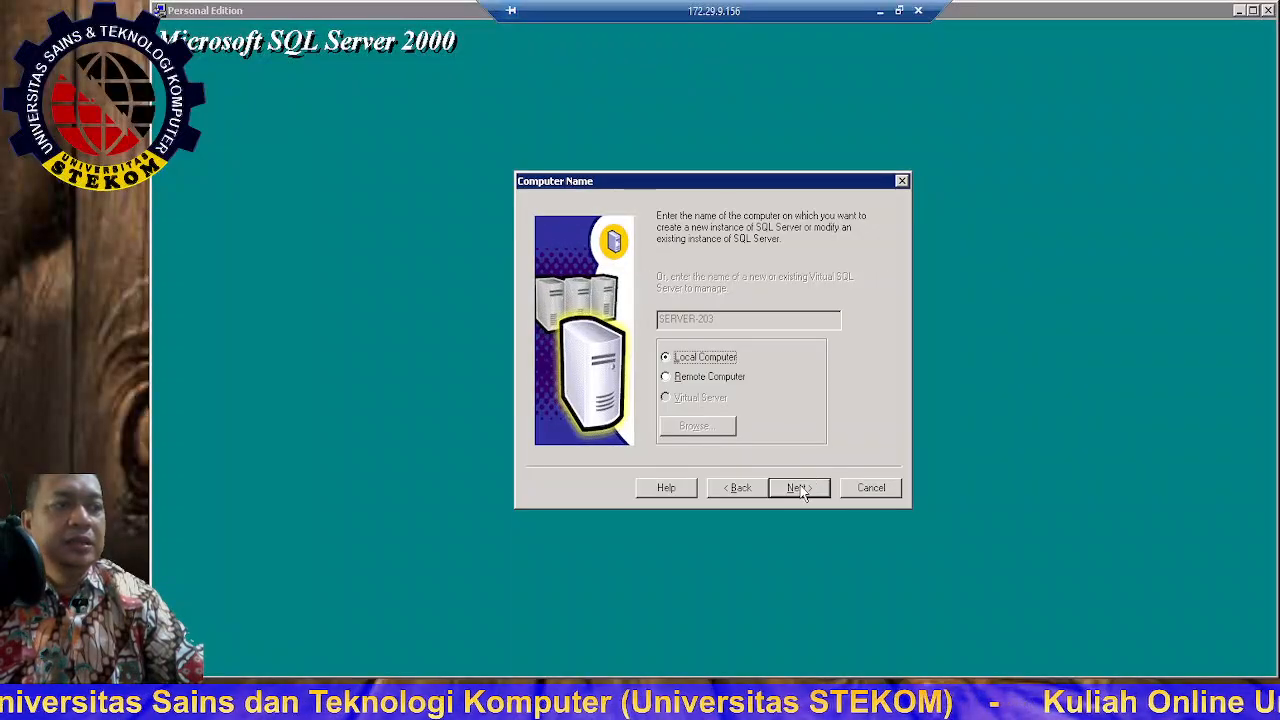
click(801, 488)
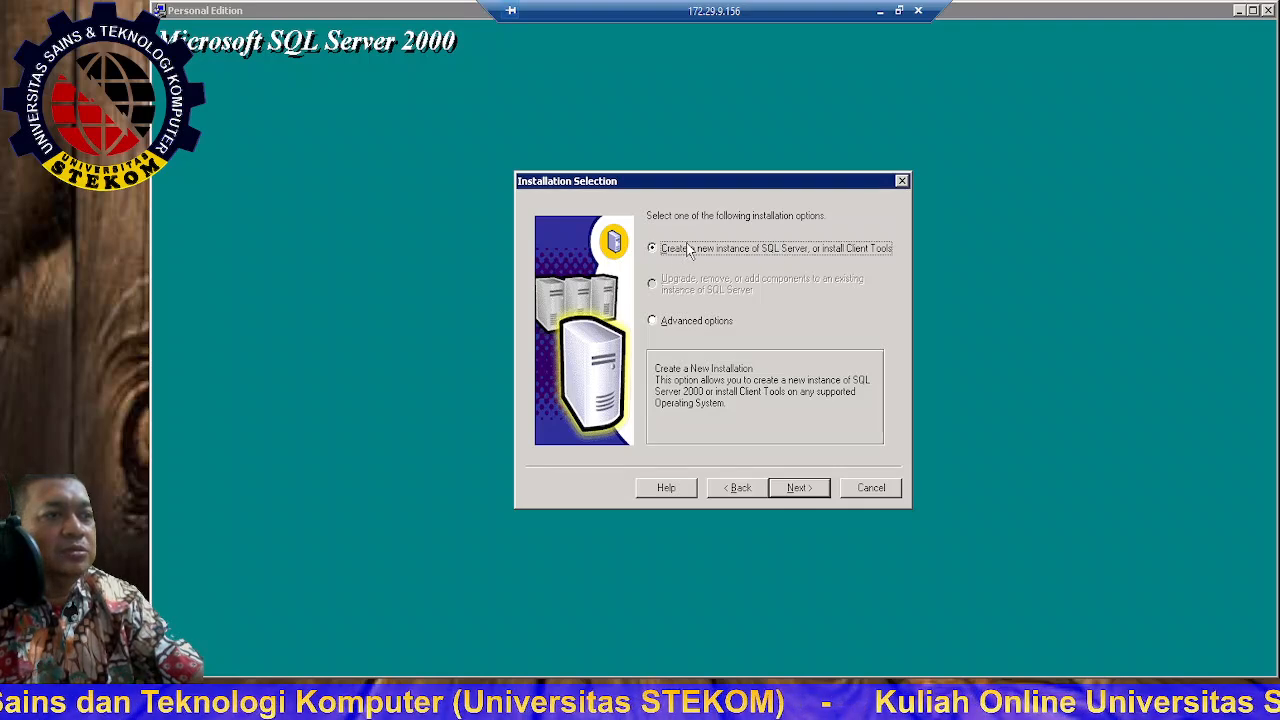
click(665, 328)
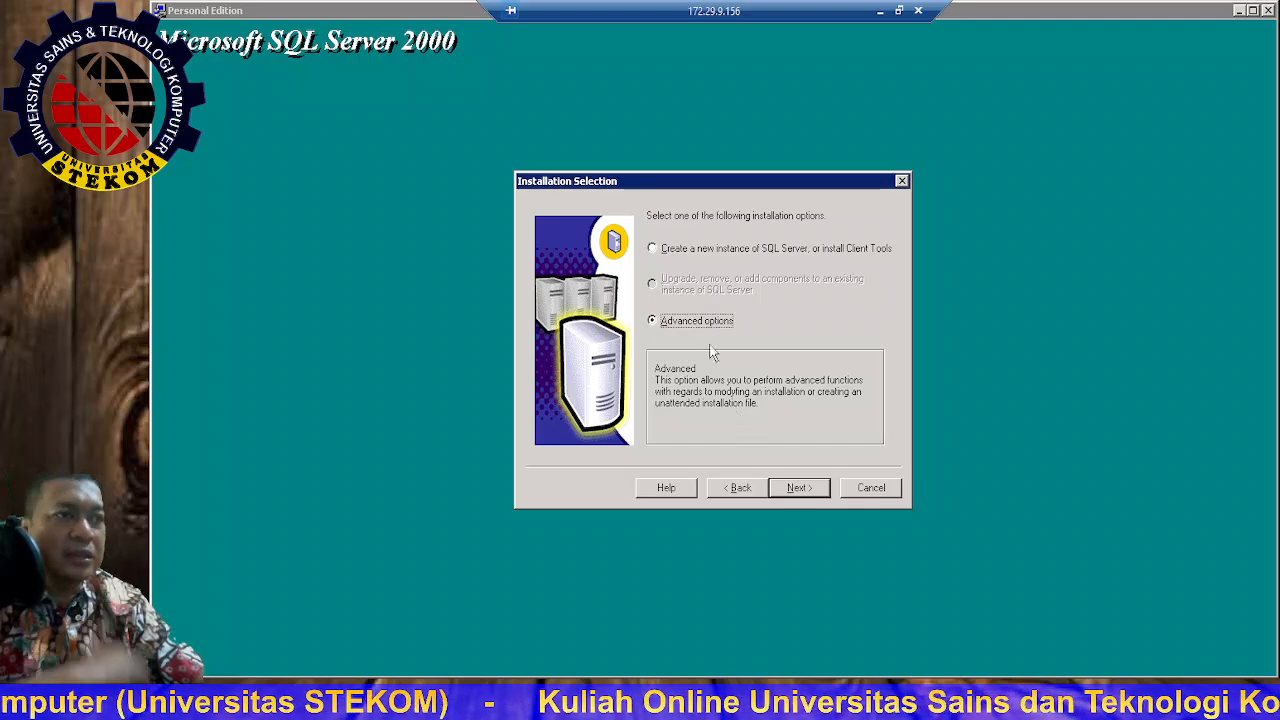
click(663, 255)
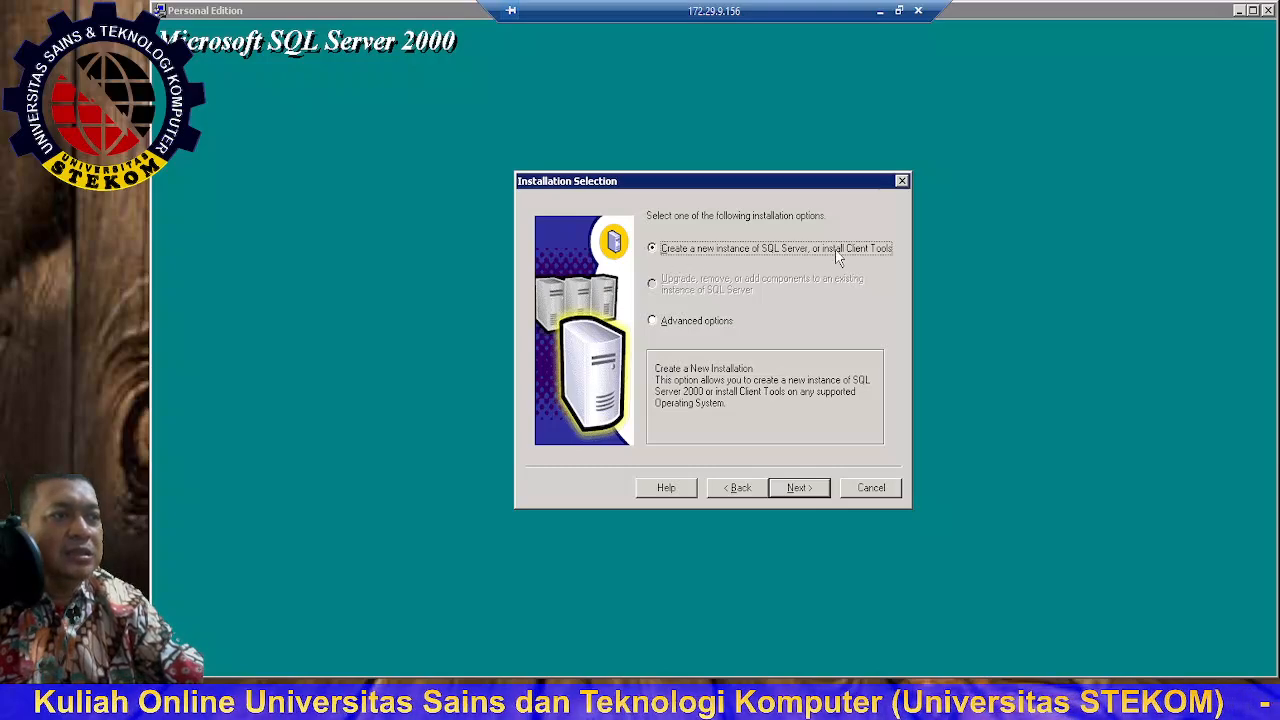
click(798, 490)
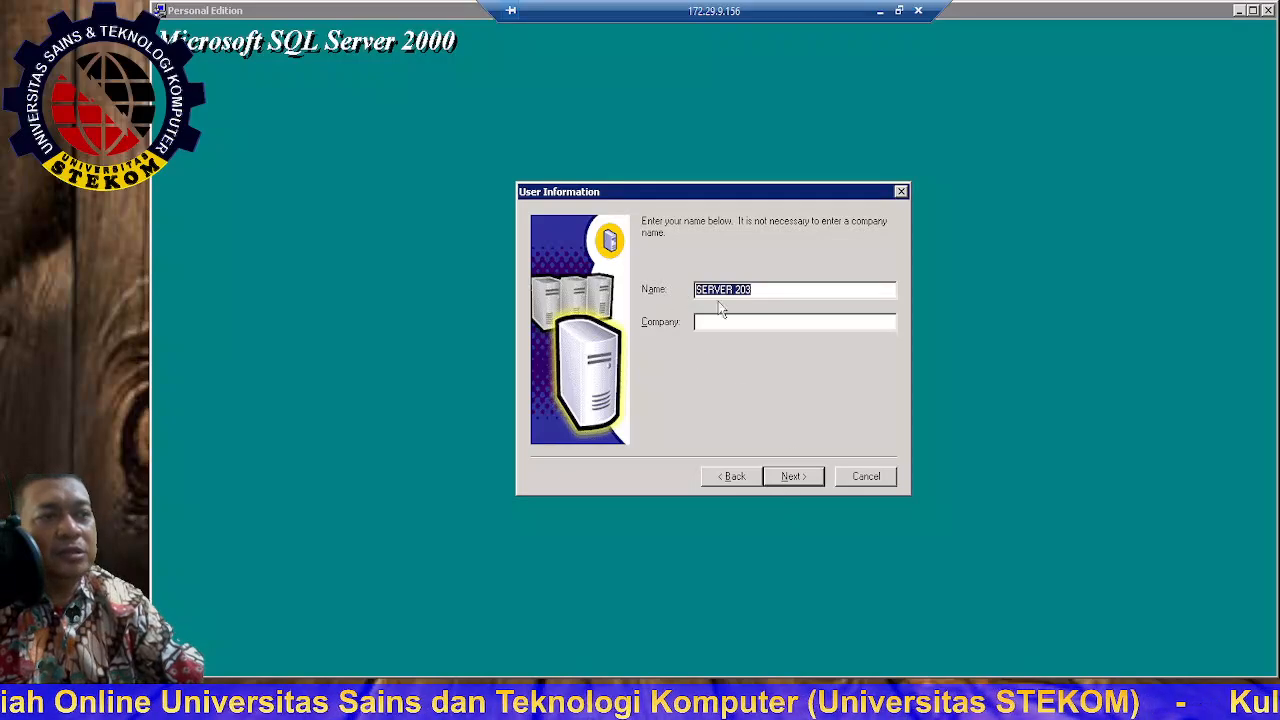
Step: Continue past User Information and accept the Software License Agreement with Yes
click(739, 475)
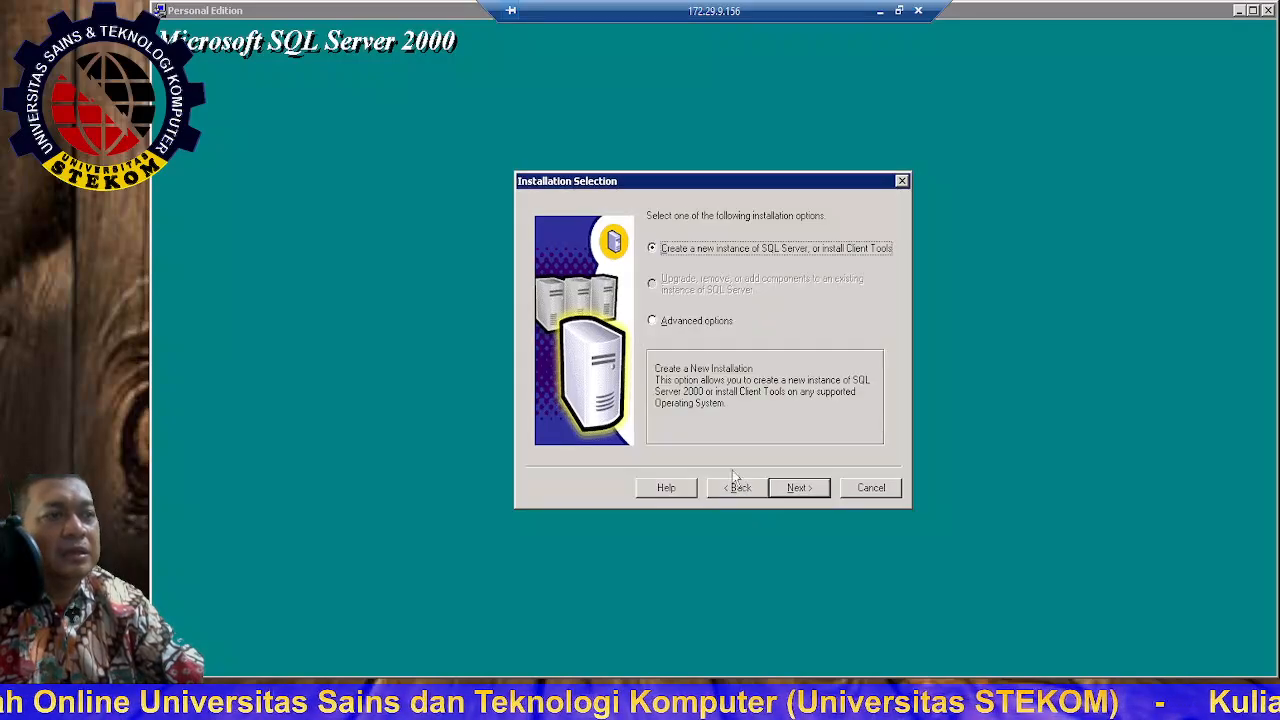
click(796, 487)
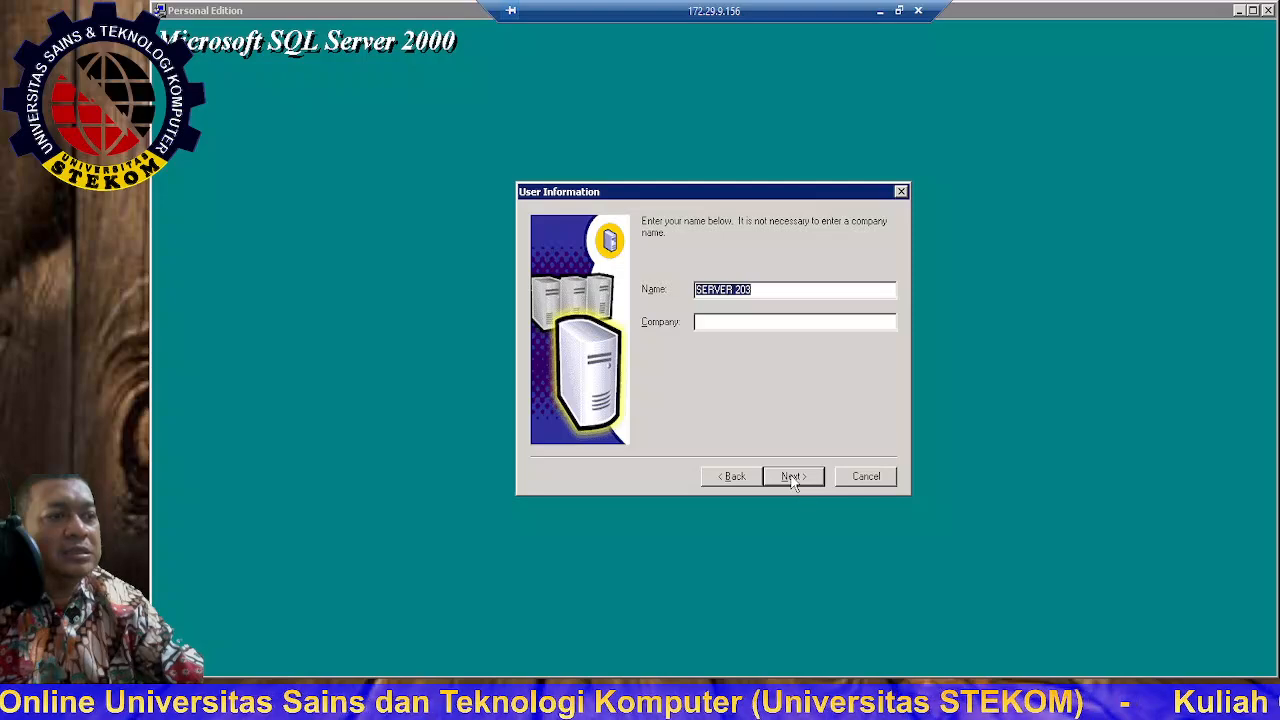
click(792, 477)
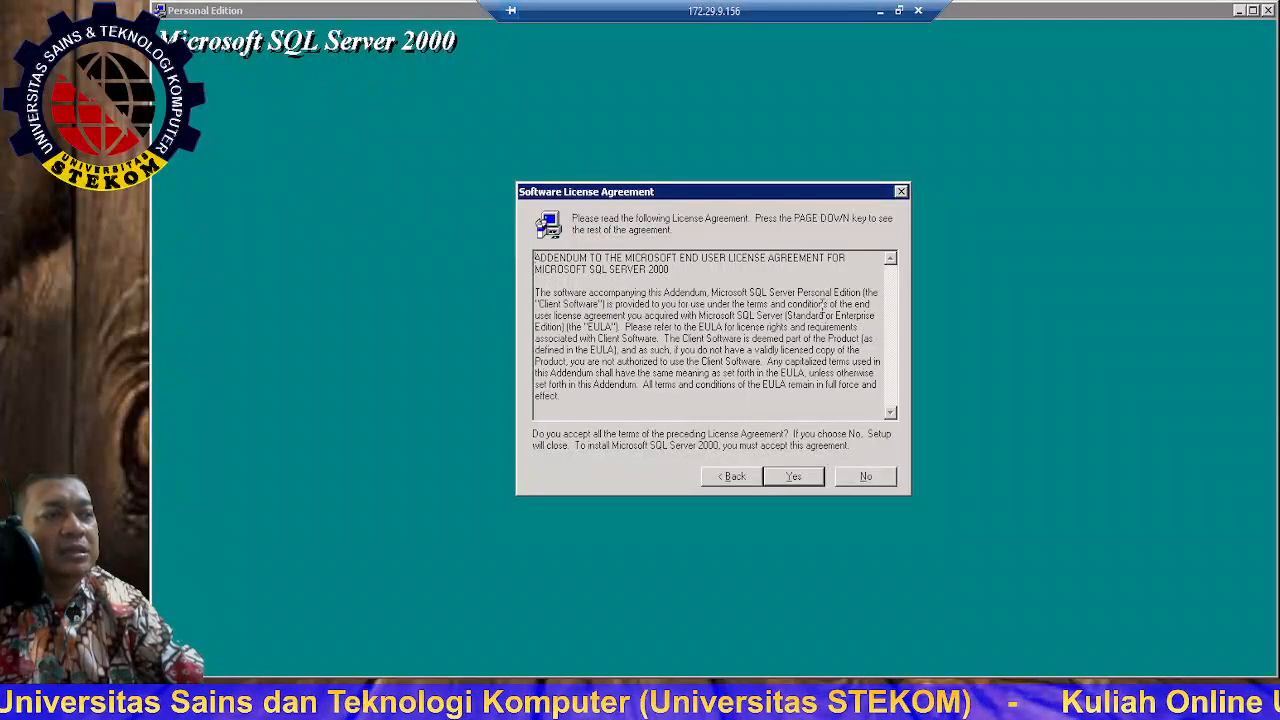
click(797, 478)
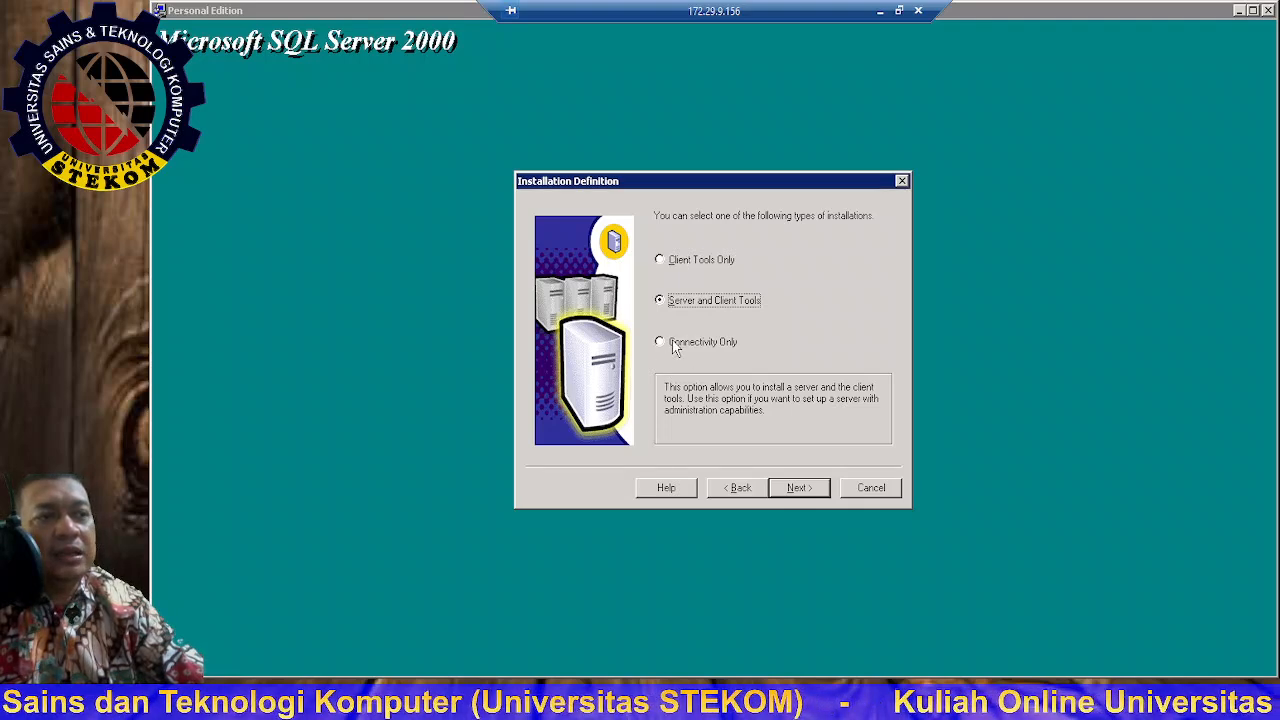
Step: Select Client Tools Only as the installation type on Installation Definition
click(682, 262)
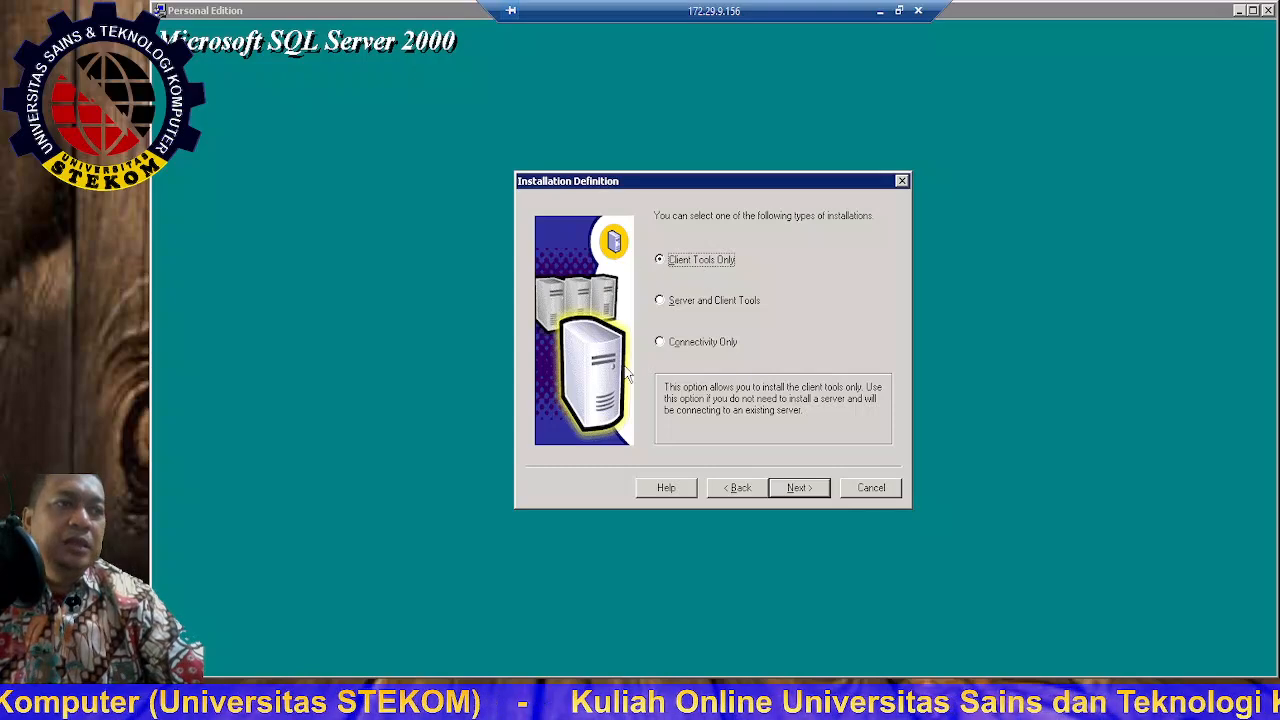
click(673, 309)
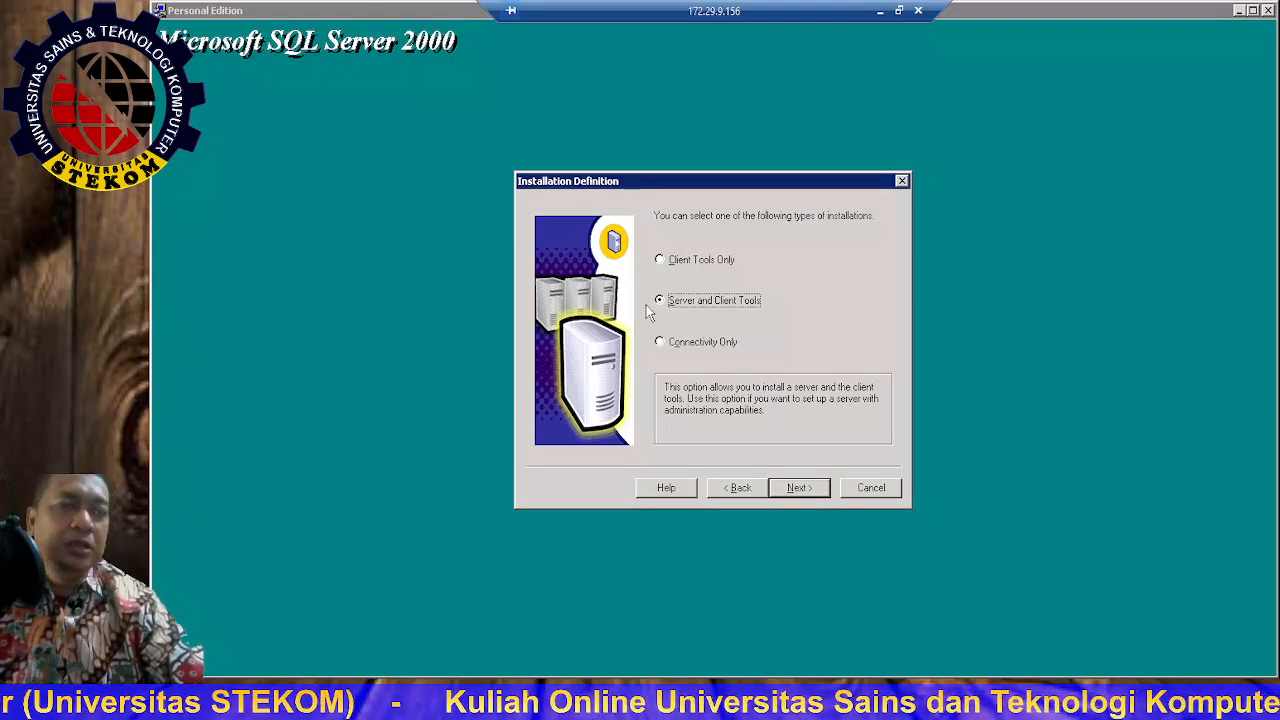
click(677, 264)
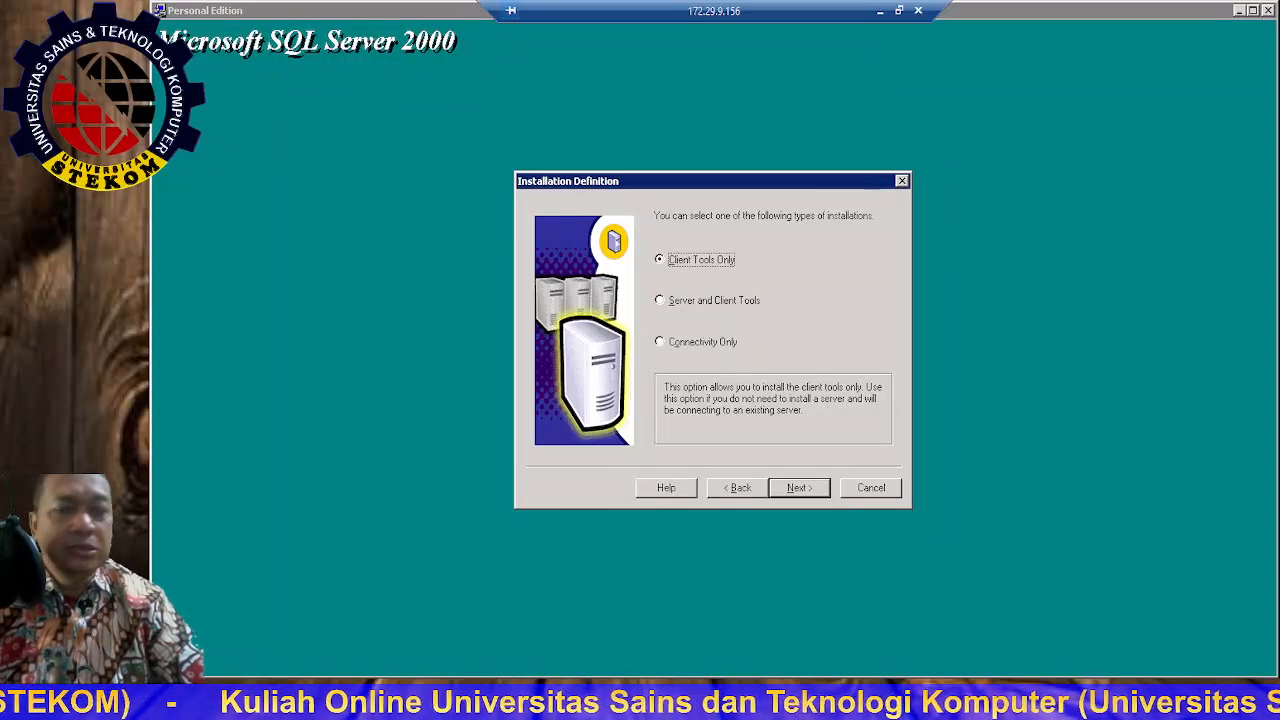
Step: Start SQL SERVER 1 from Hyper-V Manager, continuing past the checkpoint and boot-from-CD prompts
key(alt+Tab)
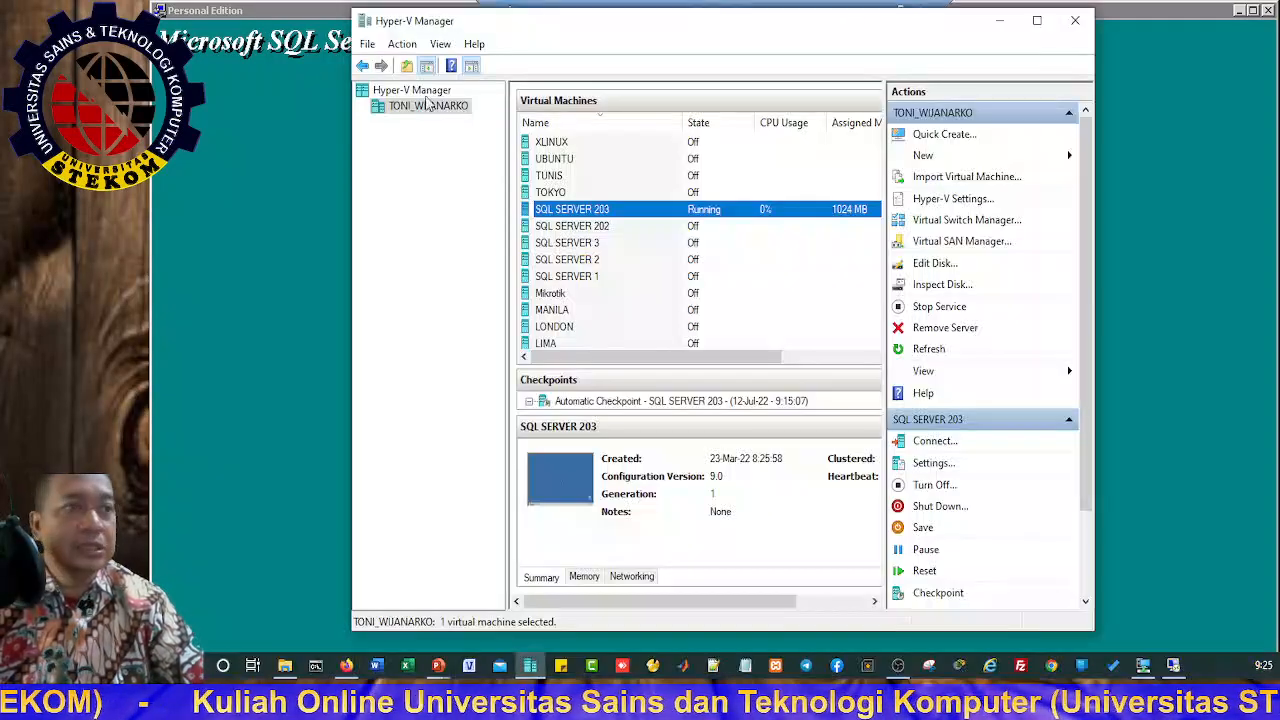
click(580, 280)
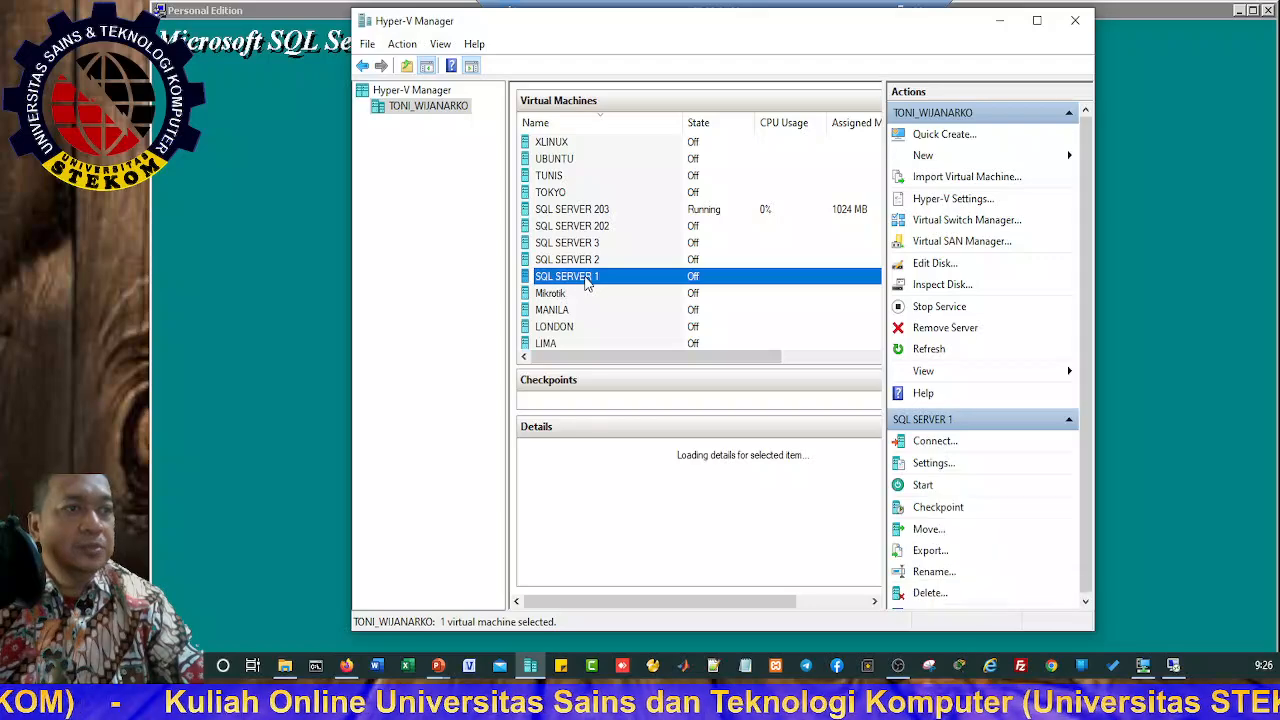
double_click(588, 284)
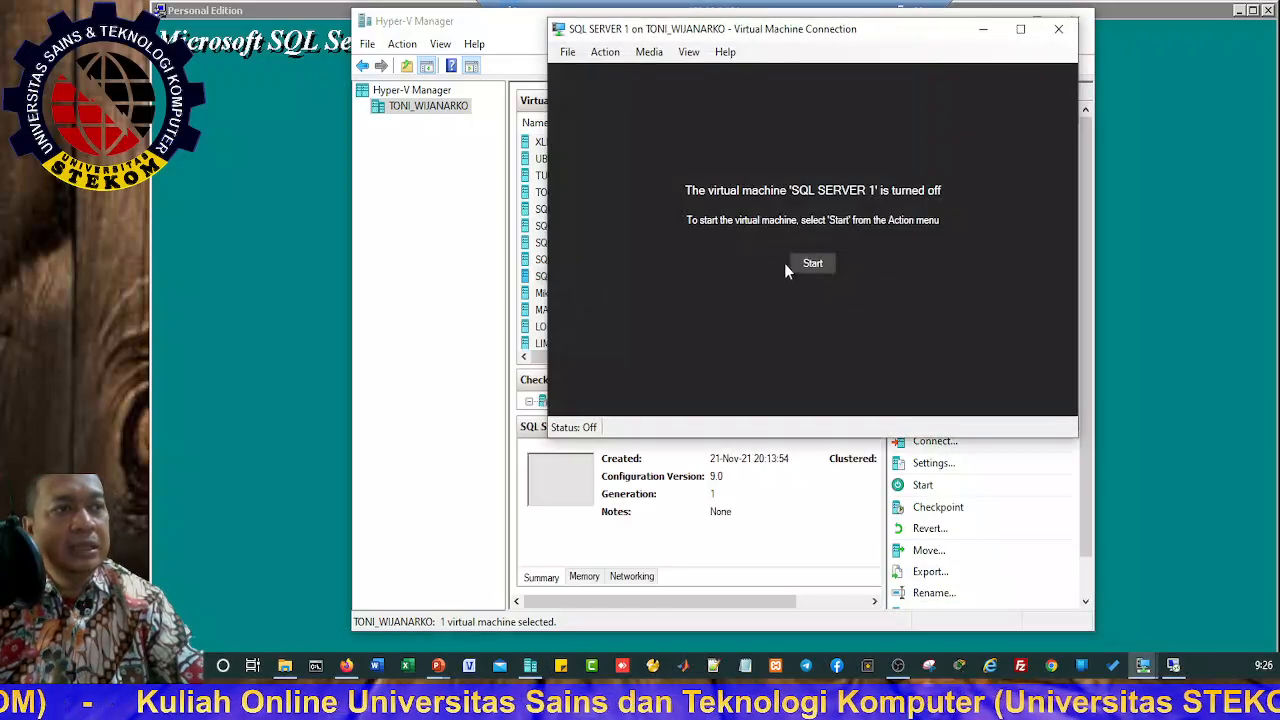
click(822, 263)
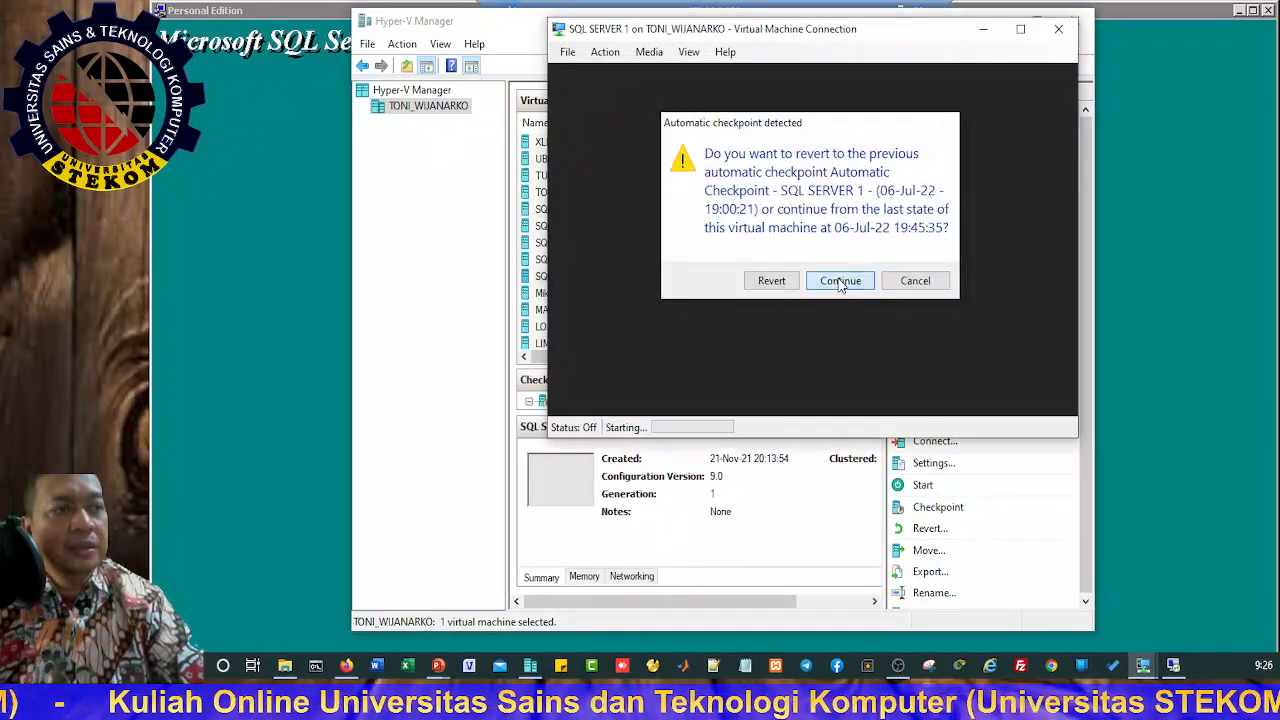
click(840, 281)
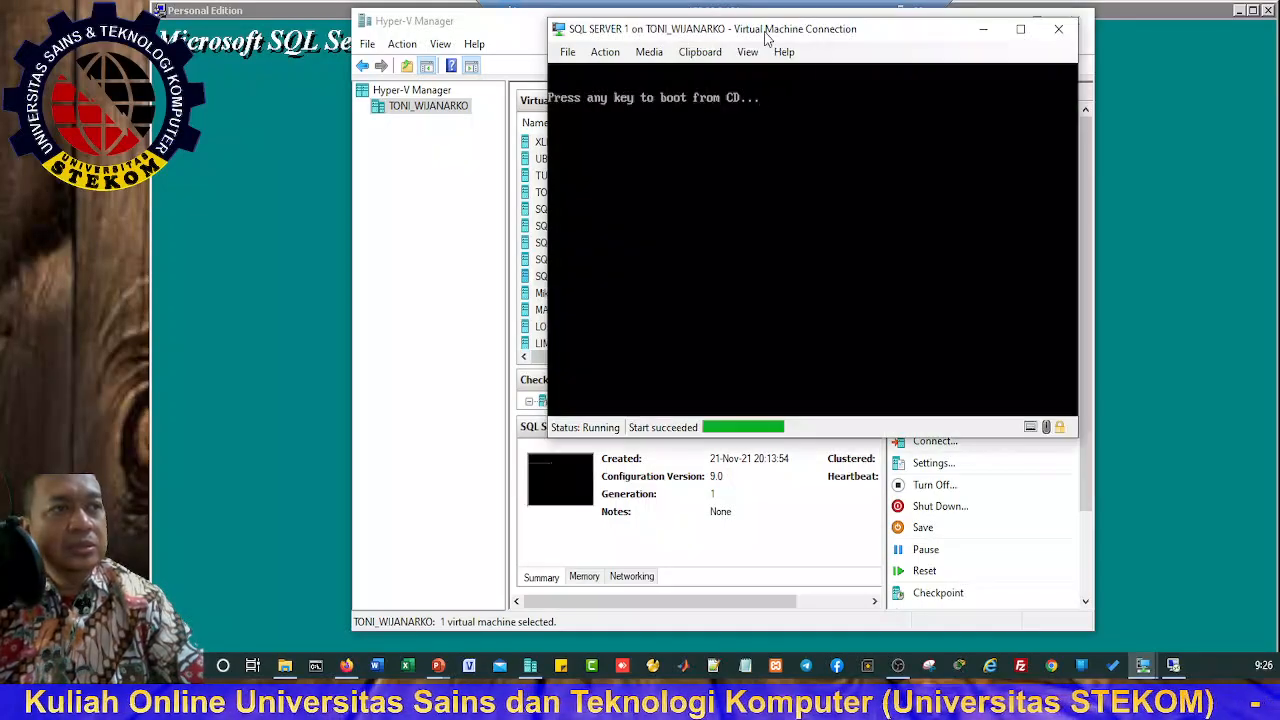
key(Return)
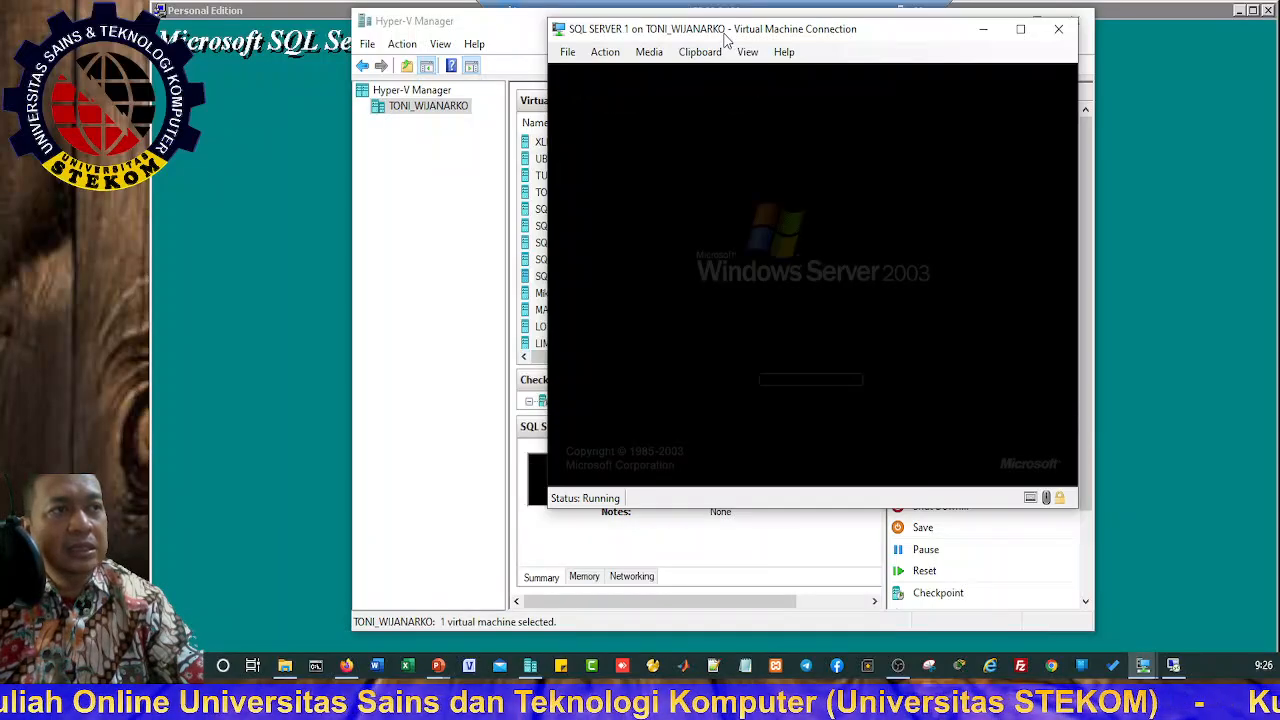
drag(713, 35, 903, 51)
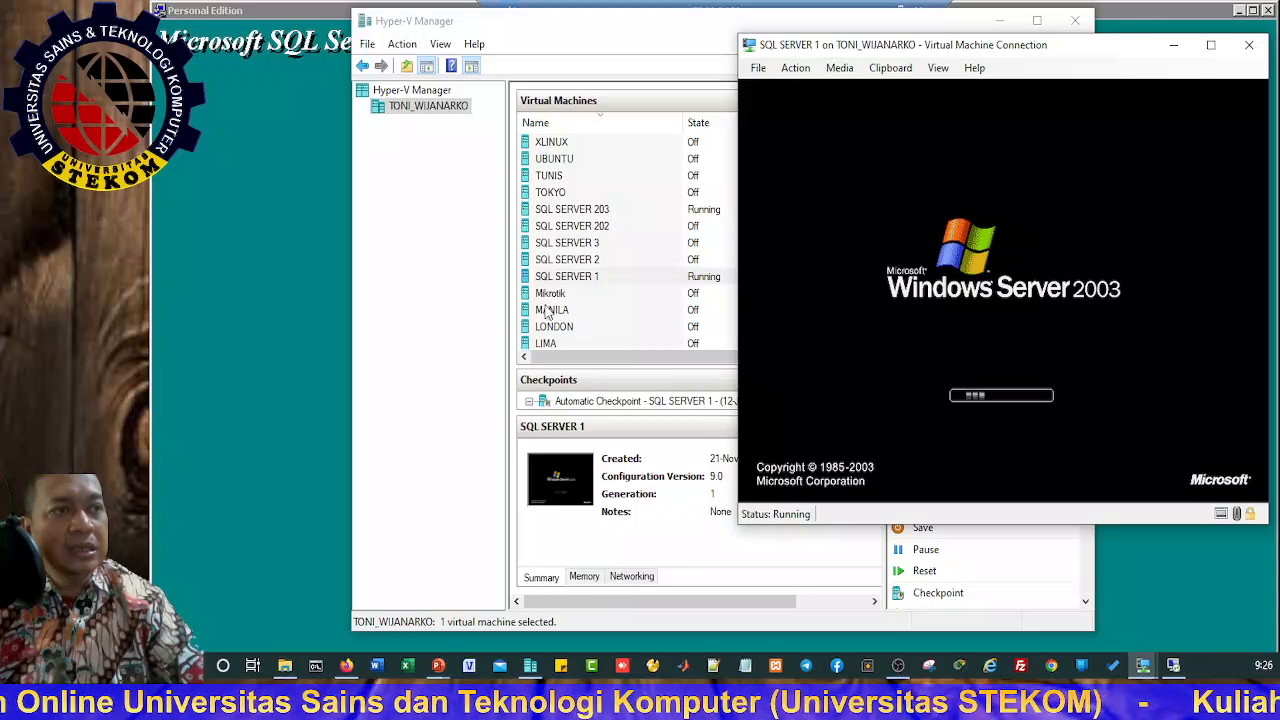
Step: Start the SQL SERVER 3 virtual machine in its own connection window, continuing past the checkpoint
click(578, 249)
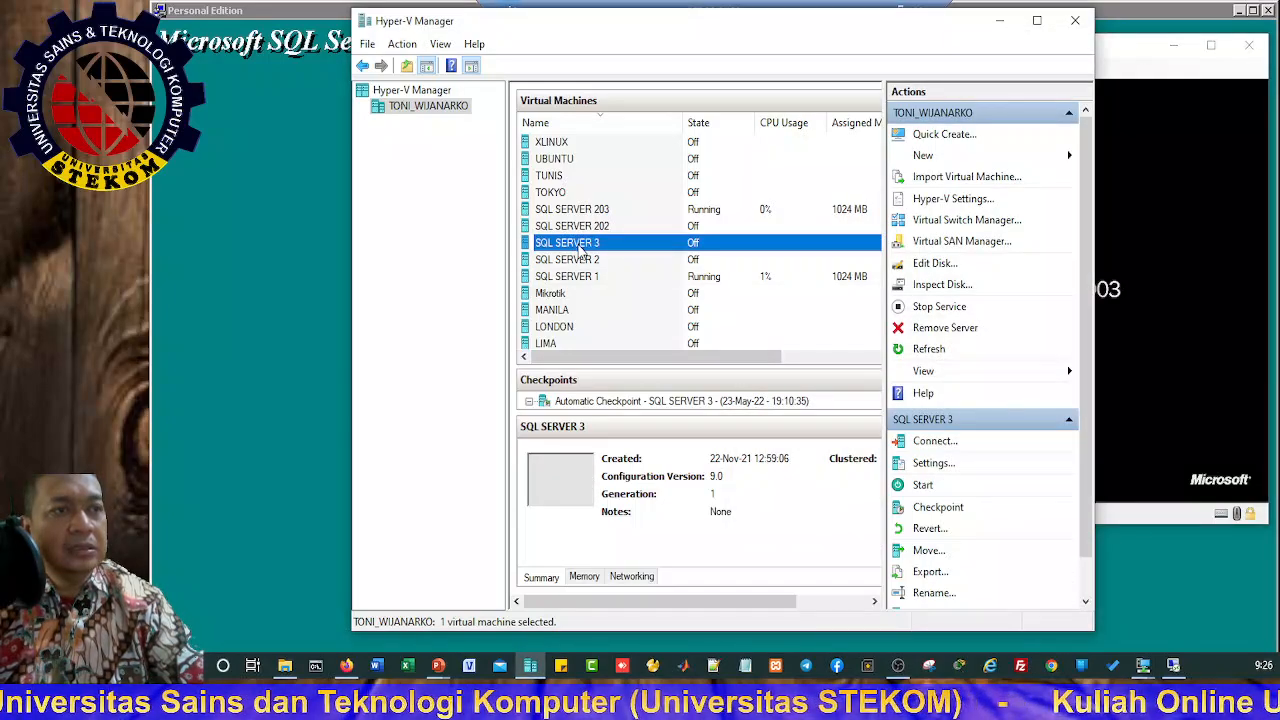
double_click(581, 250)
click(822, 267)
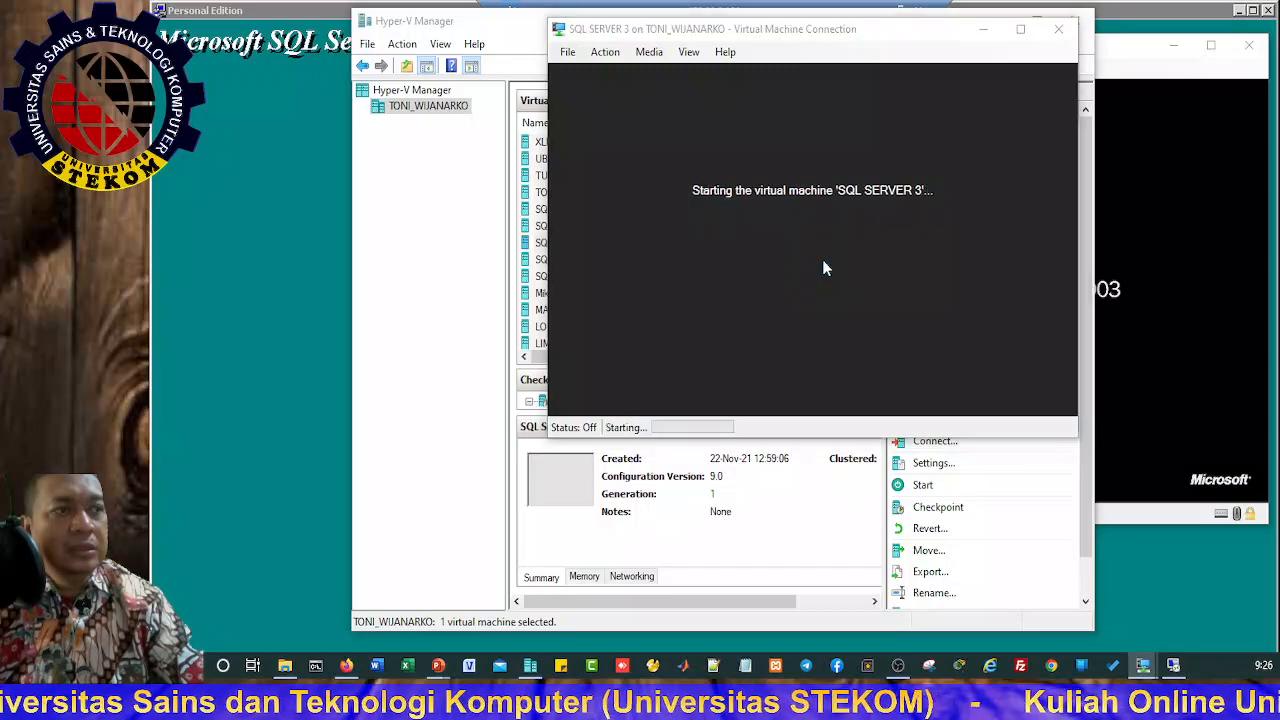
click(830, 288)
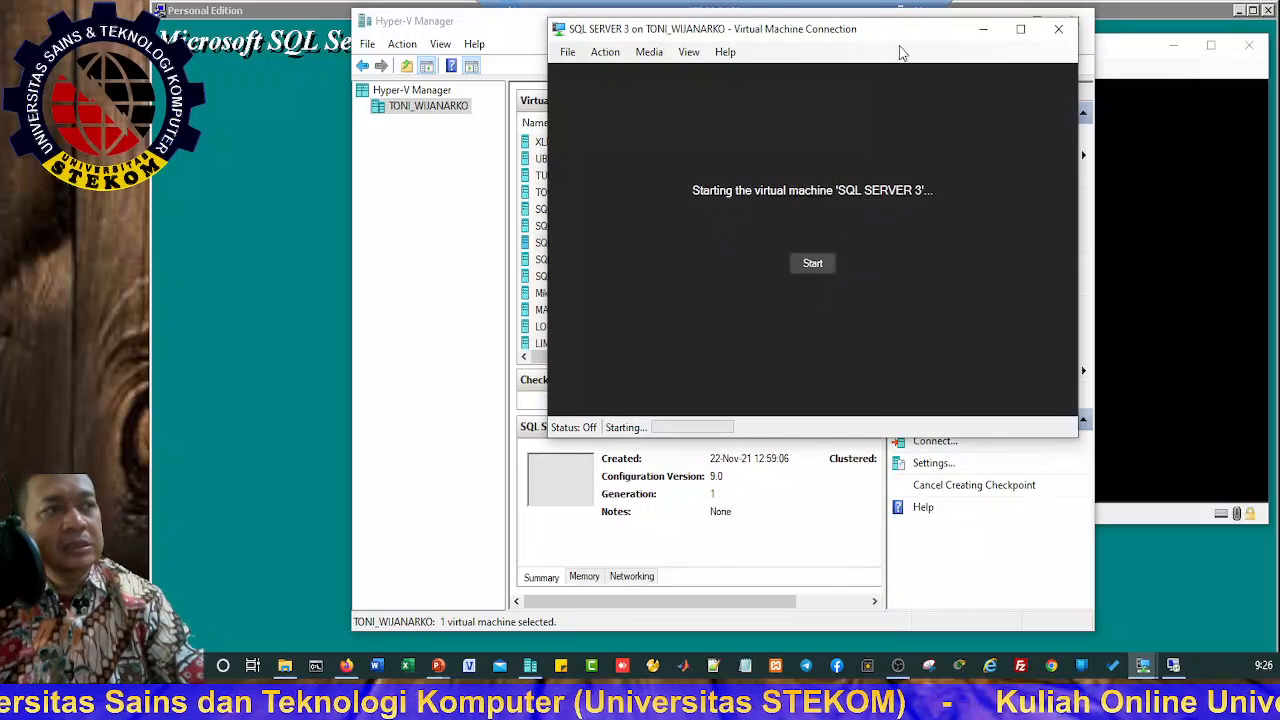
drag(900, 52, 514, 31)
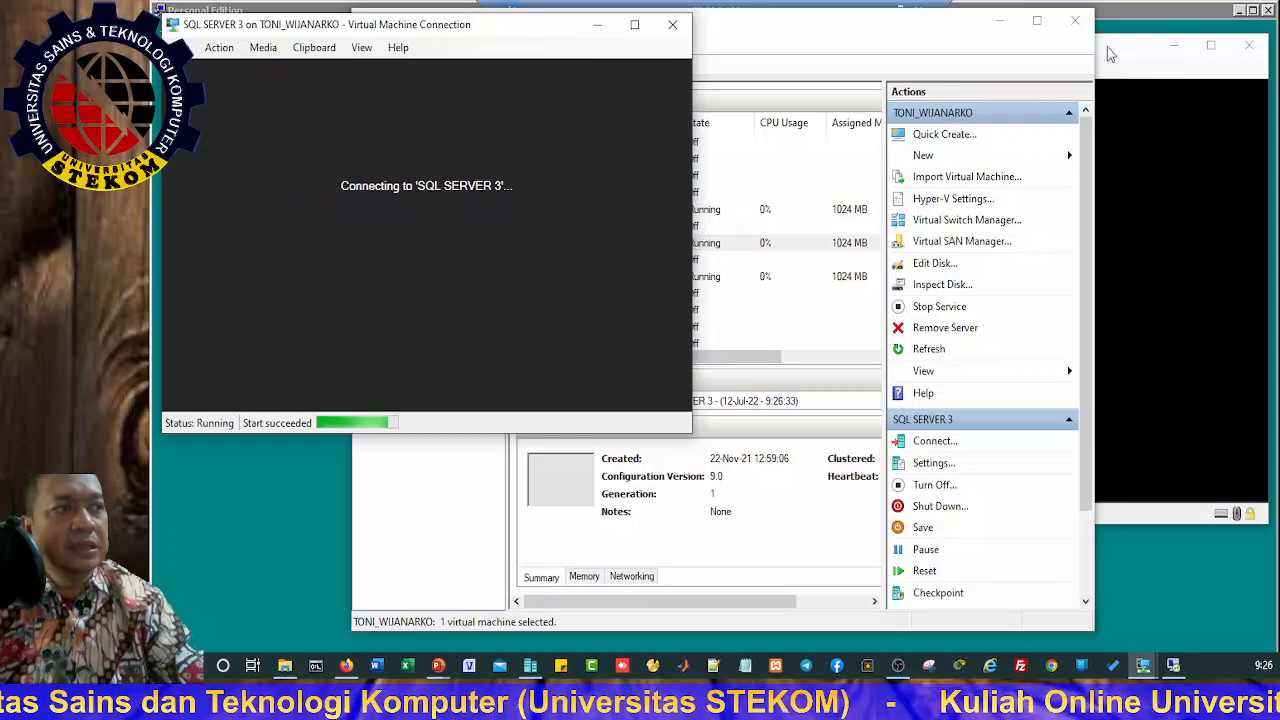
Step: Minimize Hyper-V Manager and exit the disconnected duplicate SQL SERVER 3 session
click(999, 21)
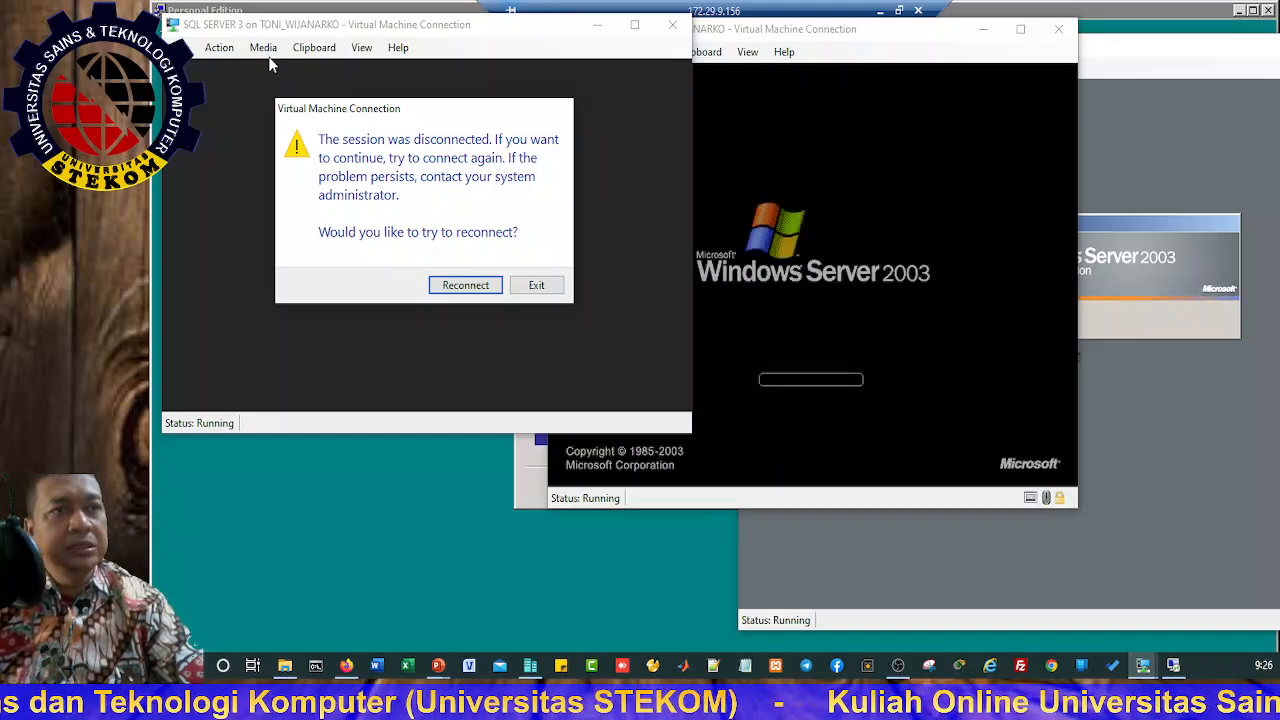
click(922, 37)
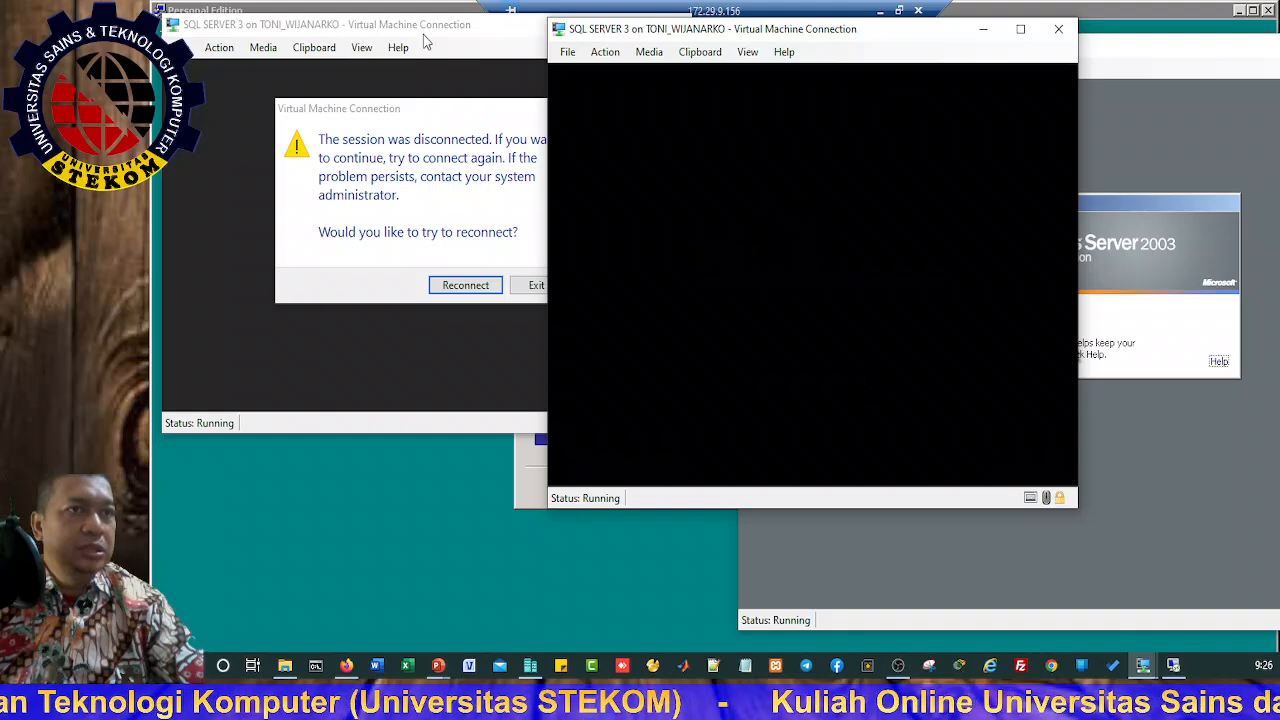
click(500, 33)
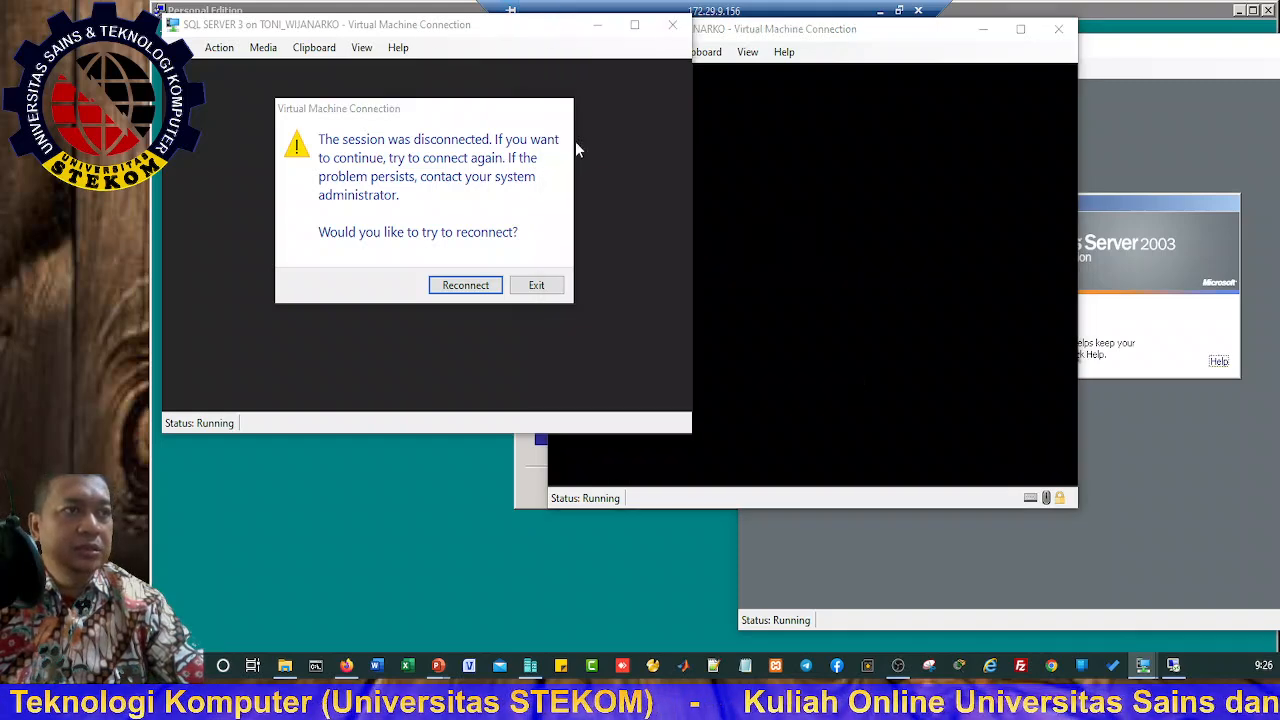
click(538, 286)
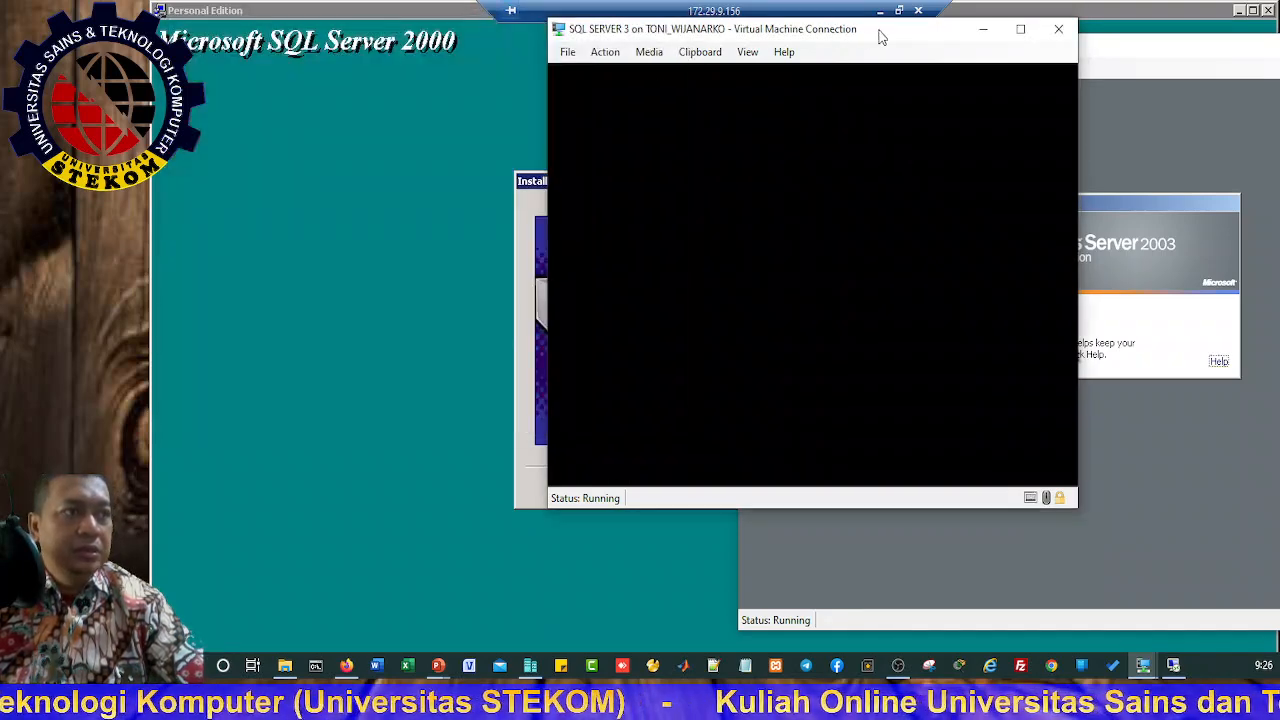
Step: Log on to SQL SERVER 1 with the Administrator password via Action > Ctrl+Alt+Delete
drag(882, 37, 534, 37)
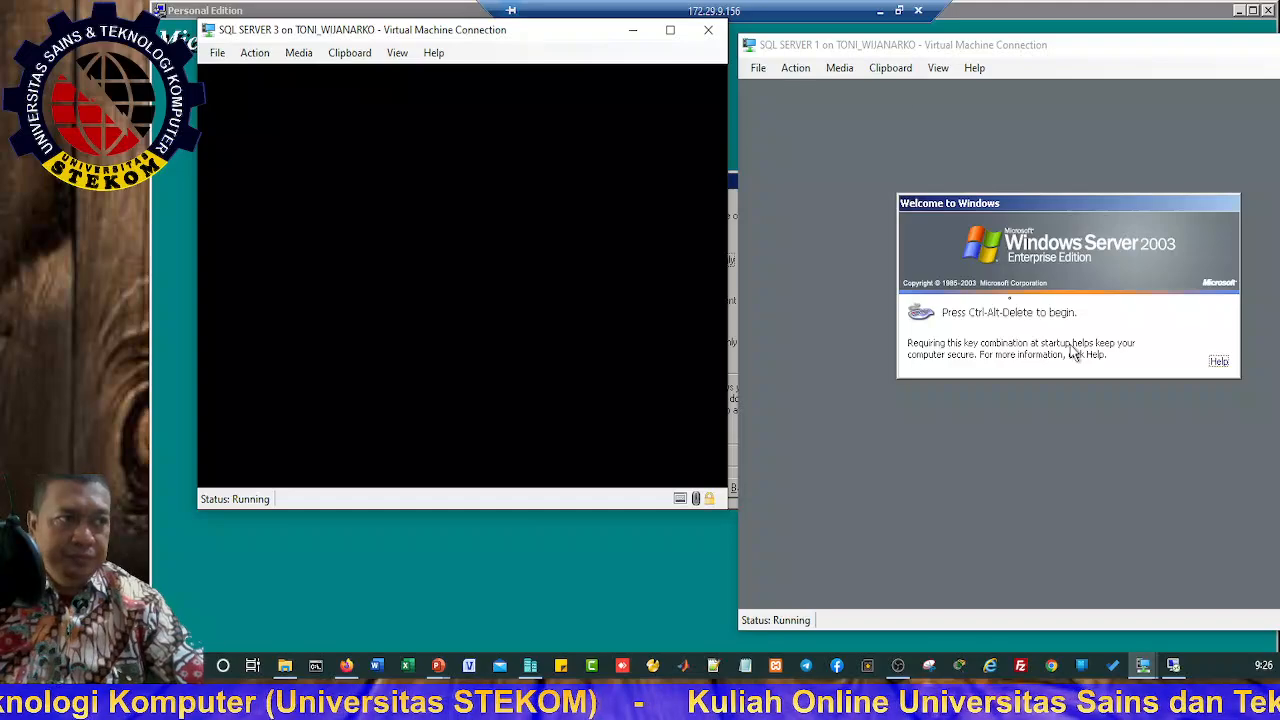
click(1103, 46)
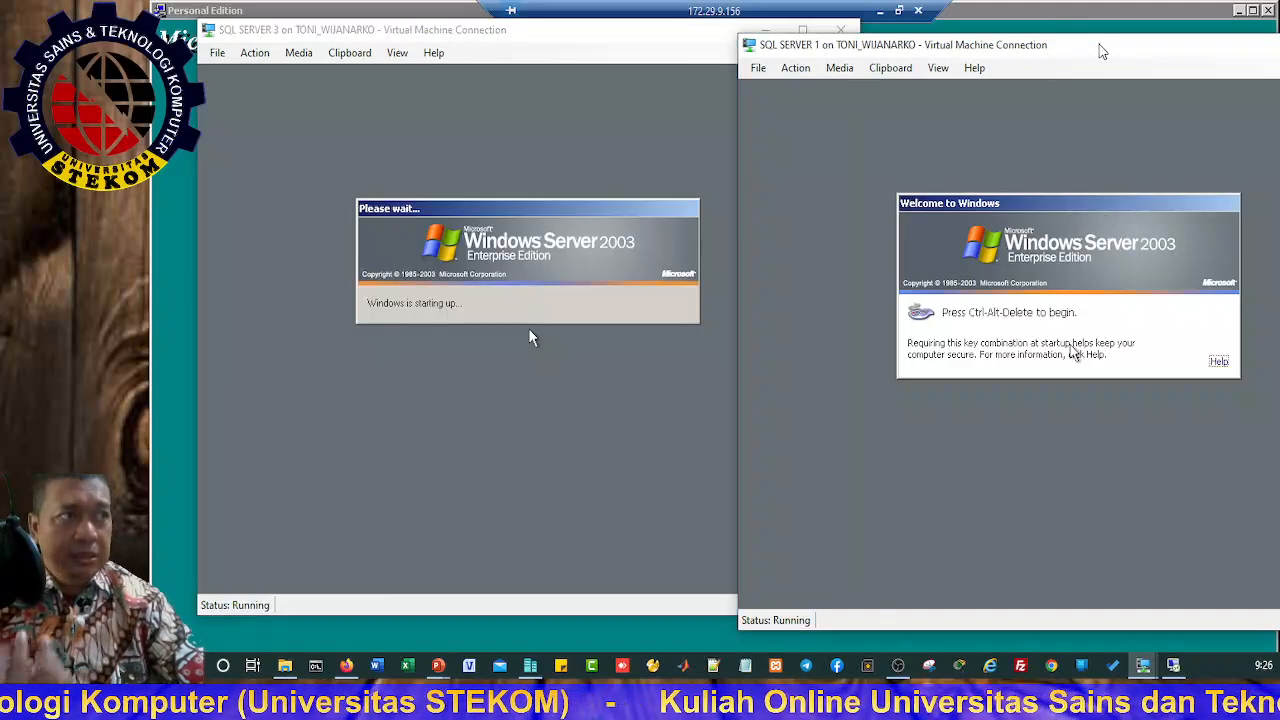
click(796, 68)
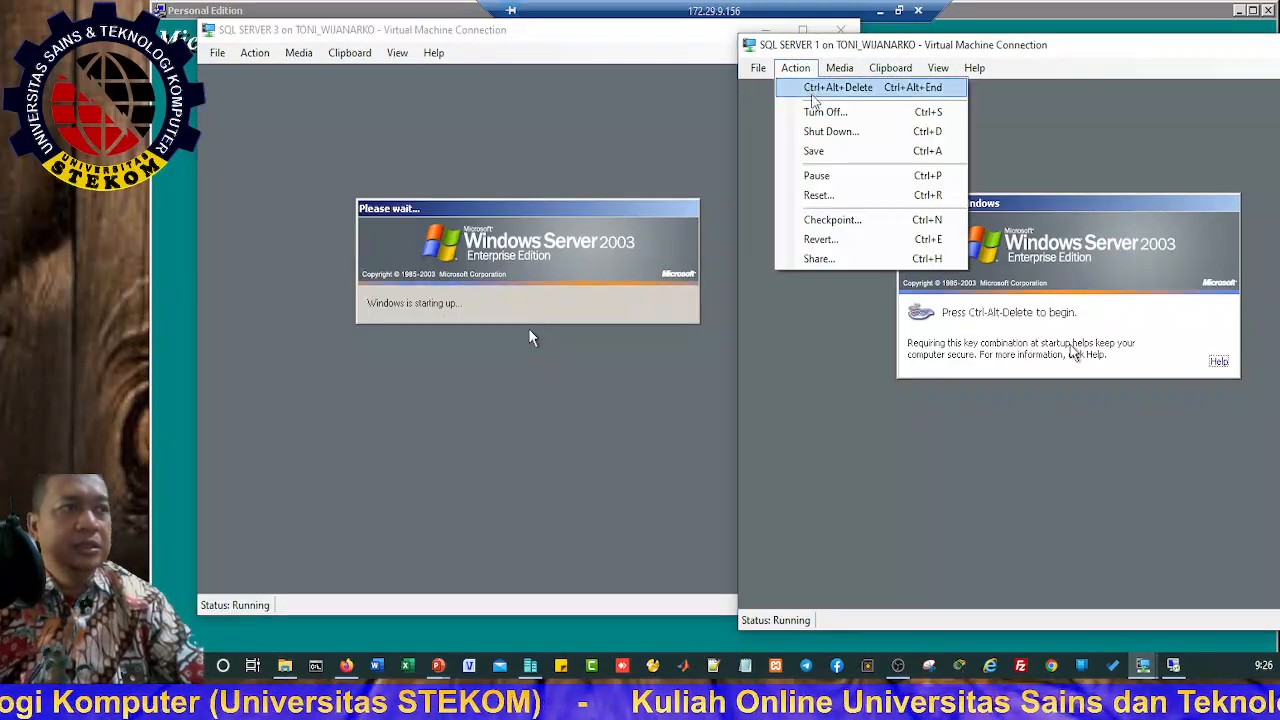
click(814, 86)
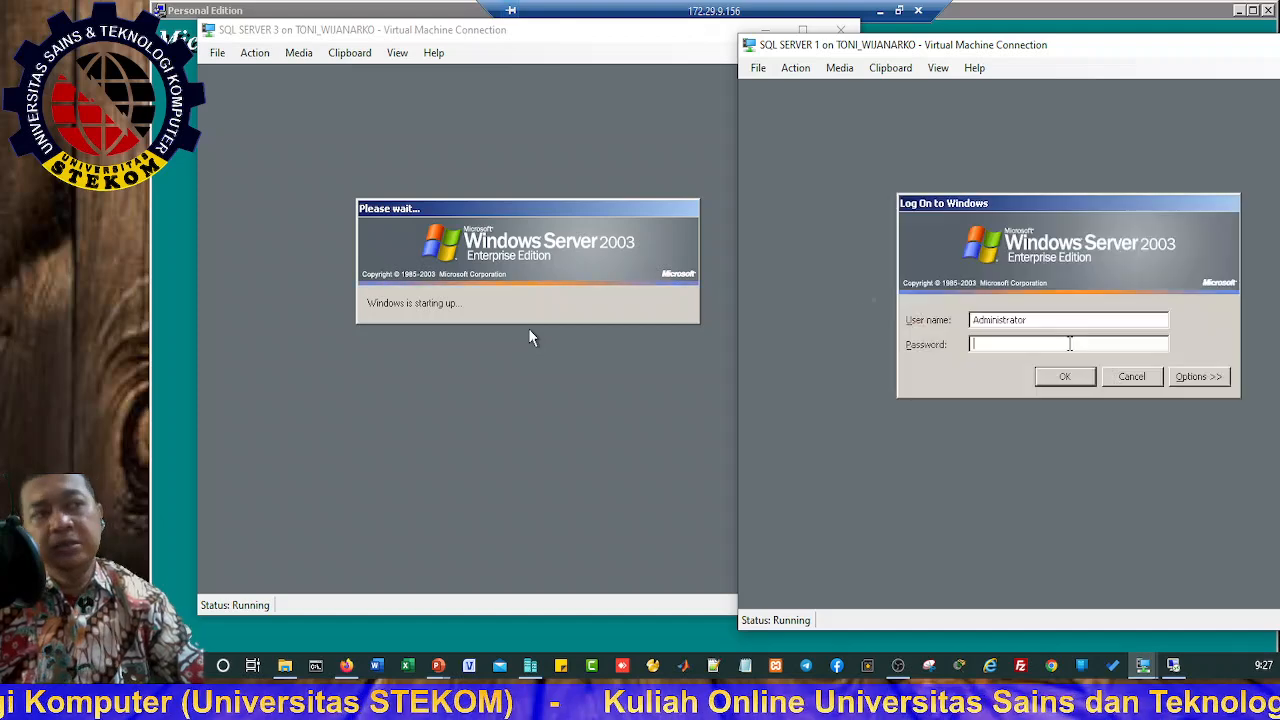
text(•••)
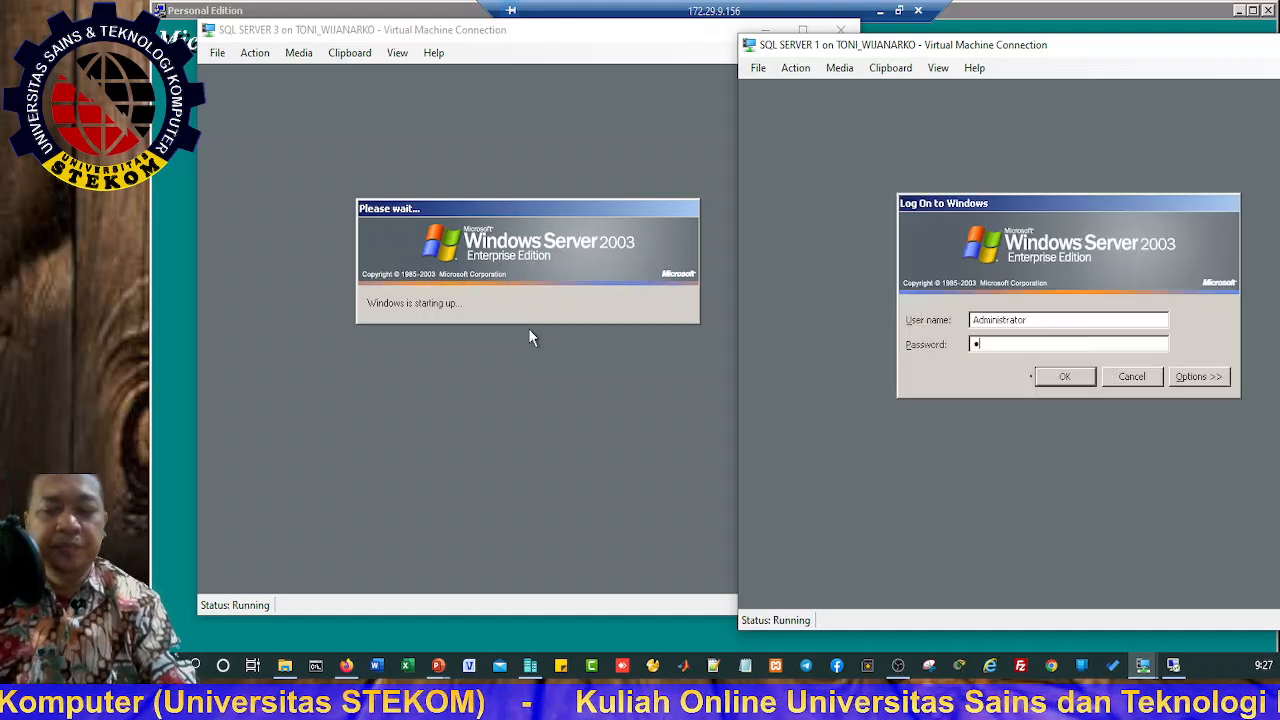
text(•••••)
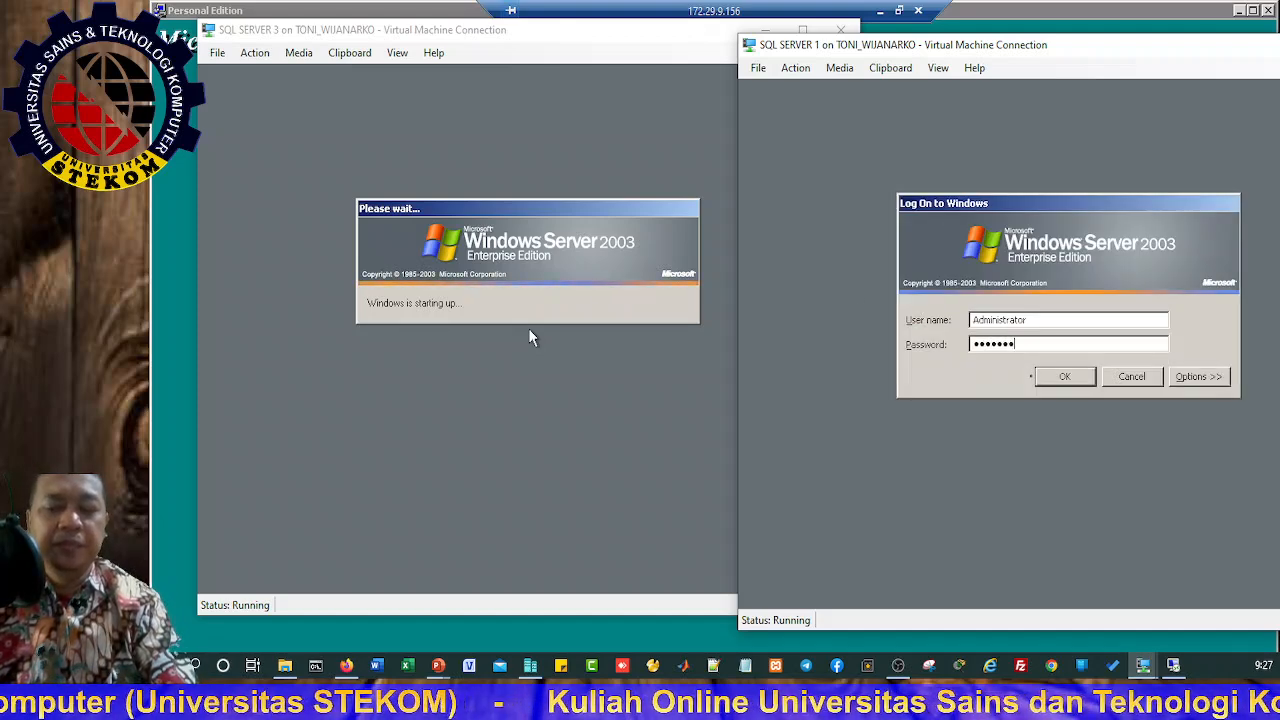
key(Return)
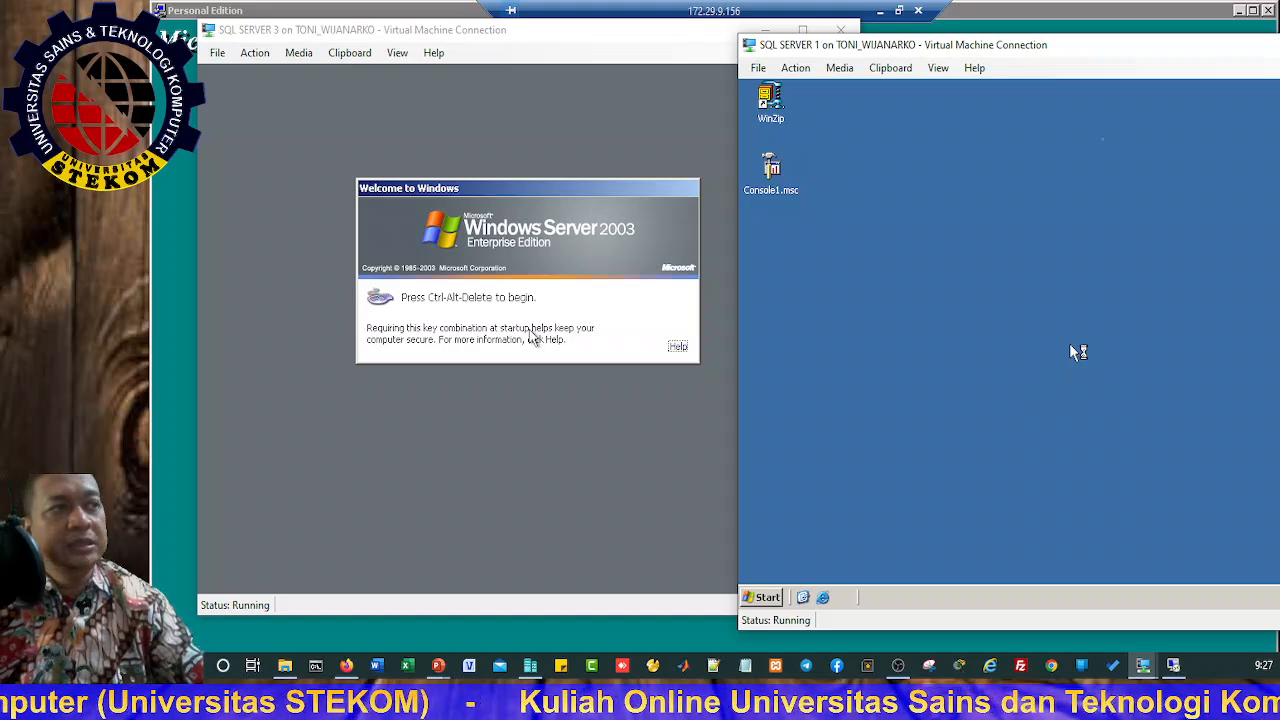
drag(1013, 28, 981, 23)
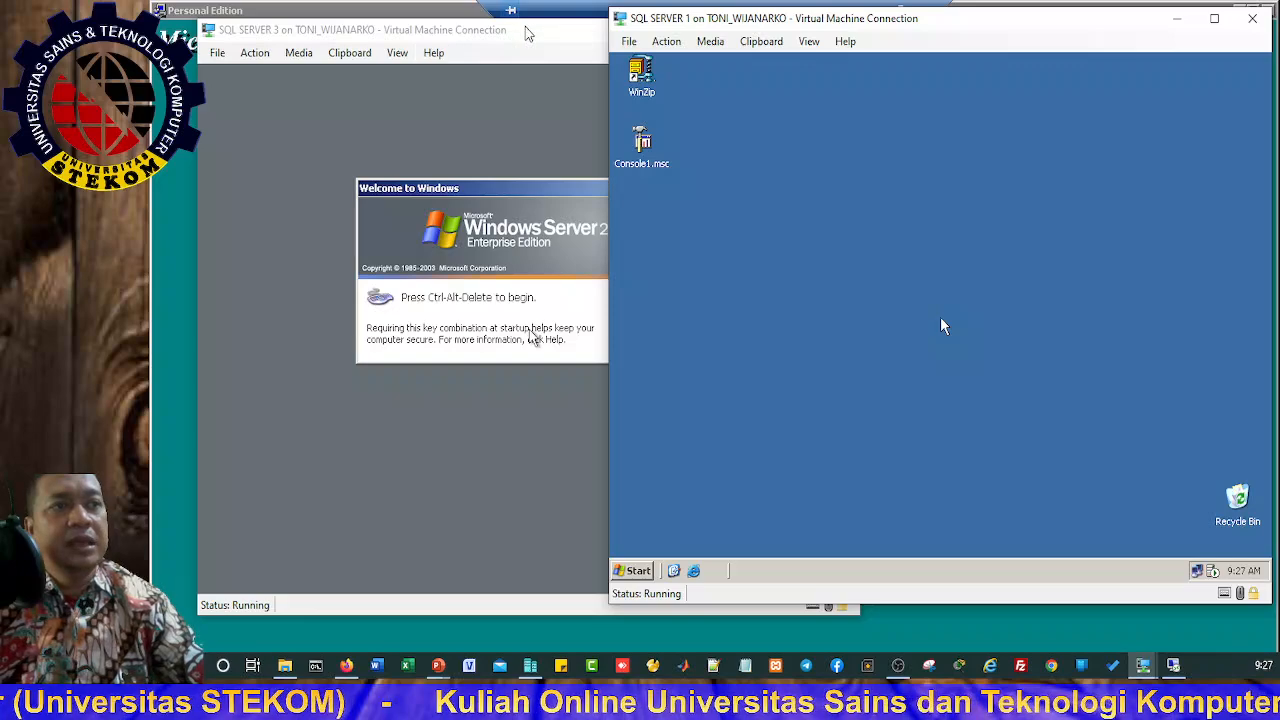
Step: Log on to SQL SERVER 3 as Administrator via Ctrl+Alt+Delete
drag(533, 30, 506, 33)
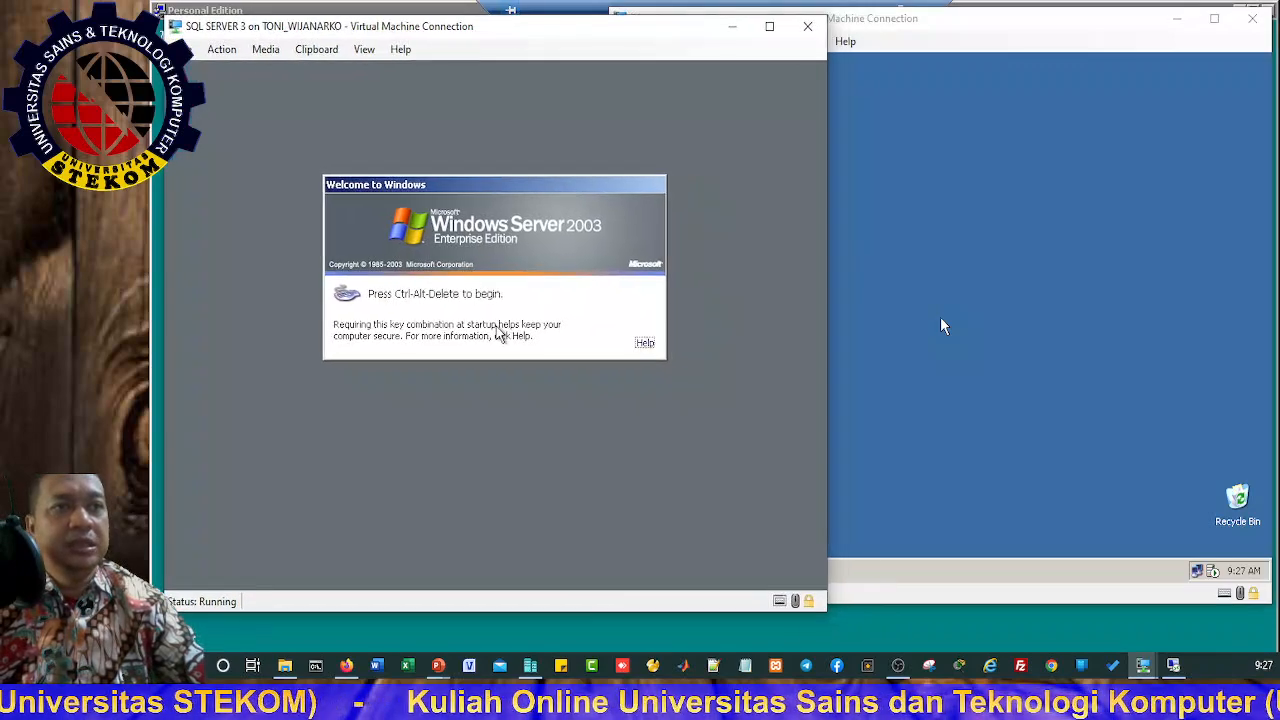
click(221, 49)
click(240, 65)
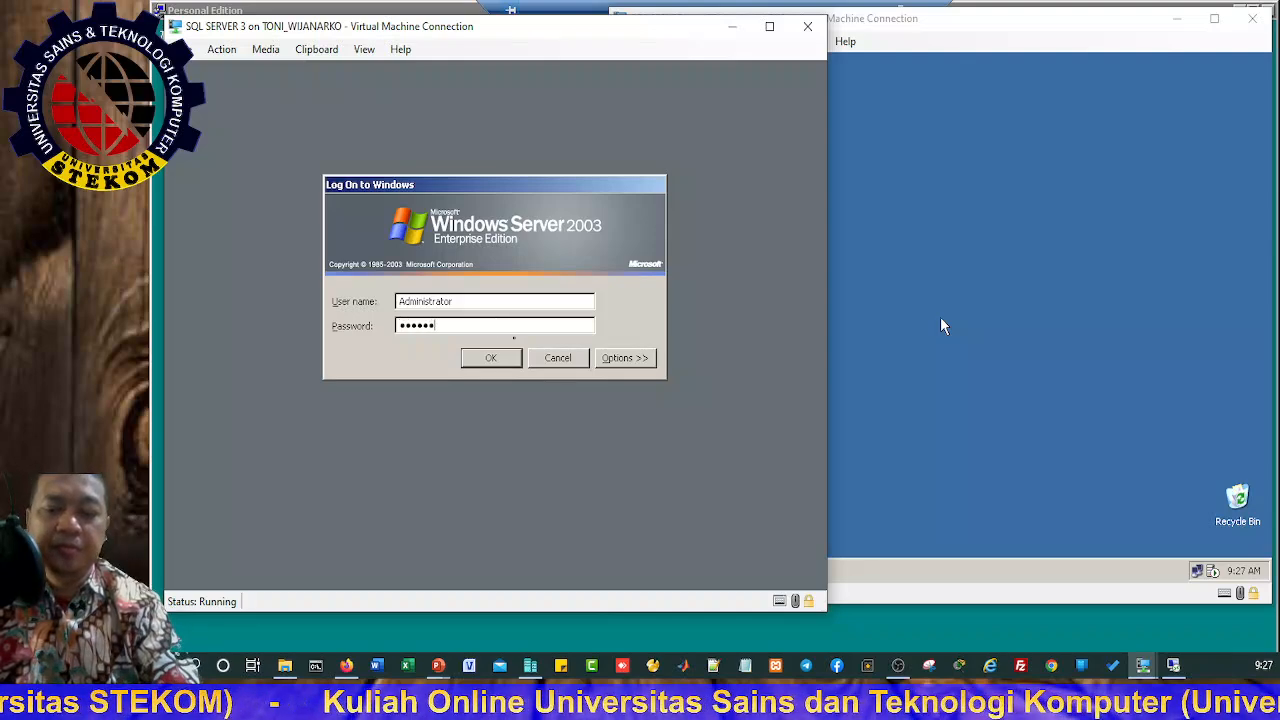
key(Return)
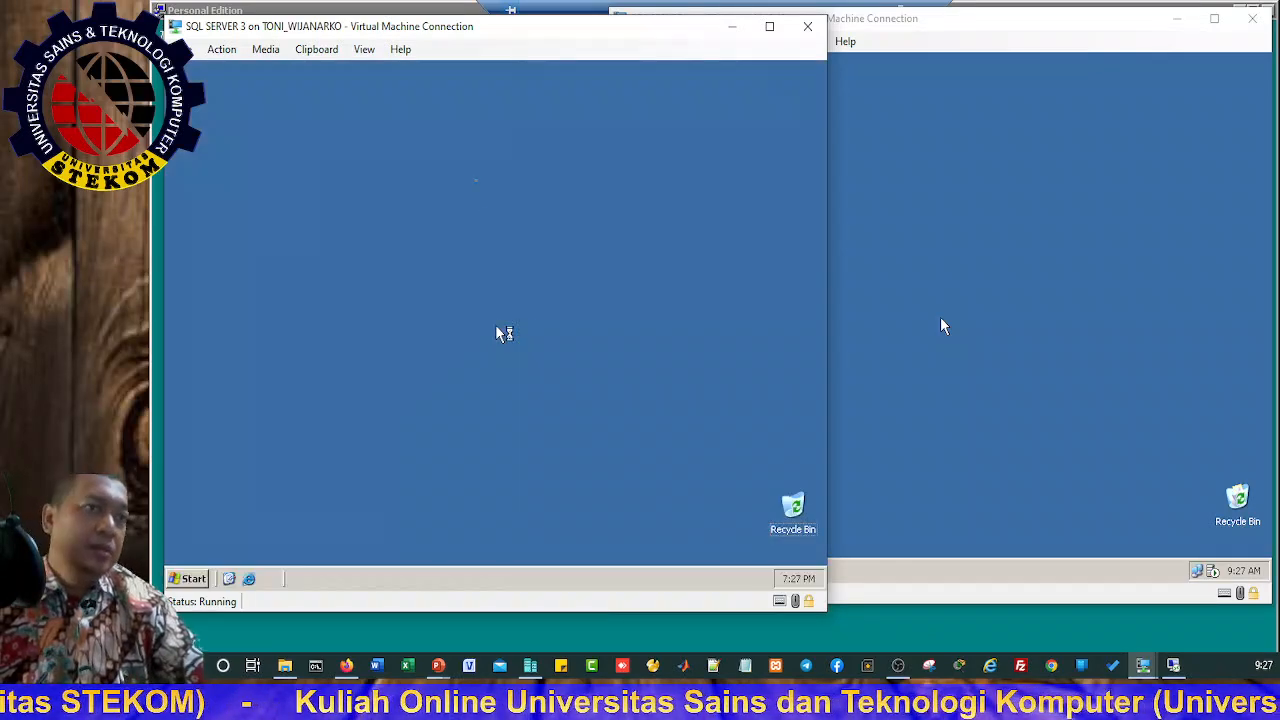
Step: Launch the Client Network Utility from Start > All Programs > Microsoft SQL Server on SQL SERVER 3
click(500, 333)
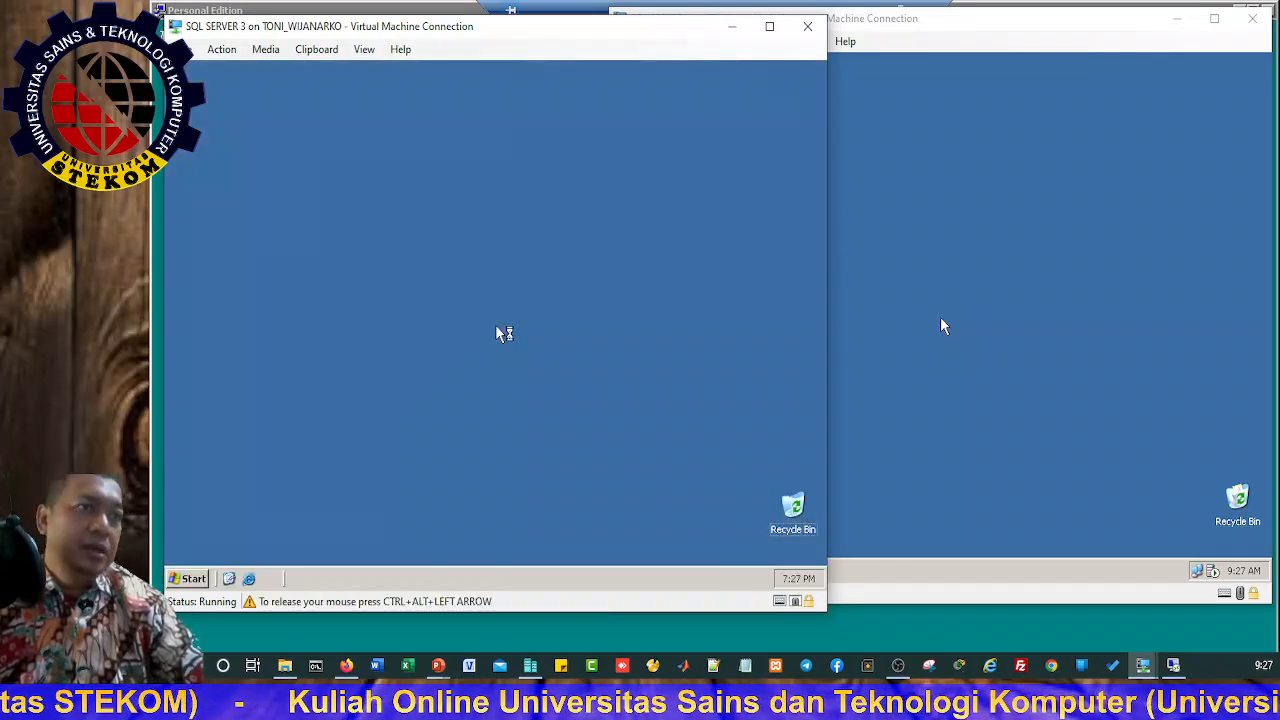
click(190, 578)
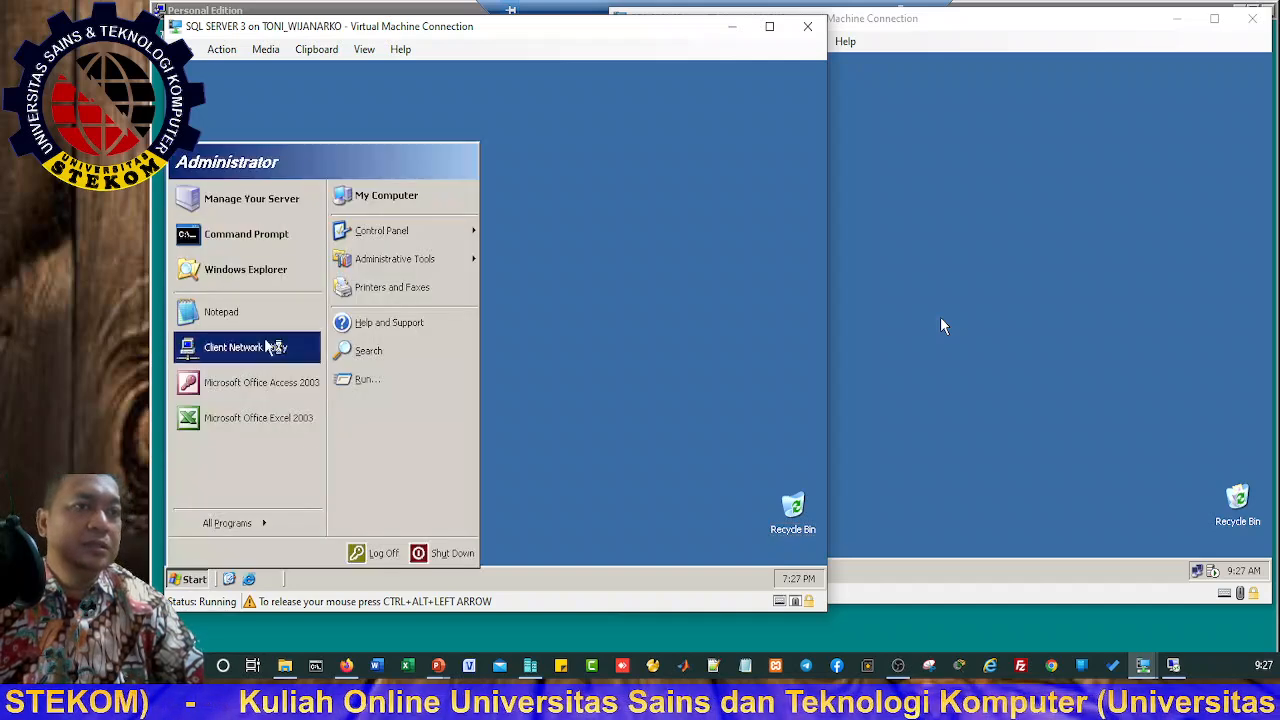
mouse_move(408, 272)
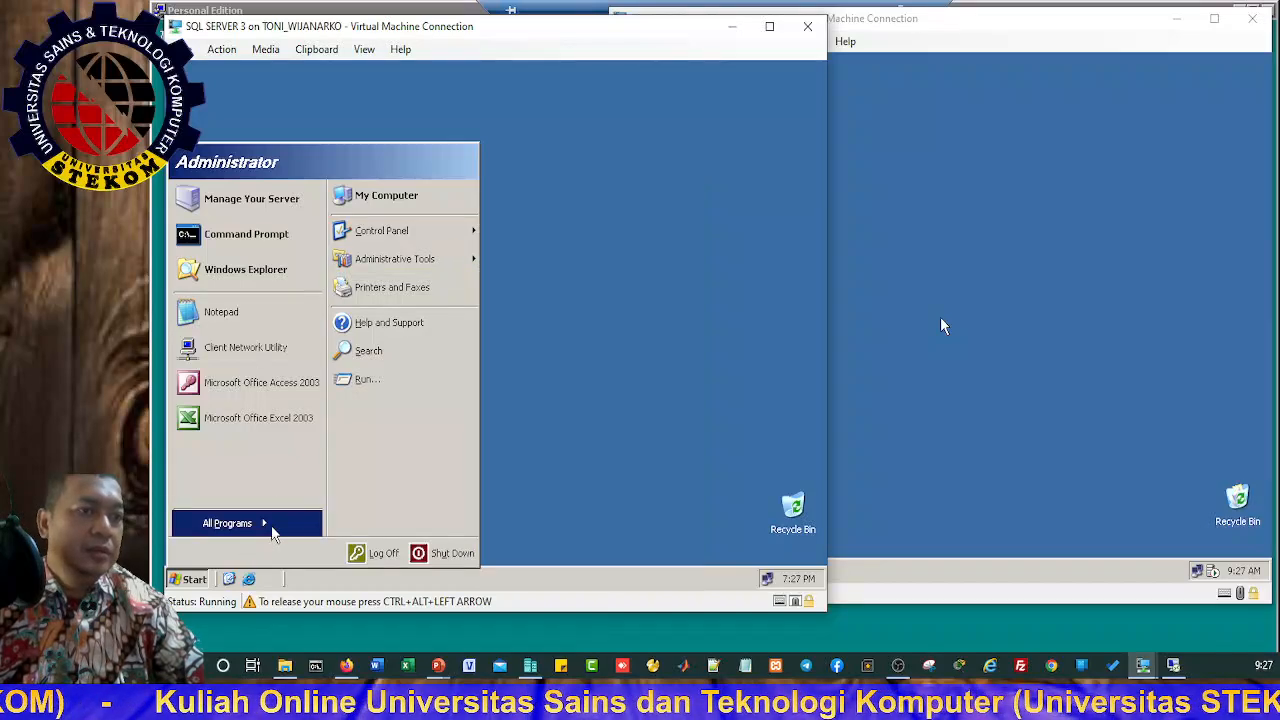
mouse_move(268, 530)
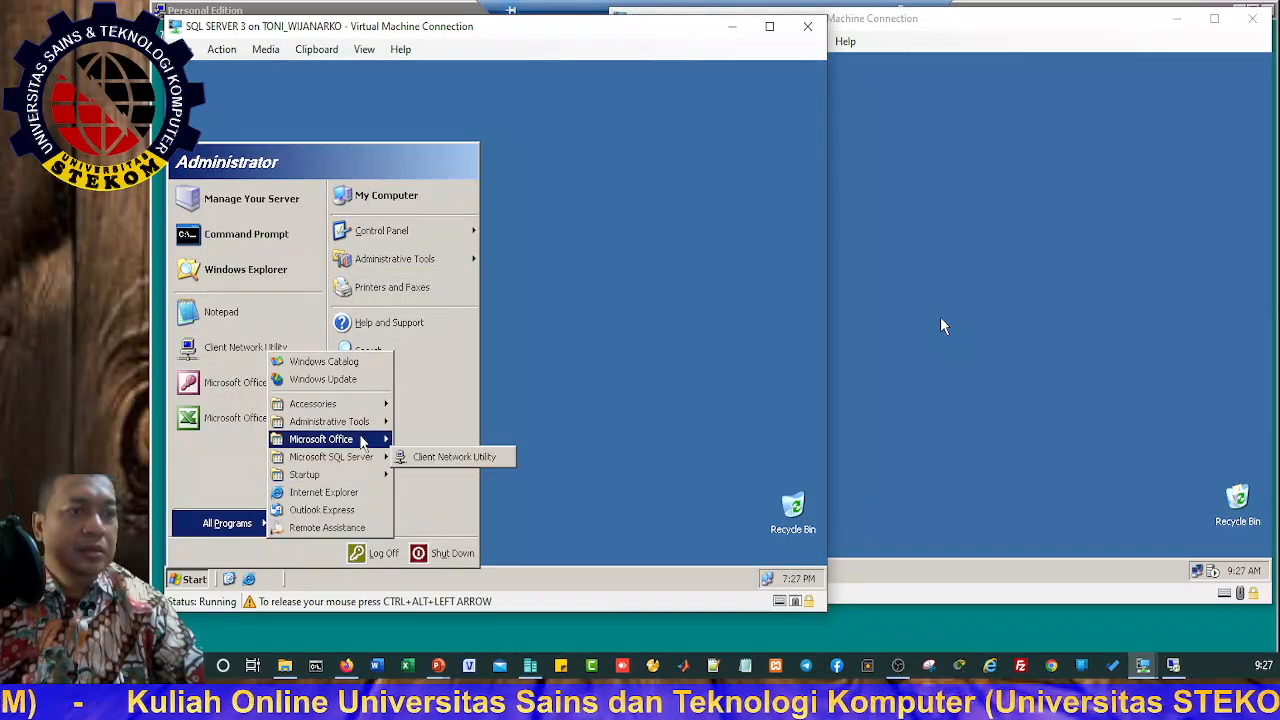
mouse_move(353, 462)
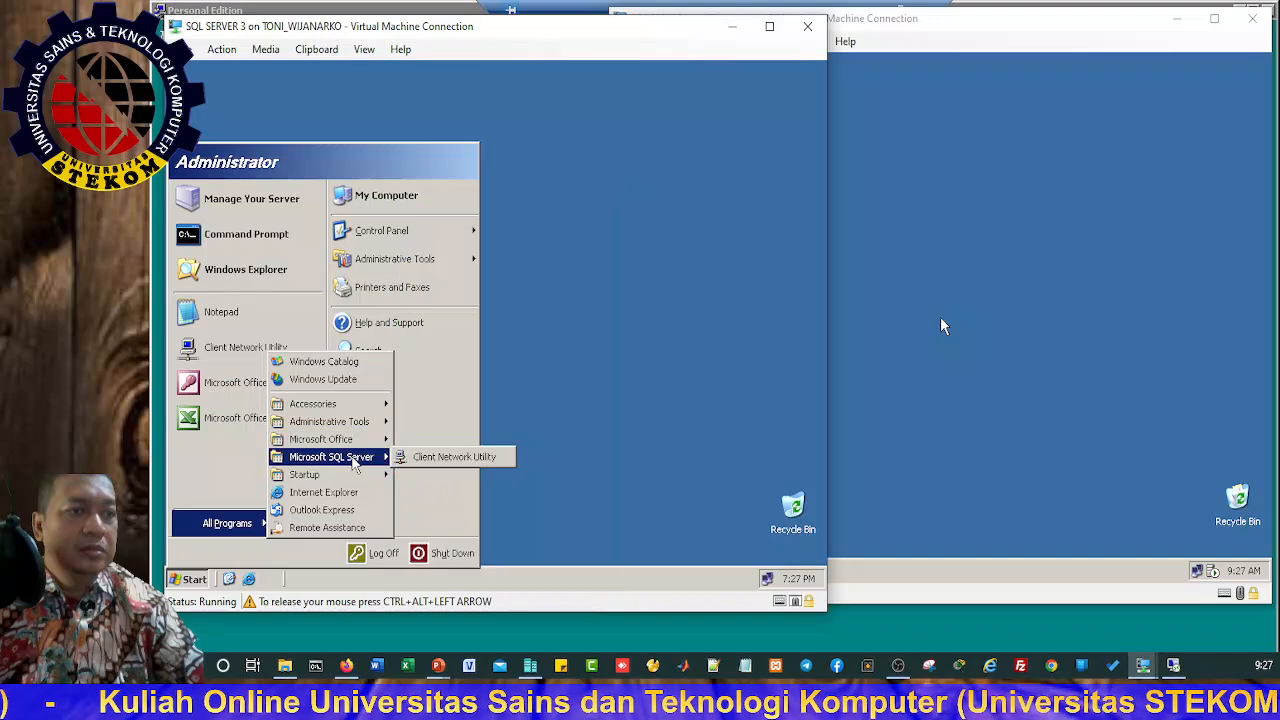
click(447, 457)
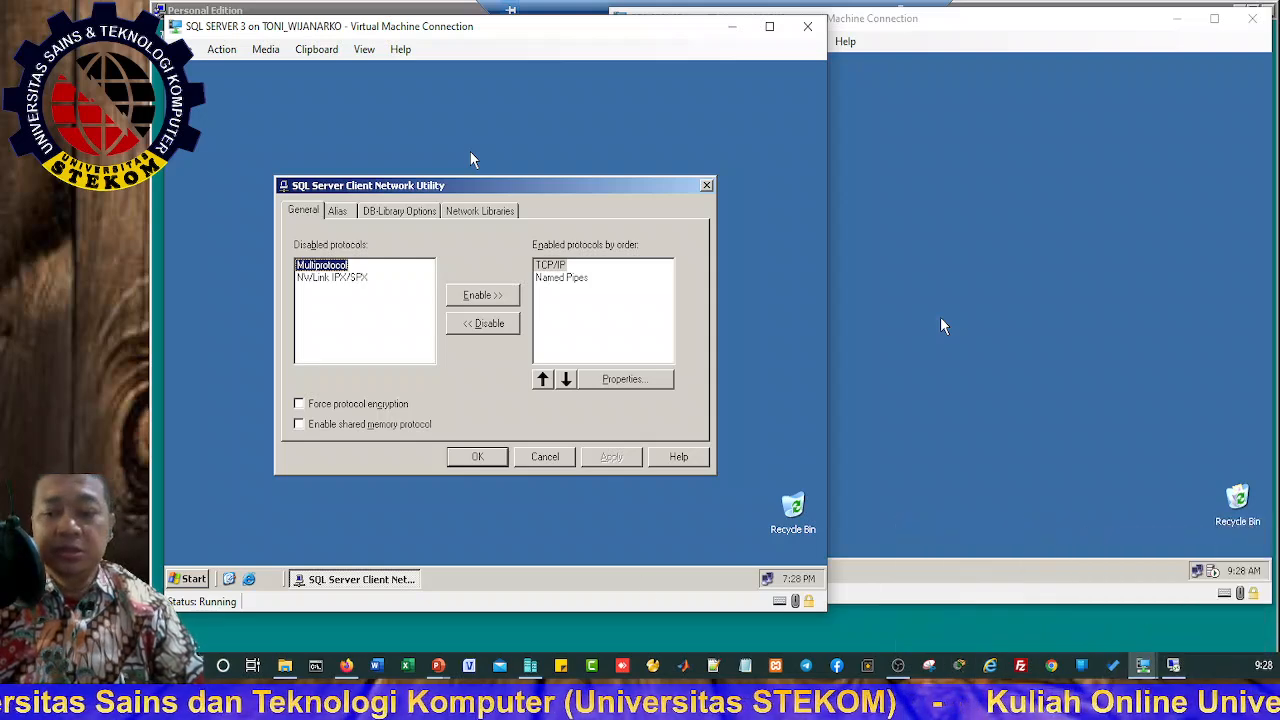
key(alt+Tab)
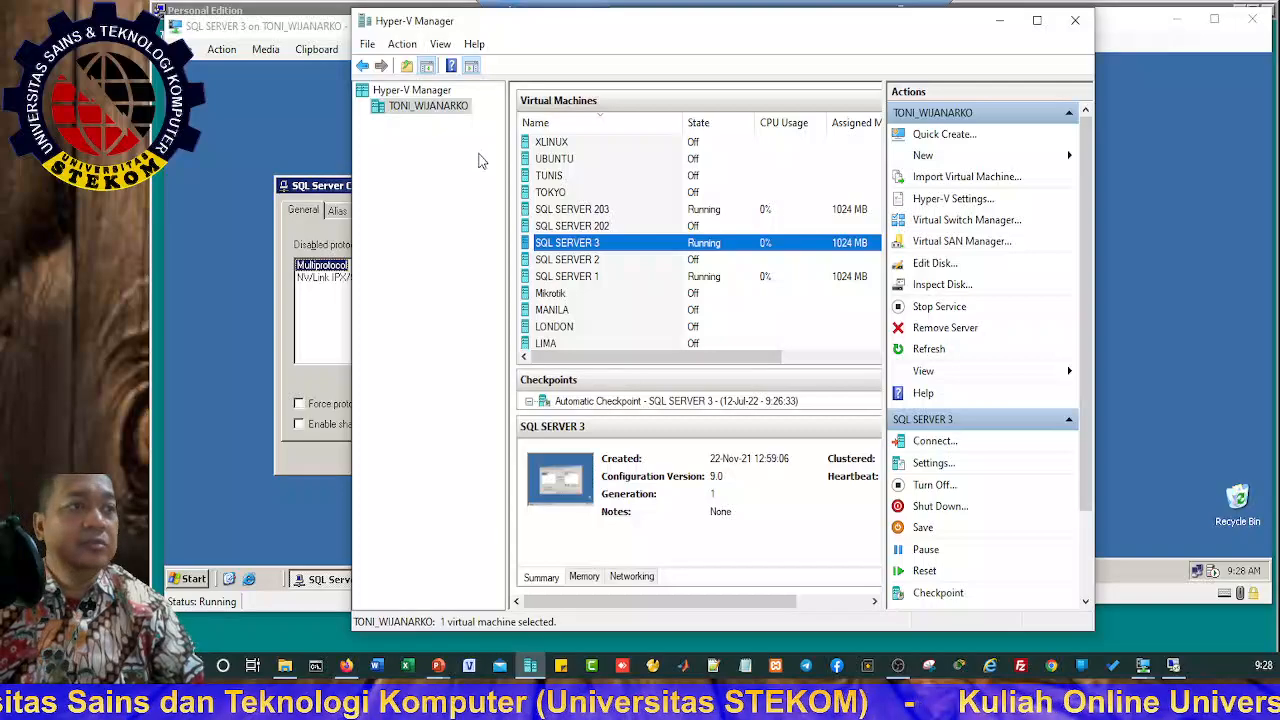
Step: Start SQL SERVER 2 in its own connection window, continuing past the automatic checkpoint
click(567, 262)
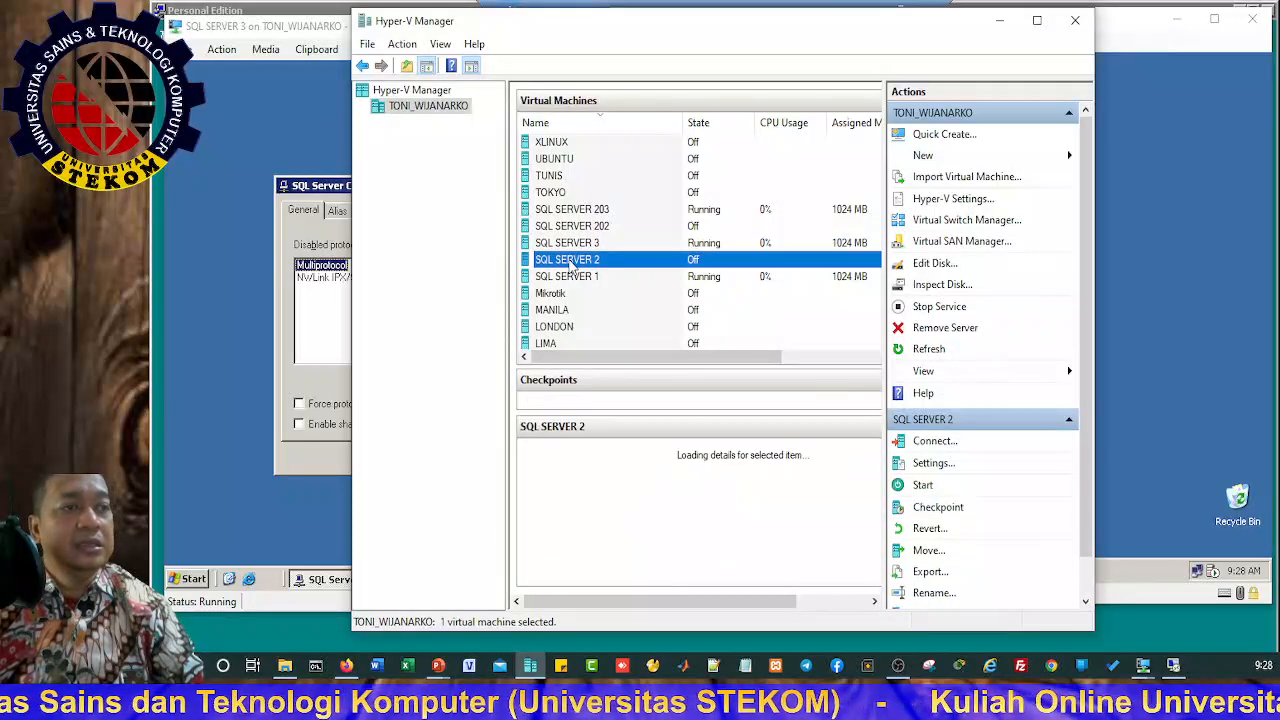
double_click(569, 264)
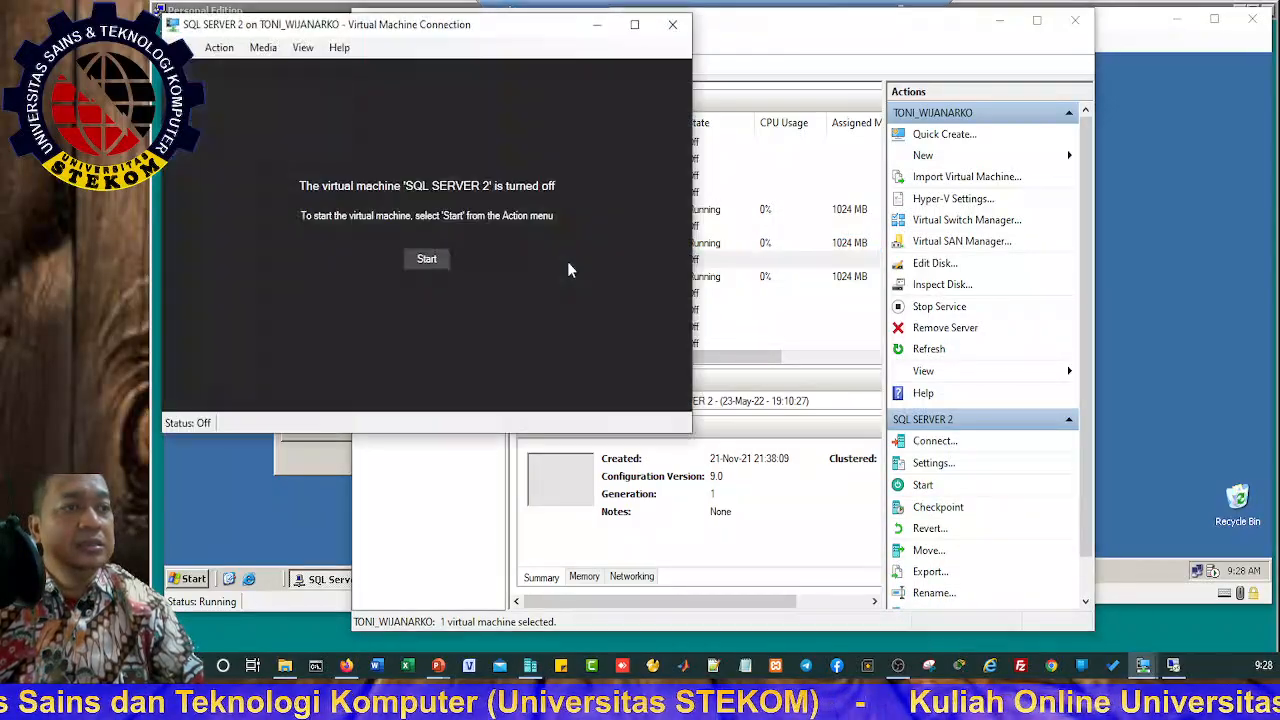
click(446, 261)
click(450, 283)
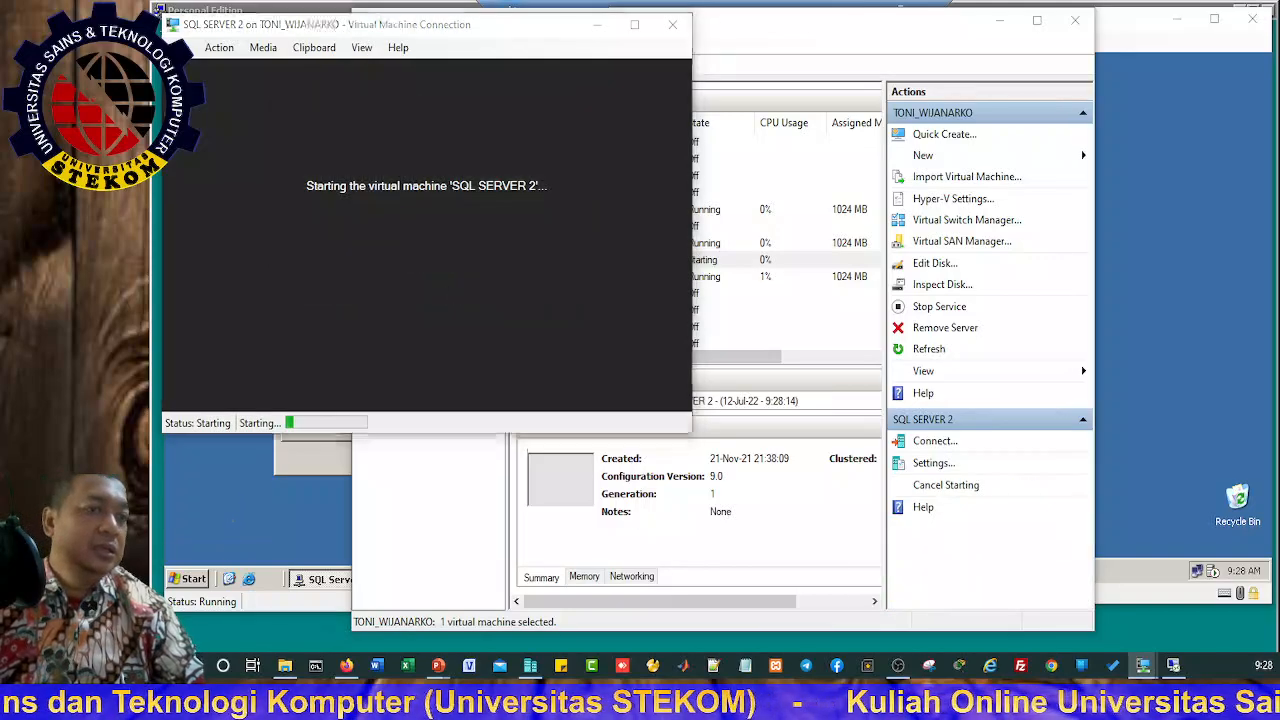
Step: Shut down SQL SERVER 3 with reason Application: Installation (Planned)
click(233, 520)
click(192, 580)
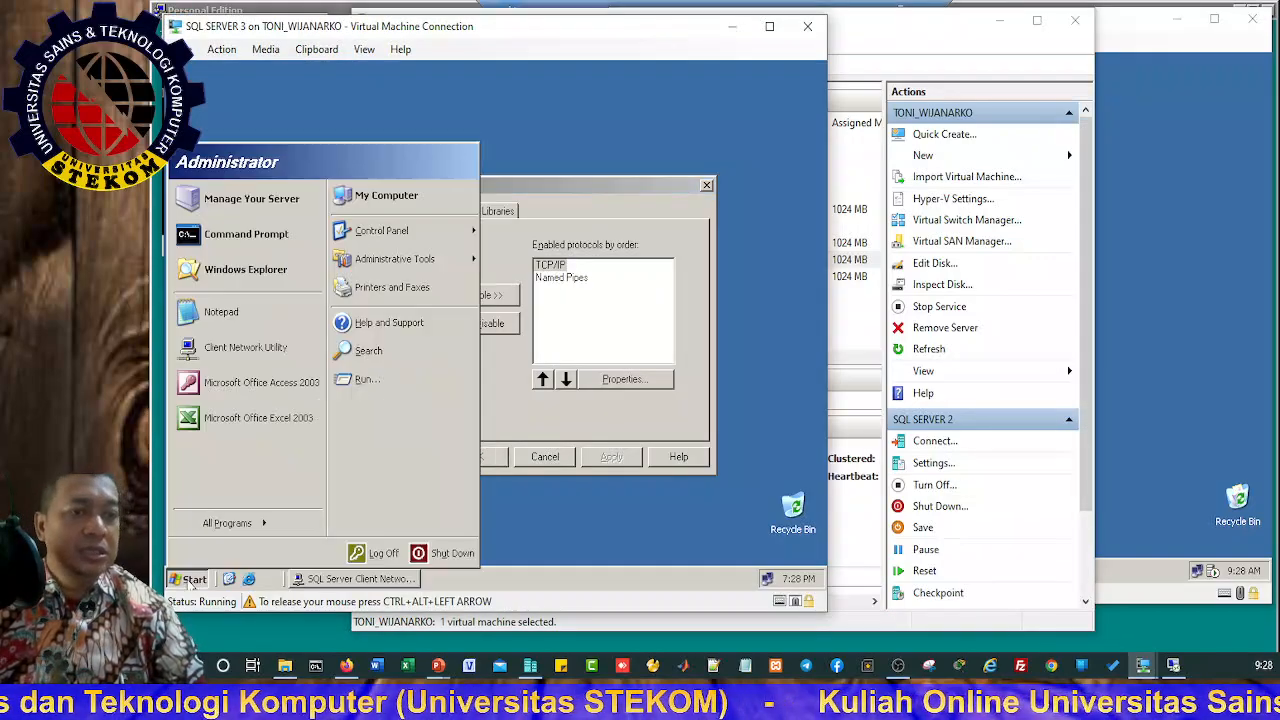
click(452, 553)
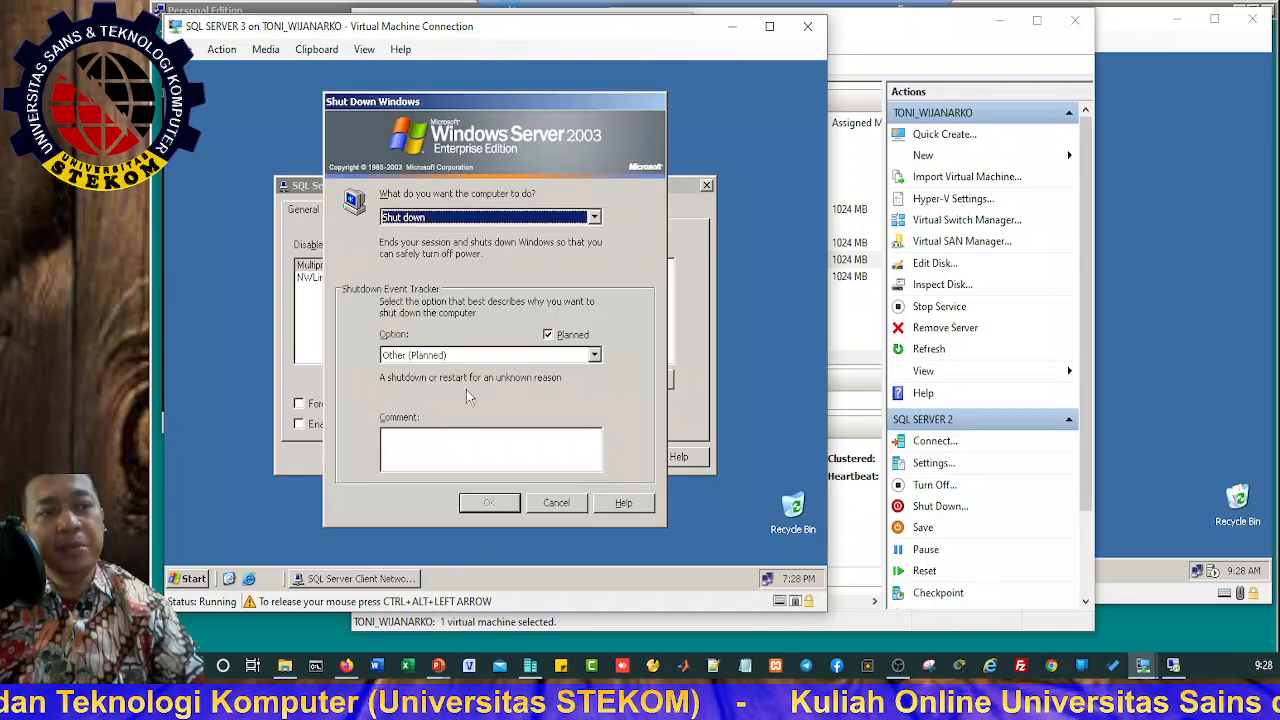
click(435, 356)
click(435, 428)
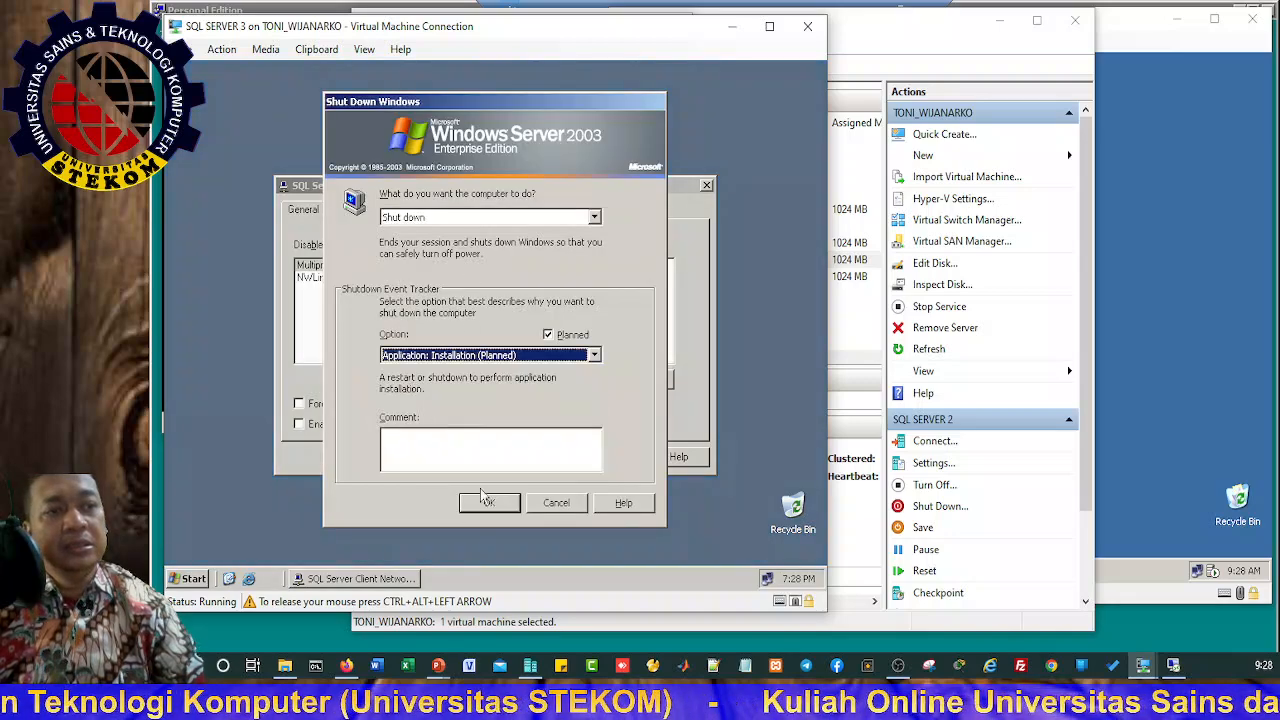
click(489, 503)
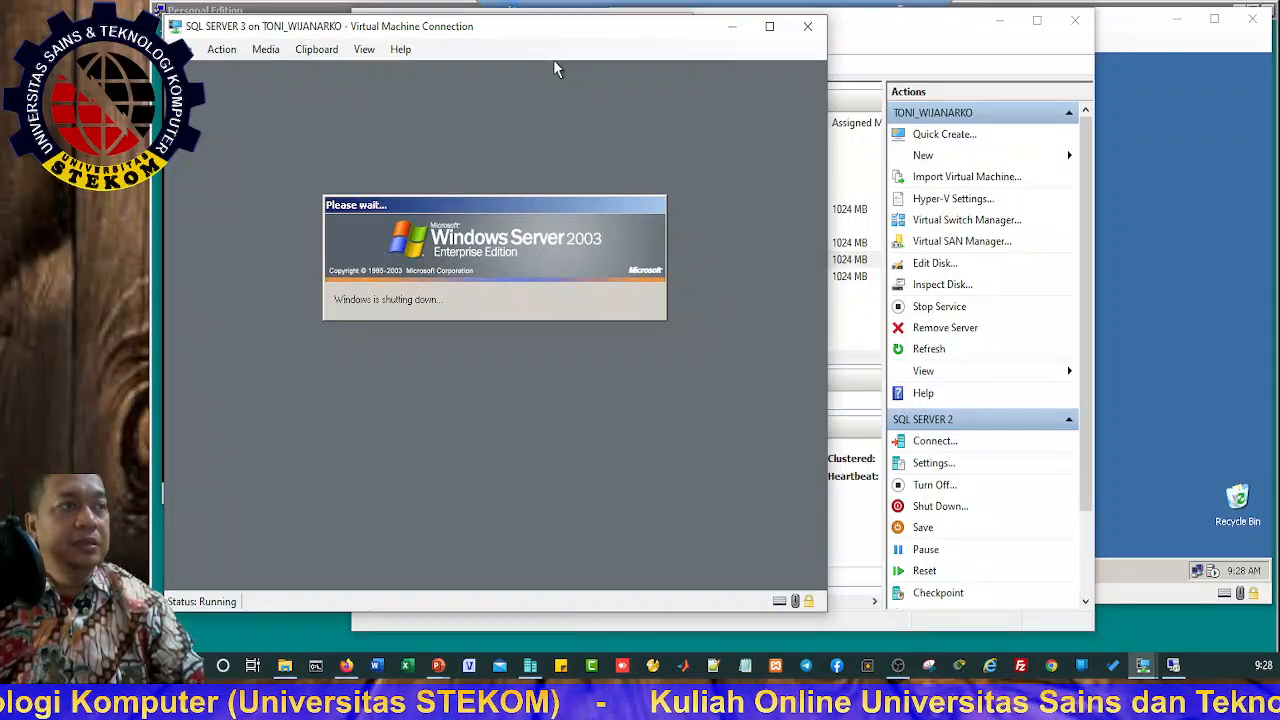
click(999, 20)
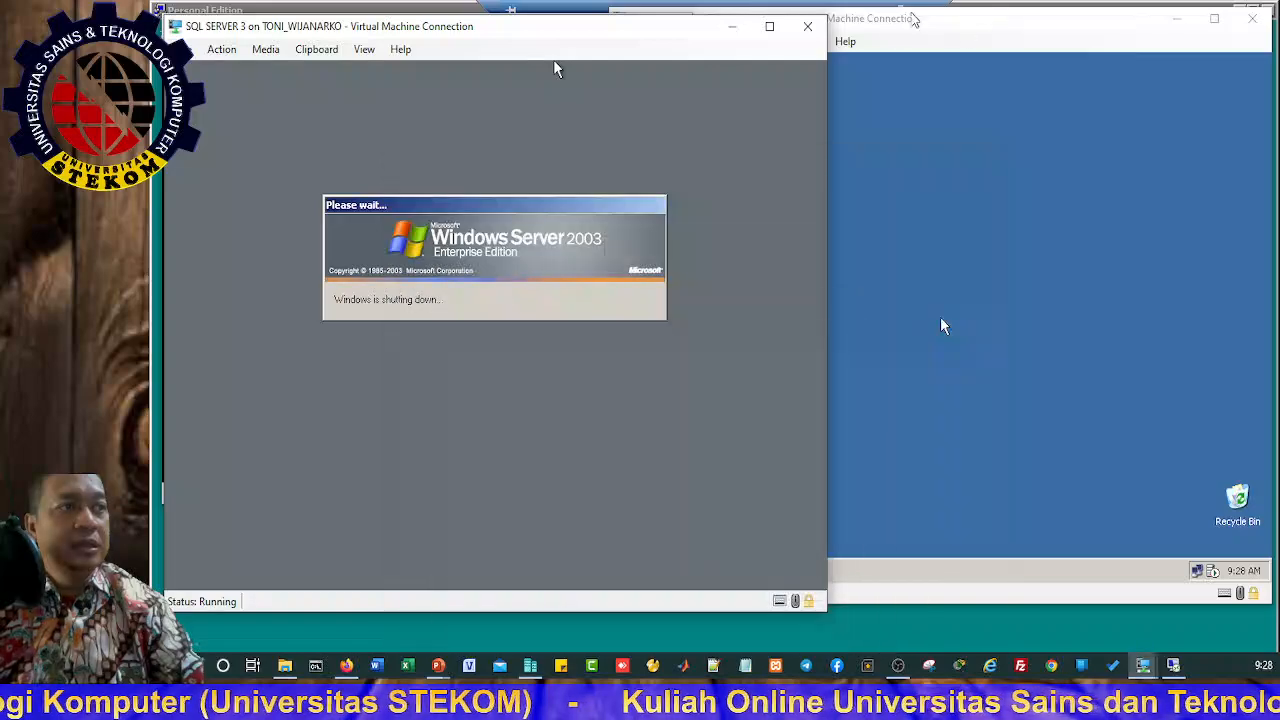
Step: Log on to SQL SERVER 2 using Action > Ctrl+Alt+Delete and its password
click(993, 18)
drag(492, 30, 495, 185)
click(497, 34)
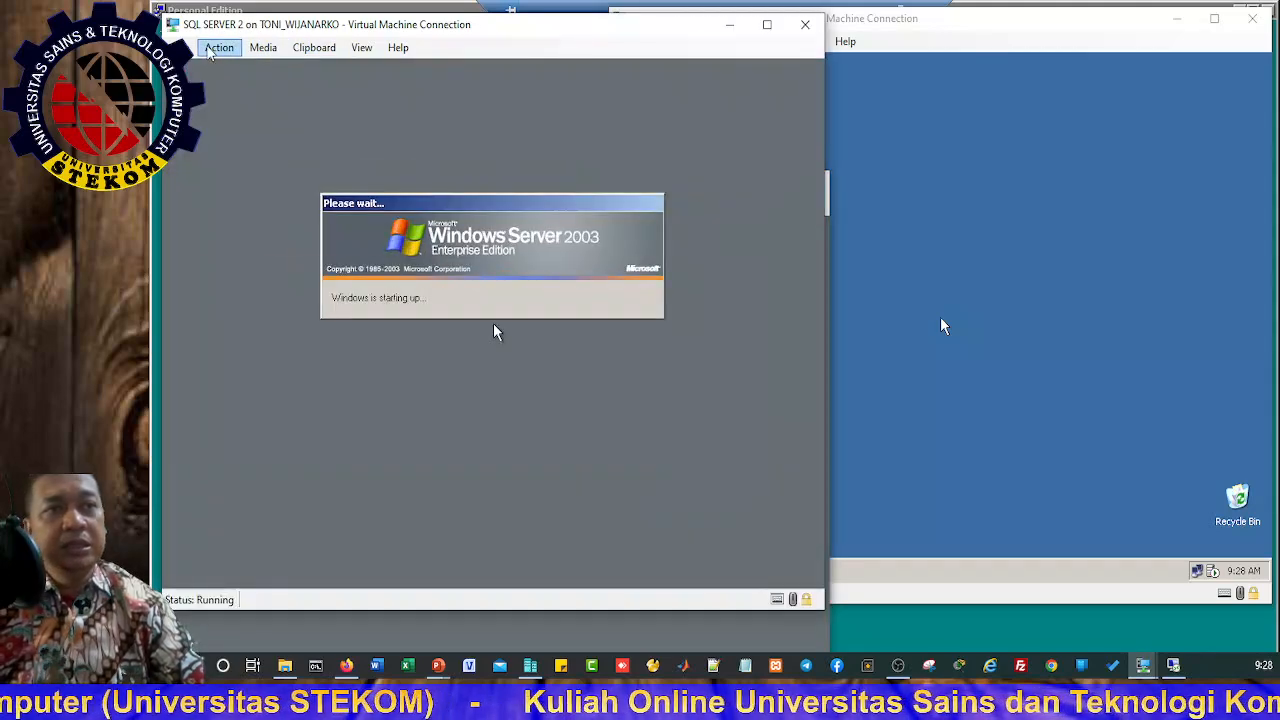
click(213, 52)
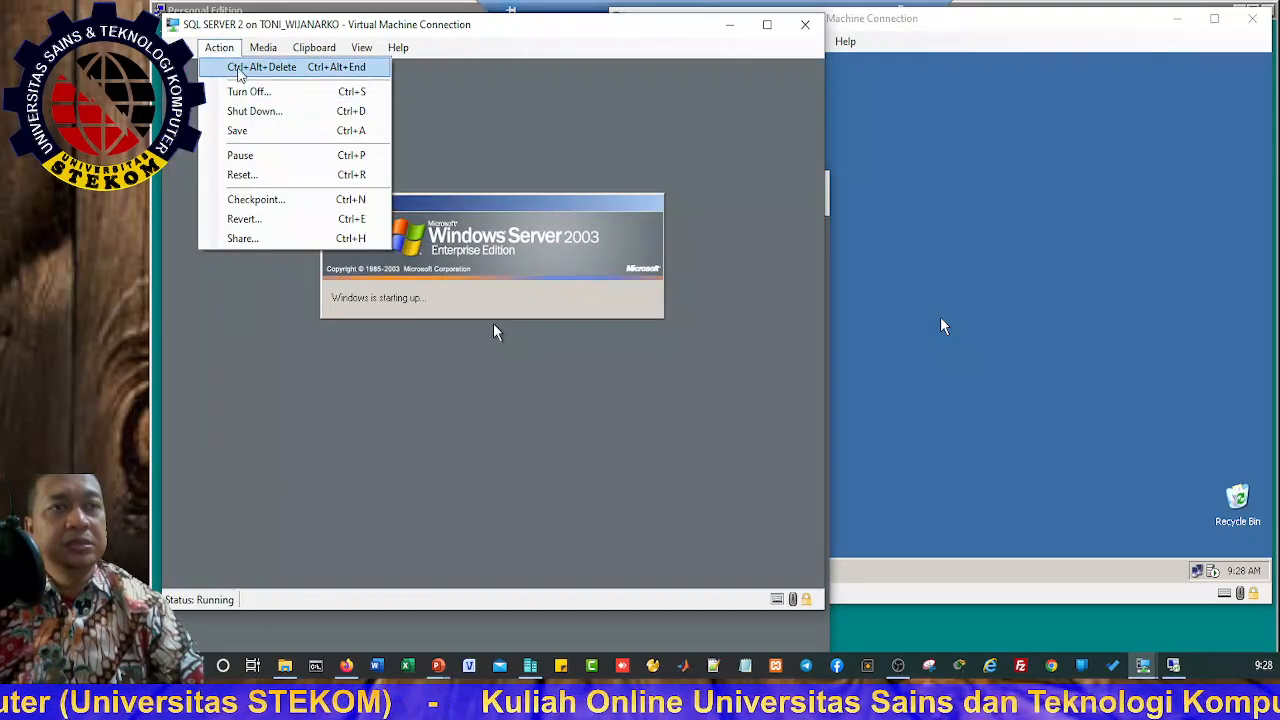
click(243, 67)
drag(548, 33, 549, 98)
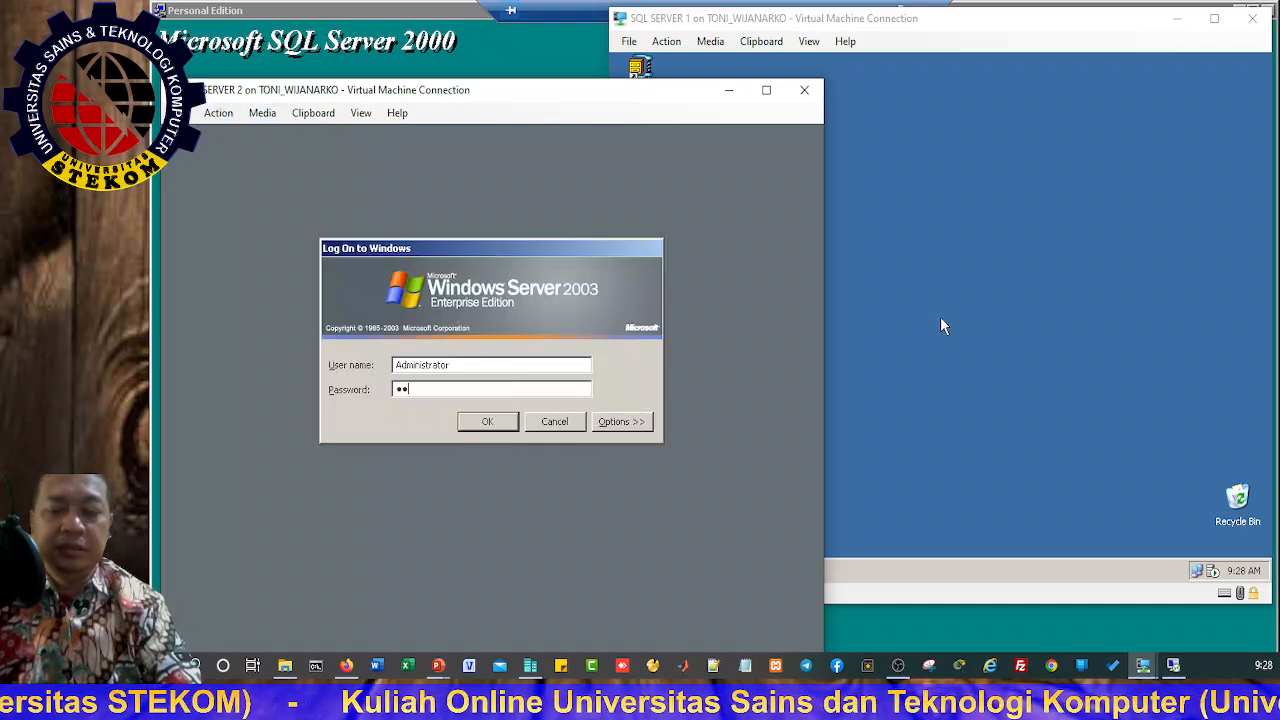
text(*****)
key(Return)
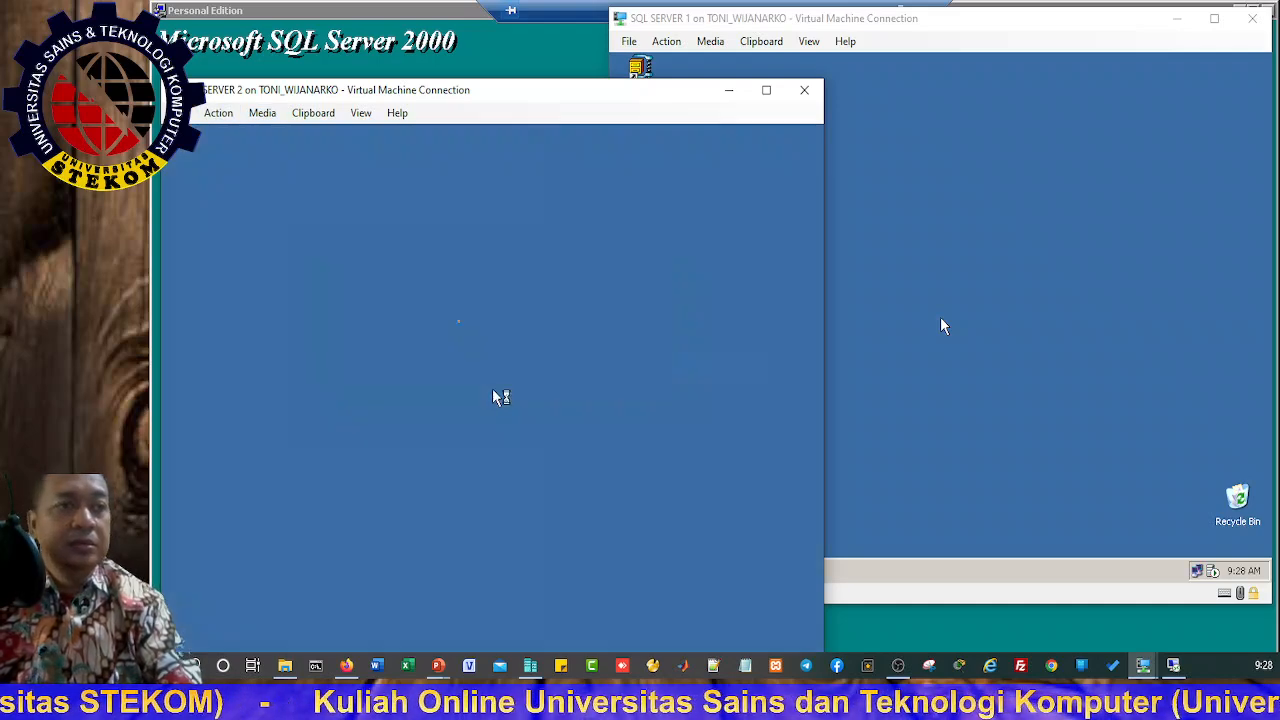
drag(507, 106, 507, 50)
Step: Show the Microsoft SQL Server programs under Start > All Programs on SQL SERVER 2
click(492, 337)
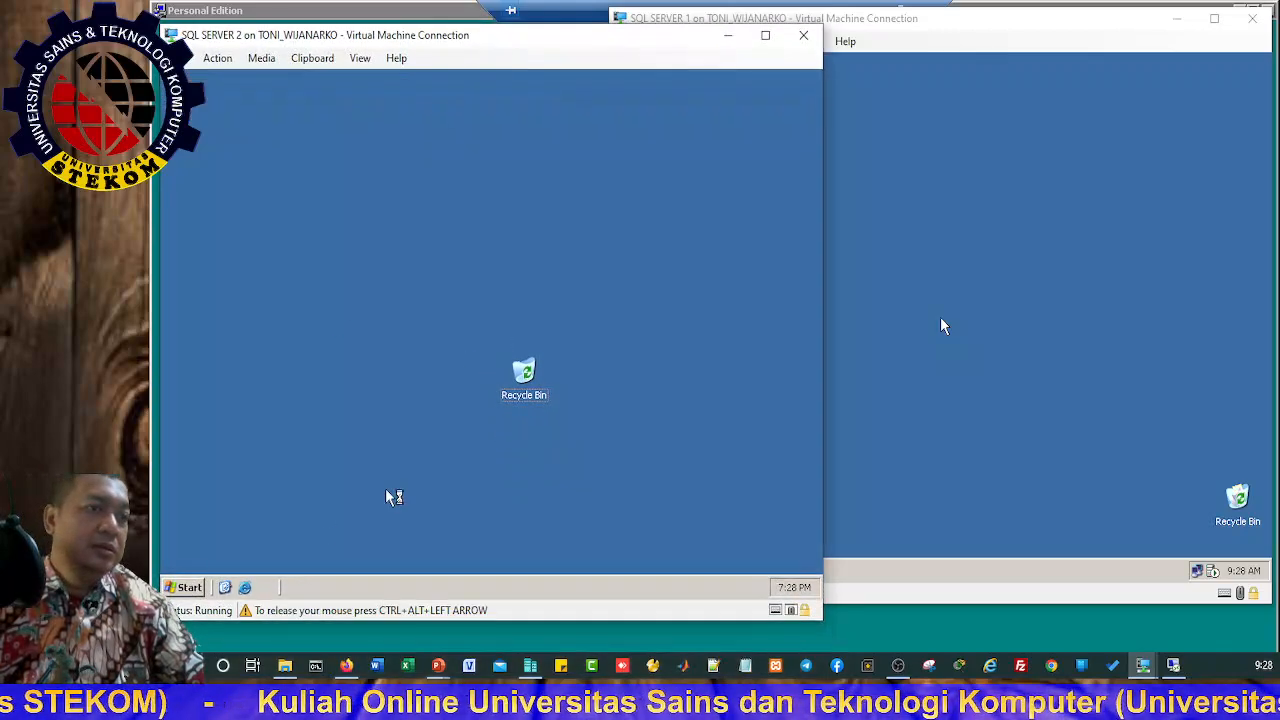
click(190, 588)
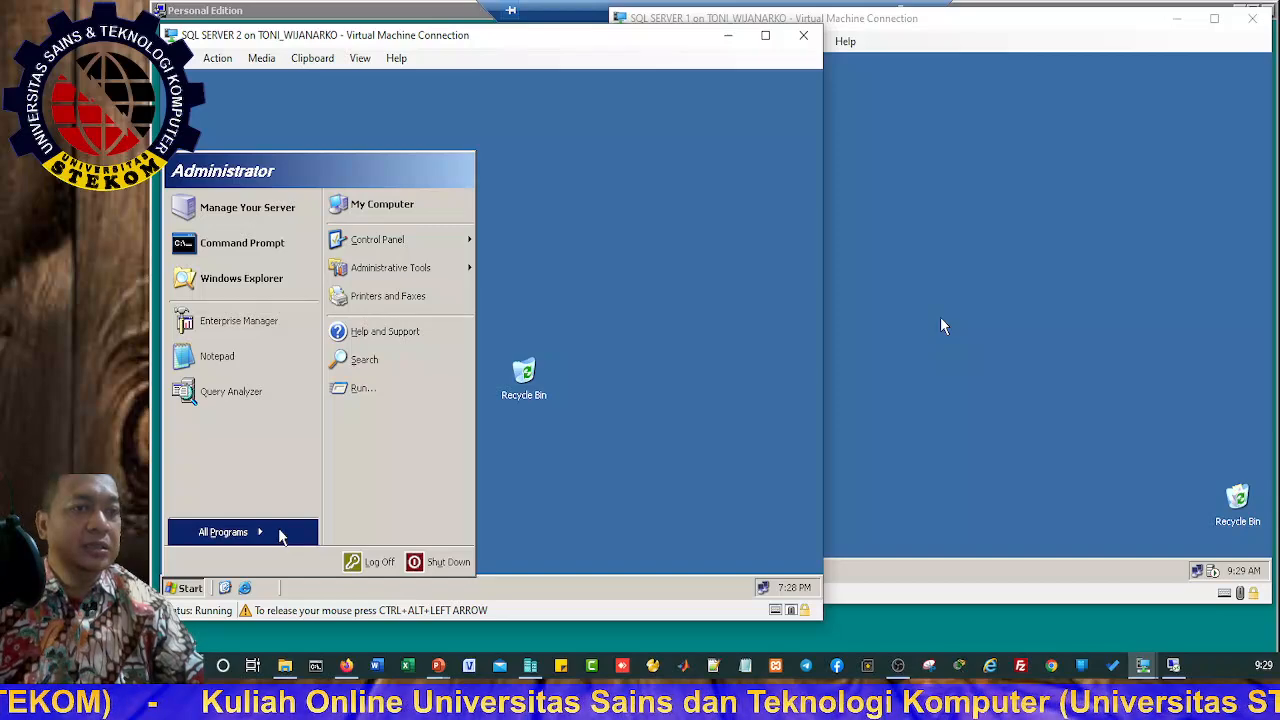
mouse_move(280, 536)
mouse_move(357, 472)
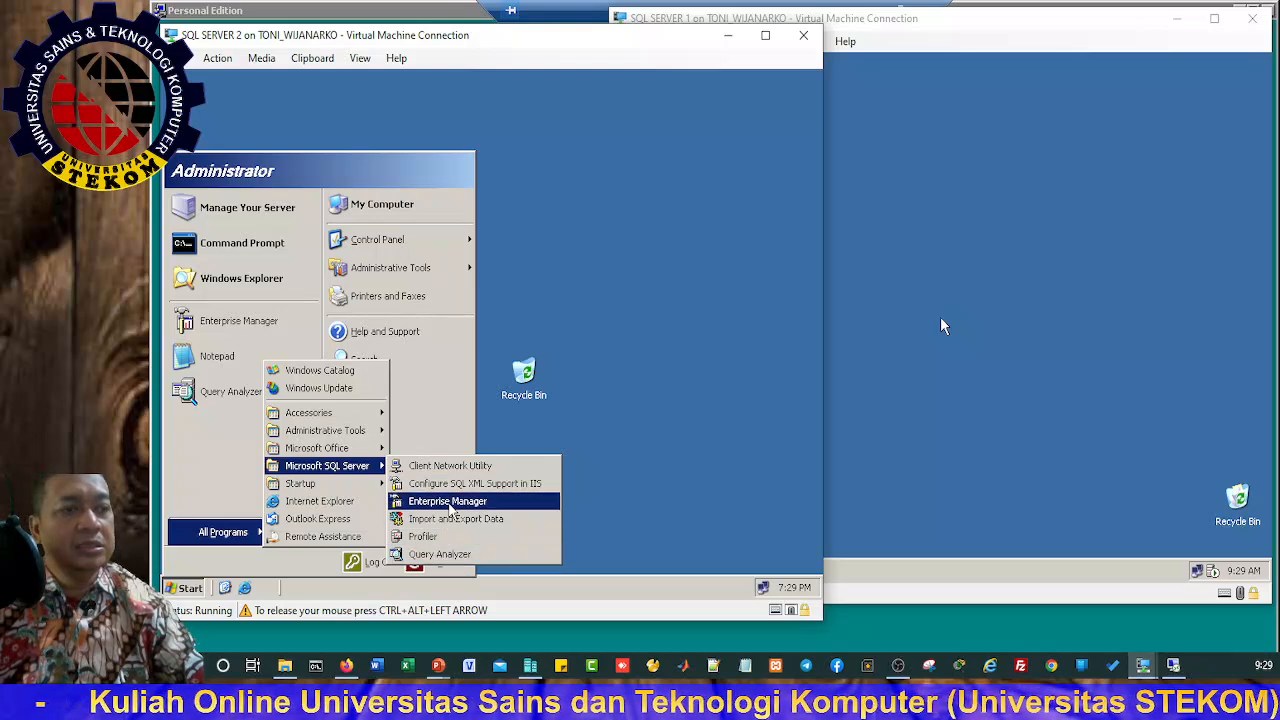
Step: Launch Enterprise Manager and expand server groups SERVER GEDUNG A, B and C
click(449, 510)
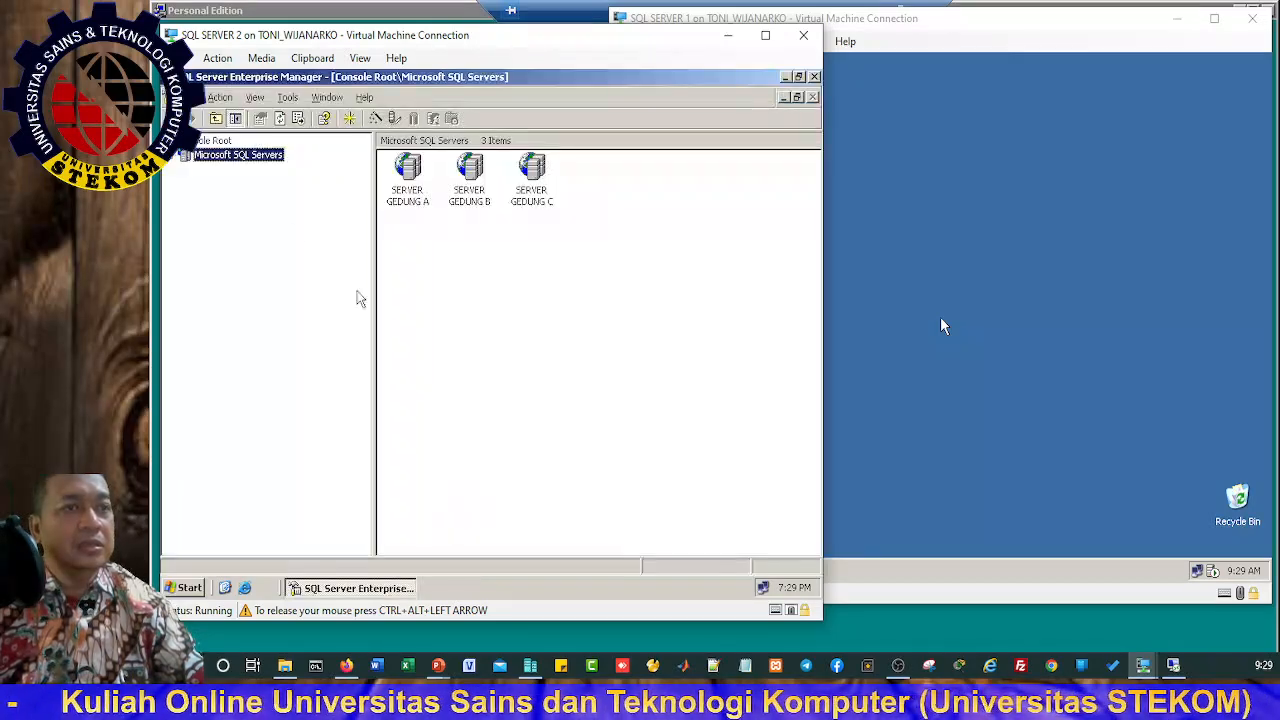
click(178, 157)
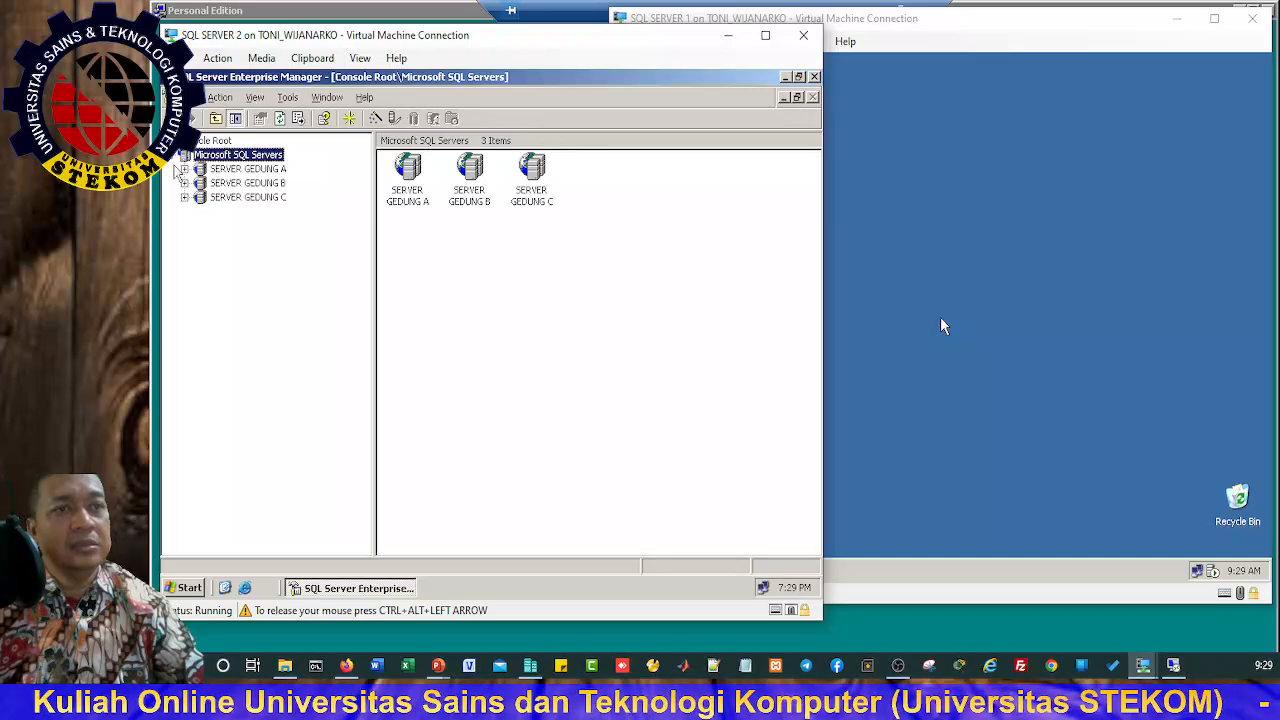
click(184, 169)
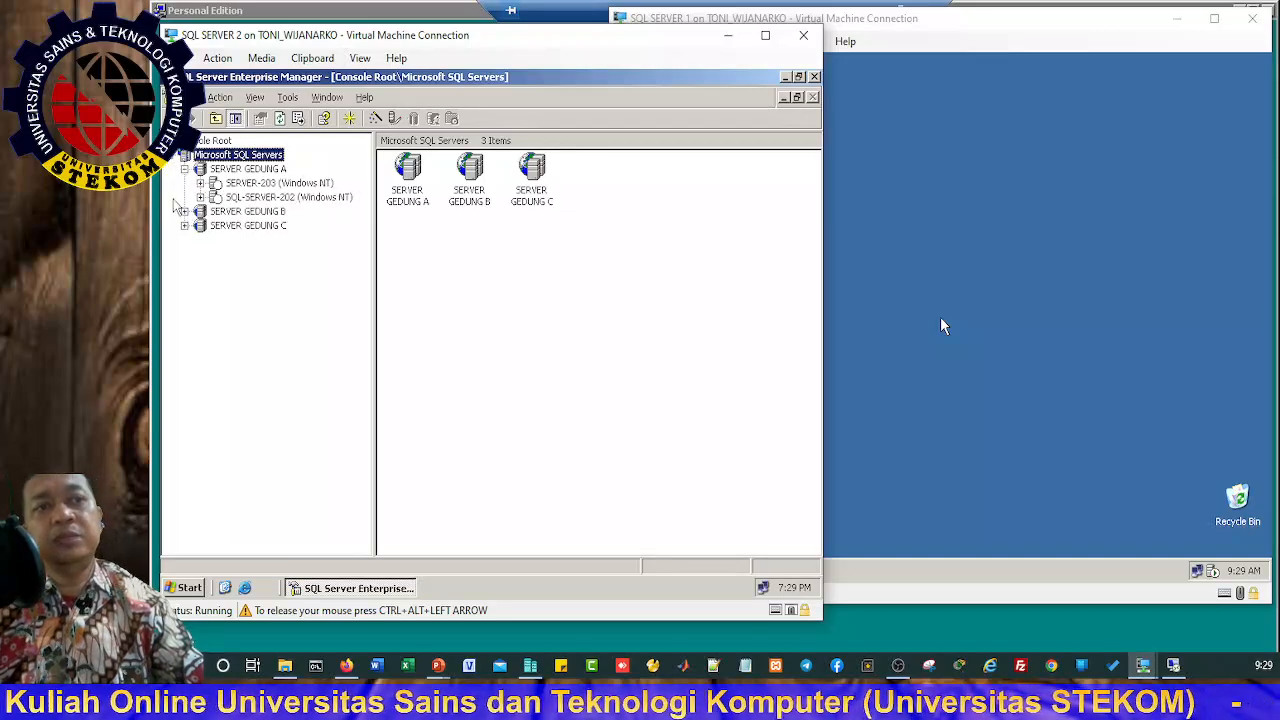
click(184, 212)
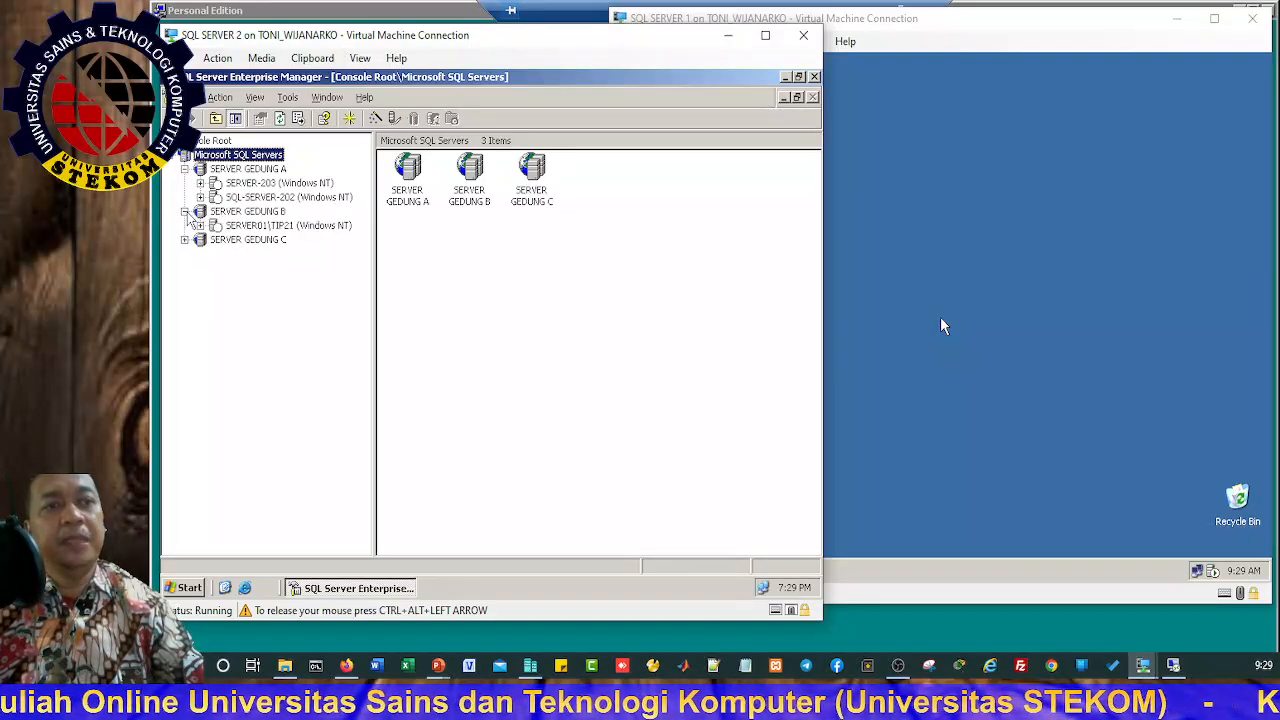
click(184, 240)
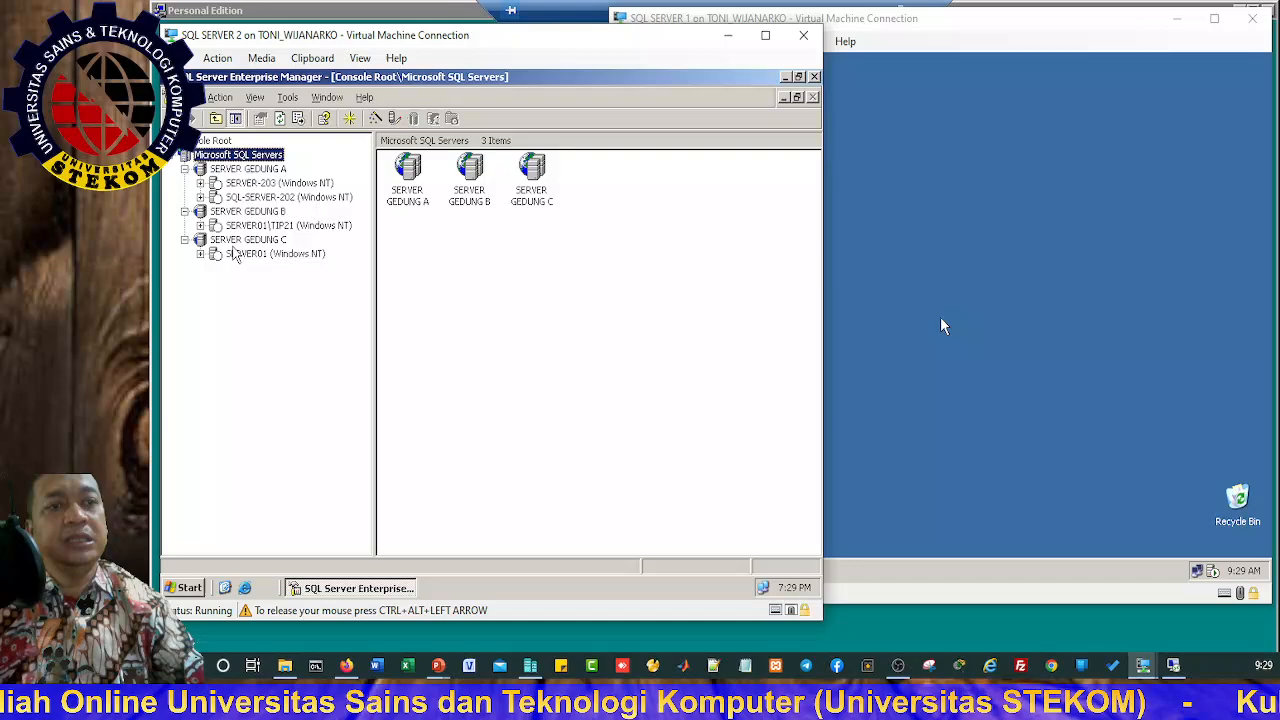
Step: Delete the SERVER-203 registration from SERVER GEDUNG A and confirm with Yes
click(258, 185)
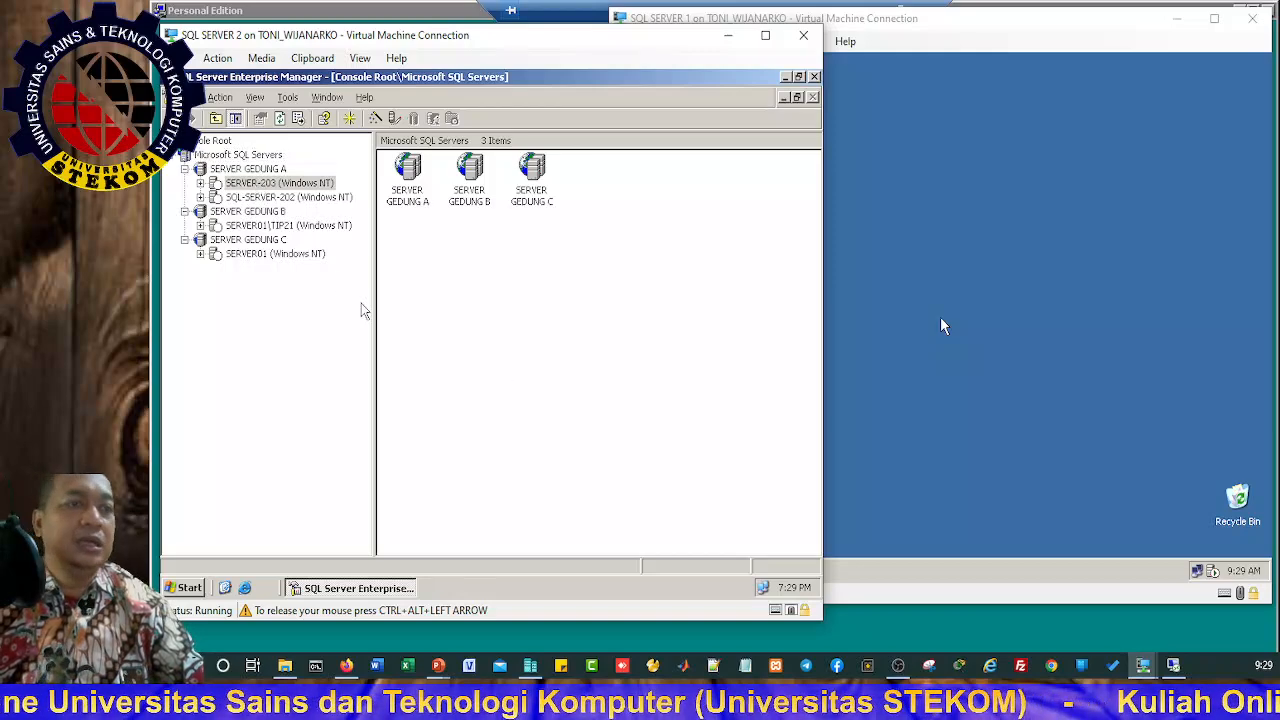
click(636, 283)
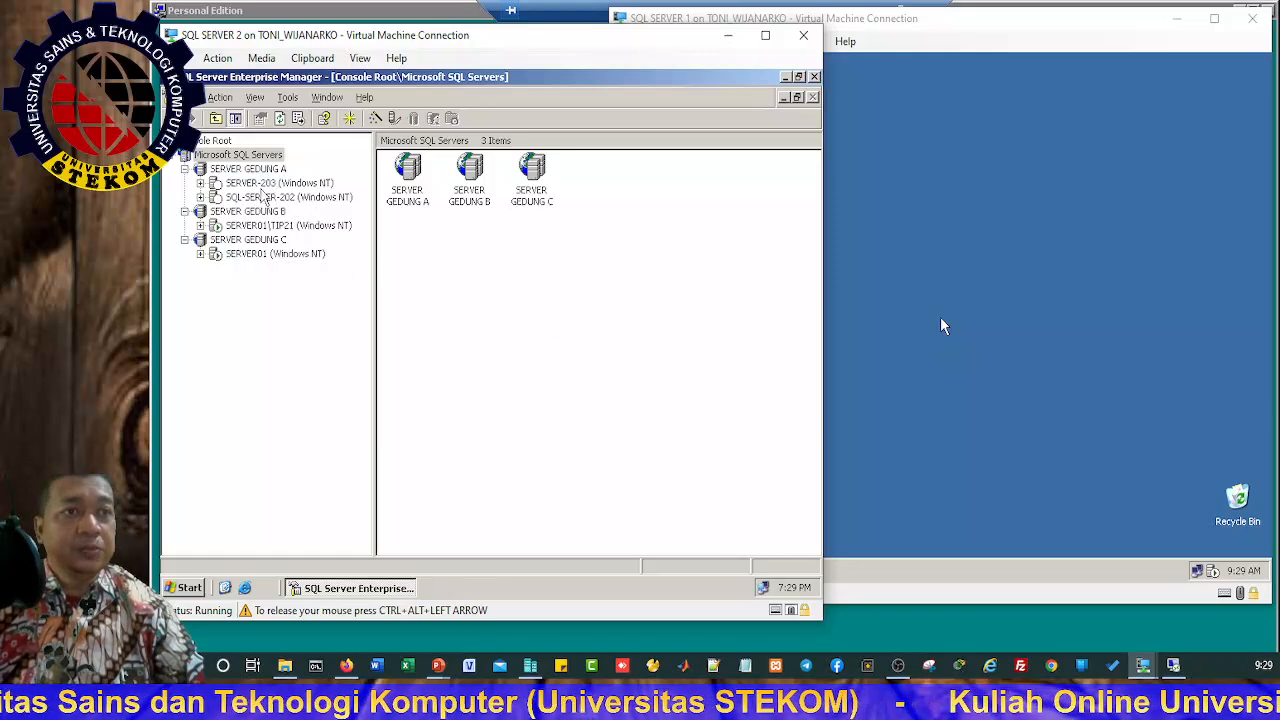
click(311, 186)
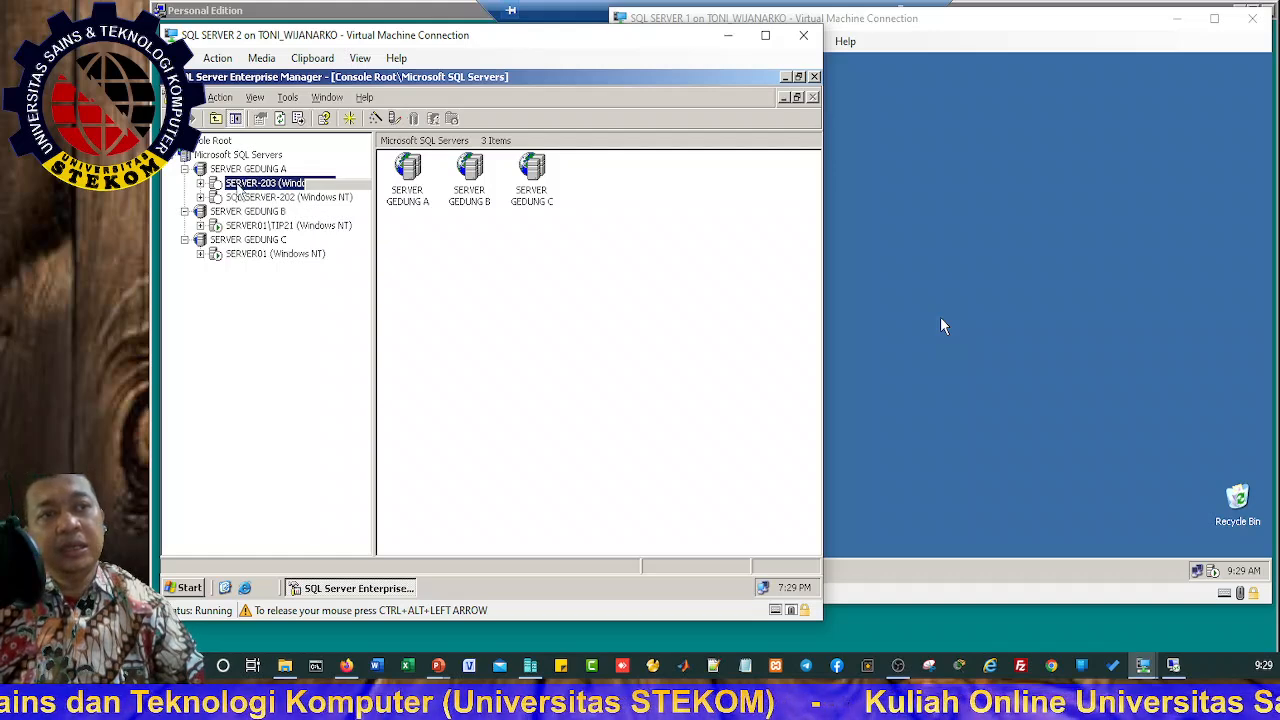
right_click(265, 190)
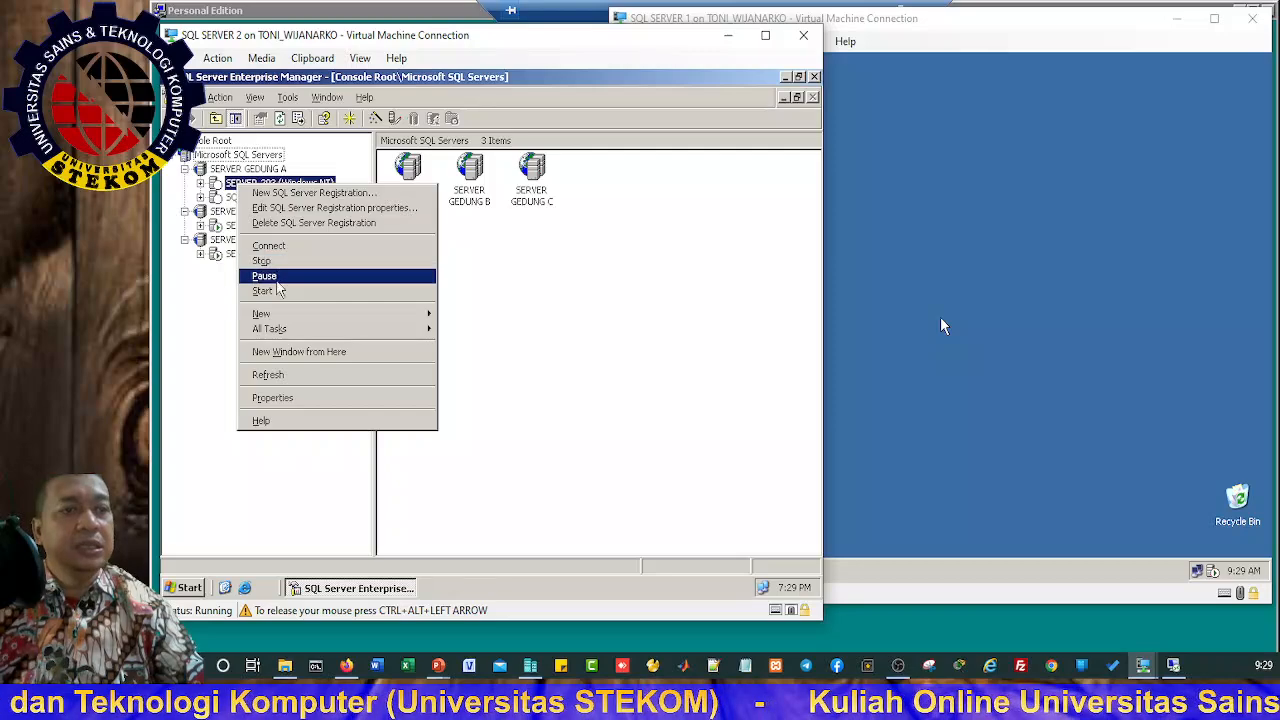
click(285, 224)
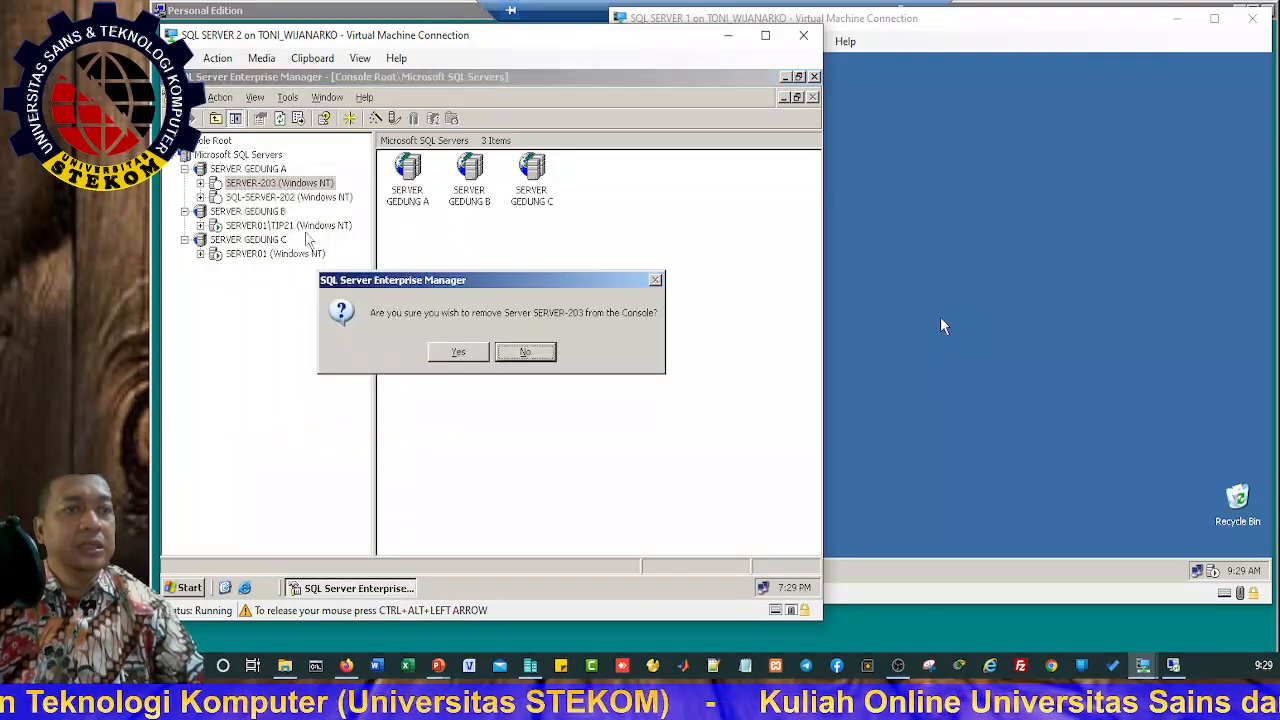
click(452, 355)
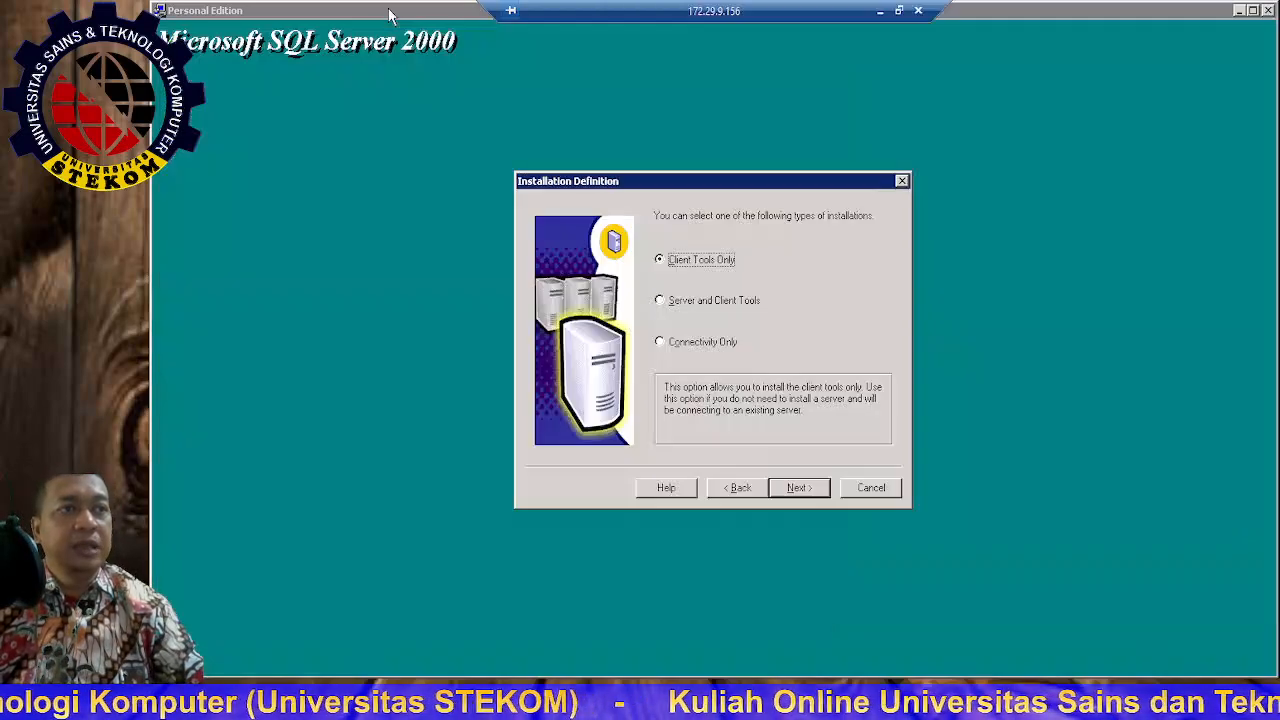
Step: Choose Server and Client Tools on the Default instance, then pick the Custom setup type
click(680, 301)
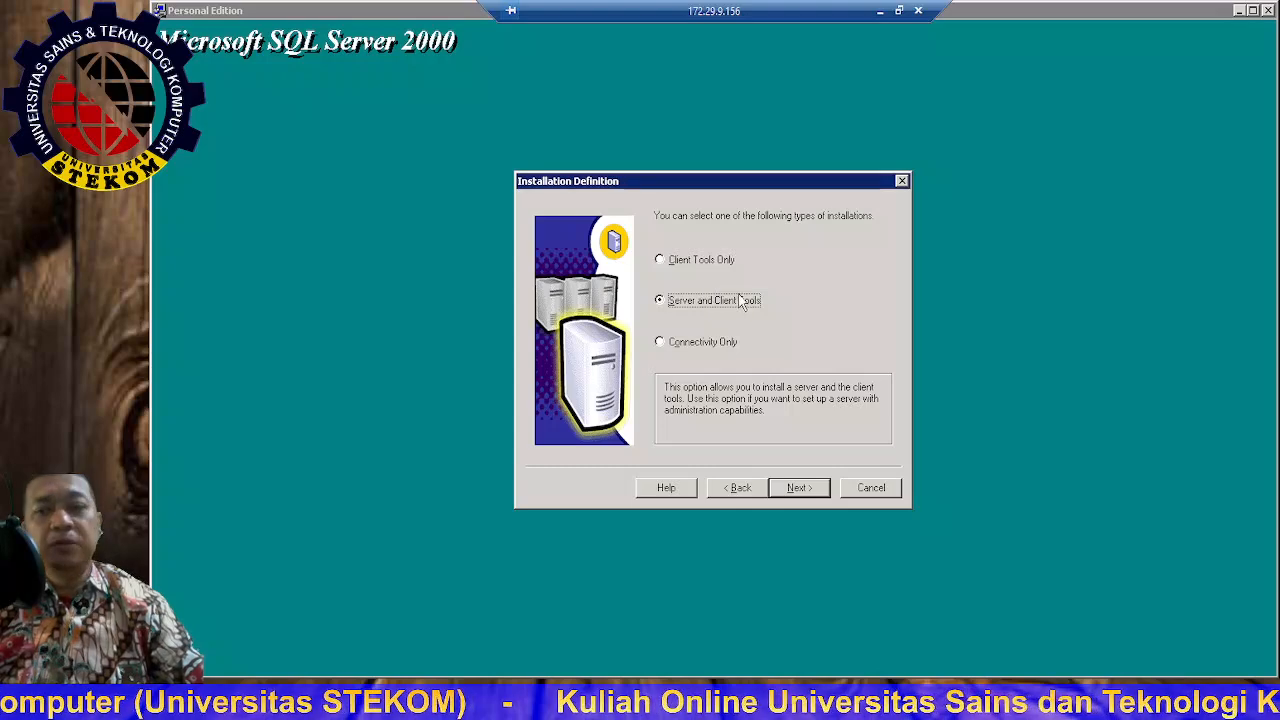
click(800, 488)
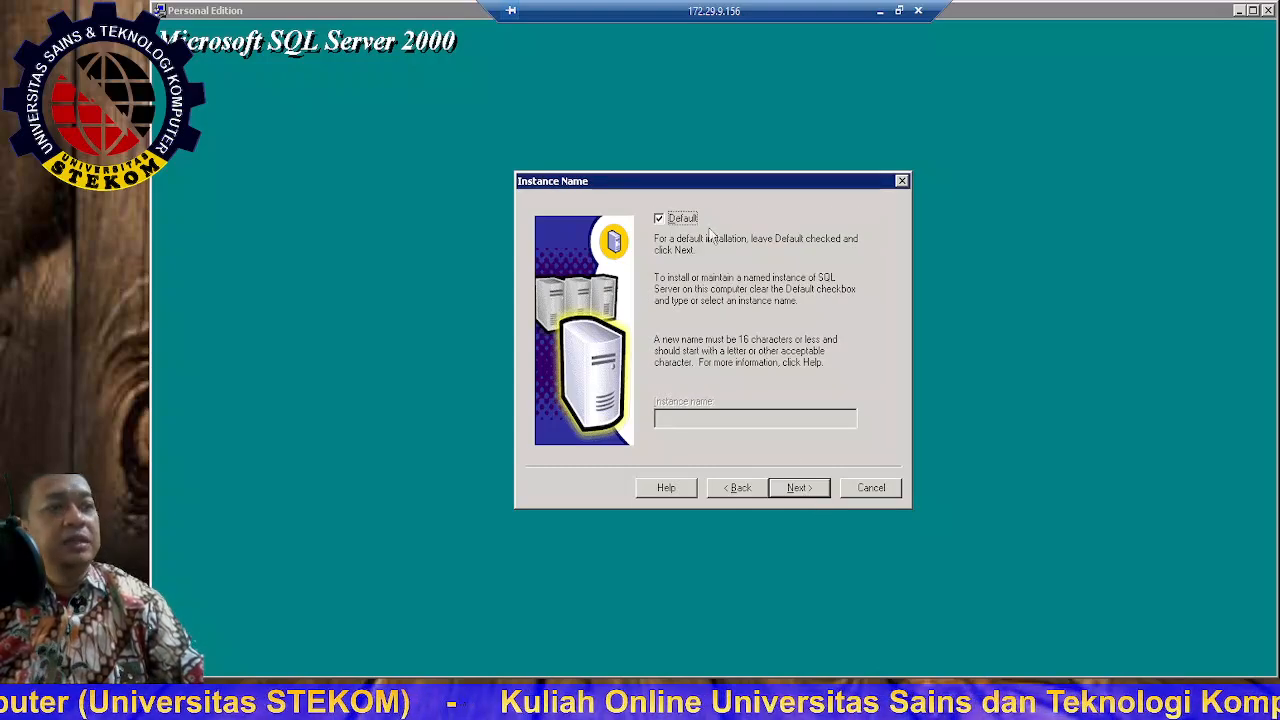
click(812, 488)
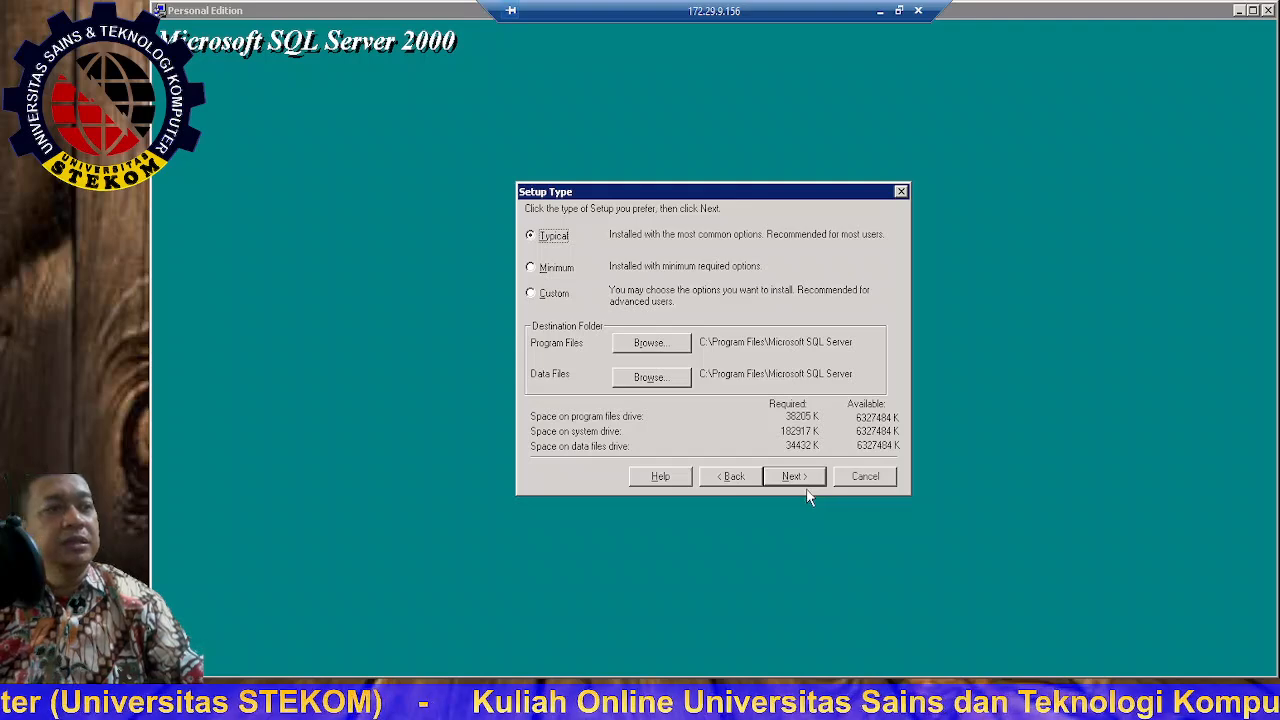
click(554, 293)
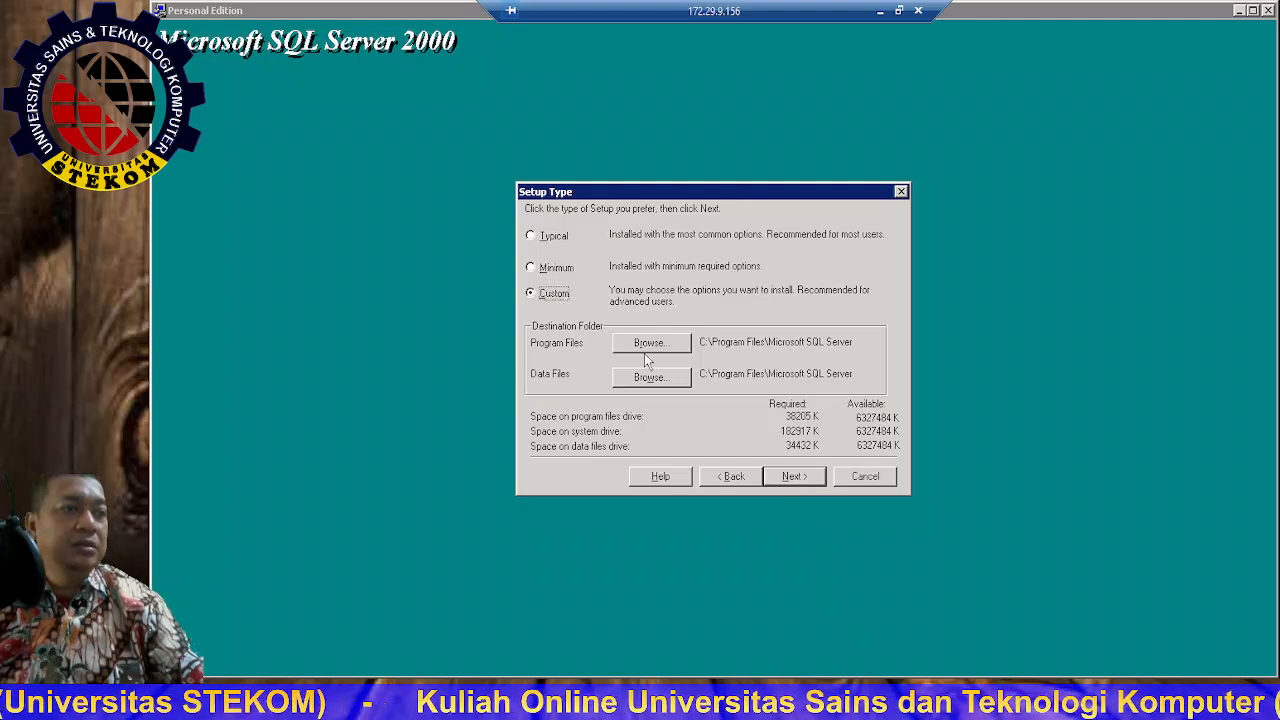
Step: In the Components list, tick Code Samples and untick Books Online, then continue
click(794, 478)
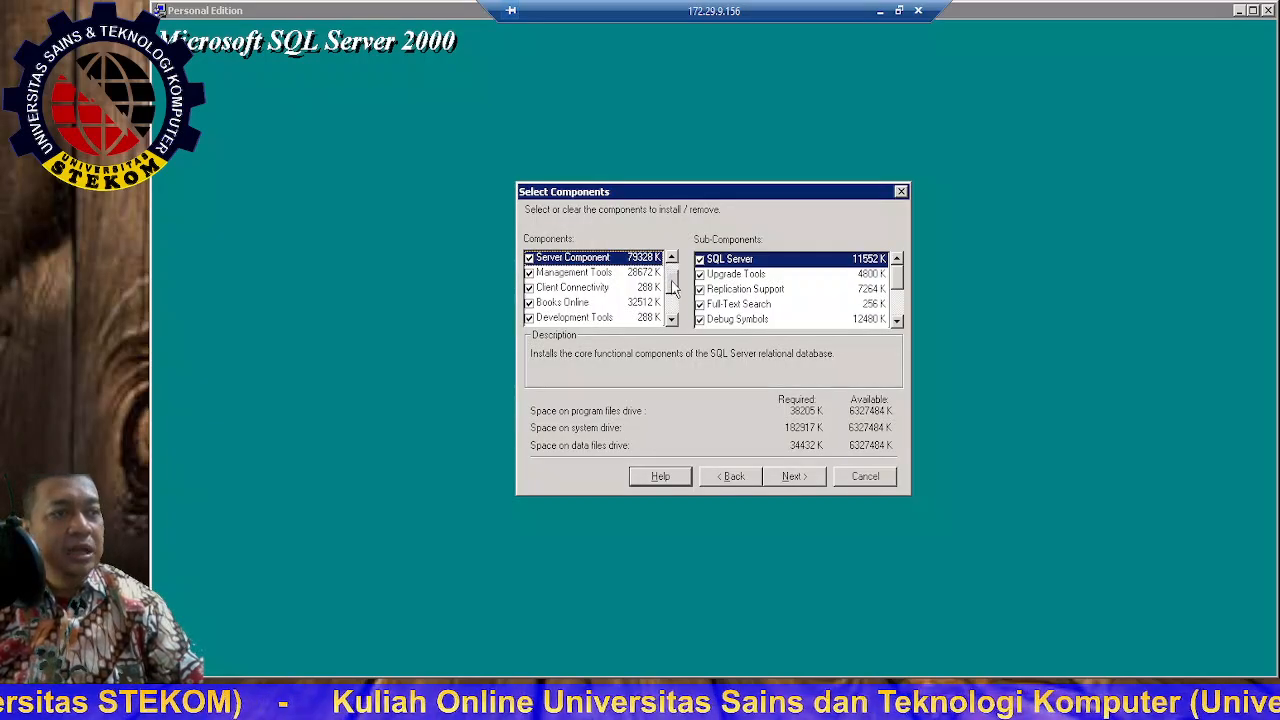
click(671, 318)
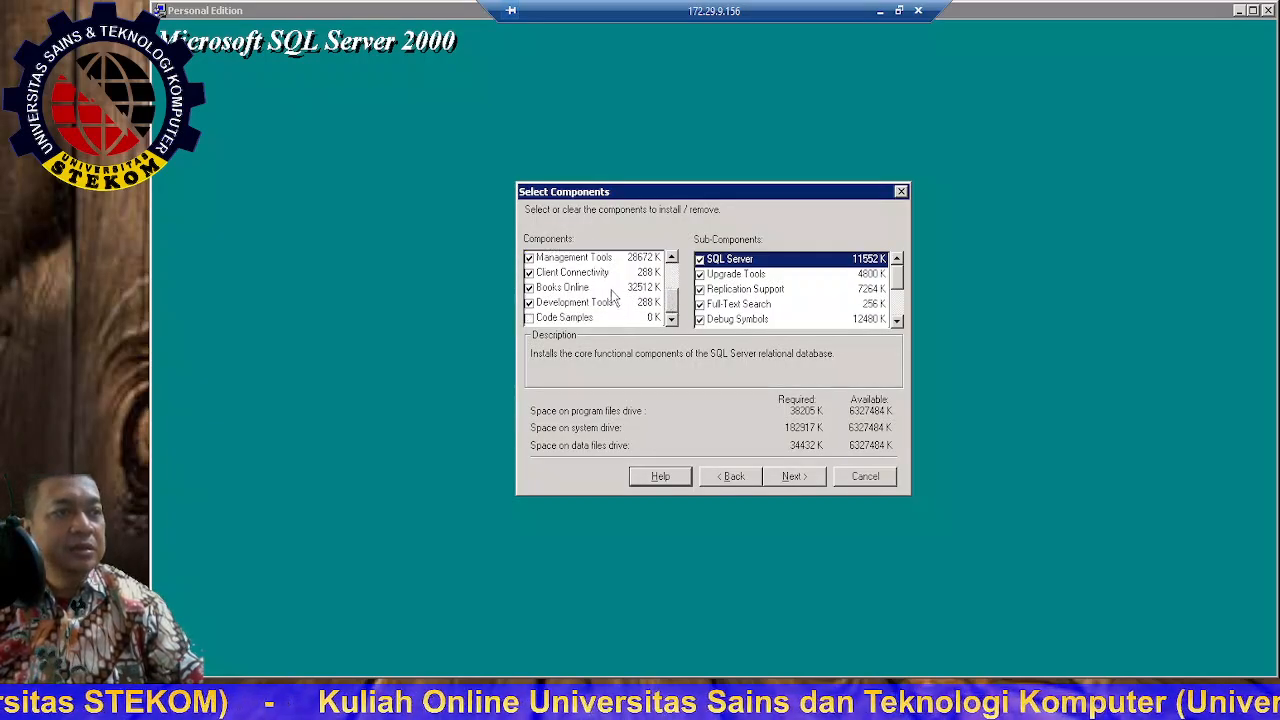
click(529, 318)
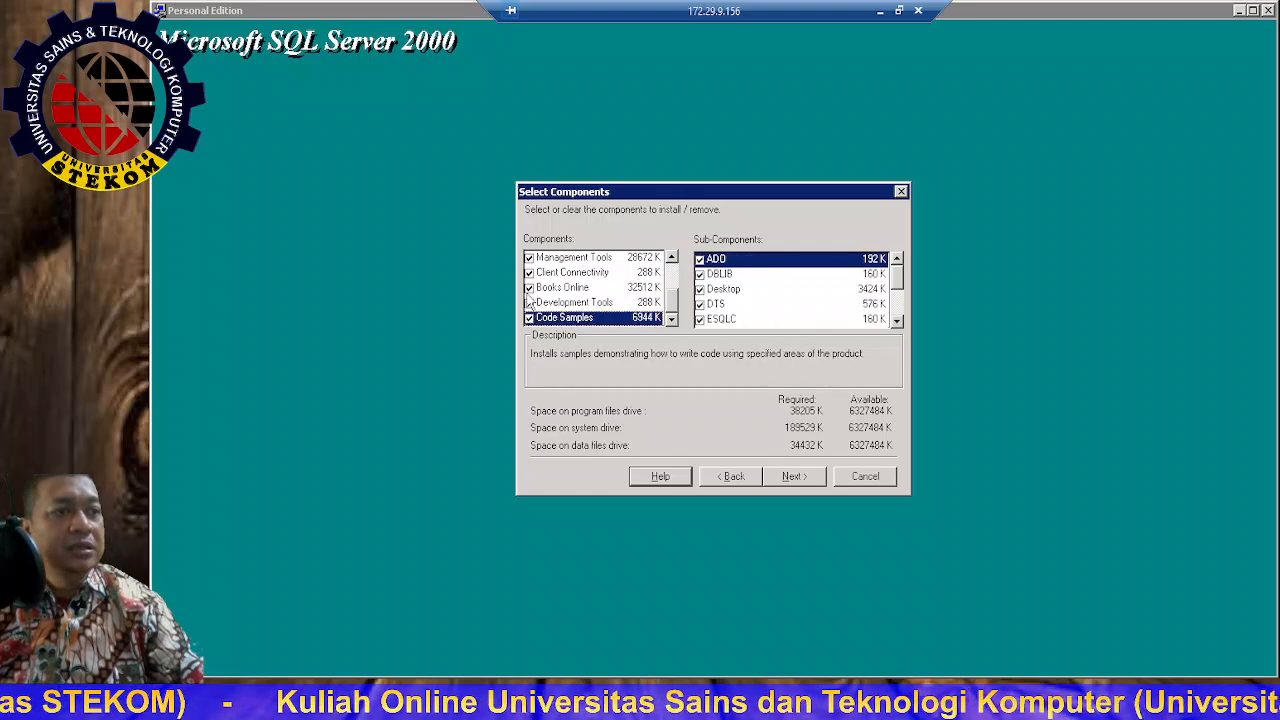
click(529, 287)
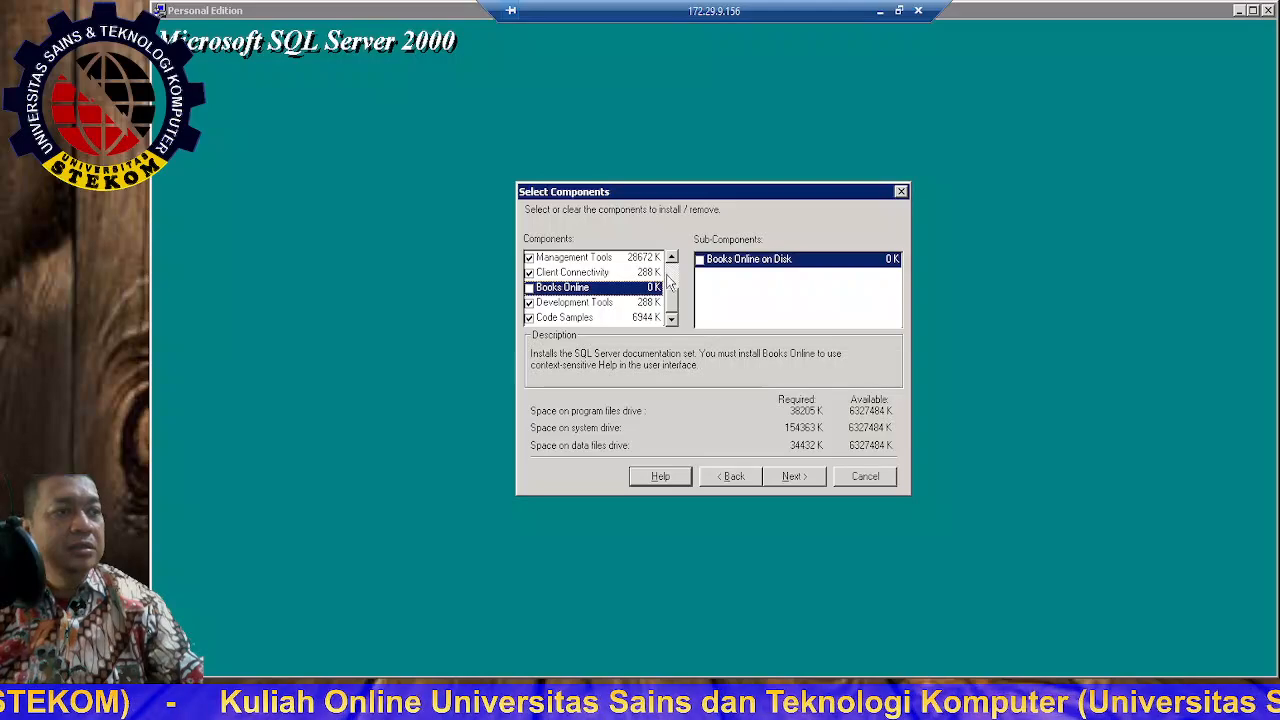
click(795, 480)
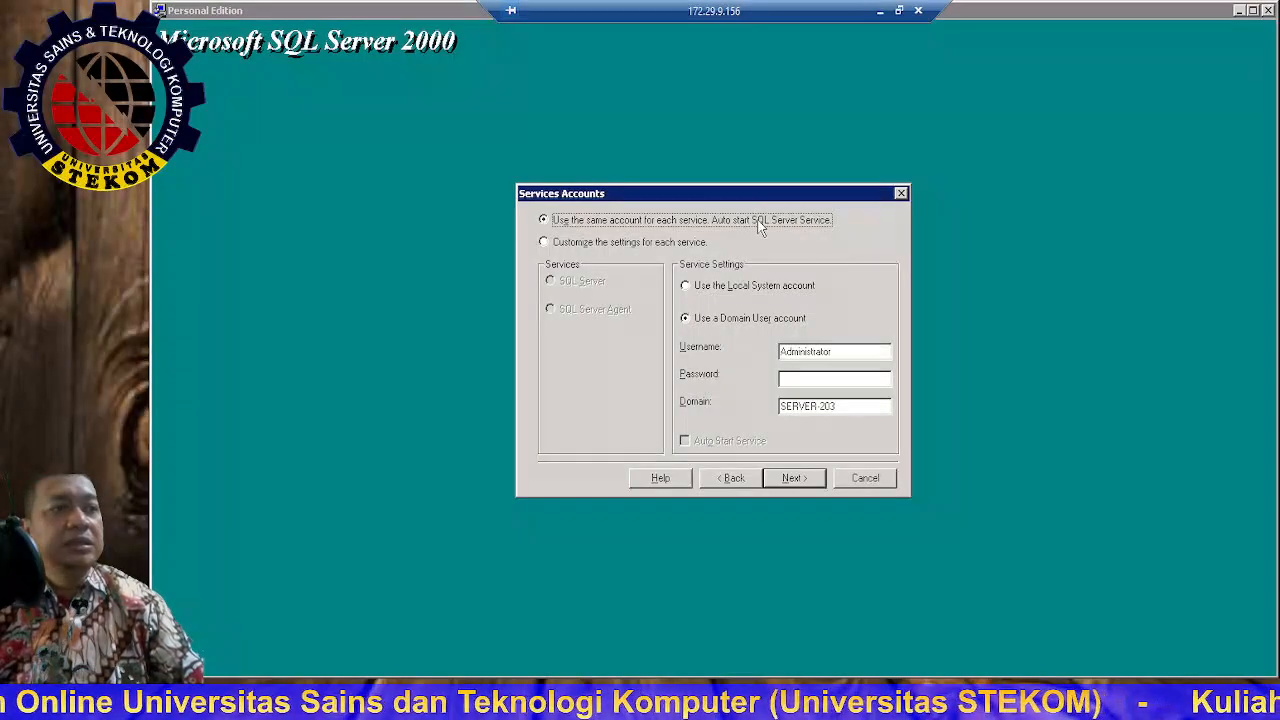
Step: Try the service account choices: per-service accounts, one shared account, Local System and domain user
click(584, 244)
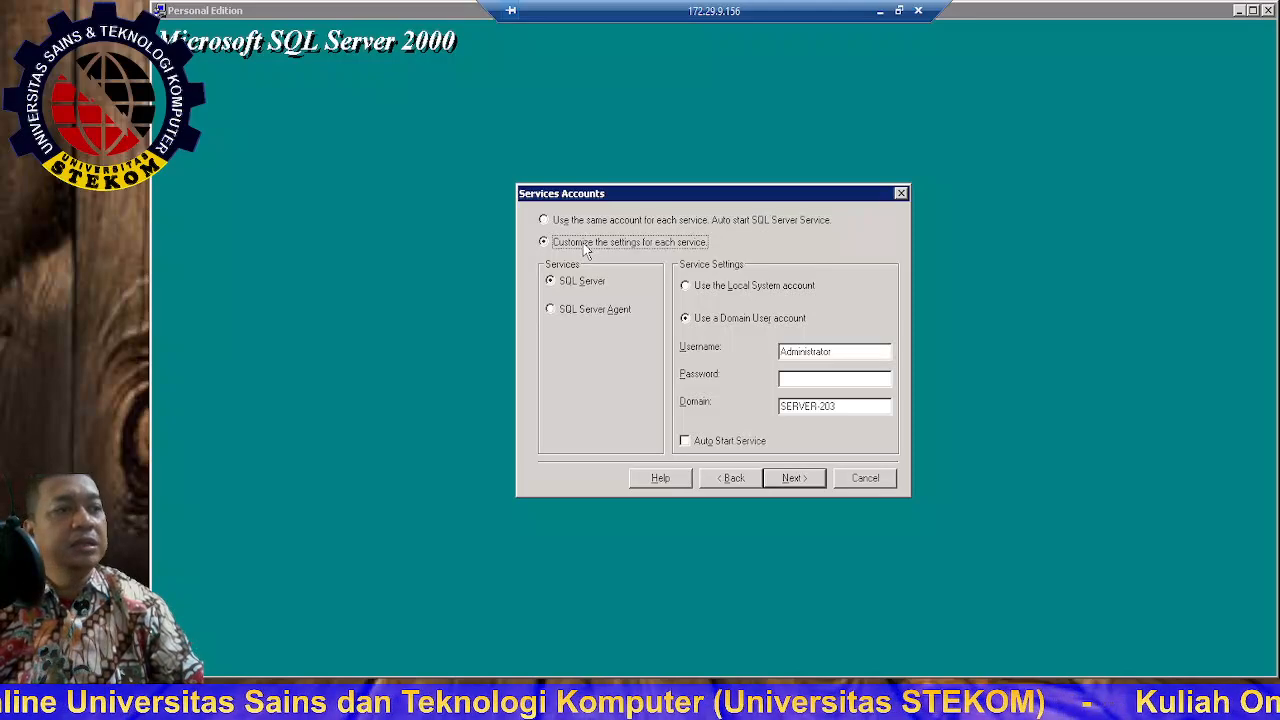
click(583, 222)
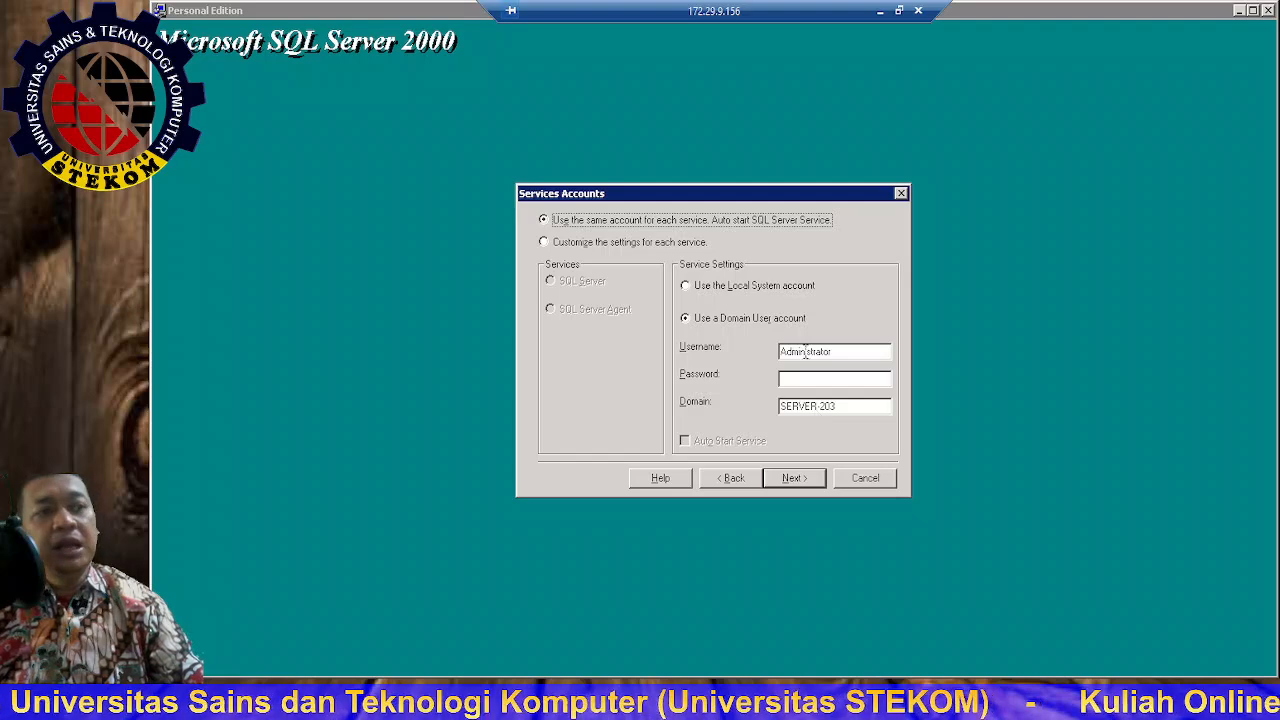
click(689, 287)
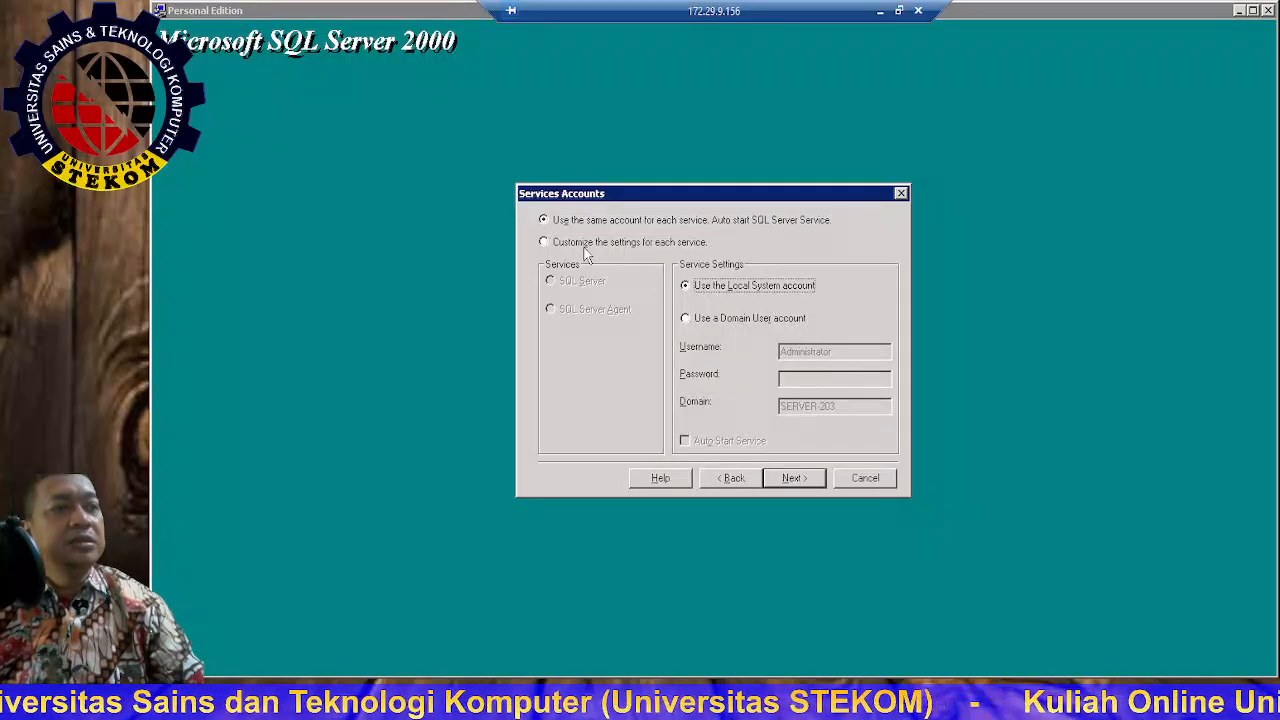
click(543, 242)
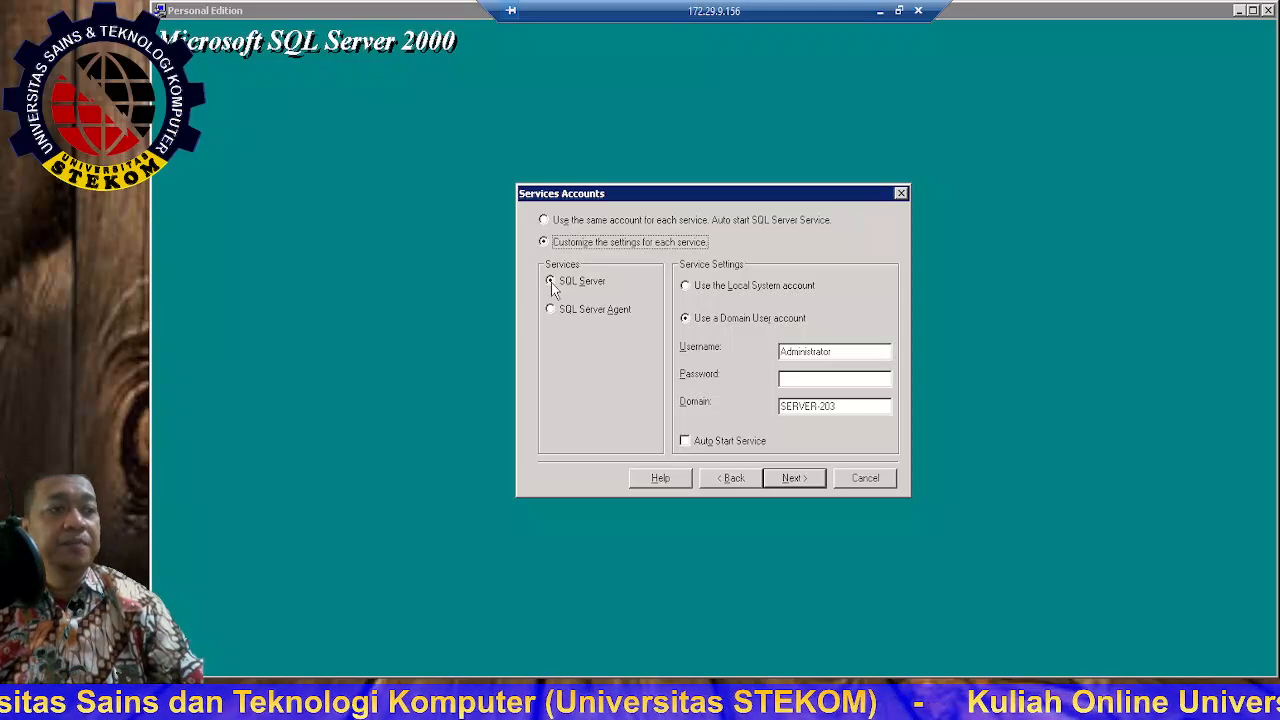
click(705, 290)
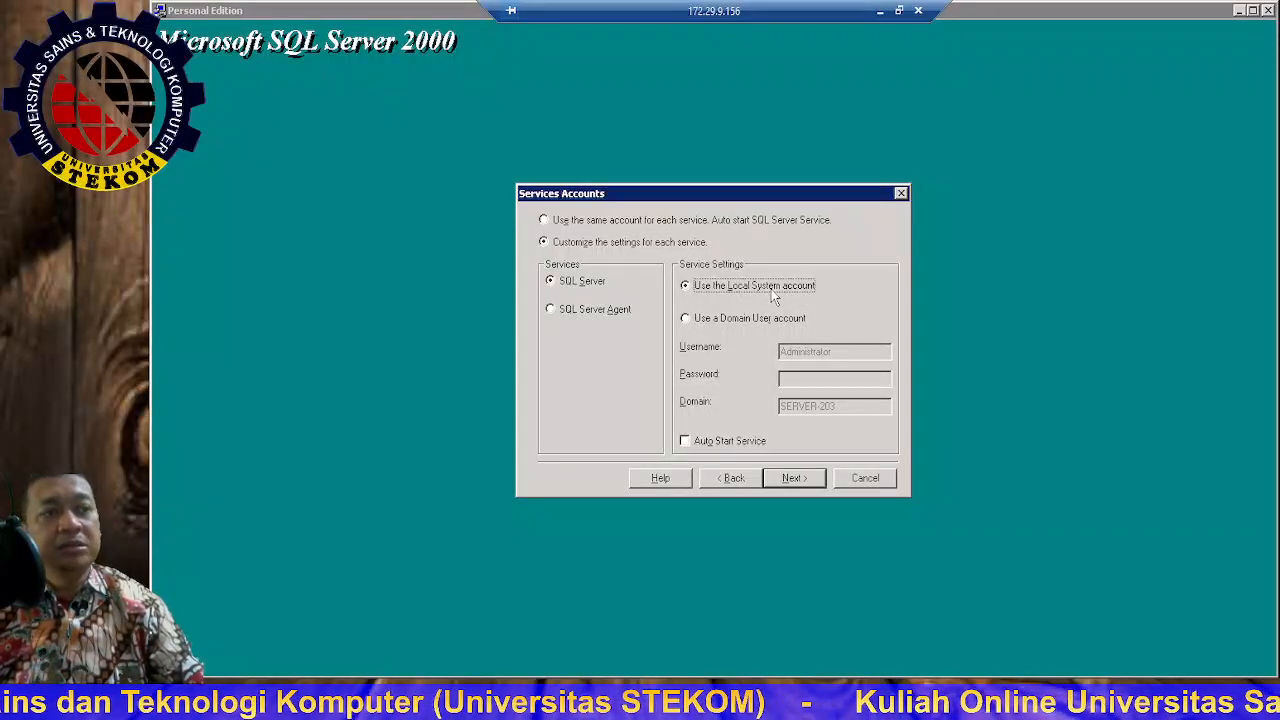
click(579, 224)
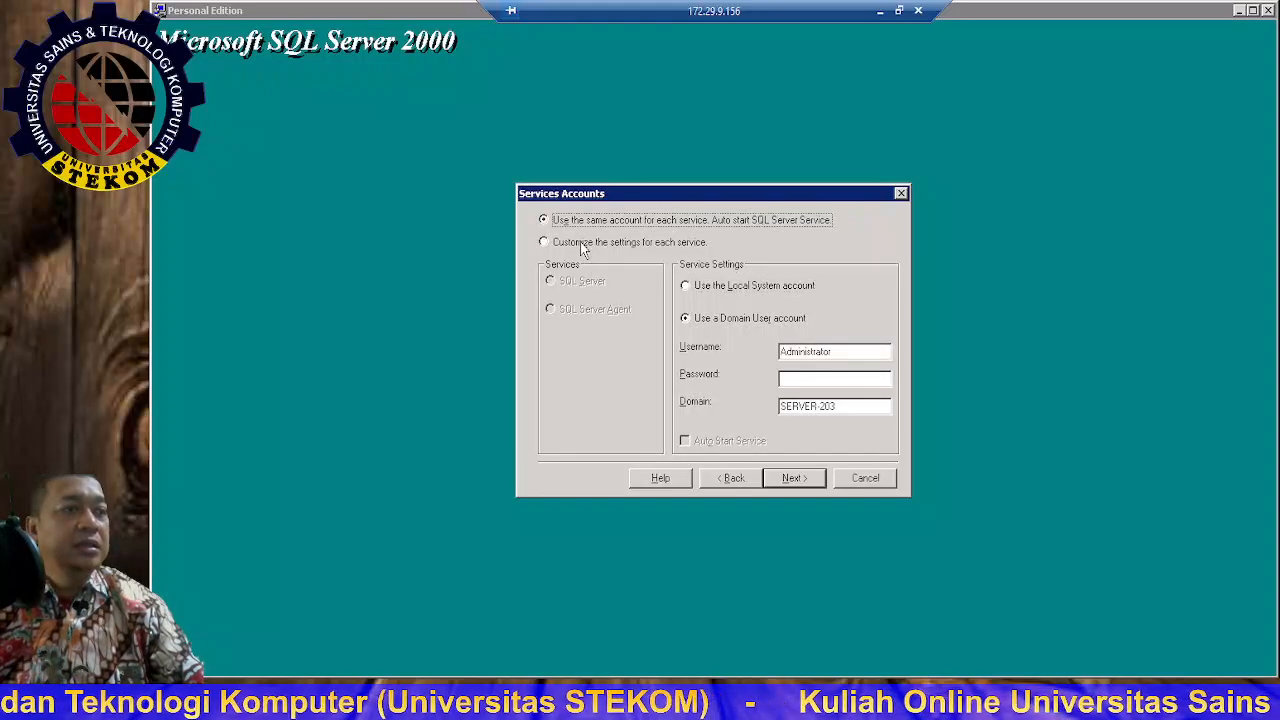
click(744, 286)
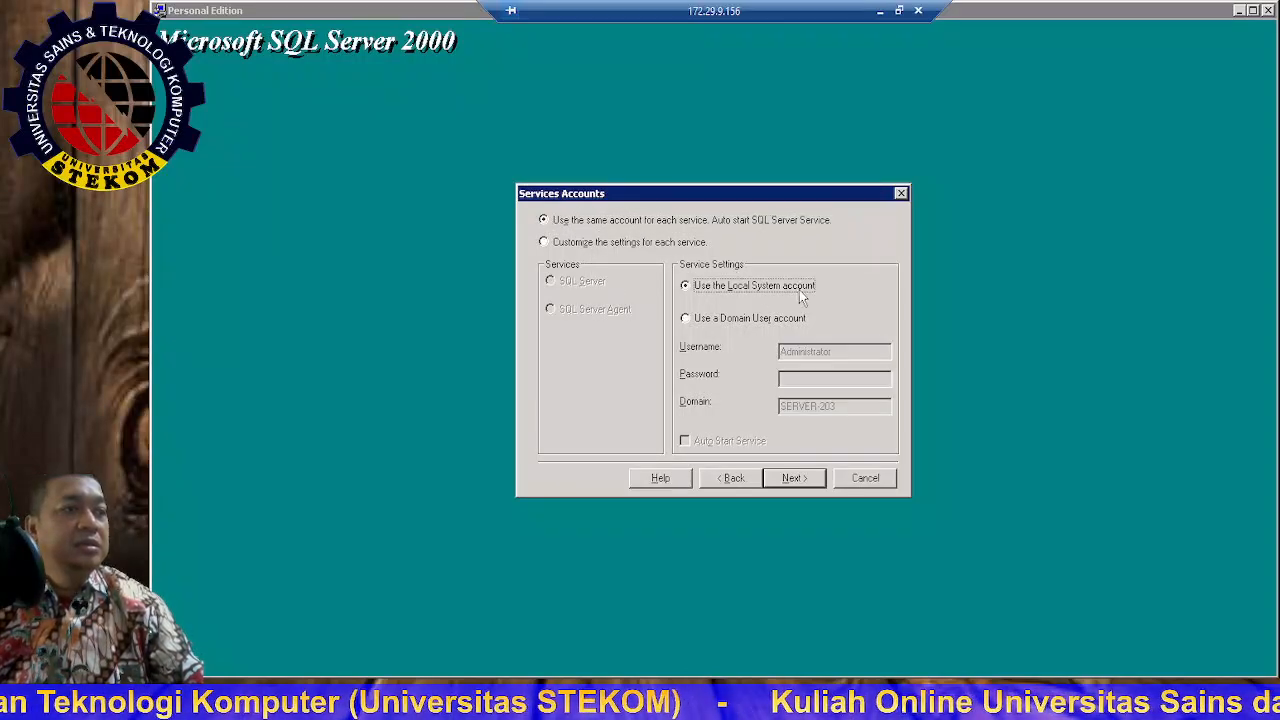
click(725, 322)
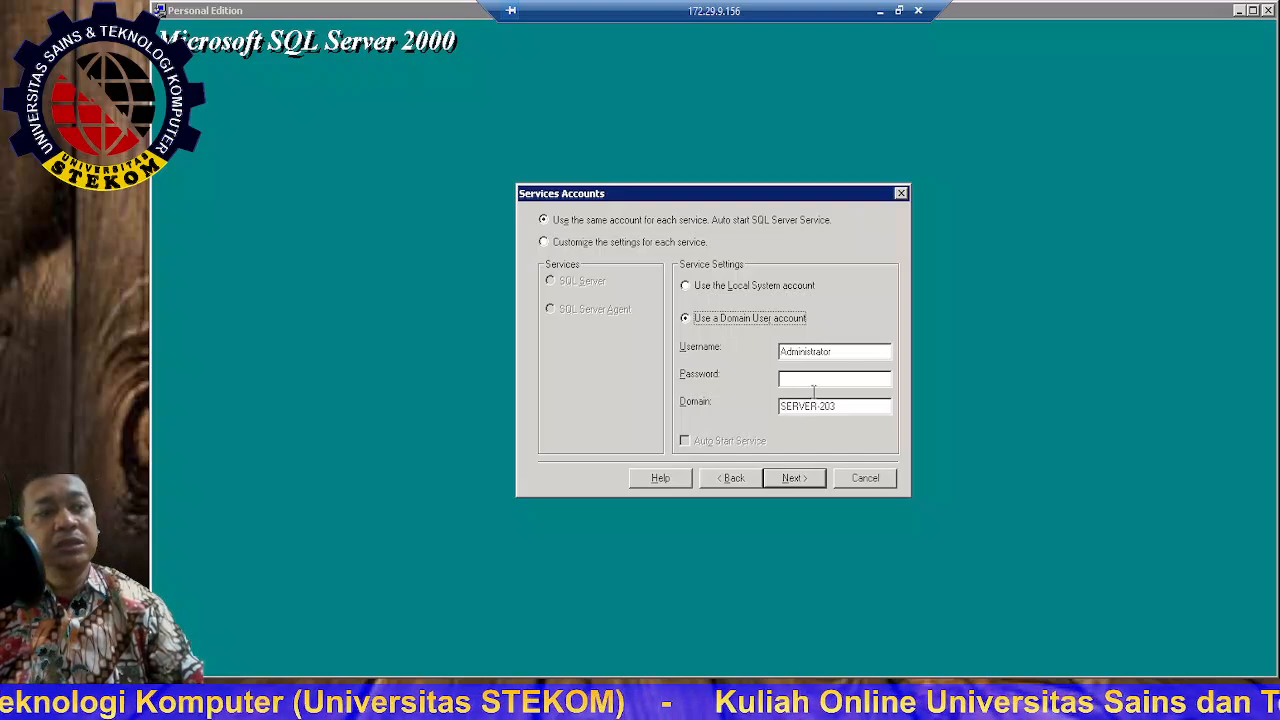
click(577, 243)
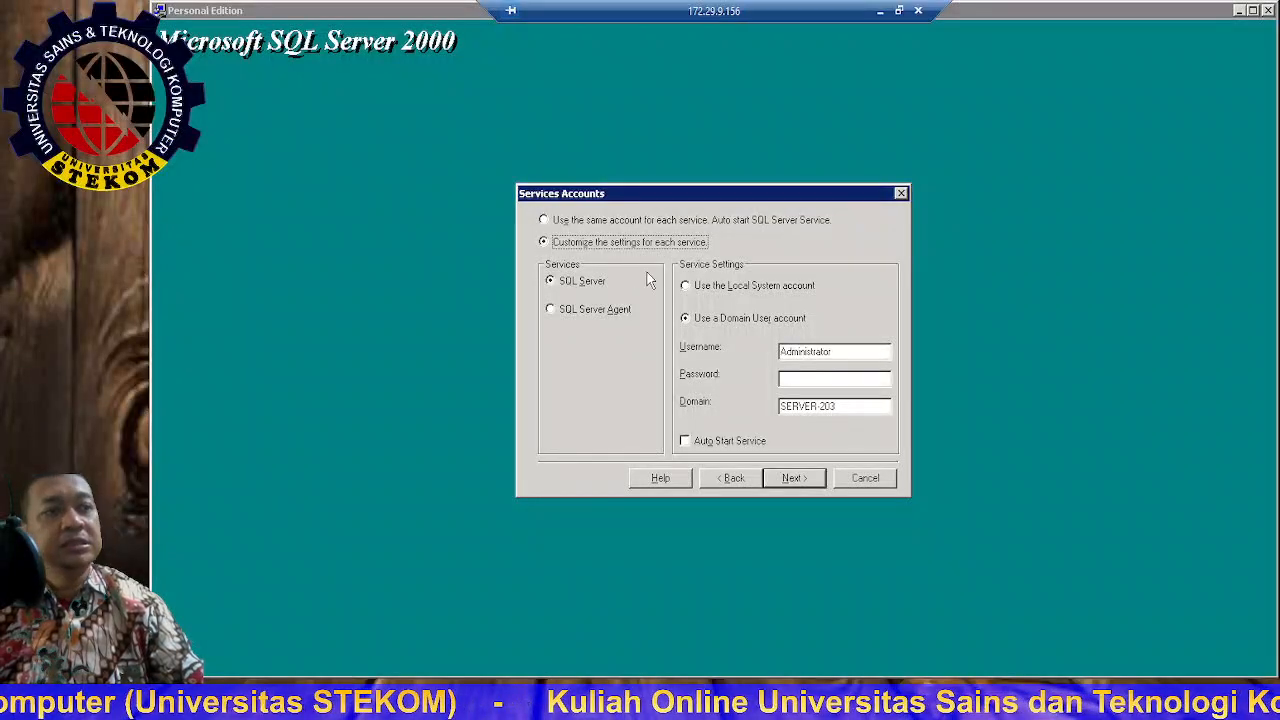
click(597, 222)
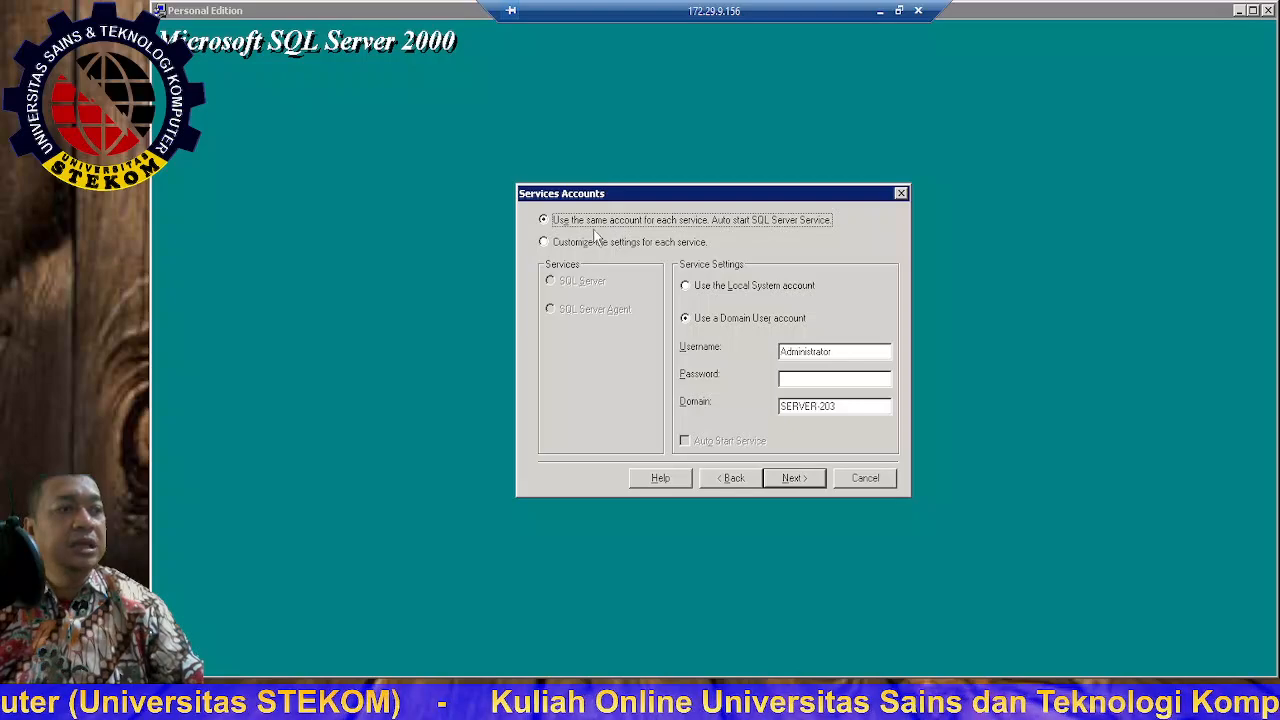
Step: After a logon validation error, switch the services to the Local System account and continue
click(793, 481)
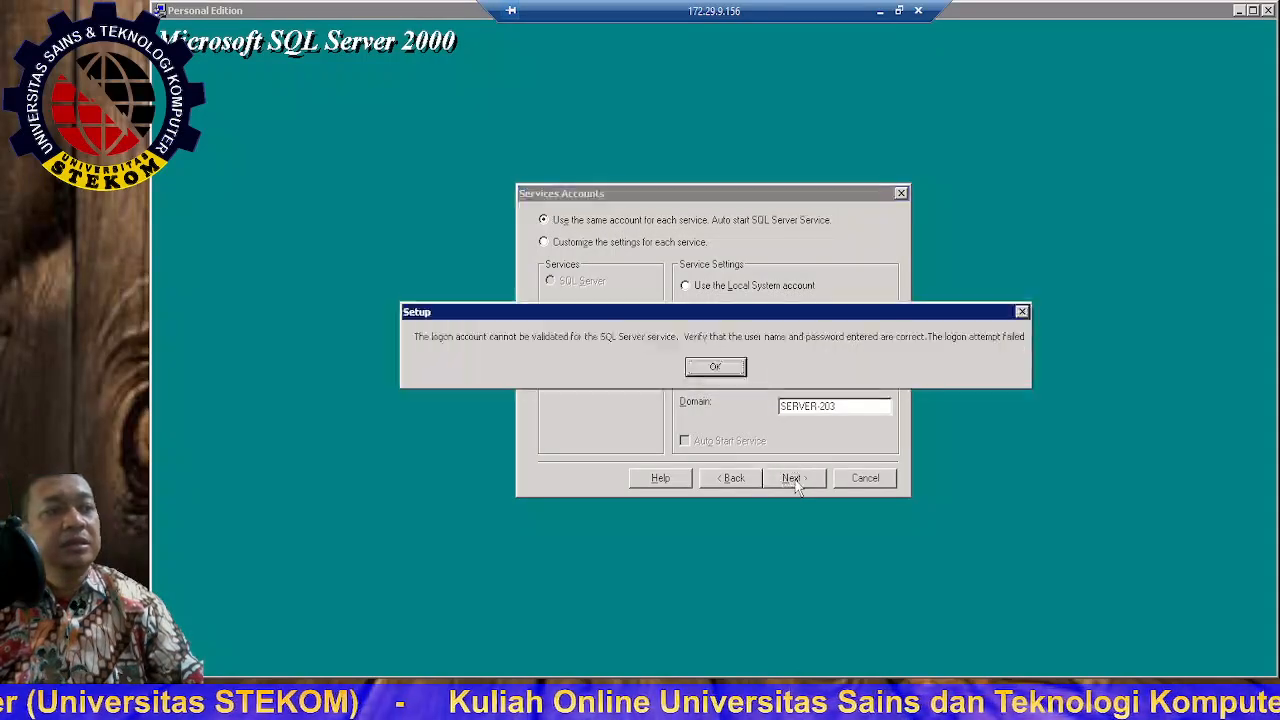
click(716, 370)
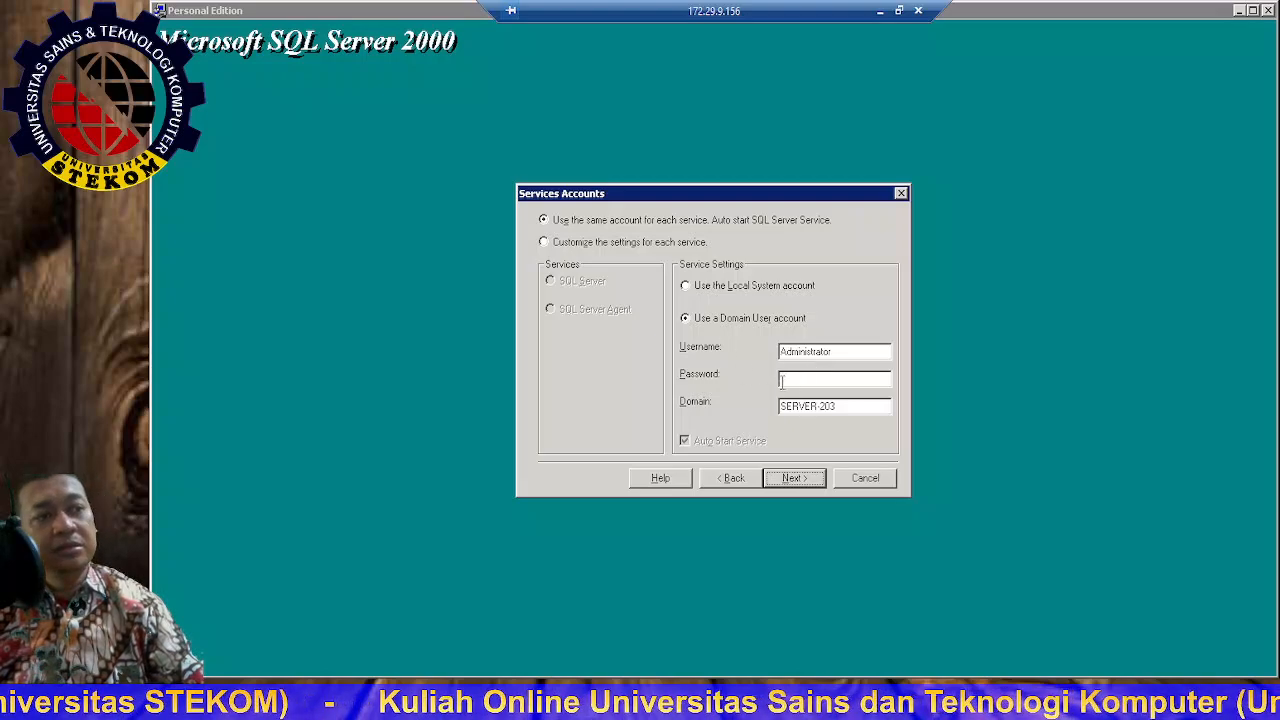
click(706, 288)
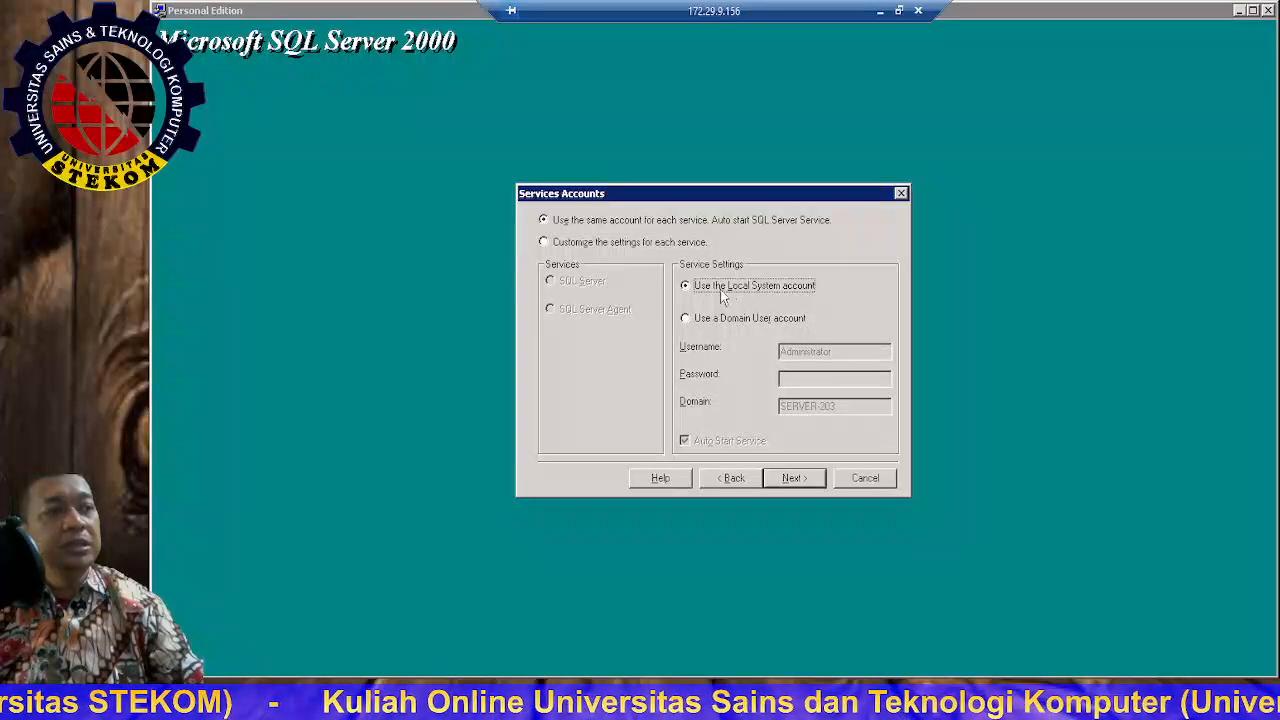
click(792, 479)
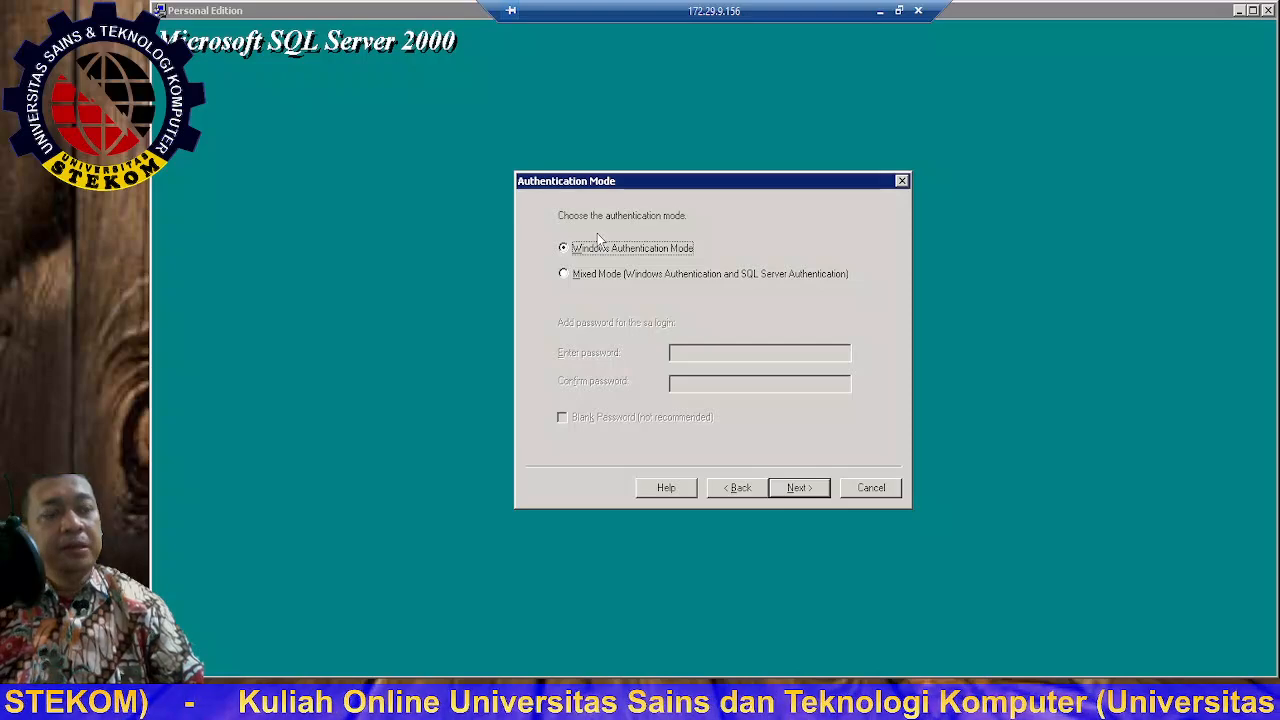
Step: Choose Mixed Mode authentication and enter the sa login password
click(601, 273)
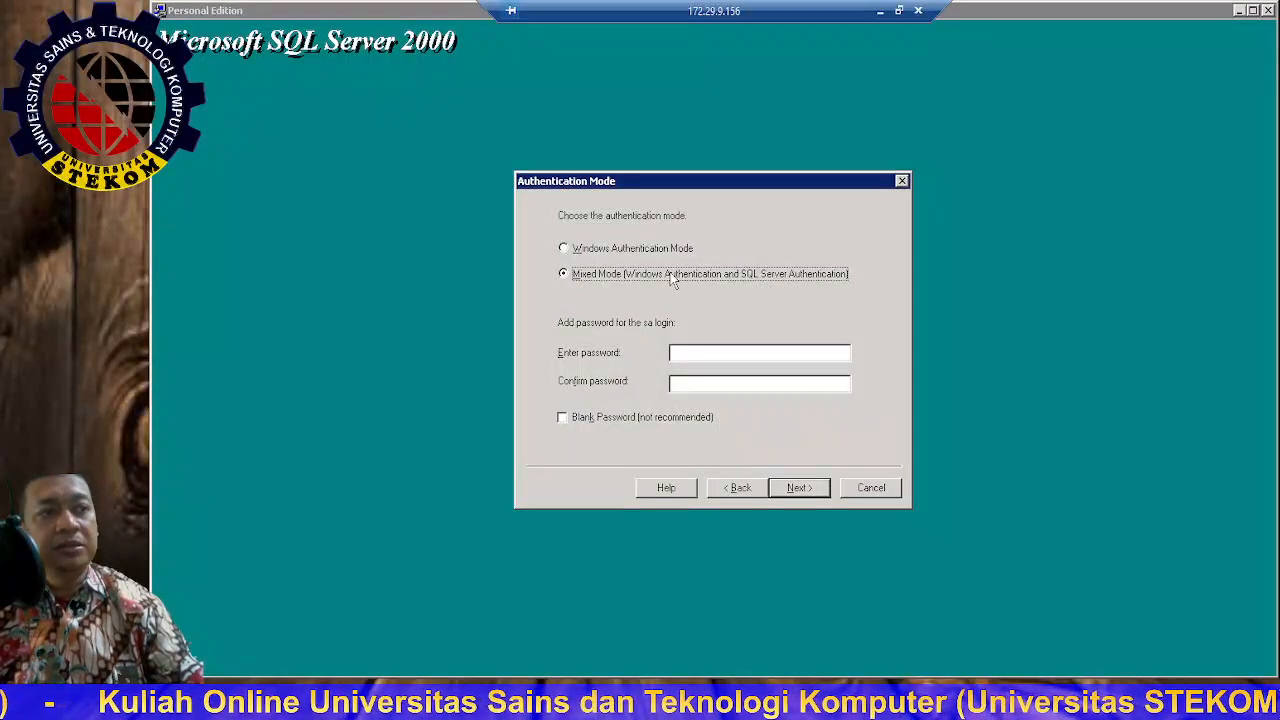
click(692, 357)
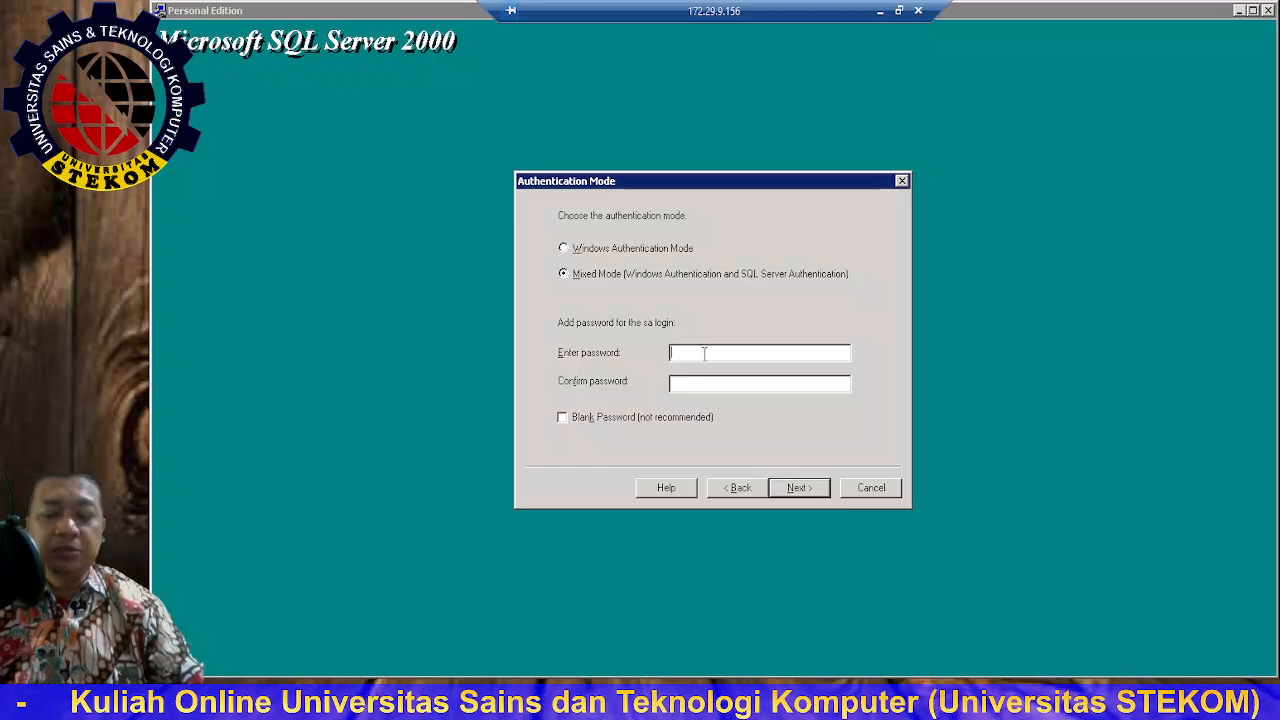
text(1)
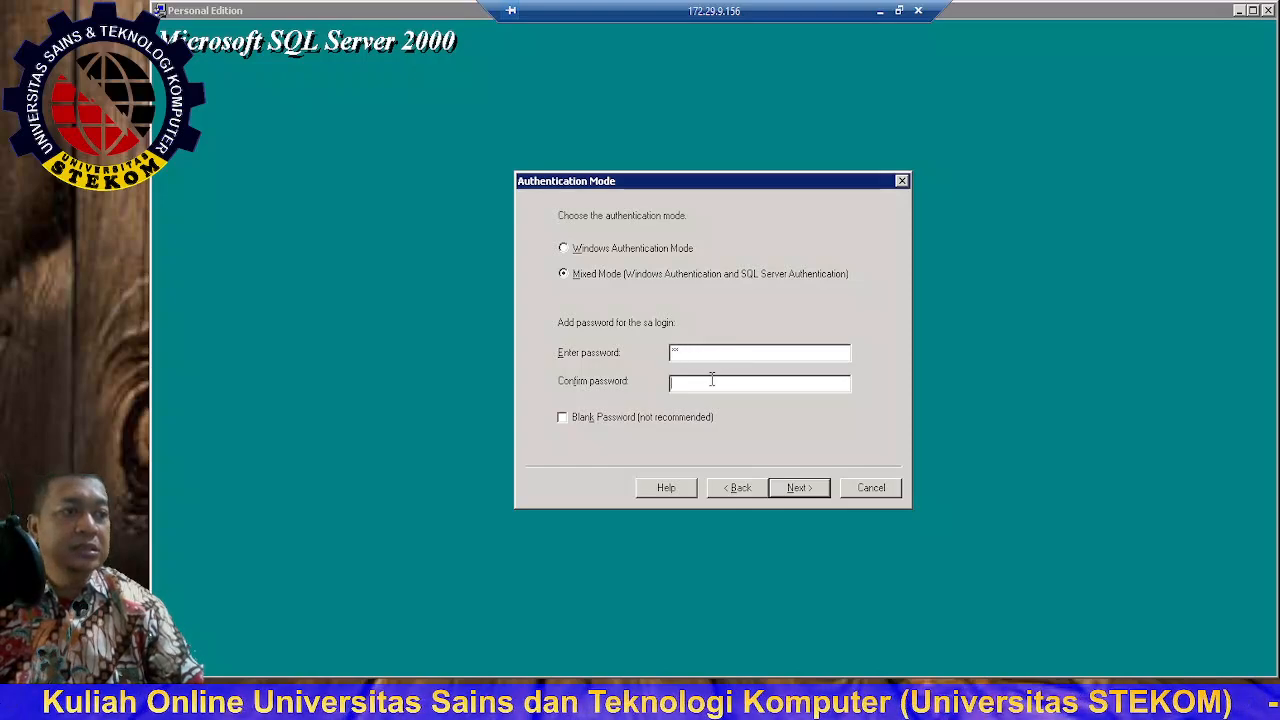
text(1)
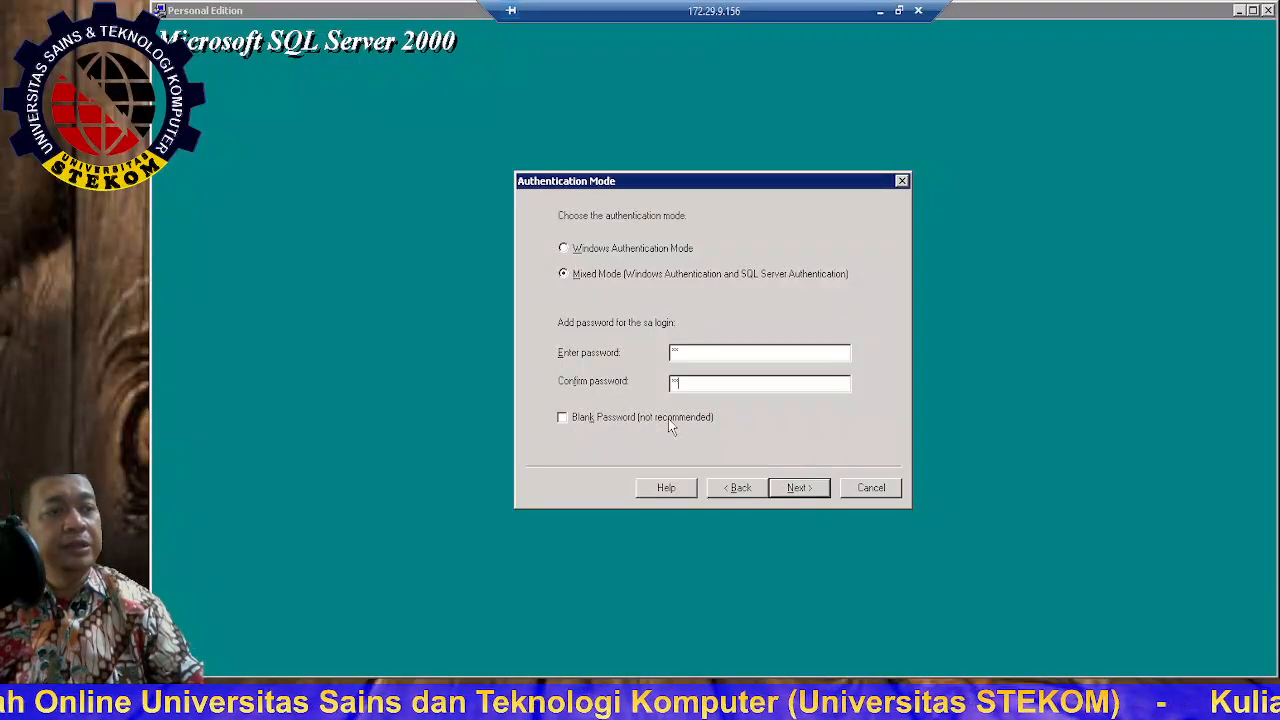
click(797, 487)
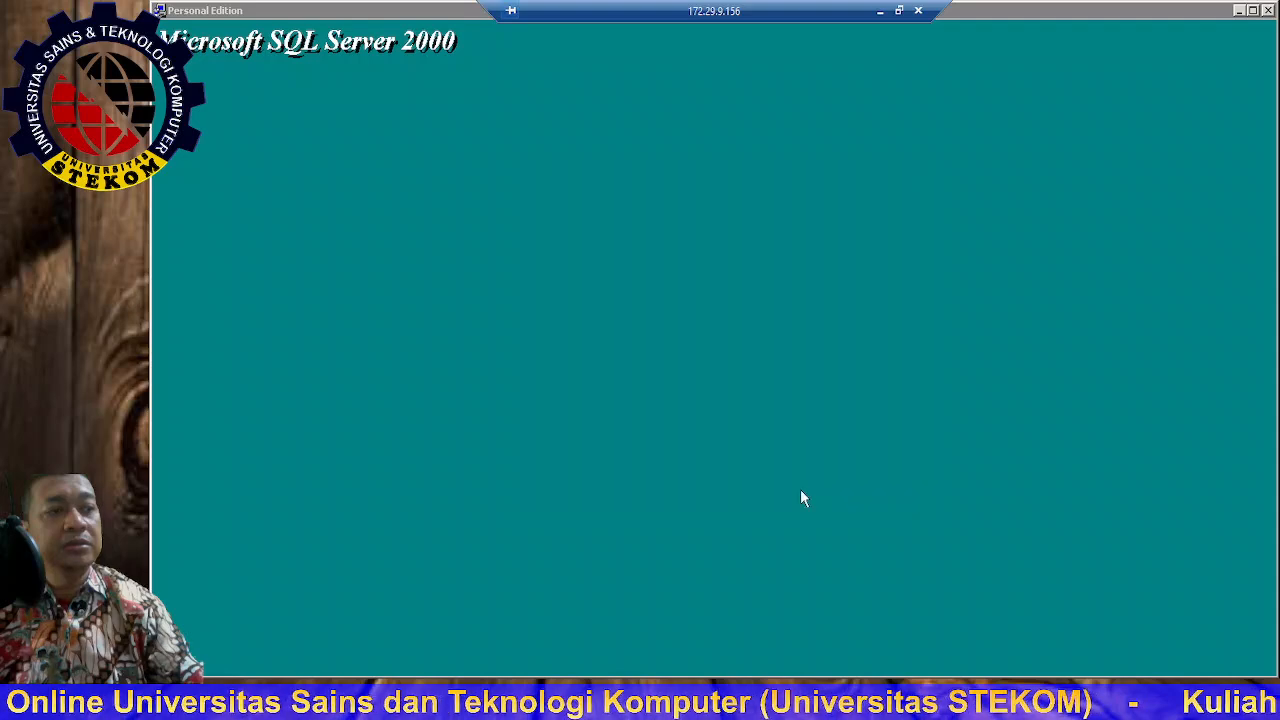
Step: Accept the default collation and network libraries, then start copying files
click(806, 512)
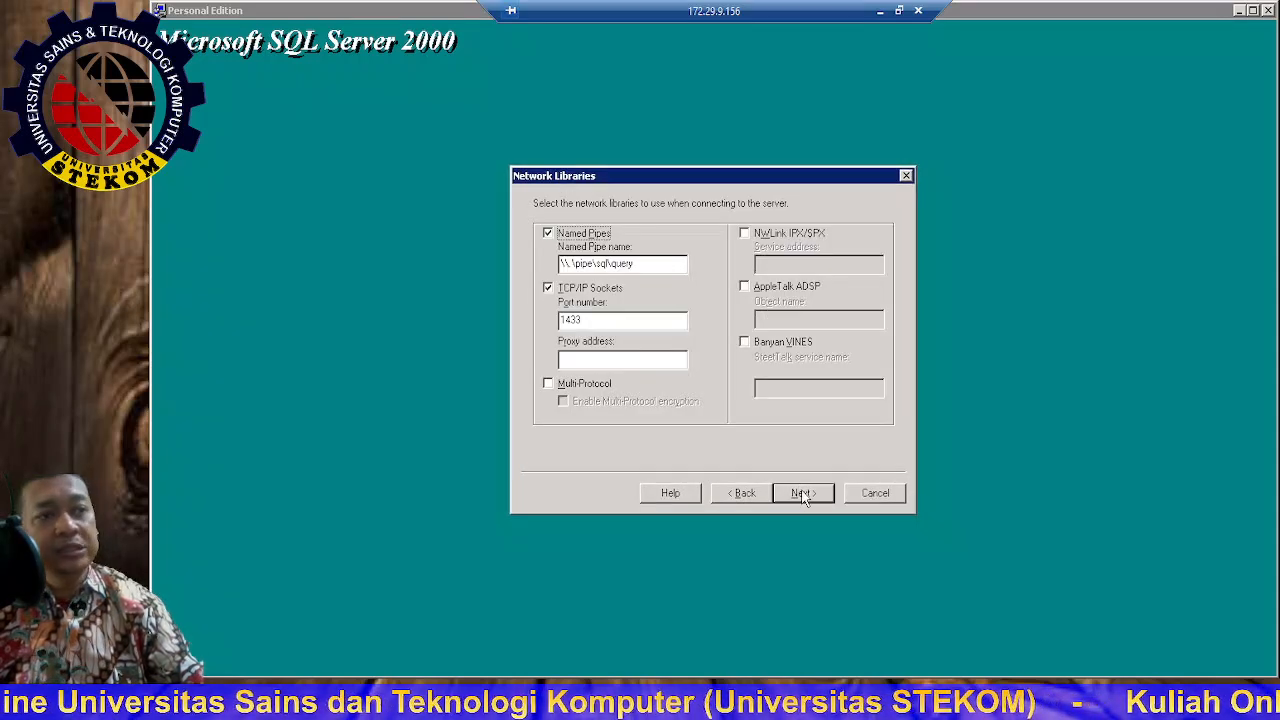
click(804, 495)
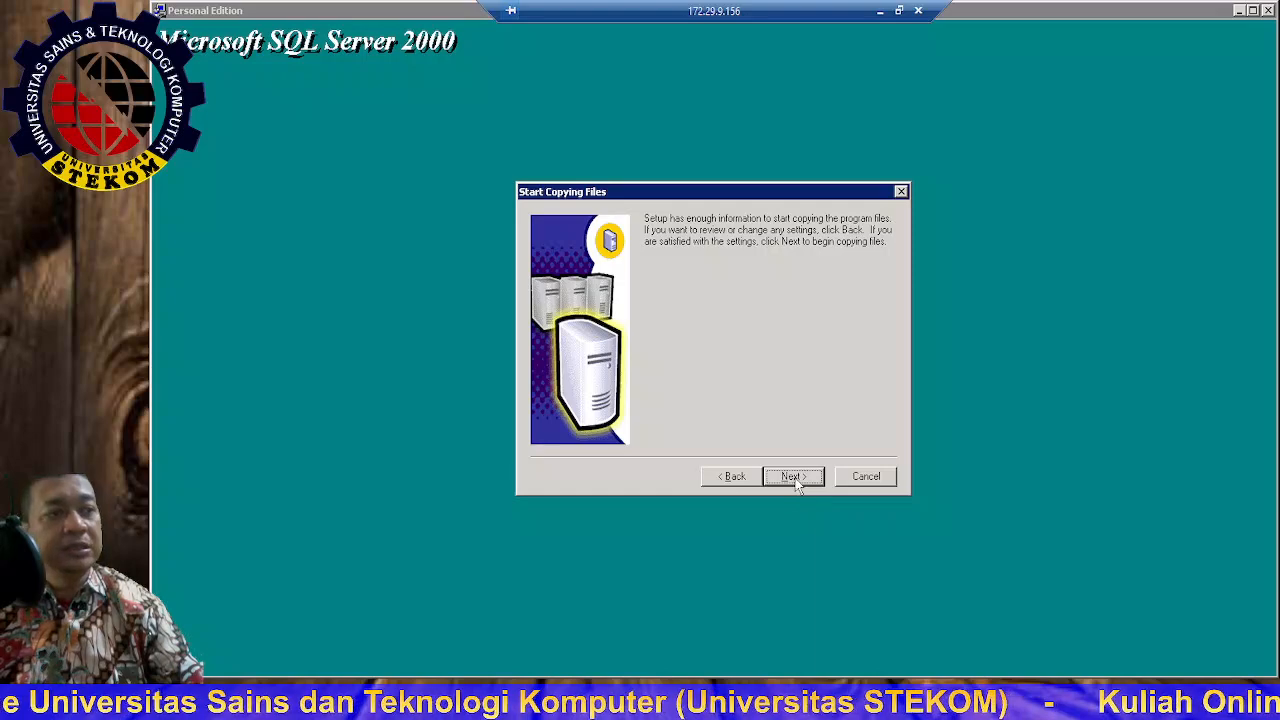
click(795, 478)
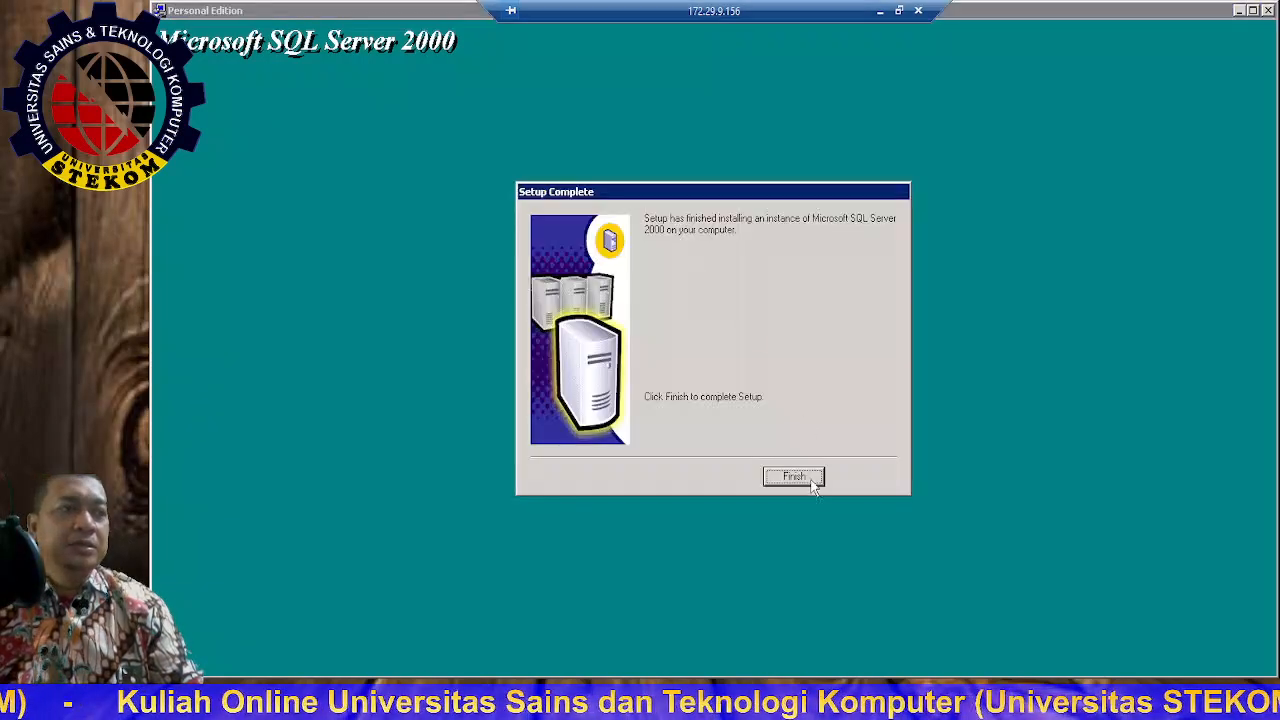
Step: Once file copying completes, click Finish on the Setup Complete page
click(793, 477)
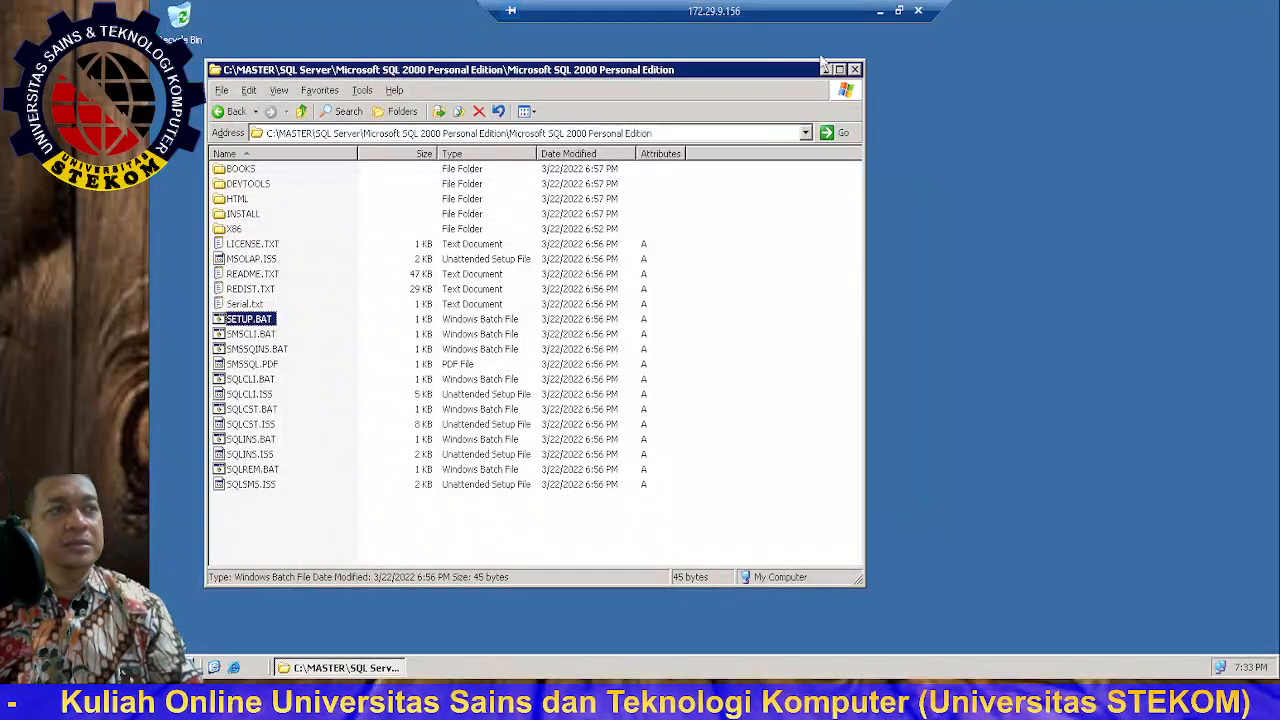
Step: Close the SQL Server folder, launch SQL Server Service Manager, and start the SQL Server service
click(855, 70)
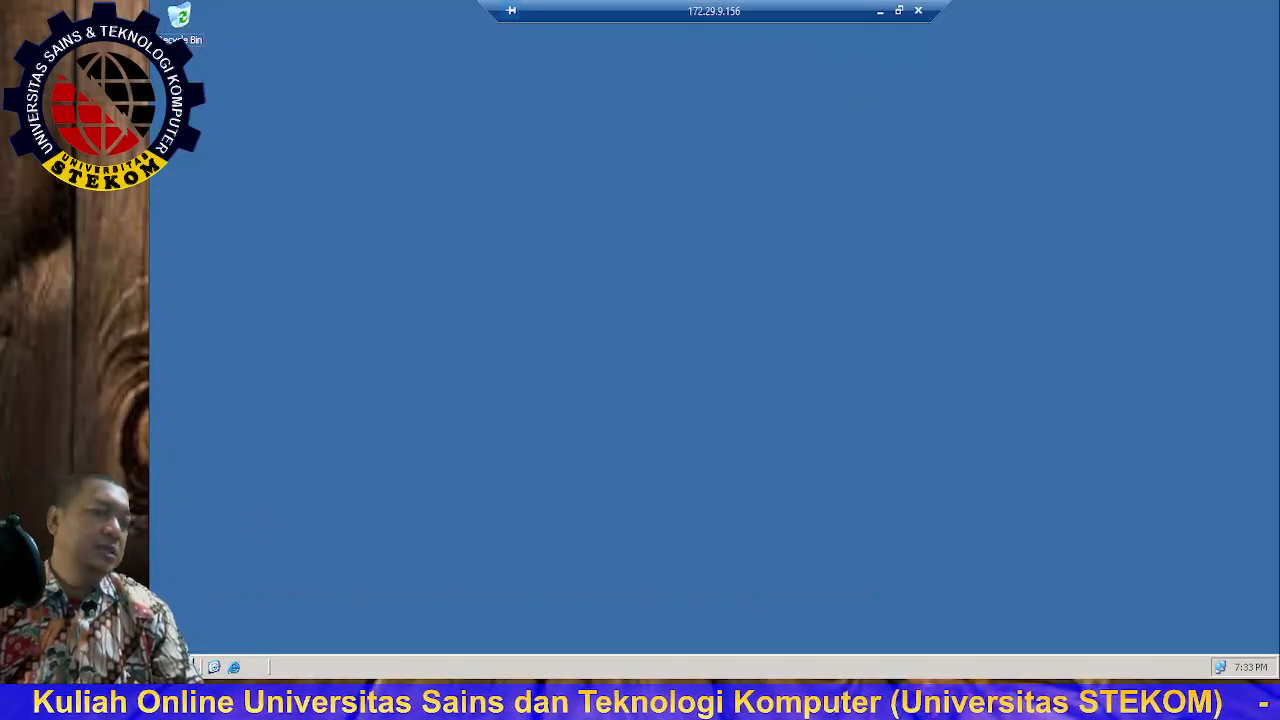
click(178, 667)
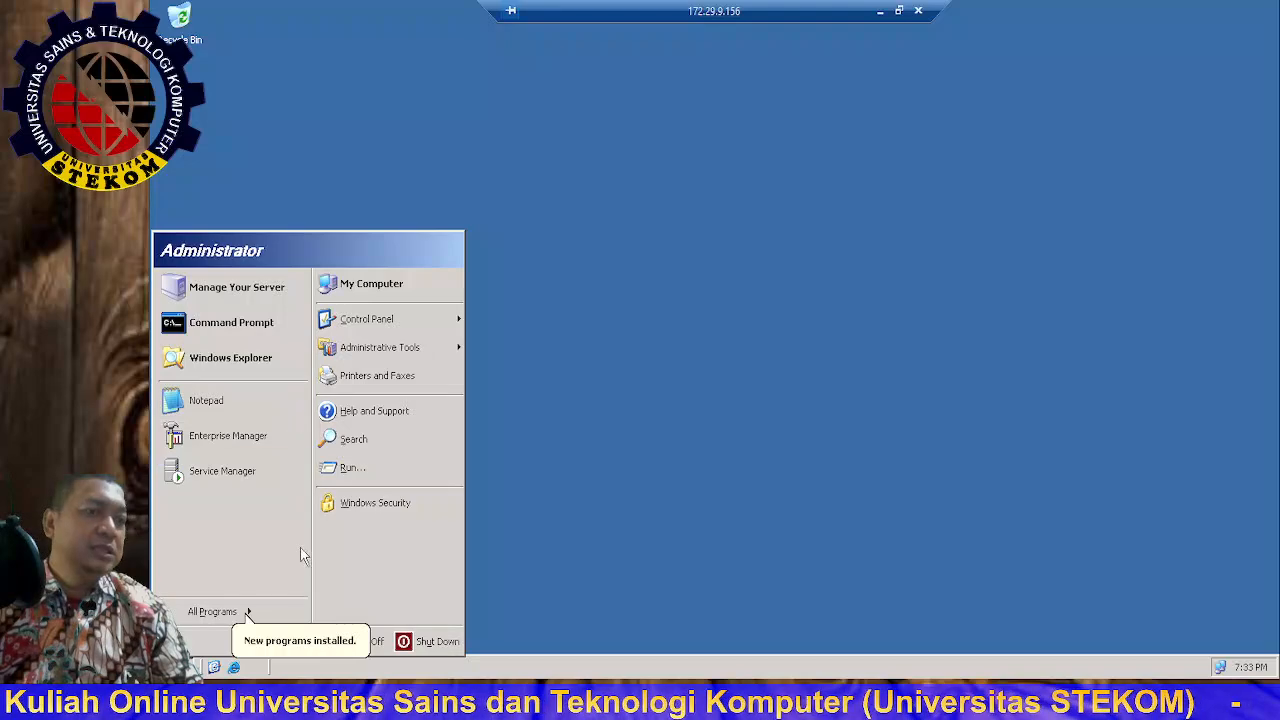
mouse_move(285, 612)
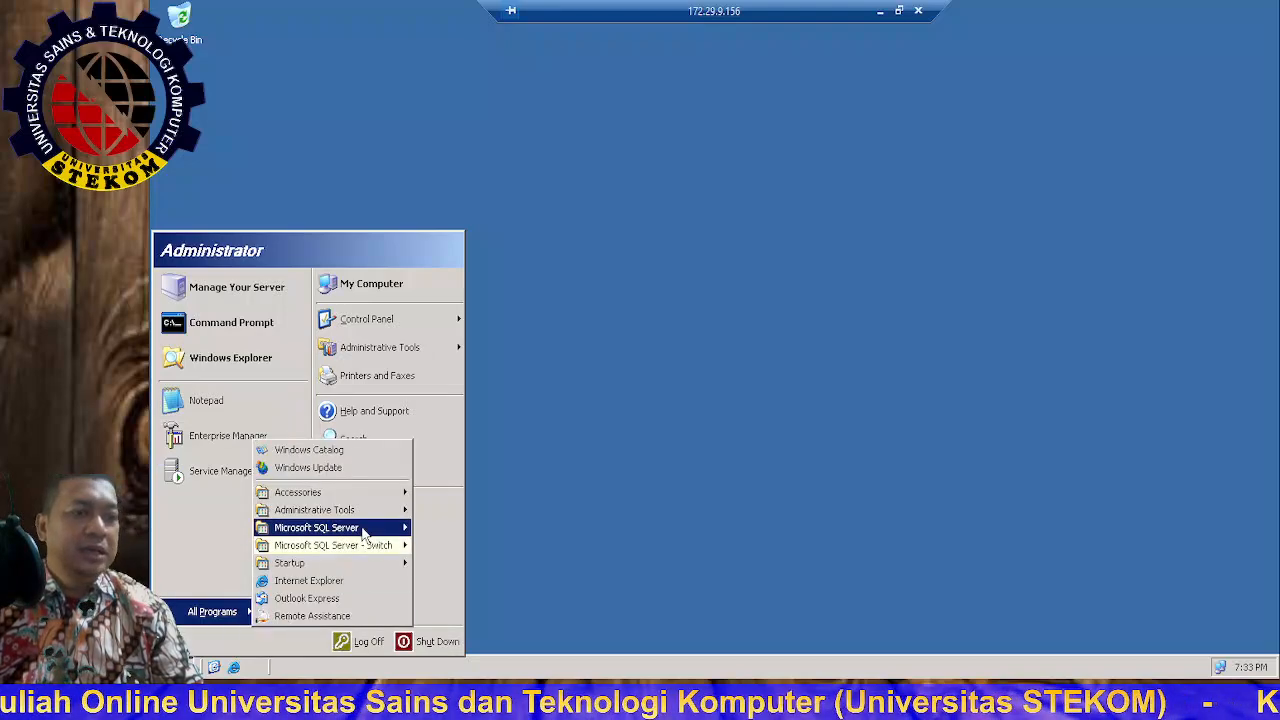
mouse_move(364, 532)
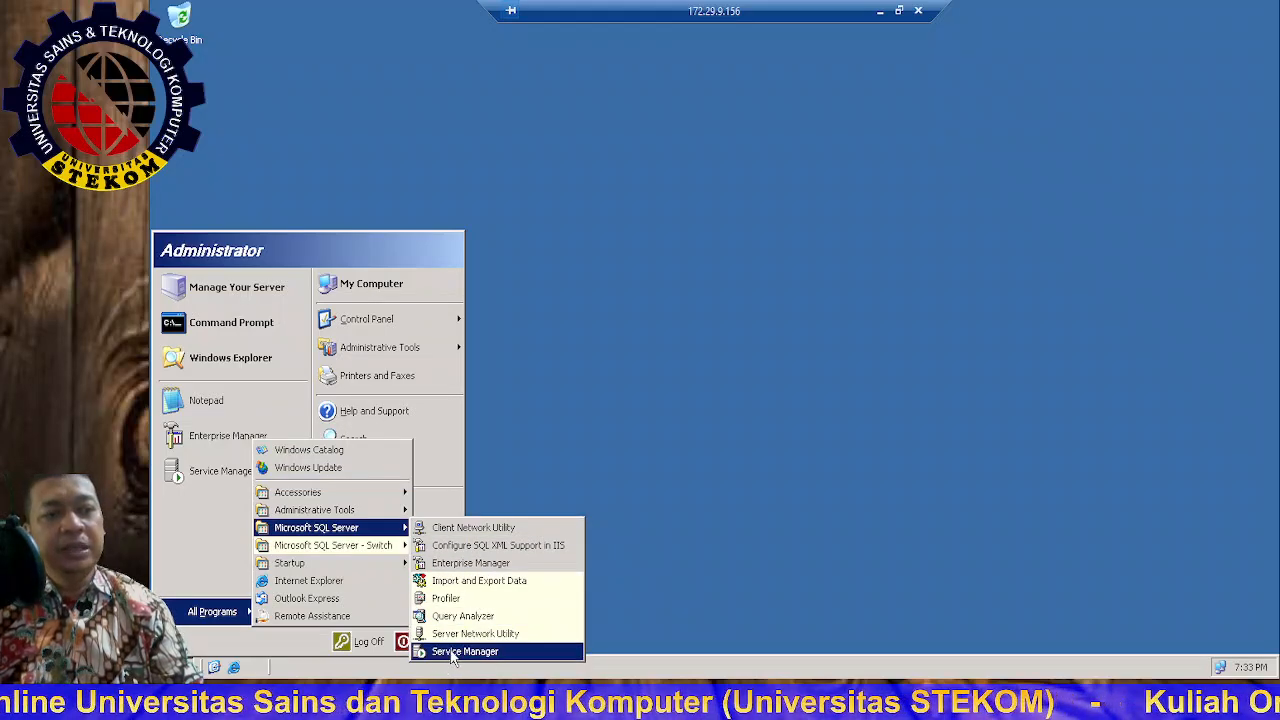
click(484, 652)
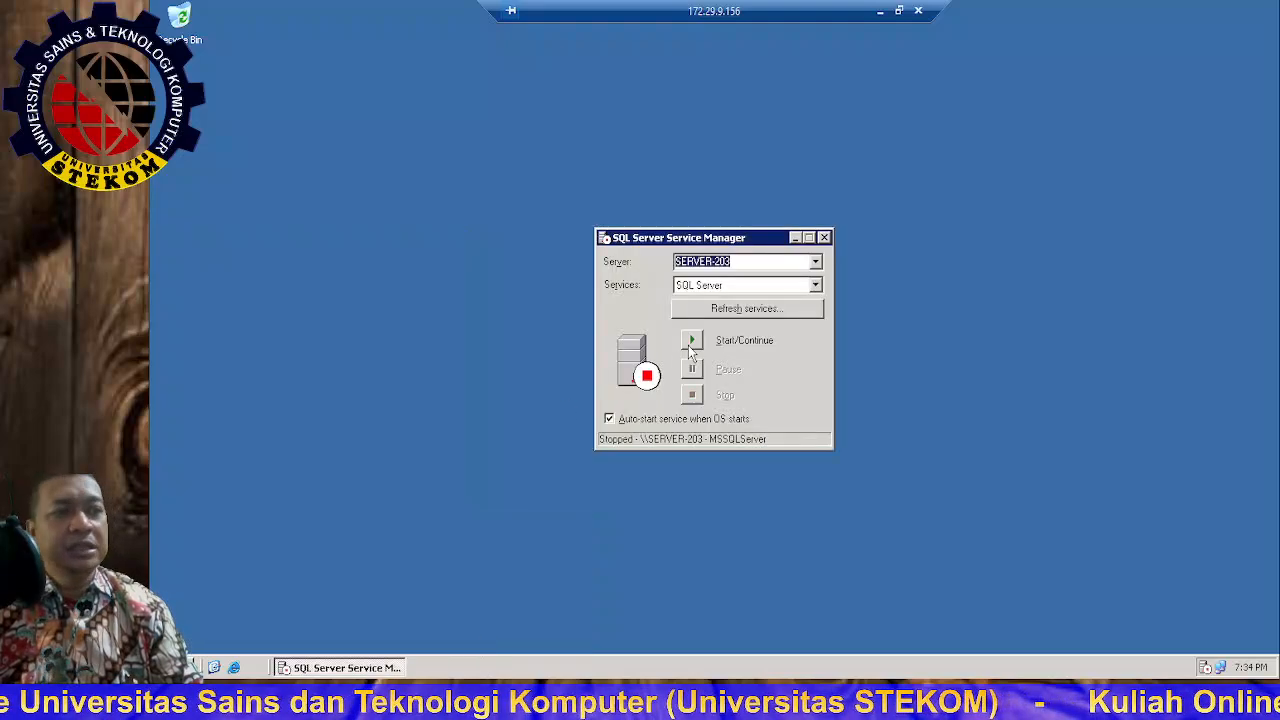
click(689, 345)
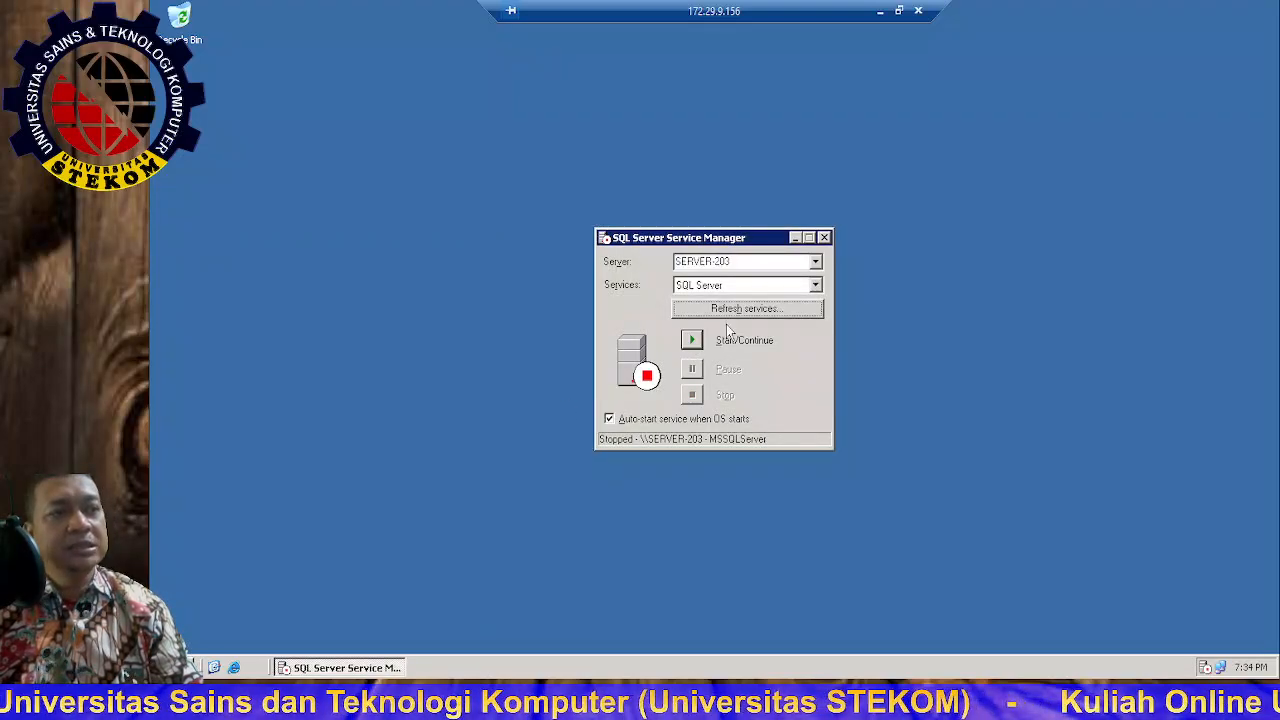
Step: After checking DTC and Microsoft Search, set SQL Server Agent to auto-start, start it, and close
click(816, 286)
click(795, 301)
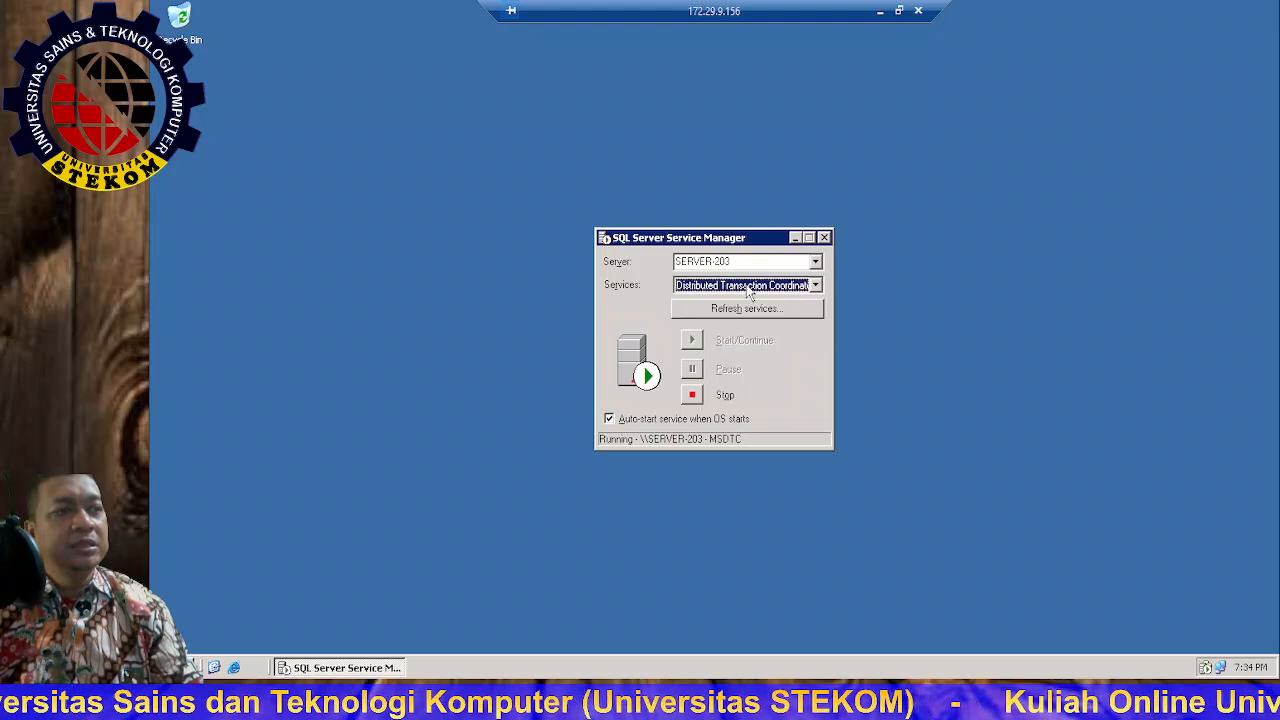
click(816, 286)
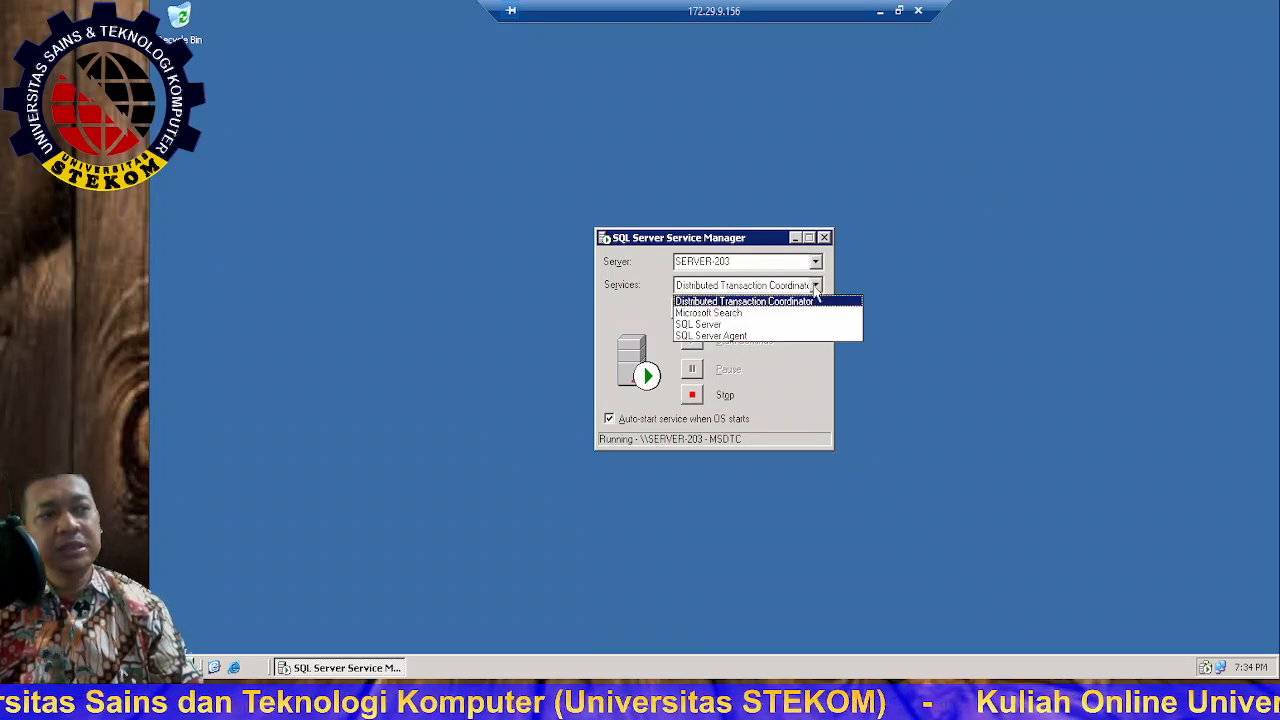
click(729, 314)
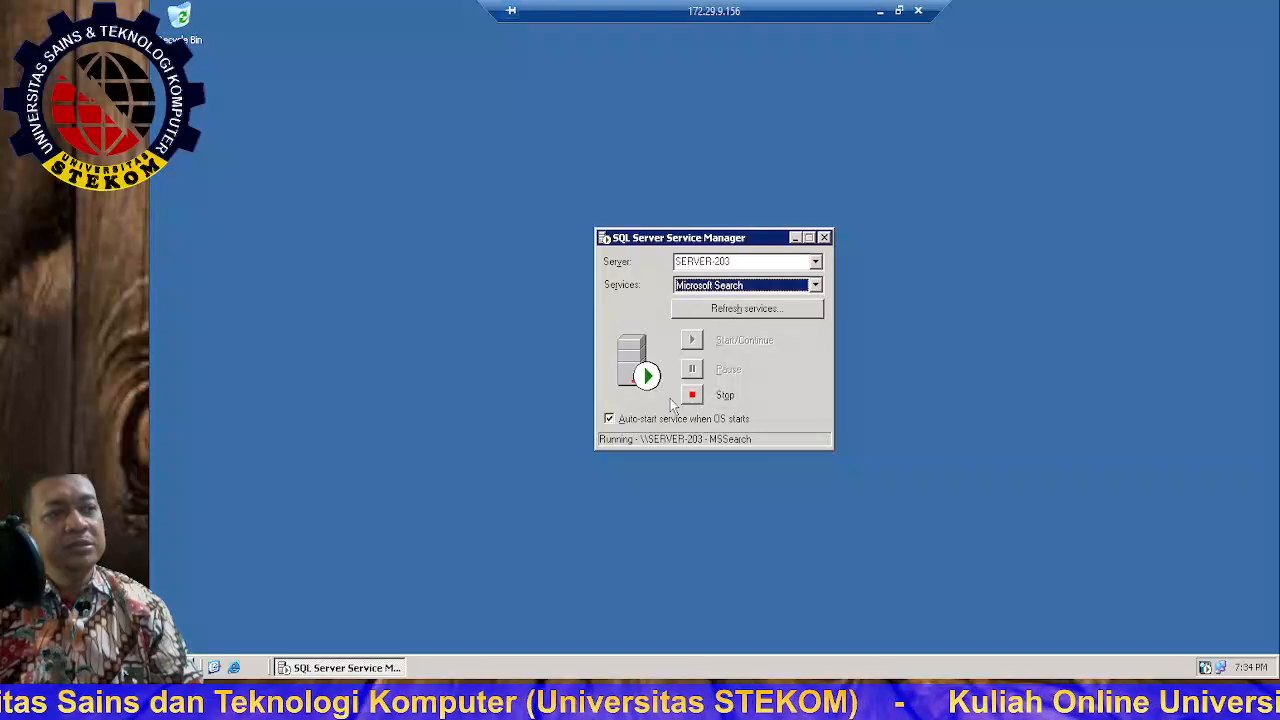
click(816, 286)
click(745, 334)
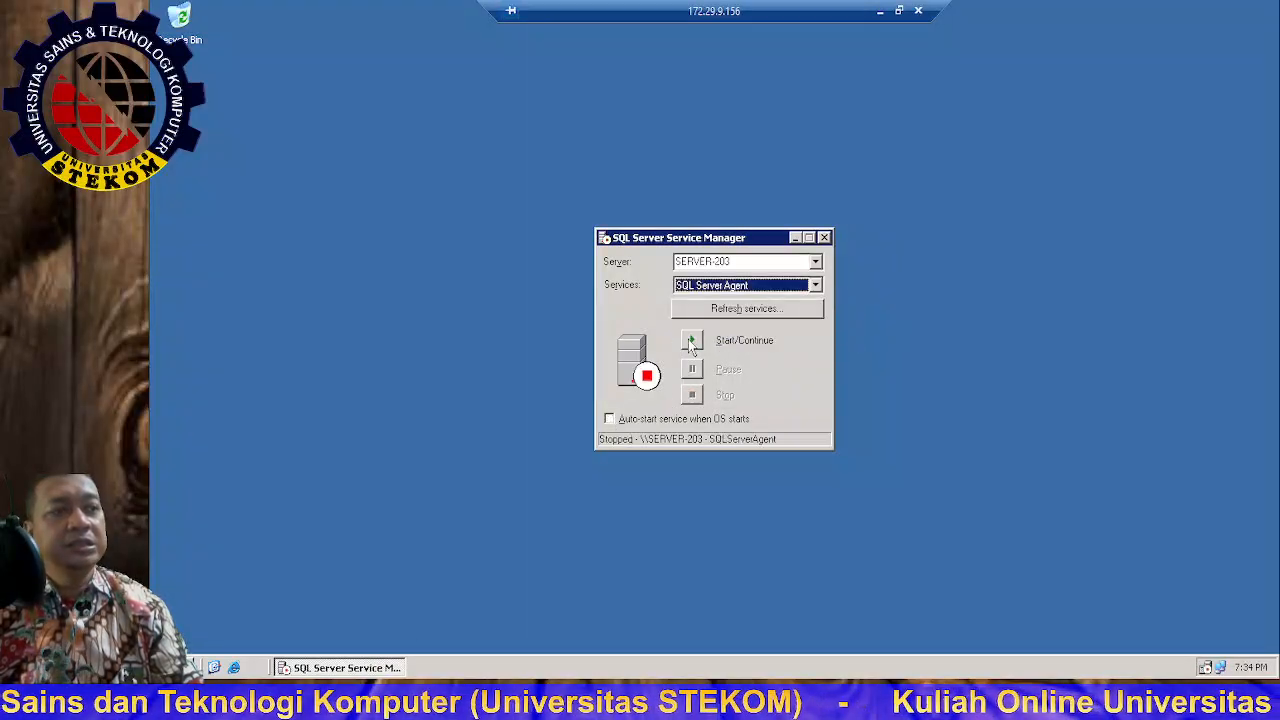
click(612, 420)
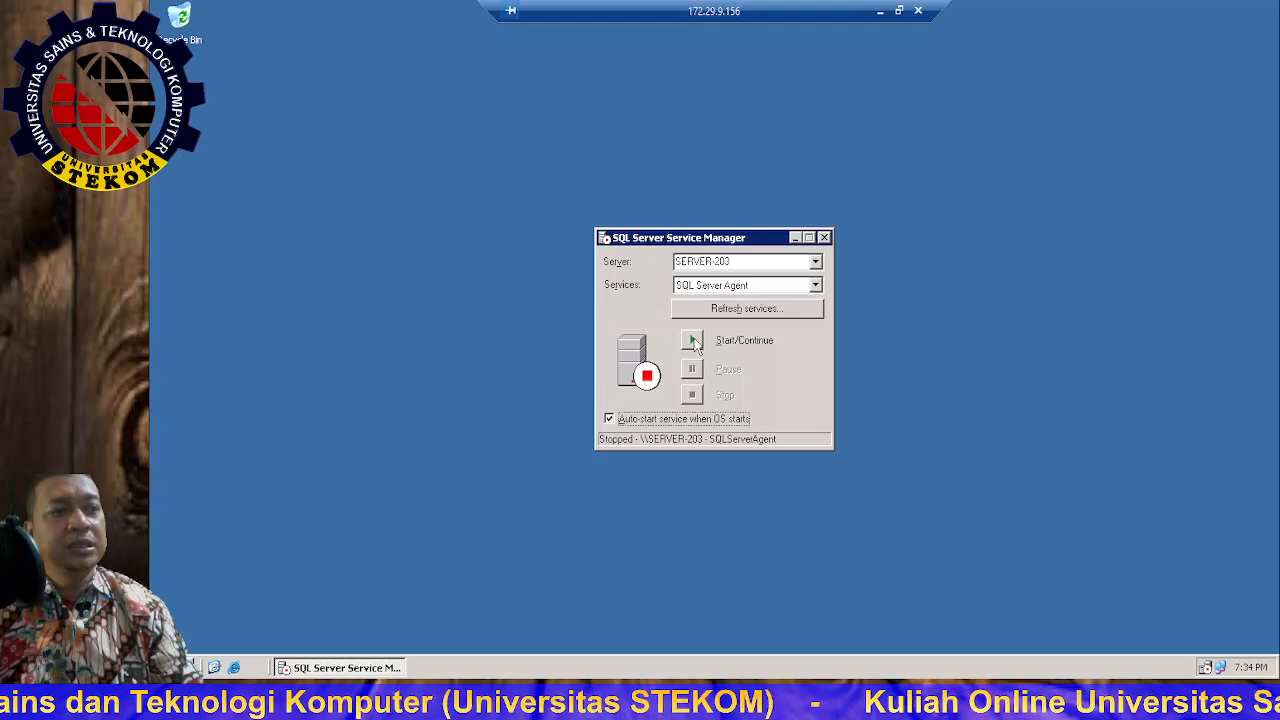
click(691, 340)
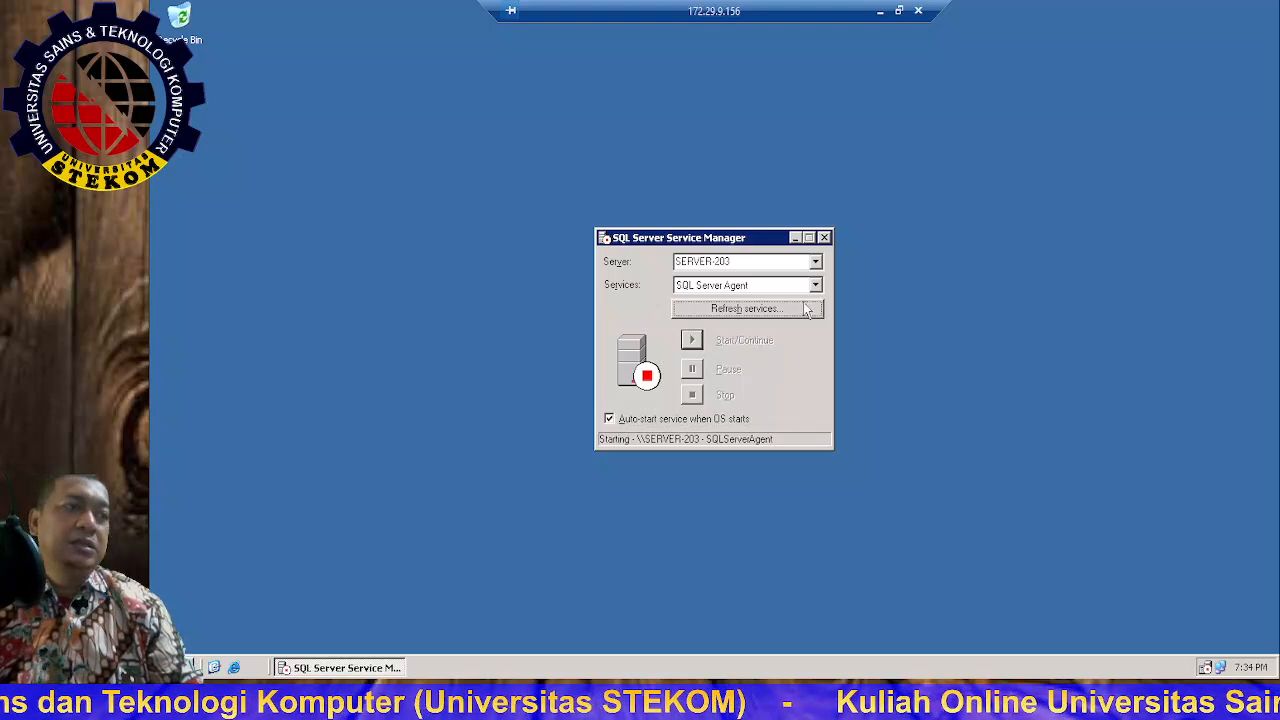
click(824, 238)
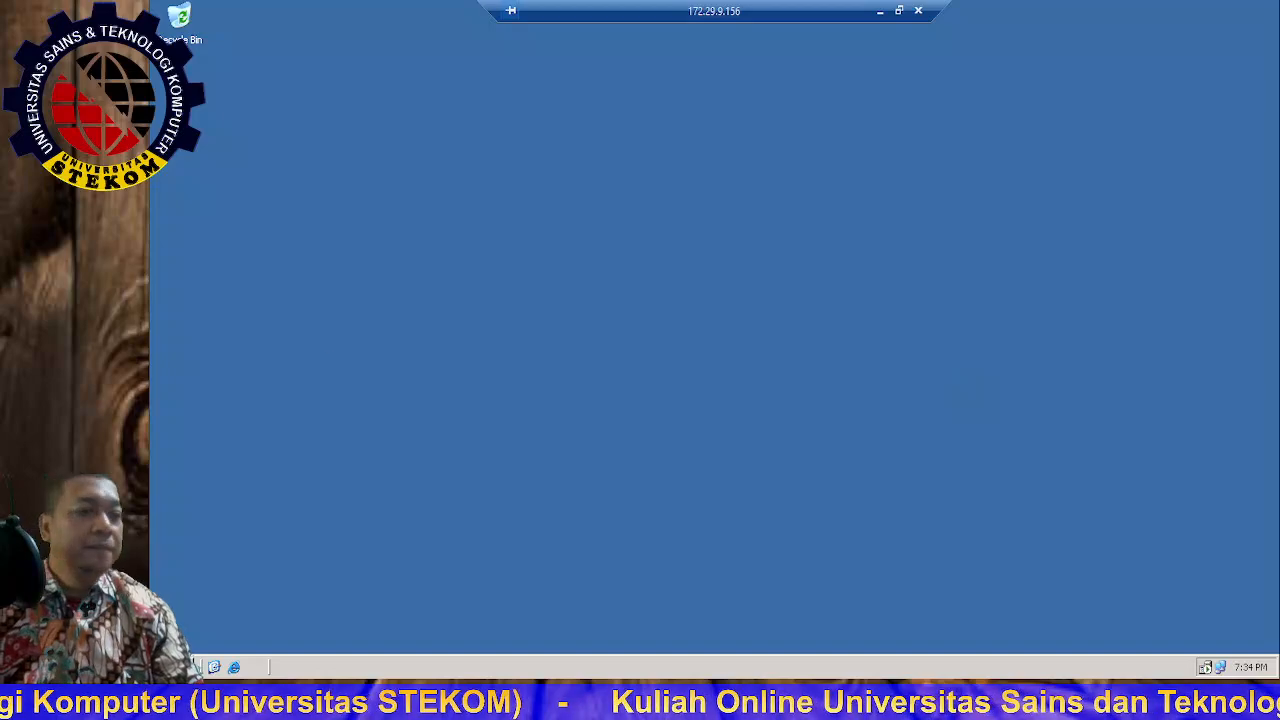
Step: Launch Enterprise Manager from the Microsoft SQL Server programs, closing the stray Help and Support Center
click(178, 667)
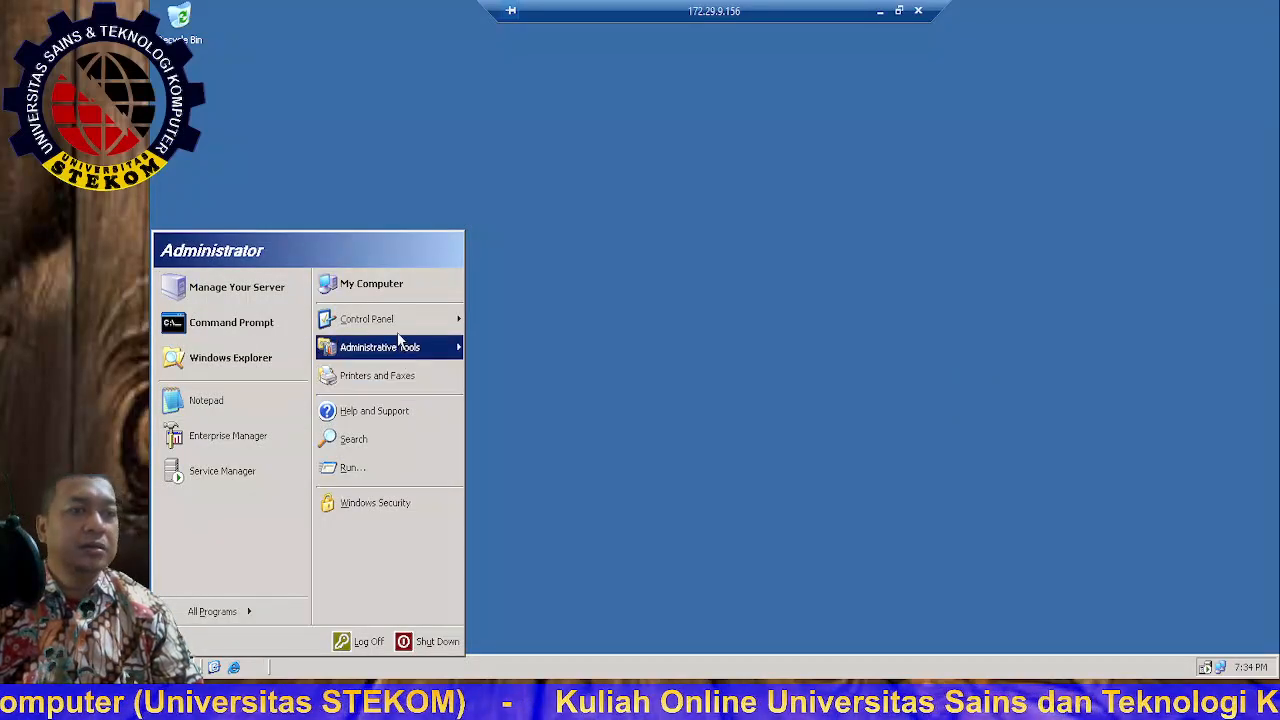
click(275, 614)
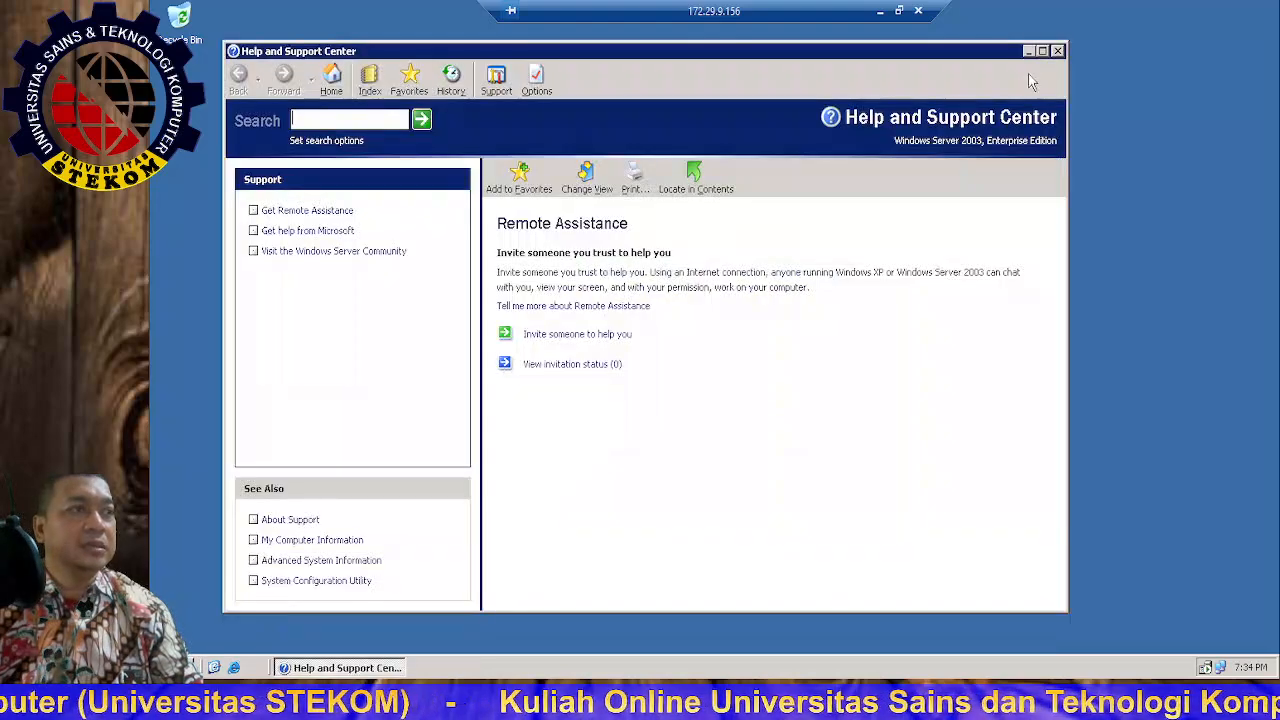
click(1058, 51)
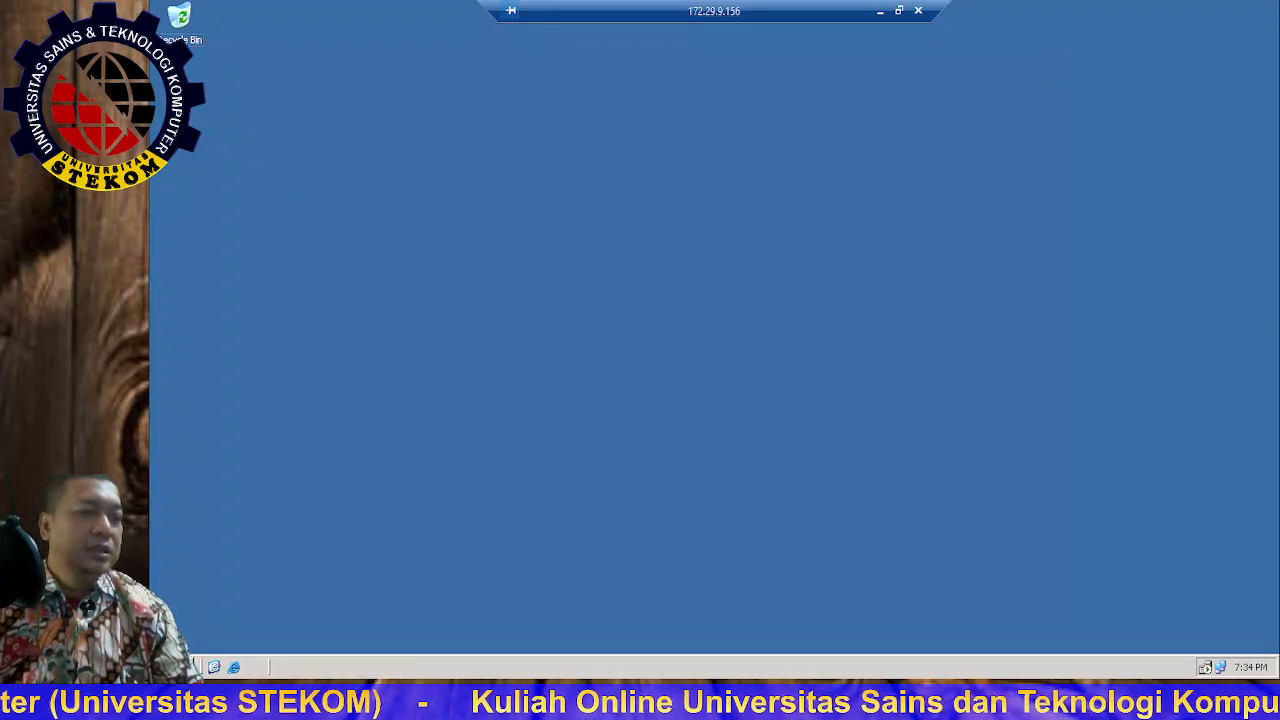
click(205, 666)
mouse_move(268, 611)
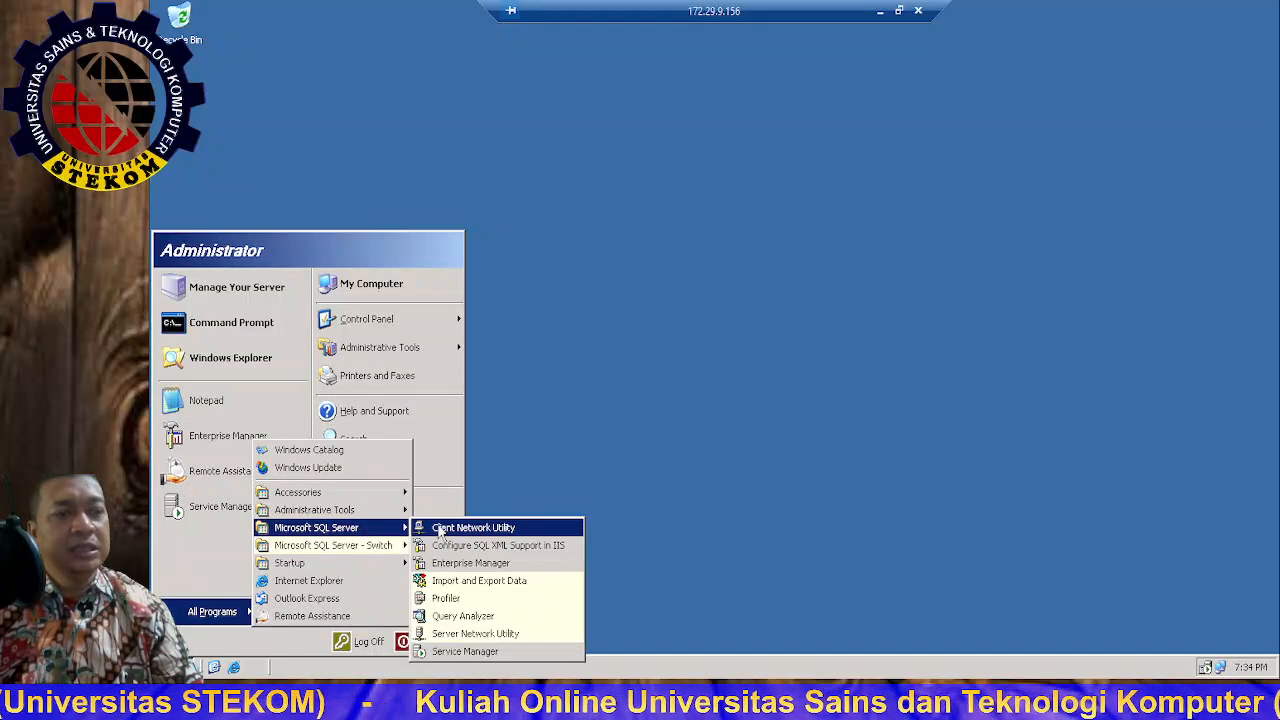
click(489, 566)
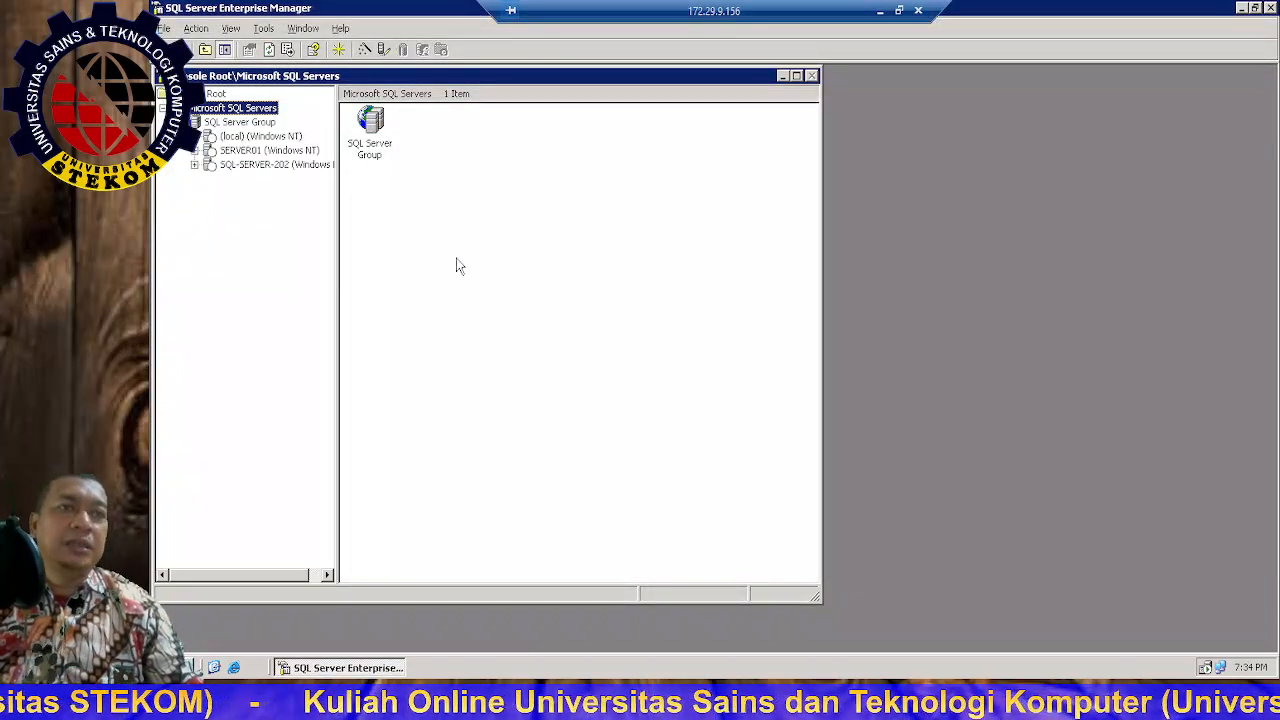
click(231, 152)
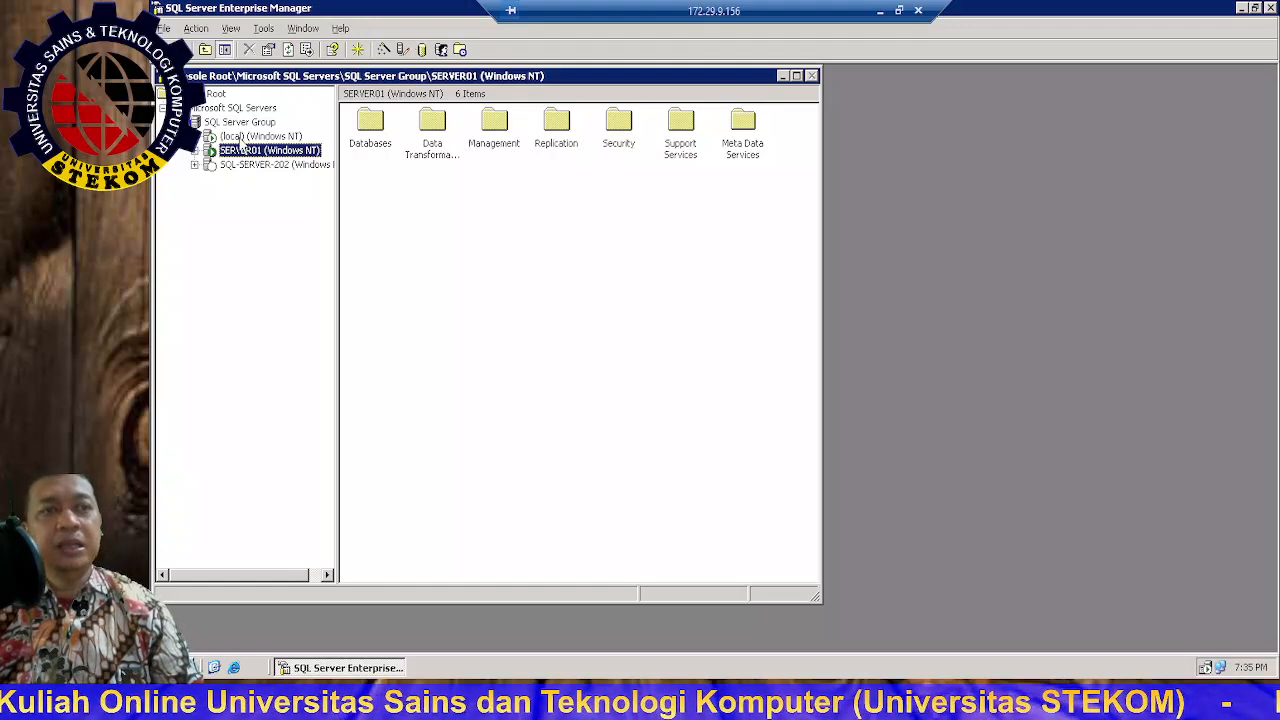
click(245, 137)
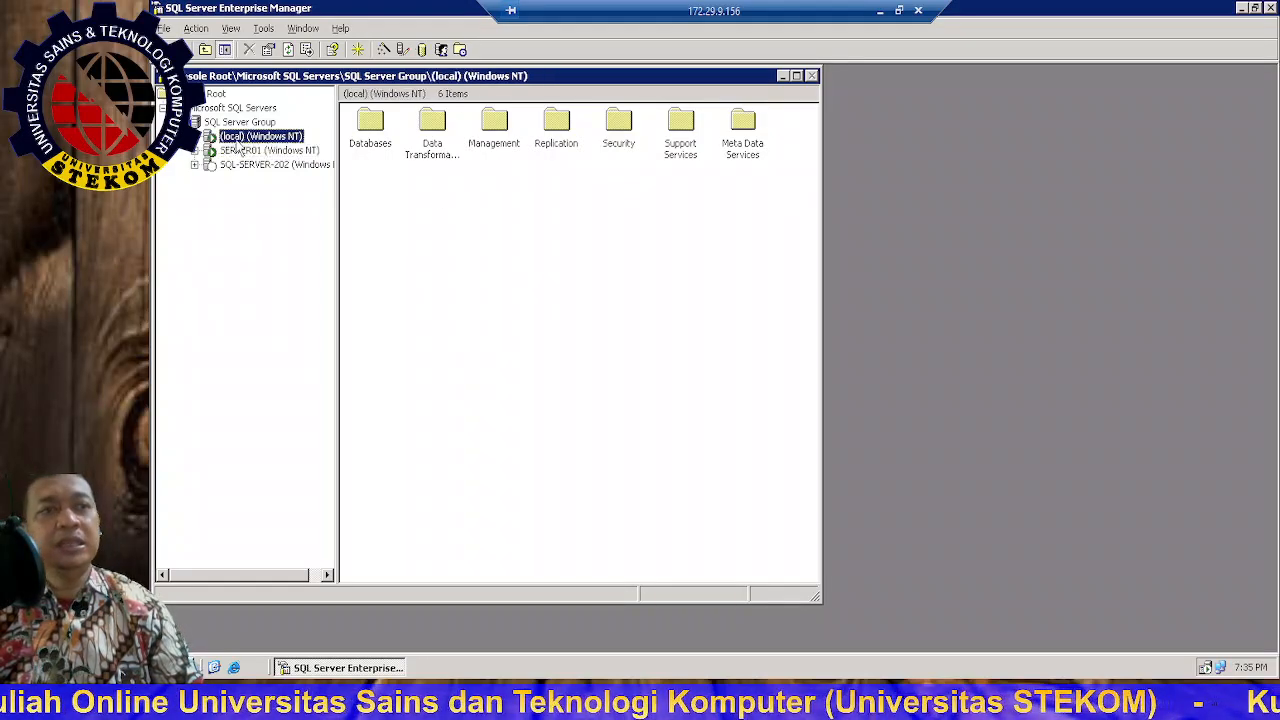
click(233, 158)
right_click(235, 158)
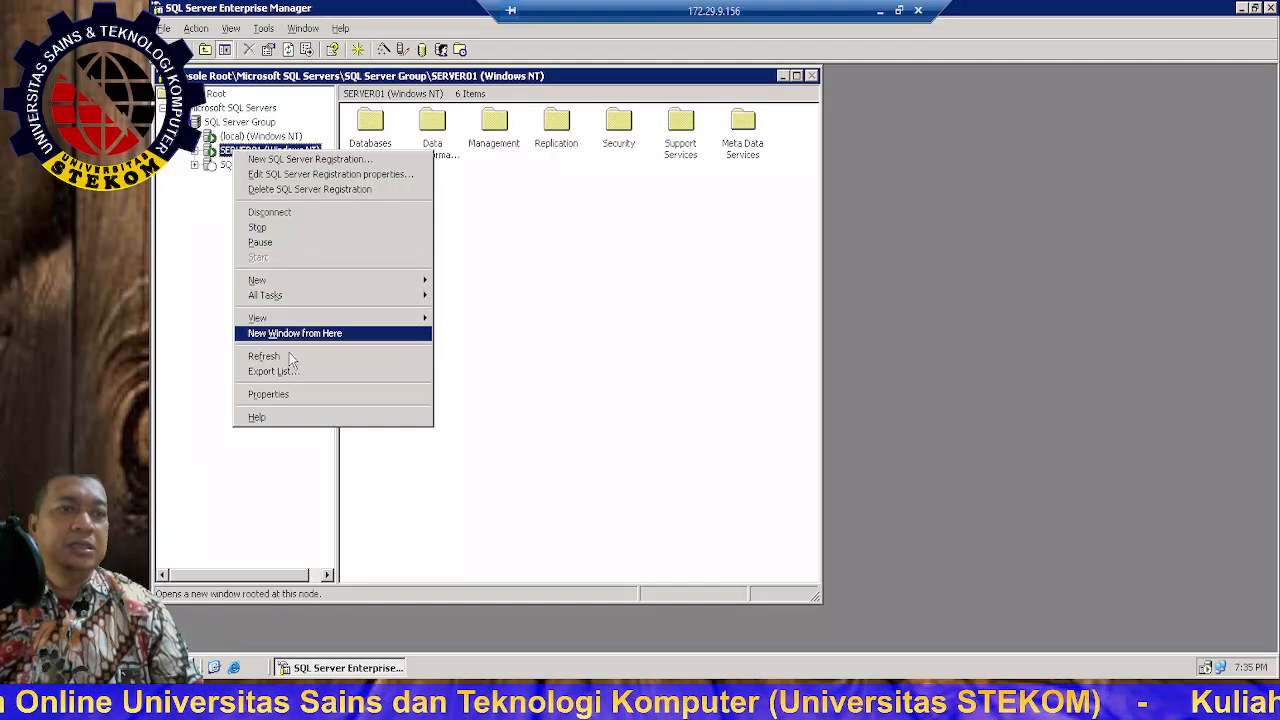
click(279, 396)
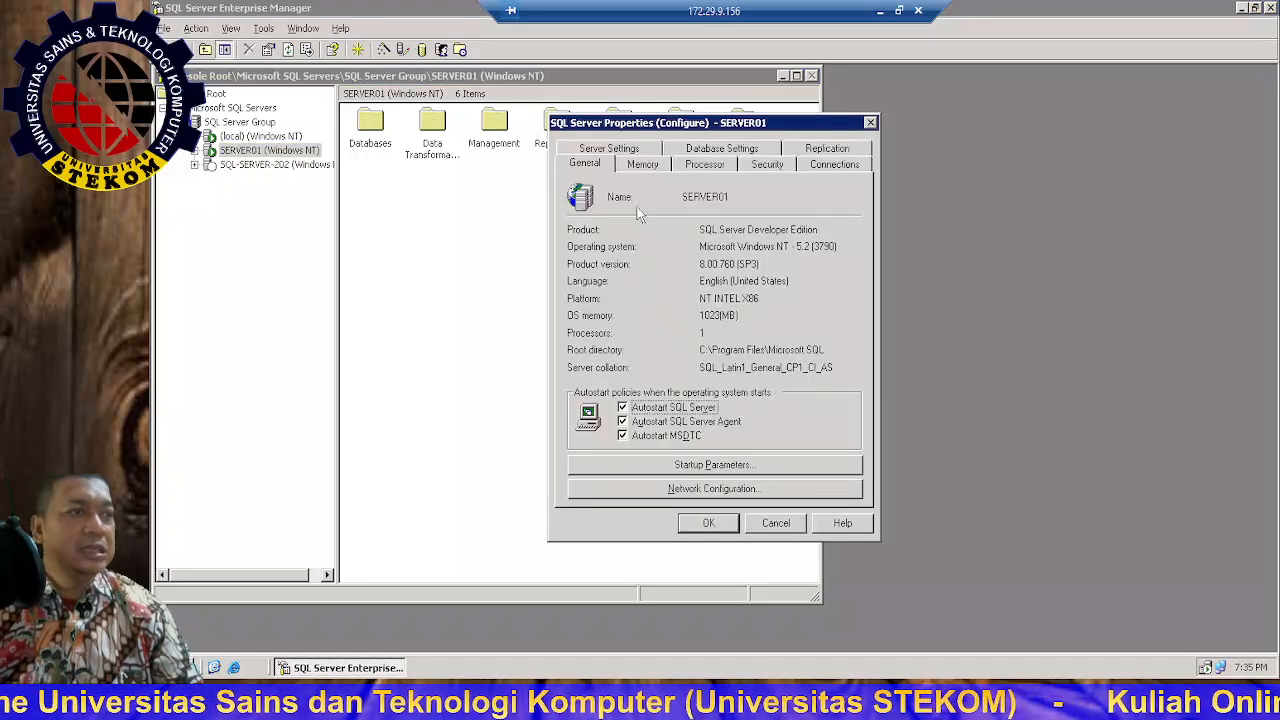
click(722, 149)
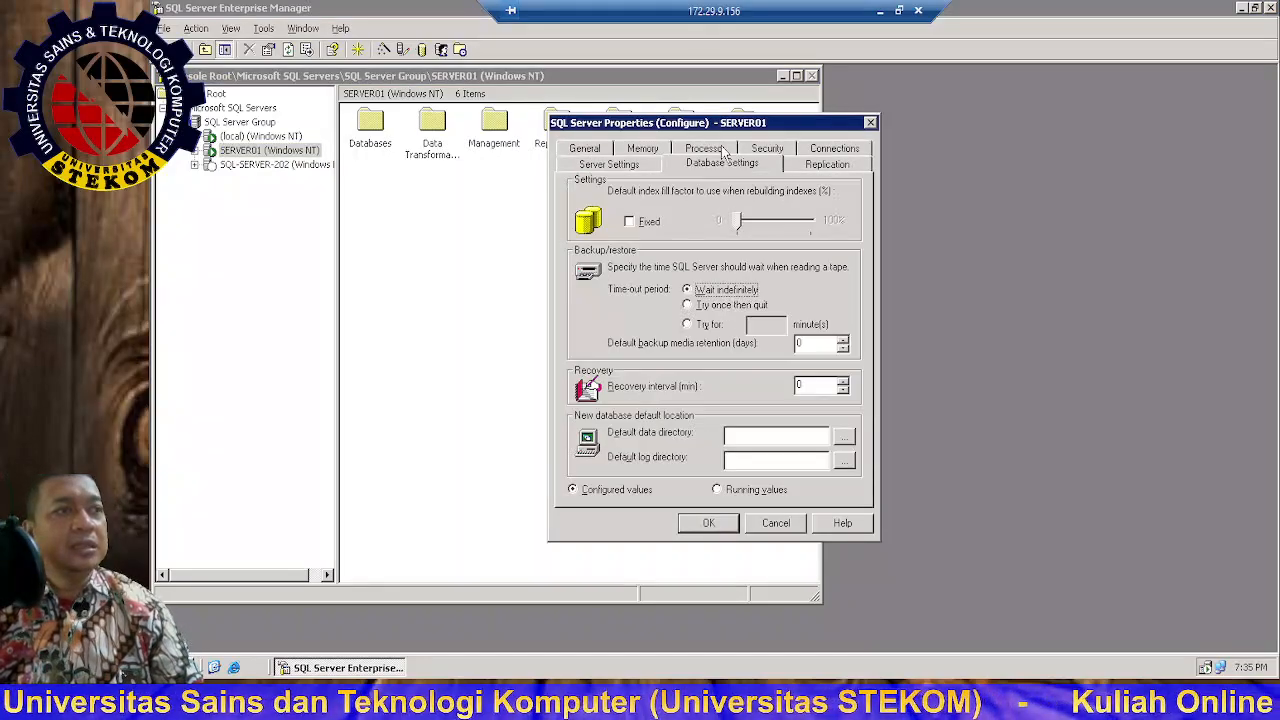
click(632, 170)
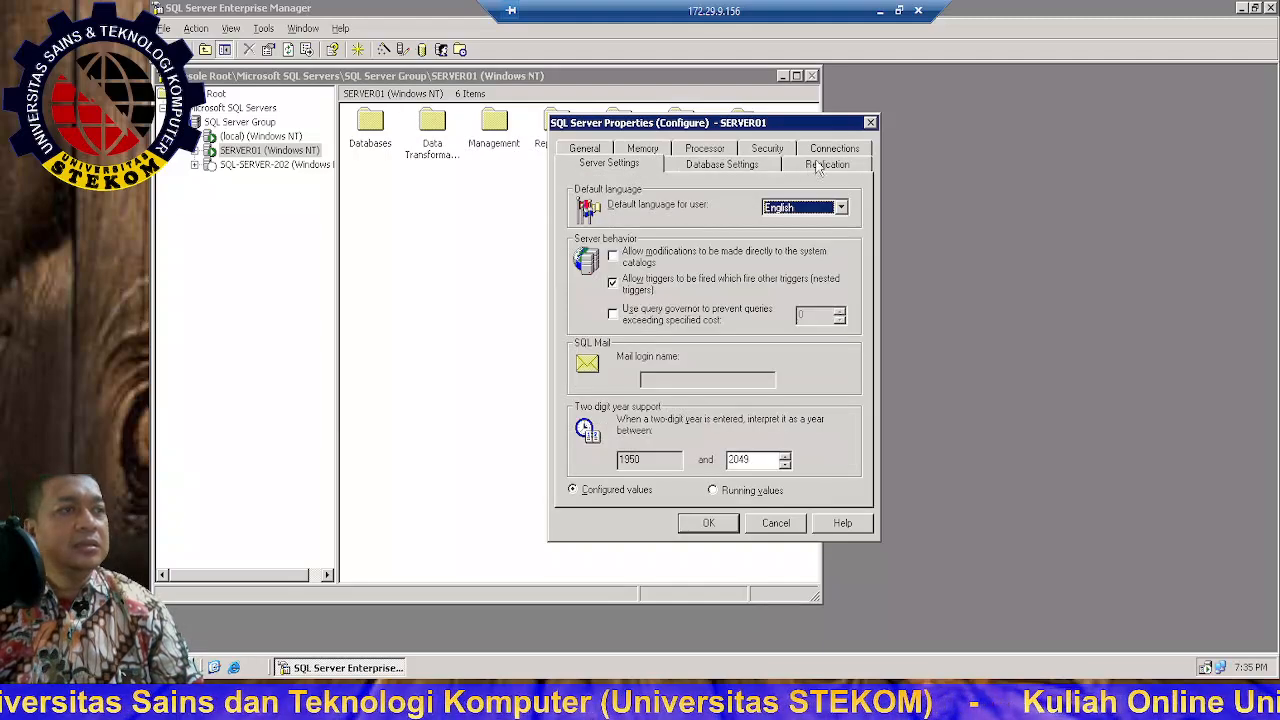
click(825, 153)
click(620, 150)
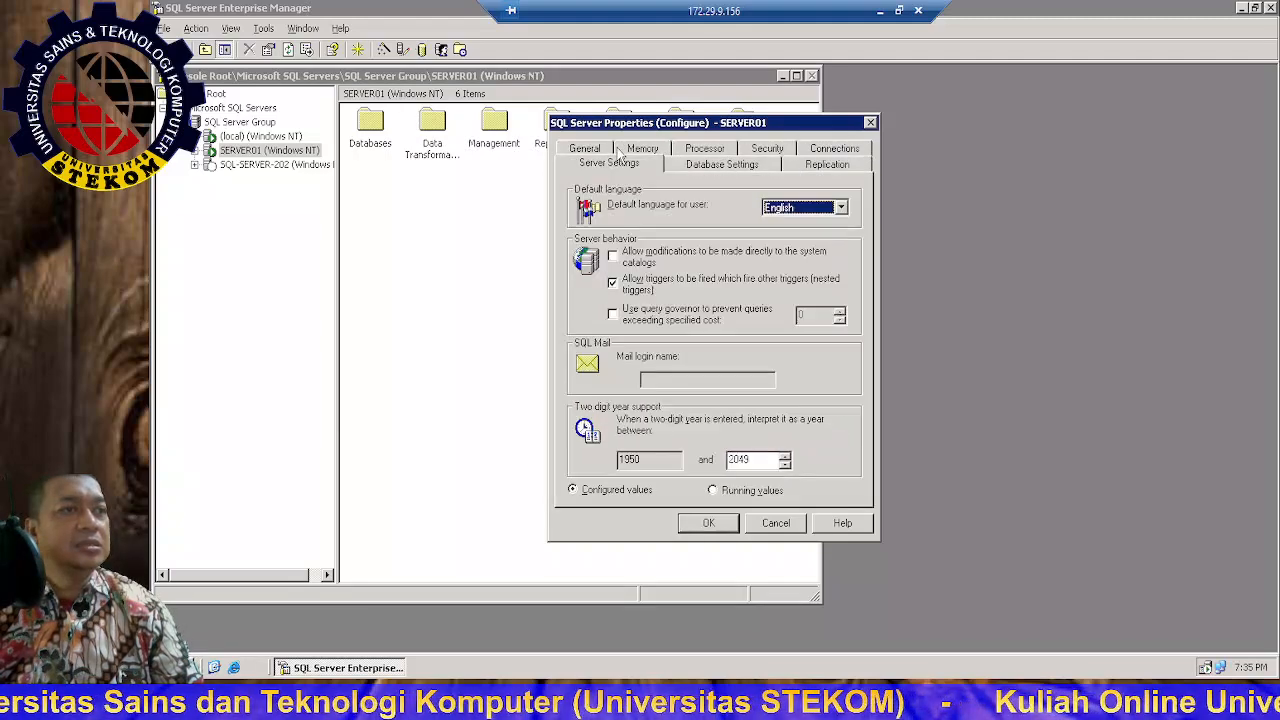
click(728, 168)
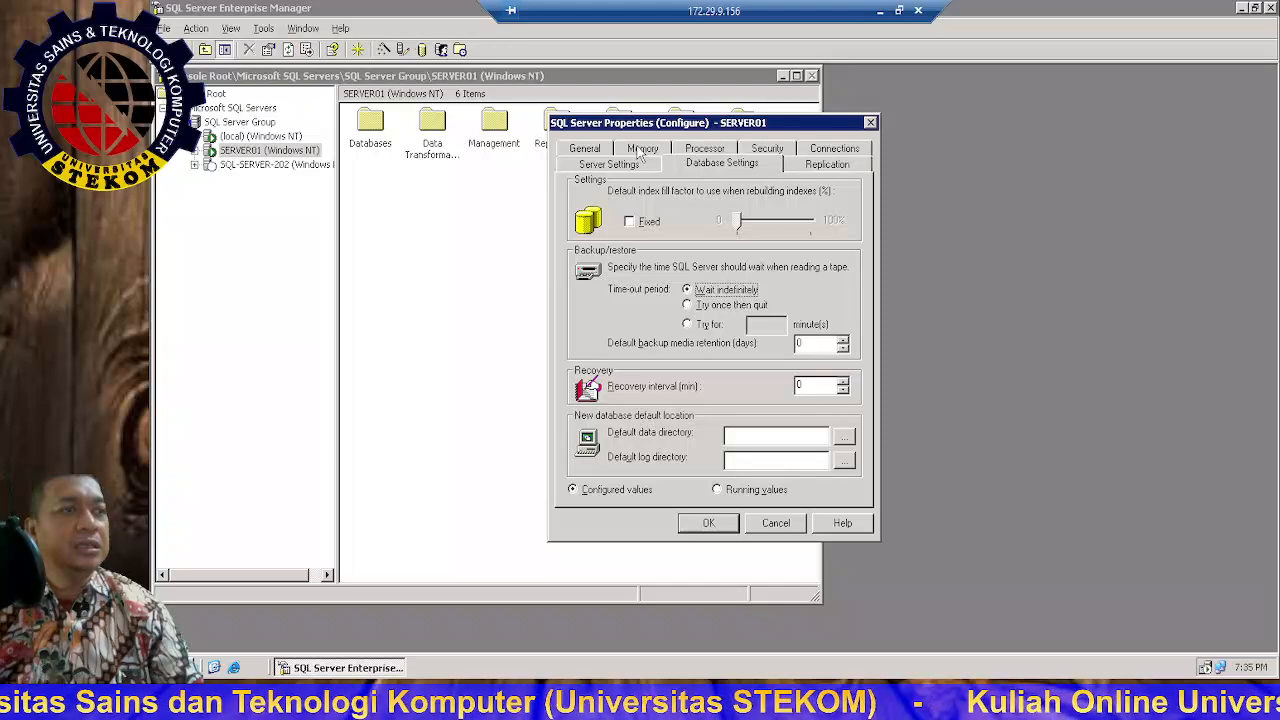
click(640, 150)
click(870, 123)
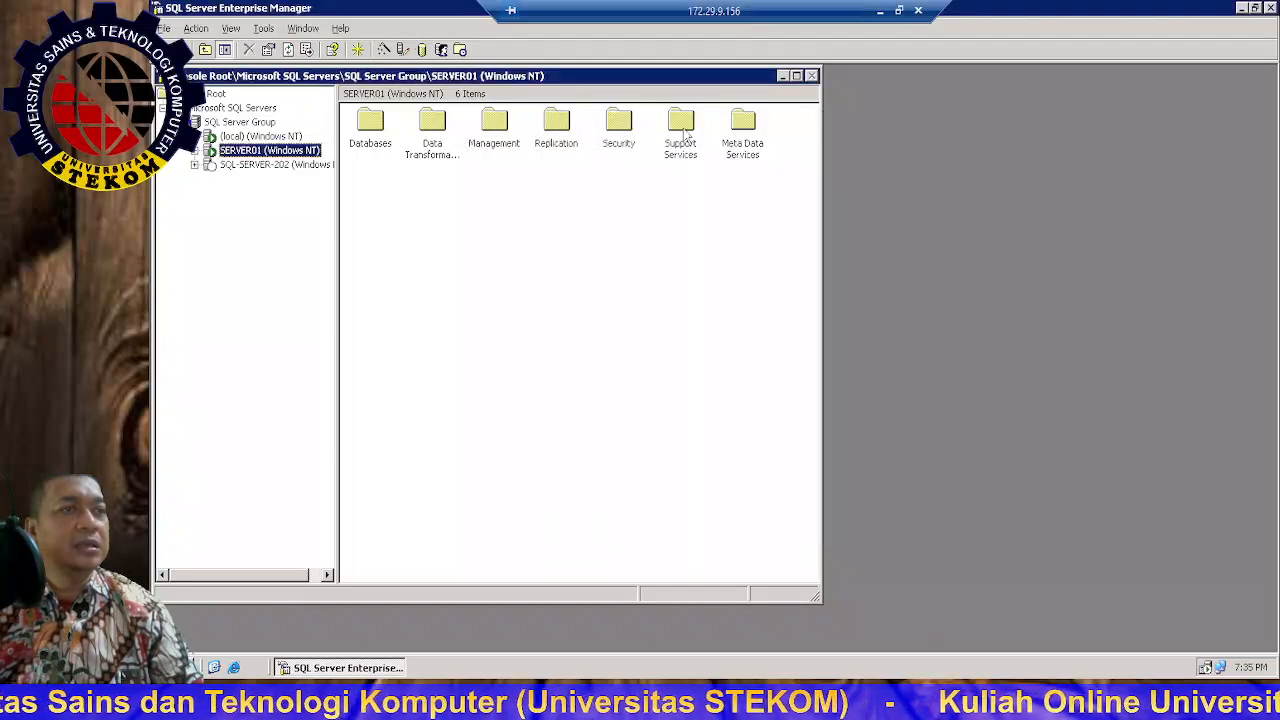
Step: Review SERVER01's registration properties without changes, then switch to the SQL SERVER 1 VM window
right_click(244, 156)
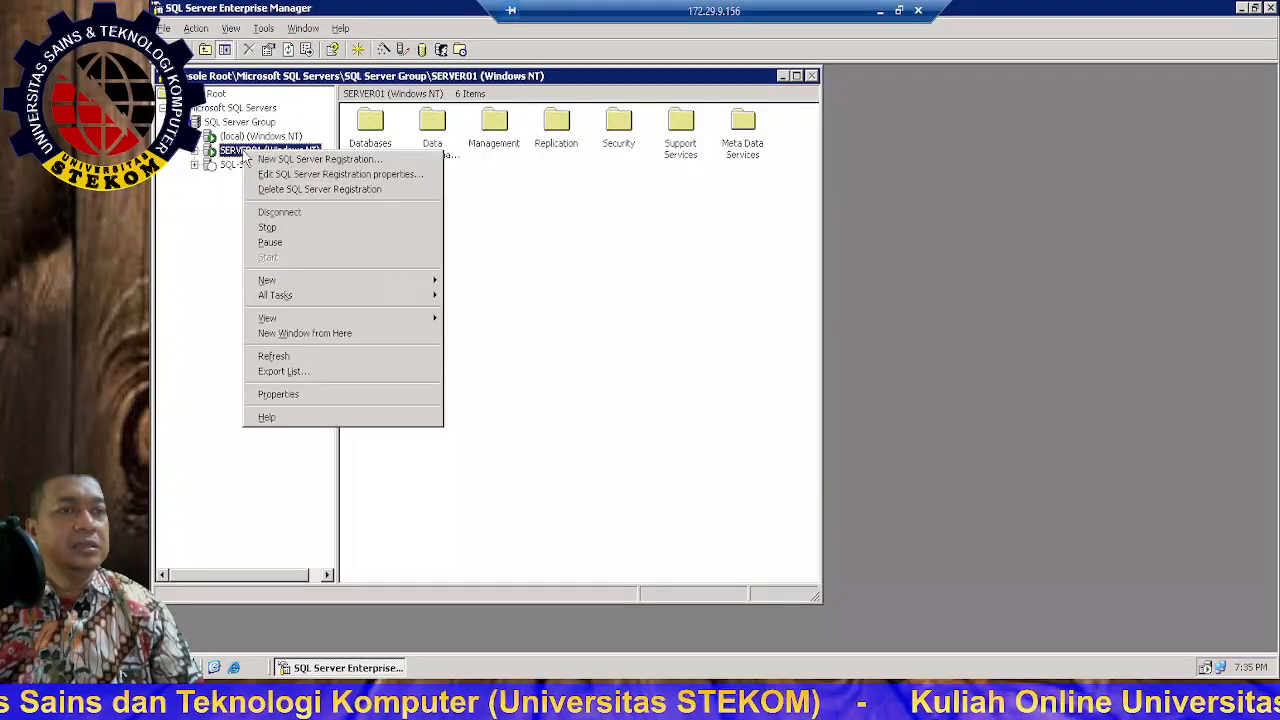
click(325, 175)
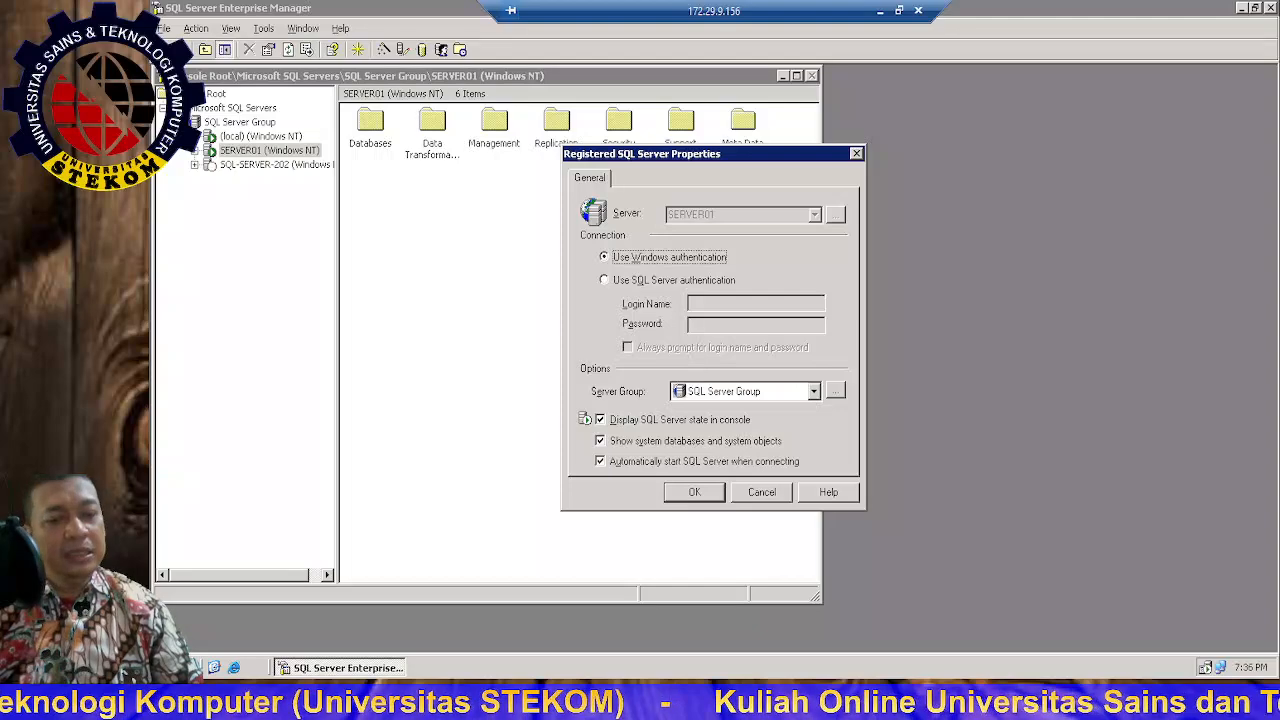
click(856, 155)
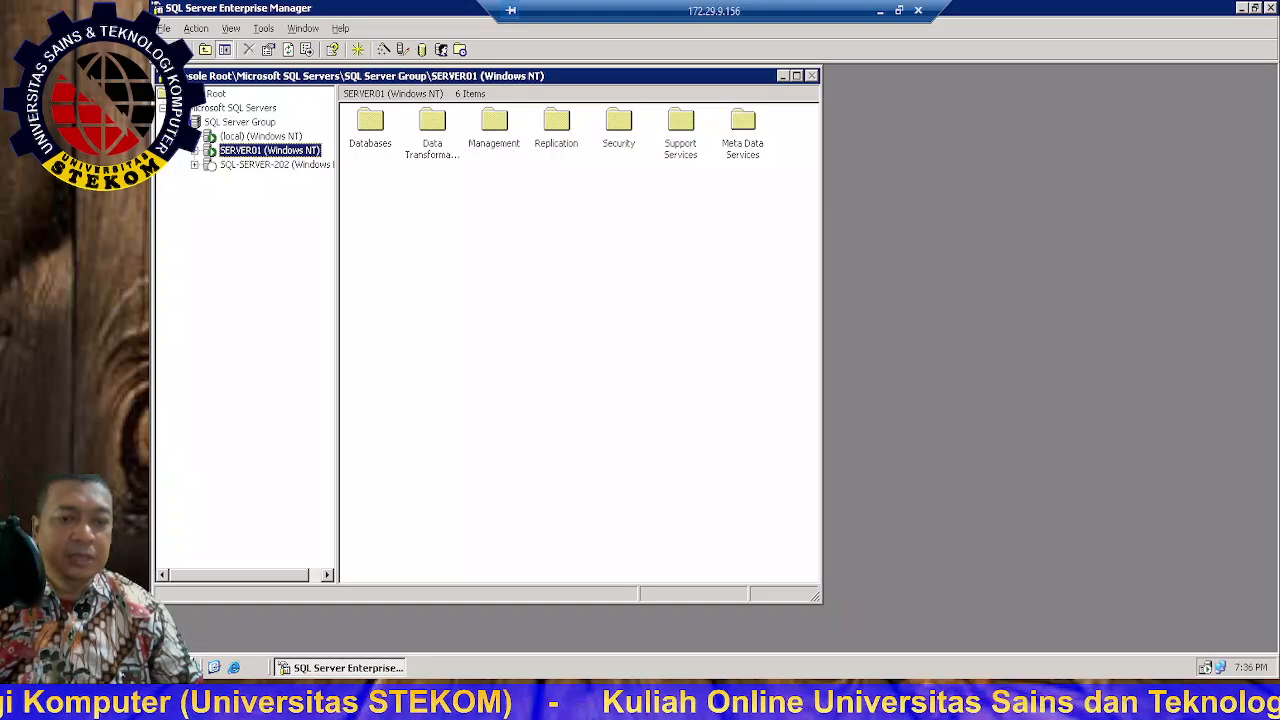
click(880, 11)
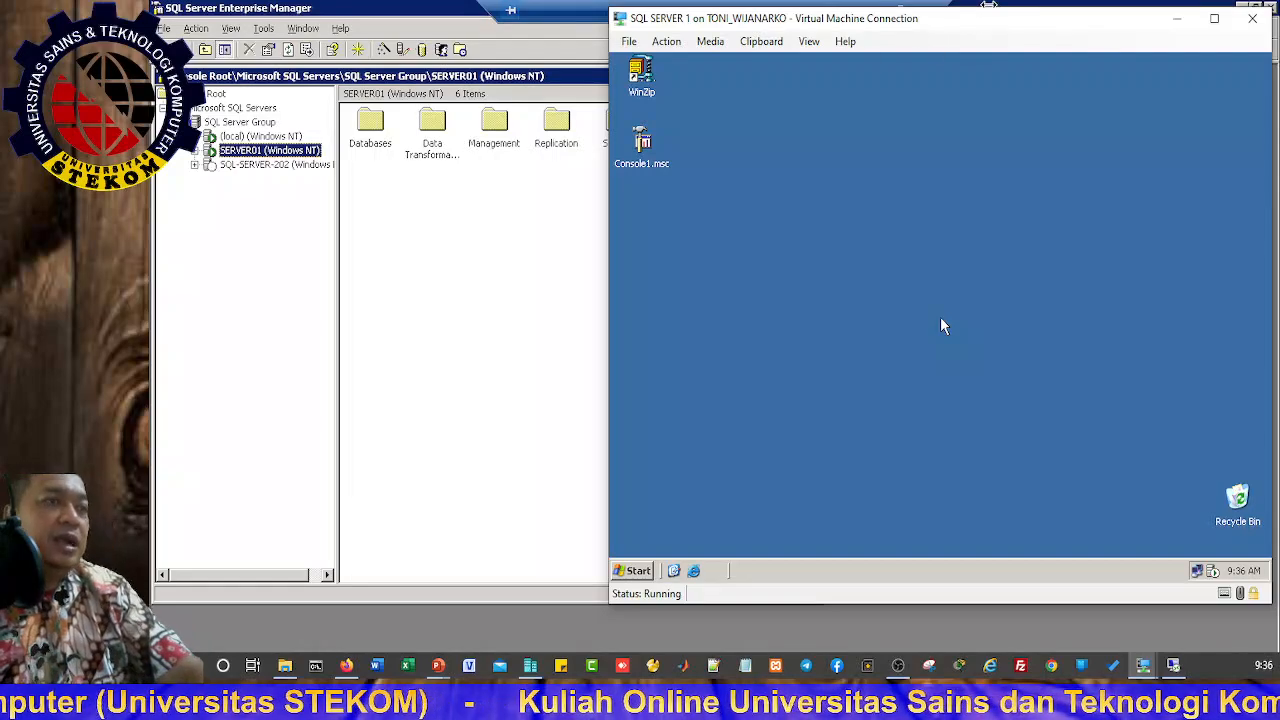
Step: Inside the VM, launch Enterprise Manager maximized and expand SQL Server Group to its four servers
click(943, 326)
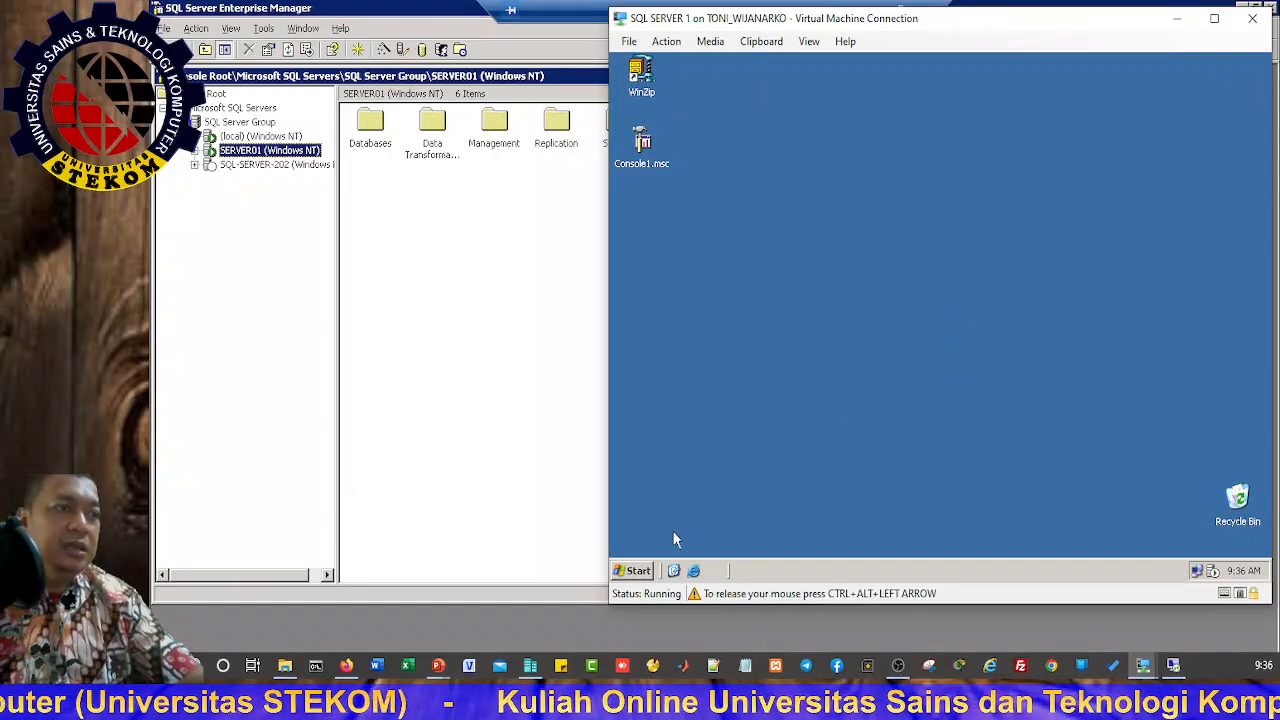
click(636, 571)
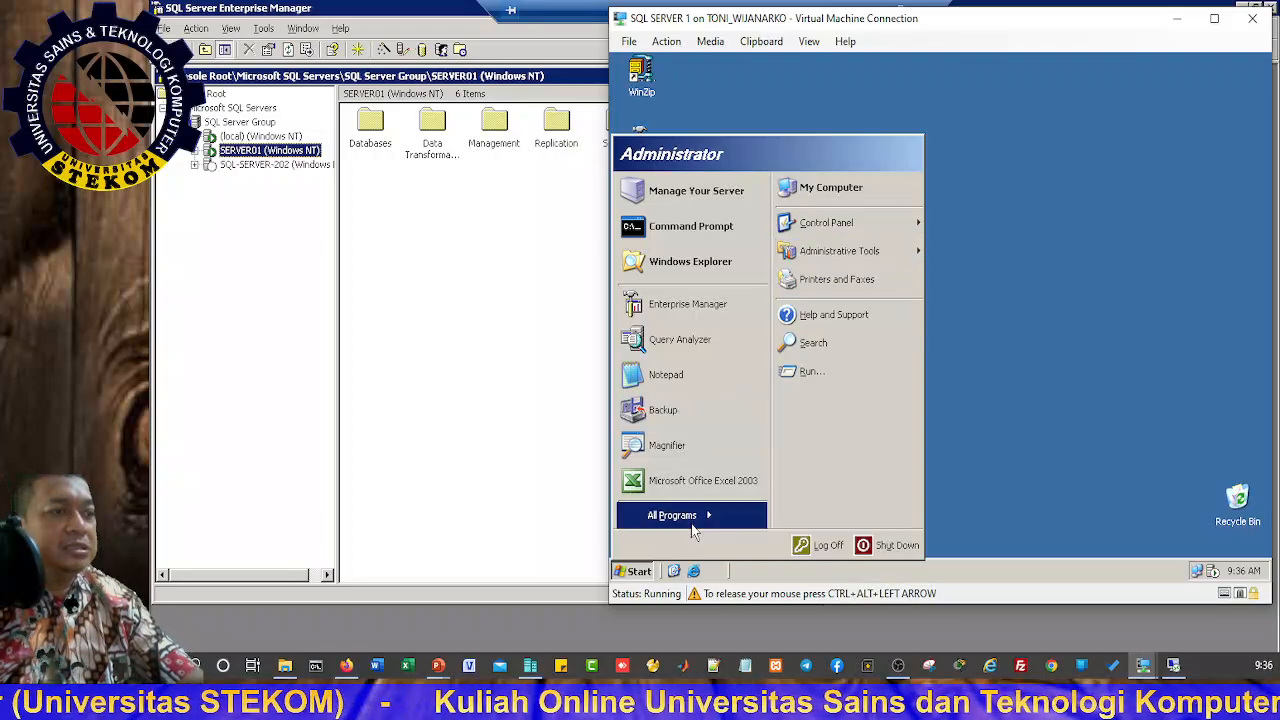
mouse_move(704, 520)
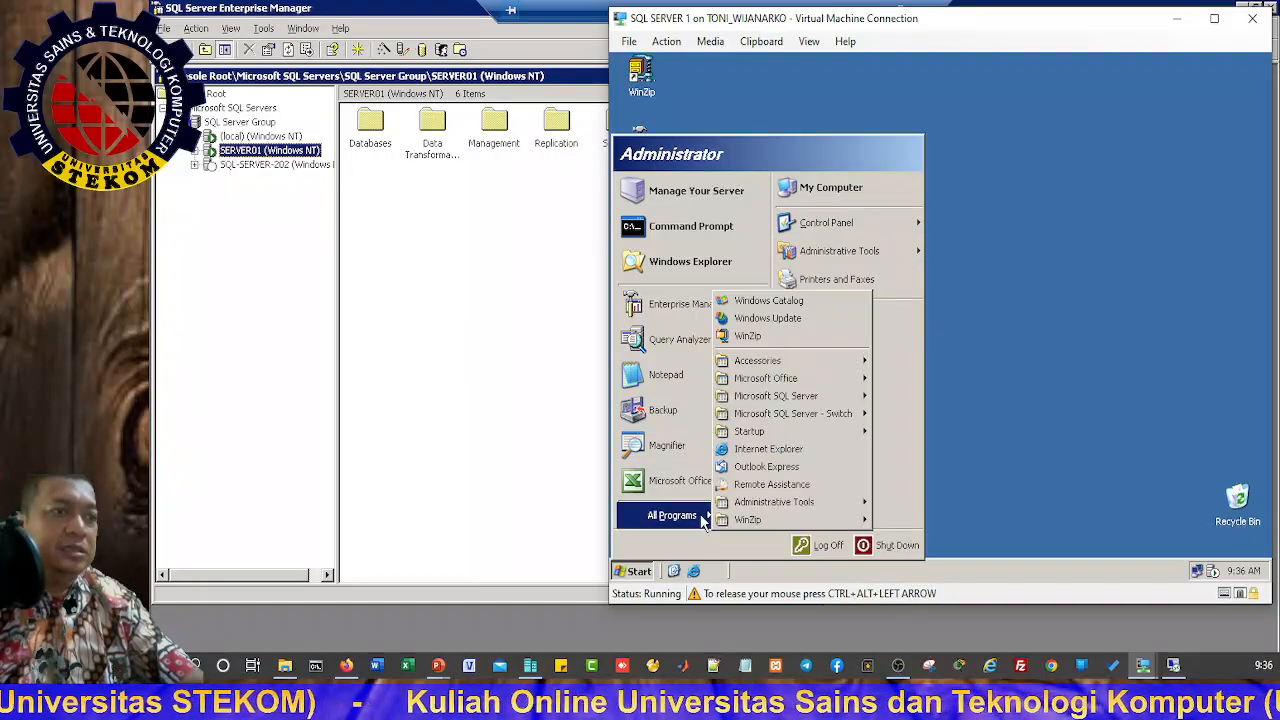
mouse_move(818, 397)
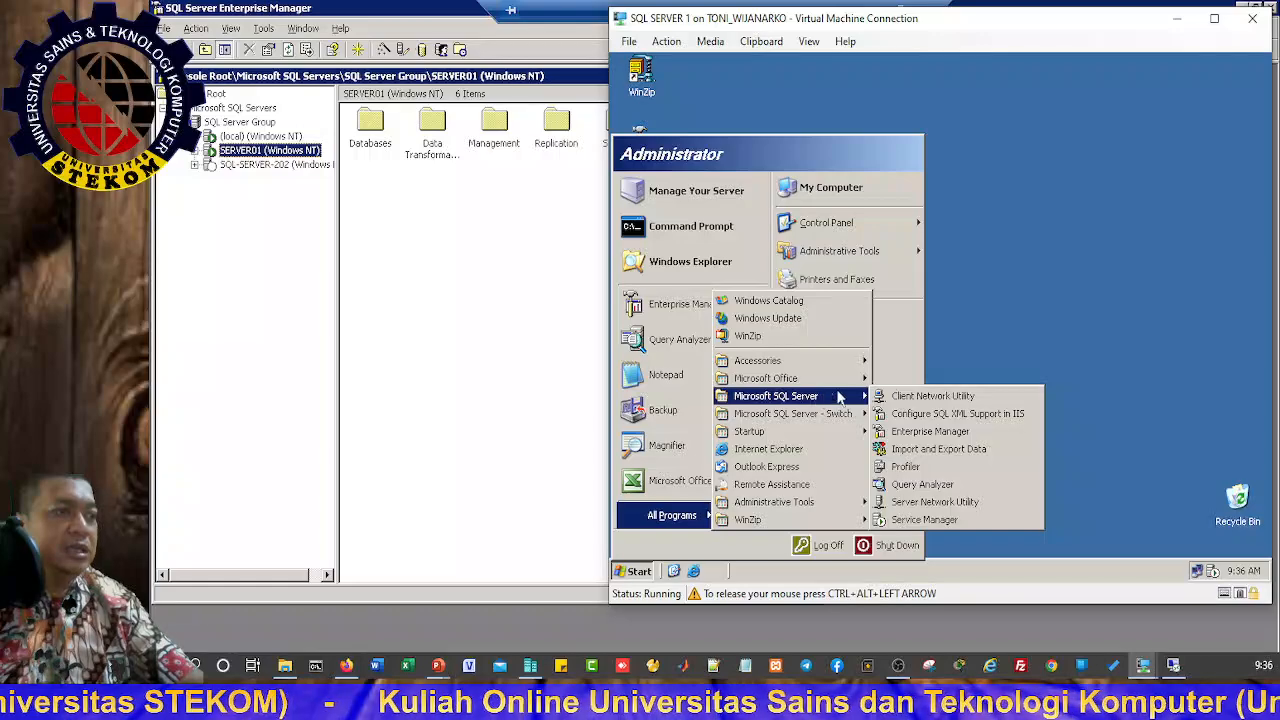
click(929, 434)
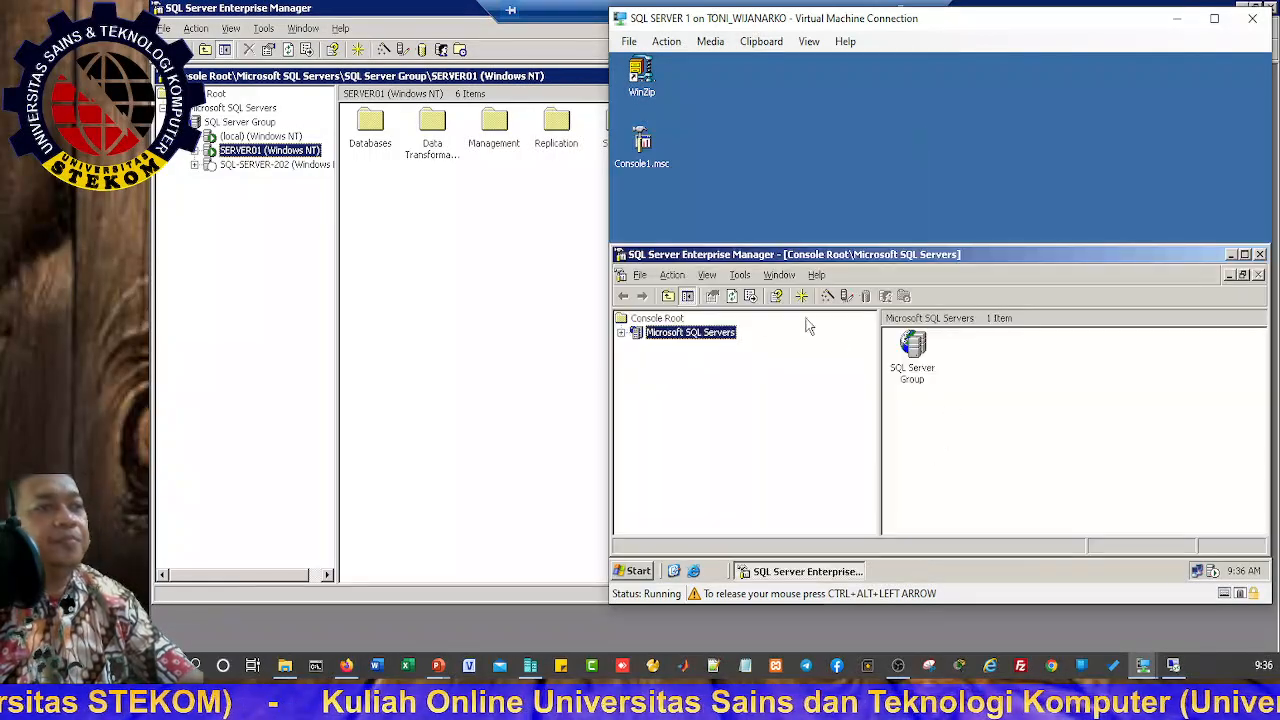
click(620, 332)
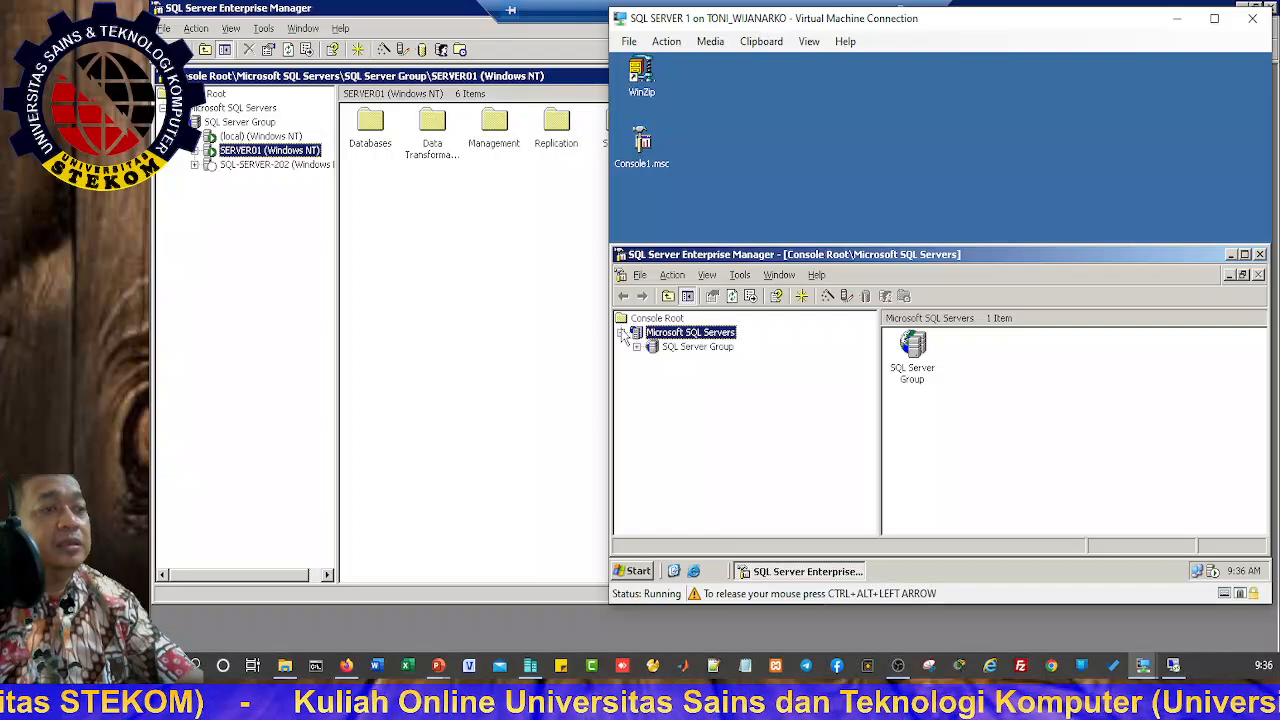
click(1245, 255)
click(634, 153)
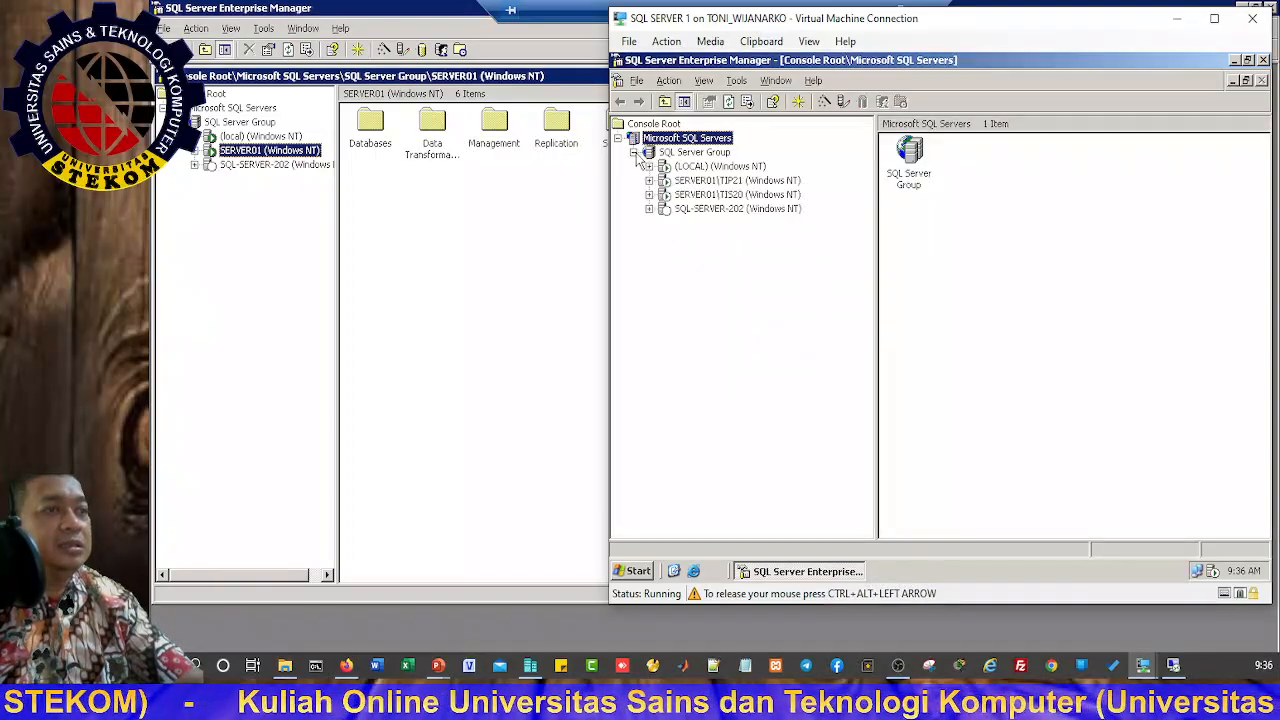
Step: Log in to (LOCAL) and try stopping it, dismissing the error 1051 failure message
click(714, 168)
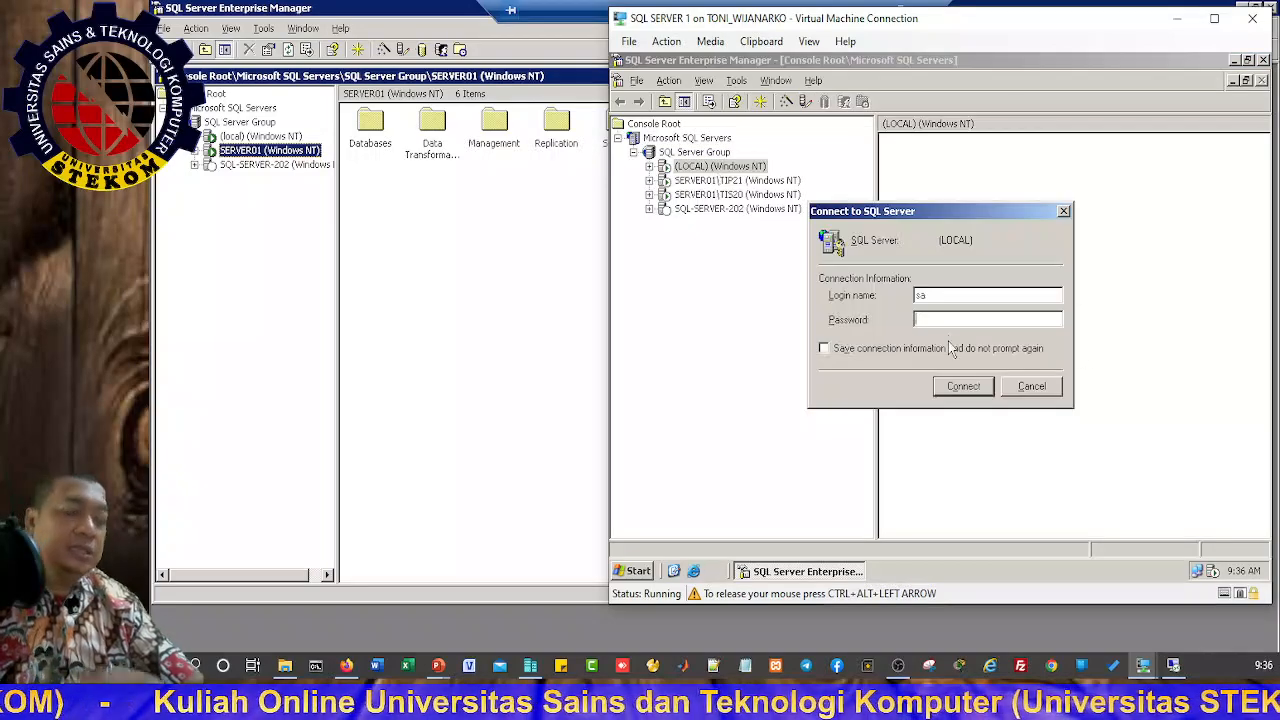
text(**)
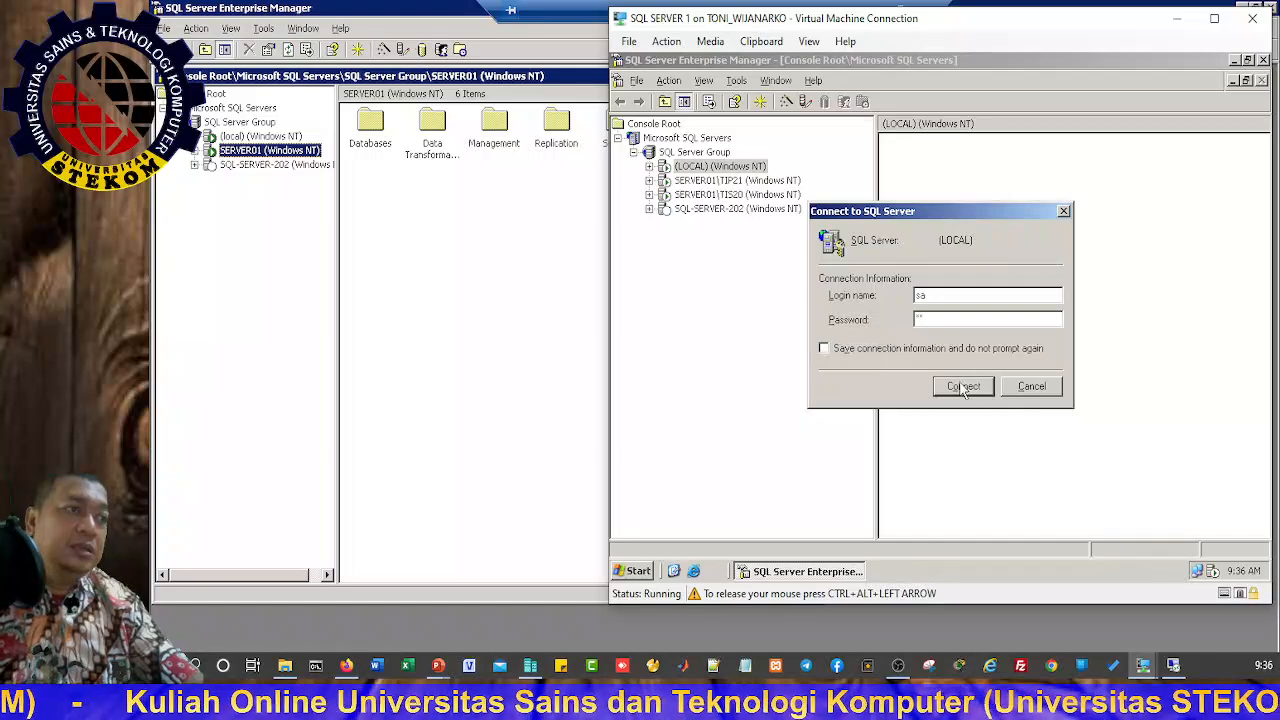
click(963, 387)
right_click(693, 171)
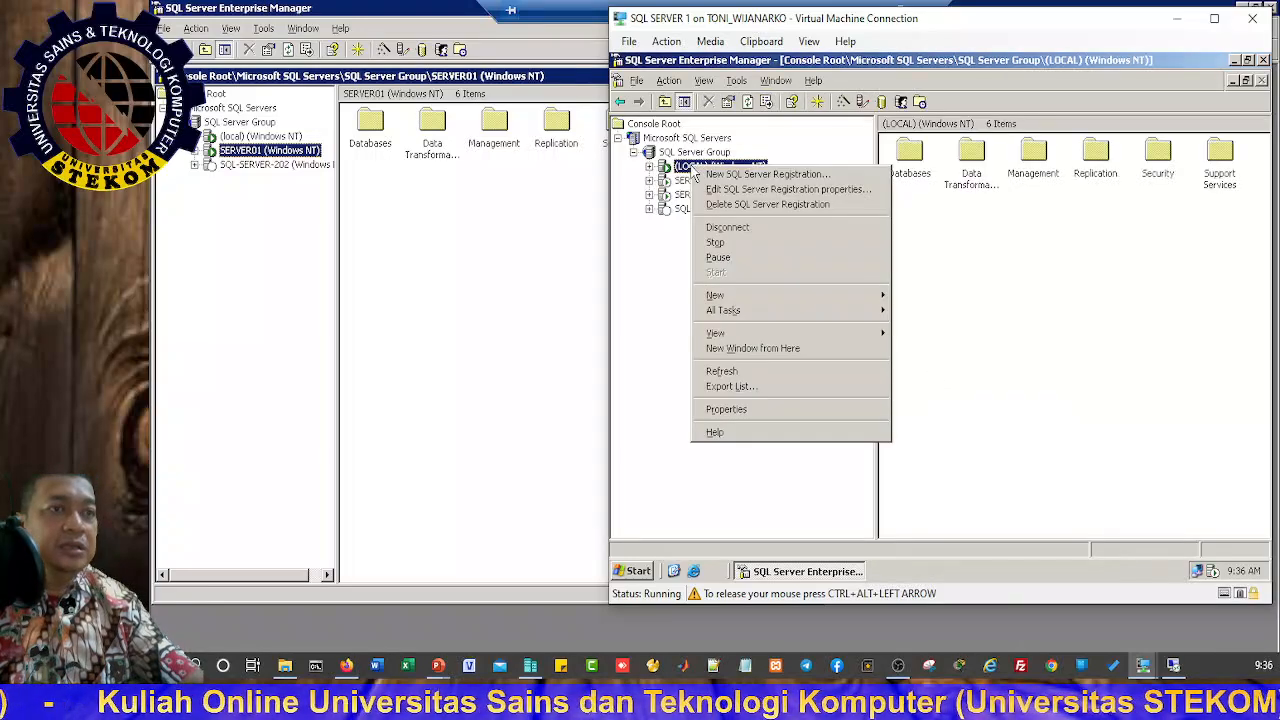
click(722, 244)
click(906, 337)
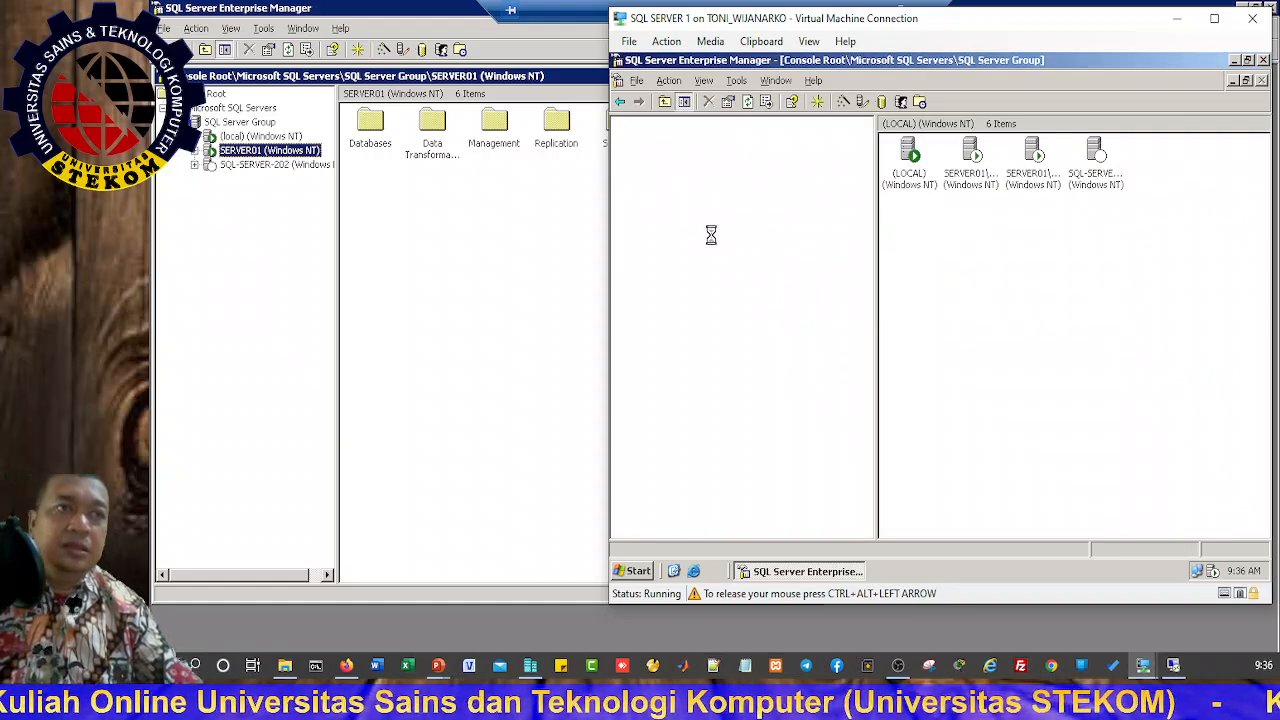
click(938, 340)
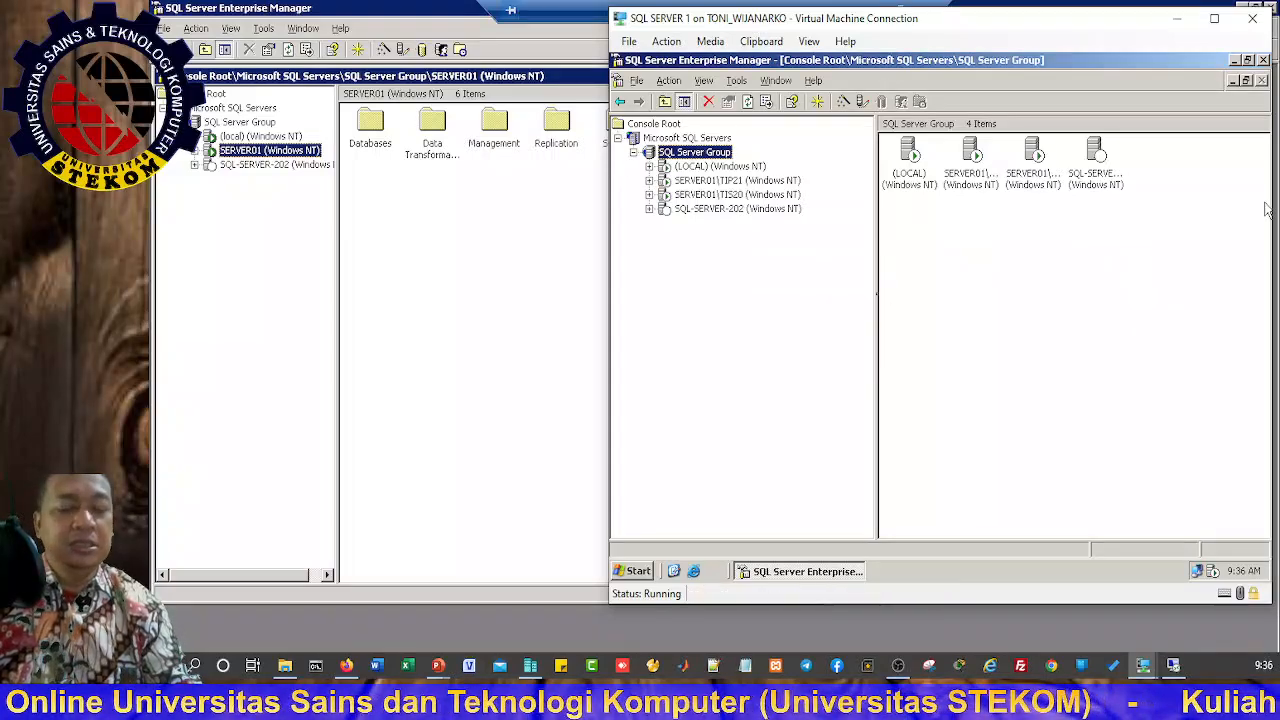
click(266, 199)
Step: Stop SERVER01's SQL Server service, confirming and also stopping the dependent SQLSERVERAGENT service
right_click(243, 152)
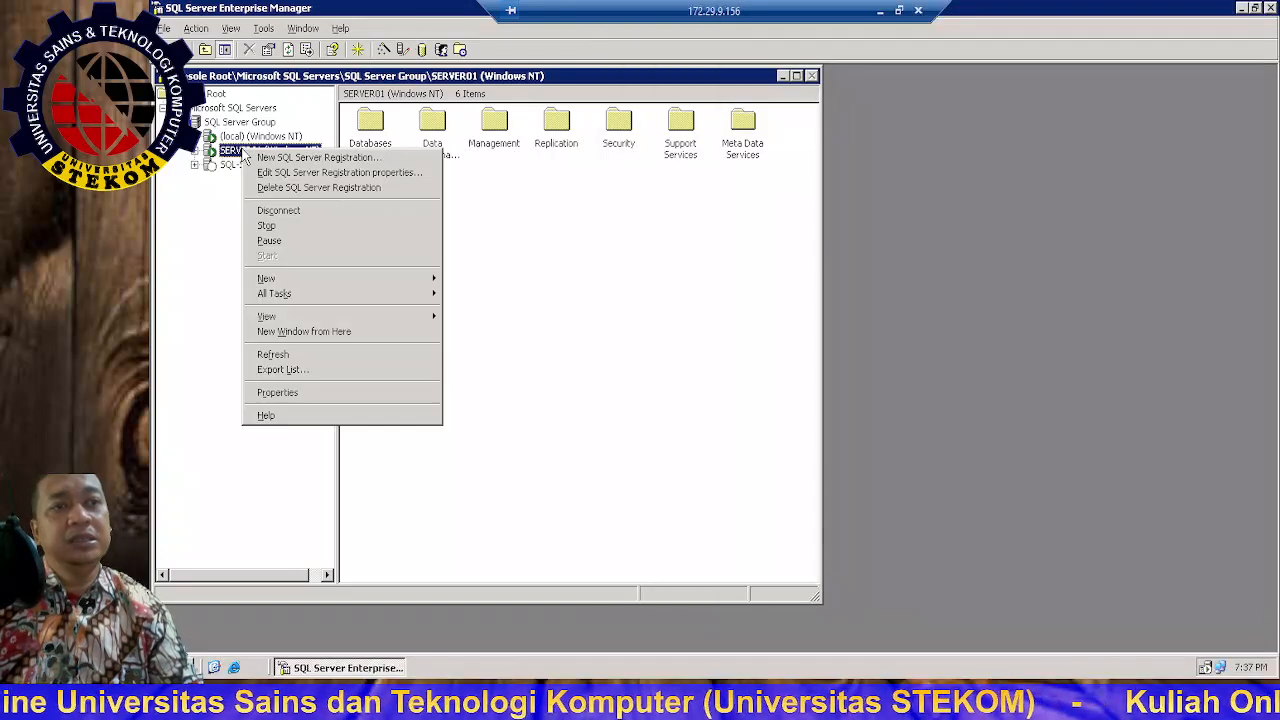
click(281, 231)
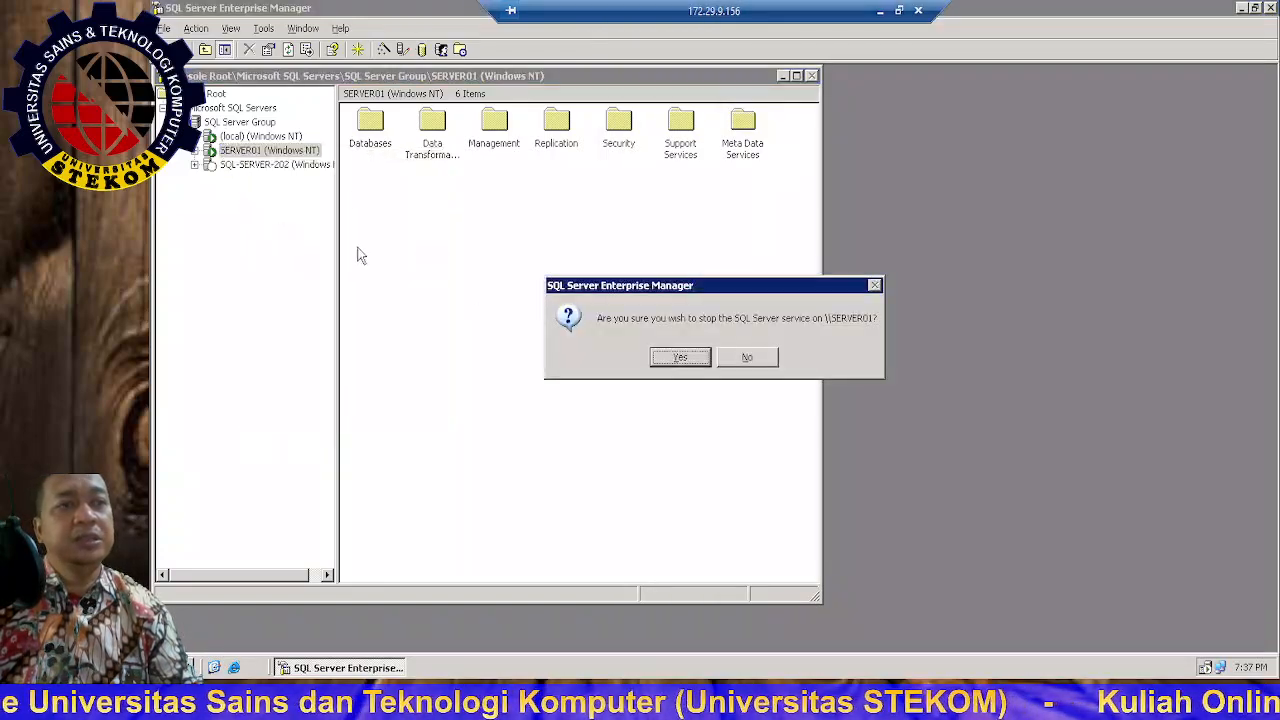
click(676, 357)
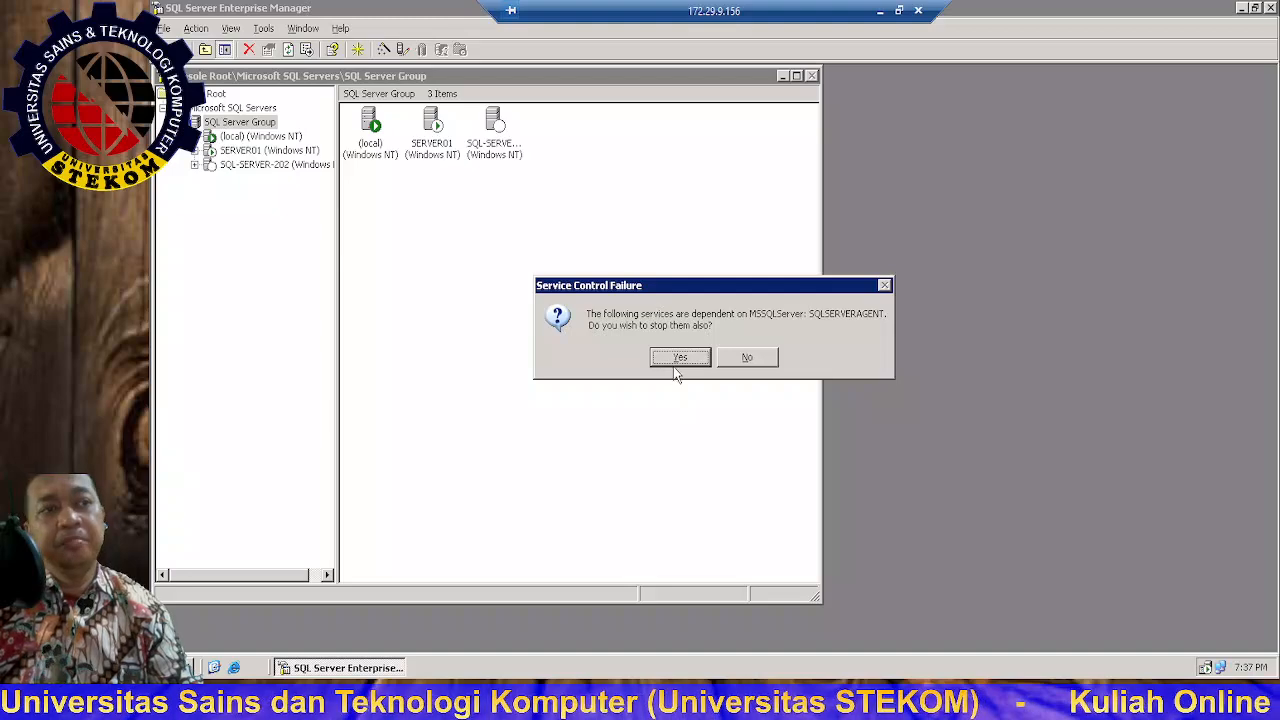
click(677, 360)
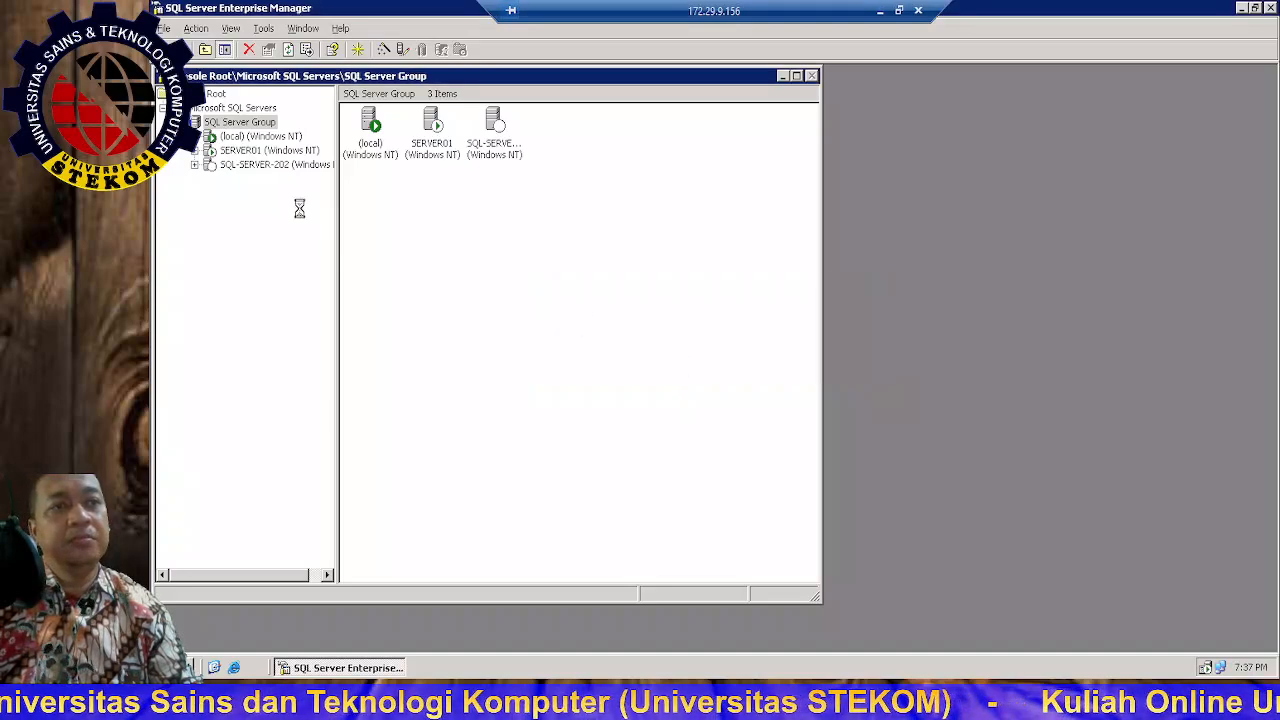
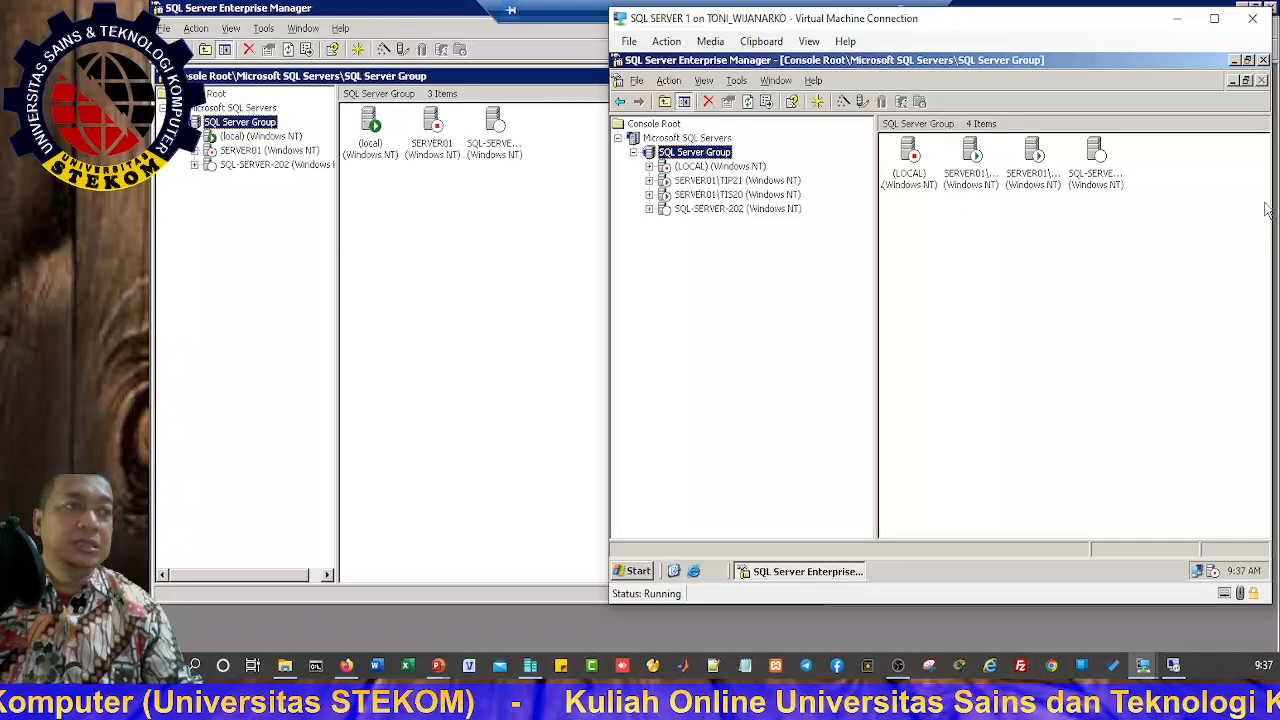
Step: Connect to the (LOCAL) server by logging in as sa, then return to the remote desktop session
click(1266, 208)
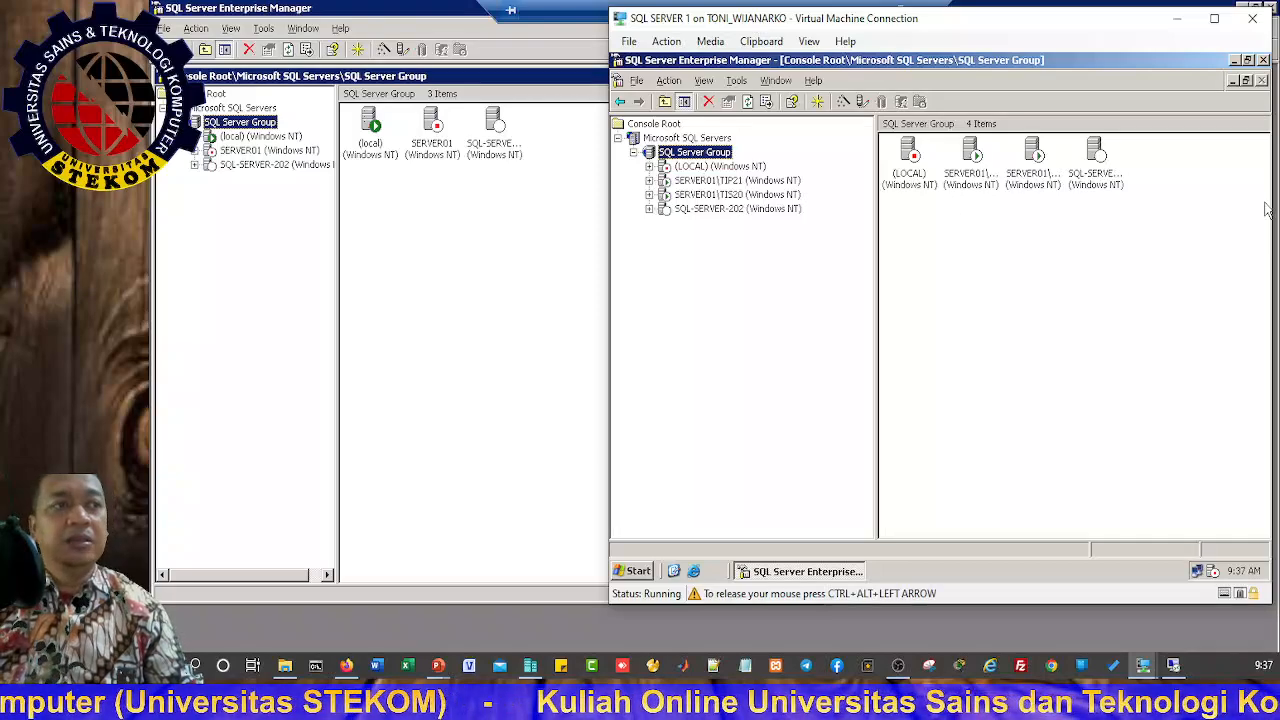
right_click(694, 168)
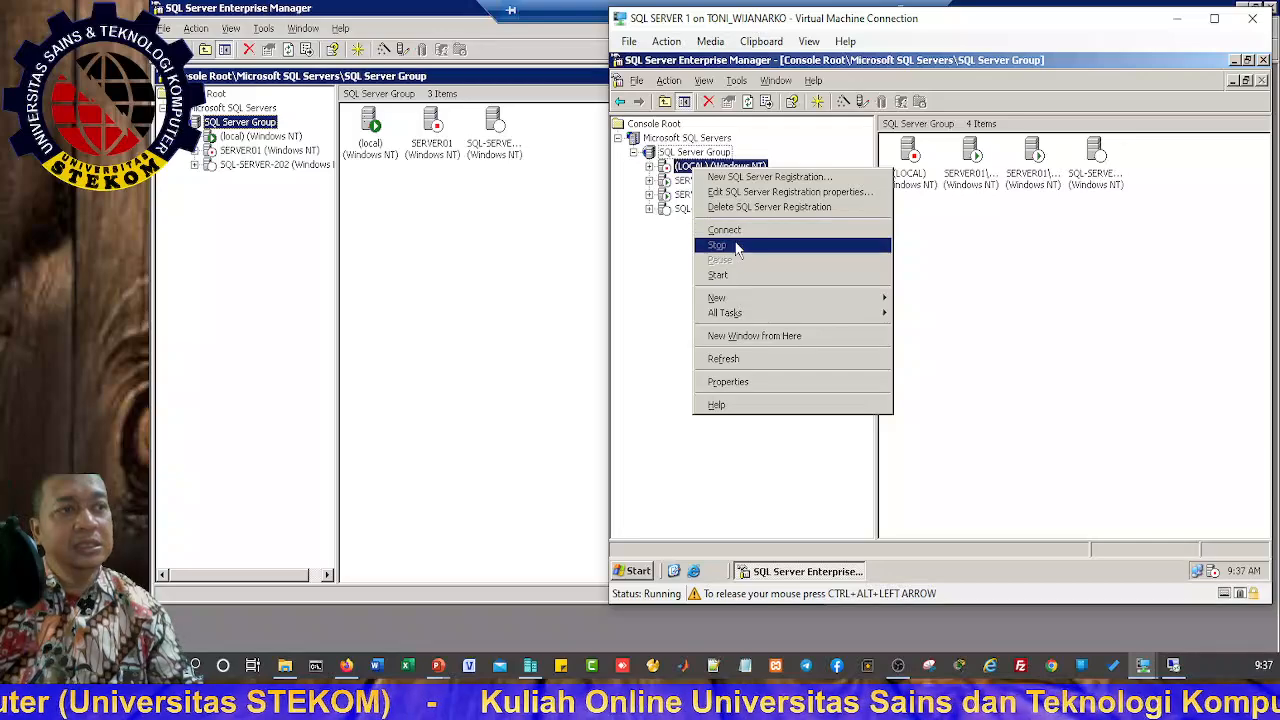
click(720, 276)
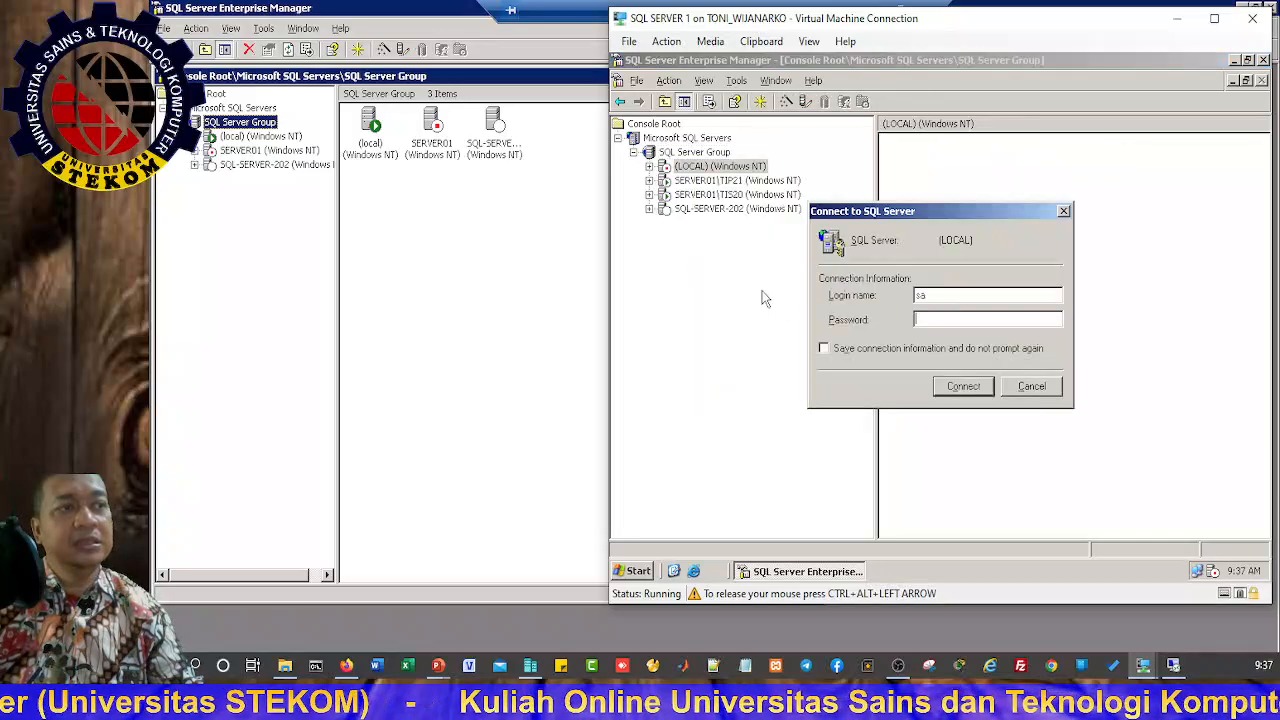
click(964, 386)
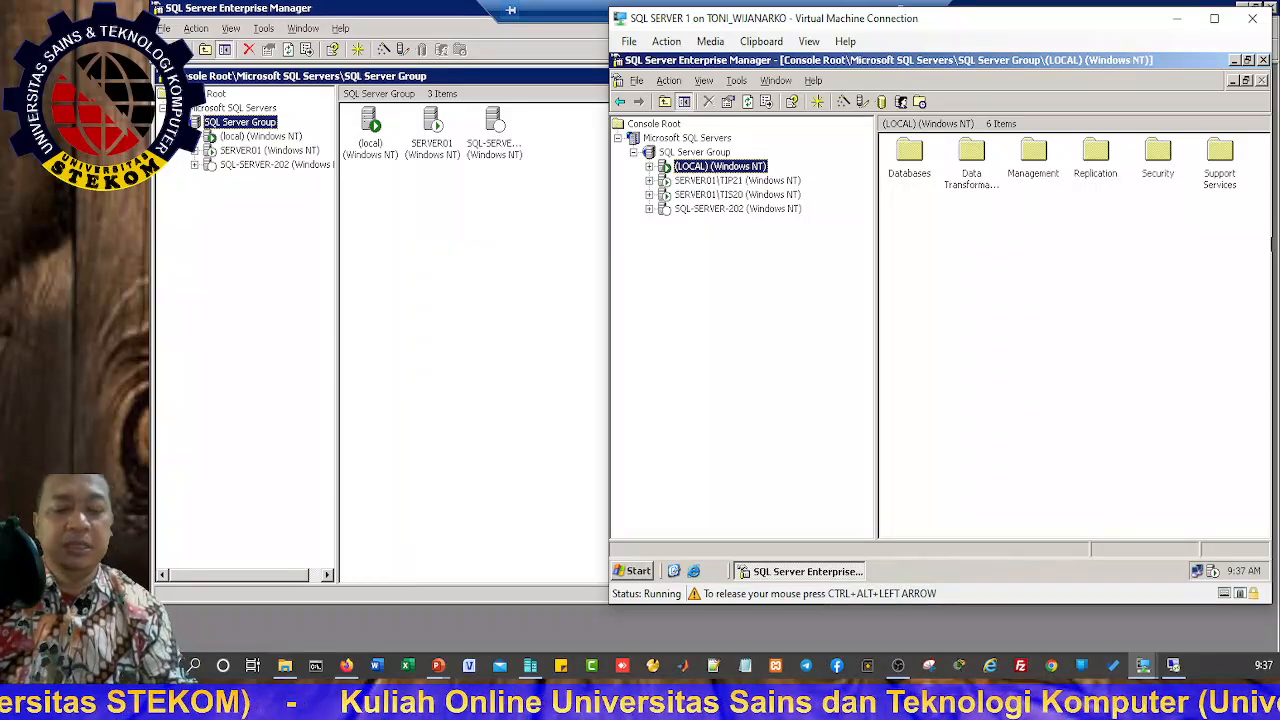
click(388, 14)
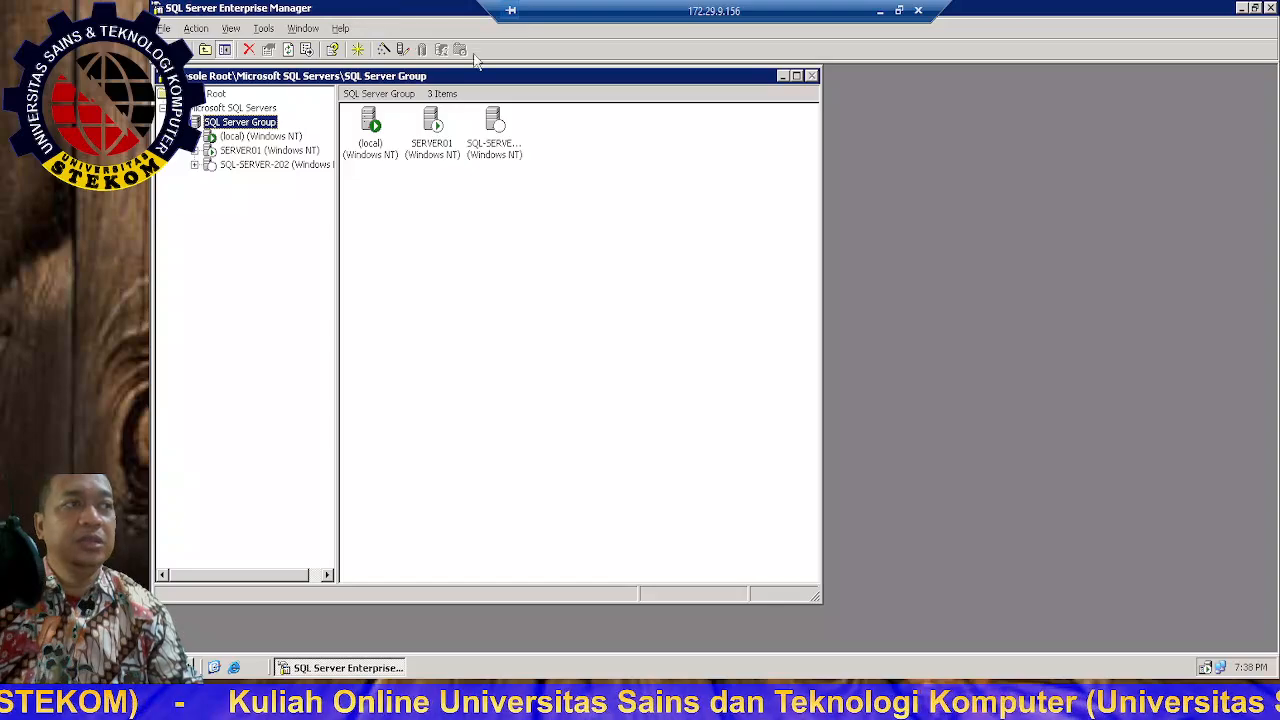
Step: Restore Enterprise Manager from full screen and move it toward the desktop centre
click(1255, 8)
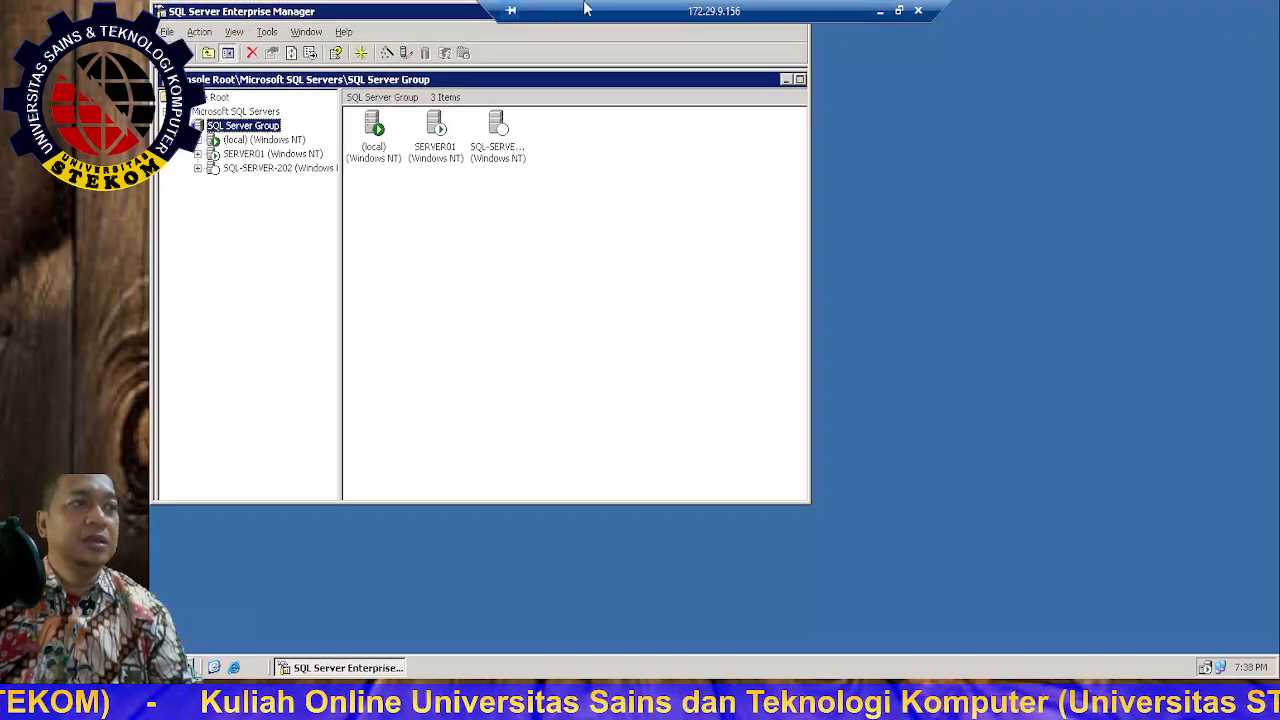
drag(415, 14, 488, 86)
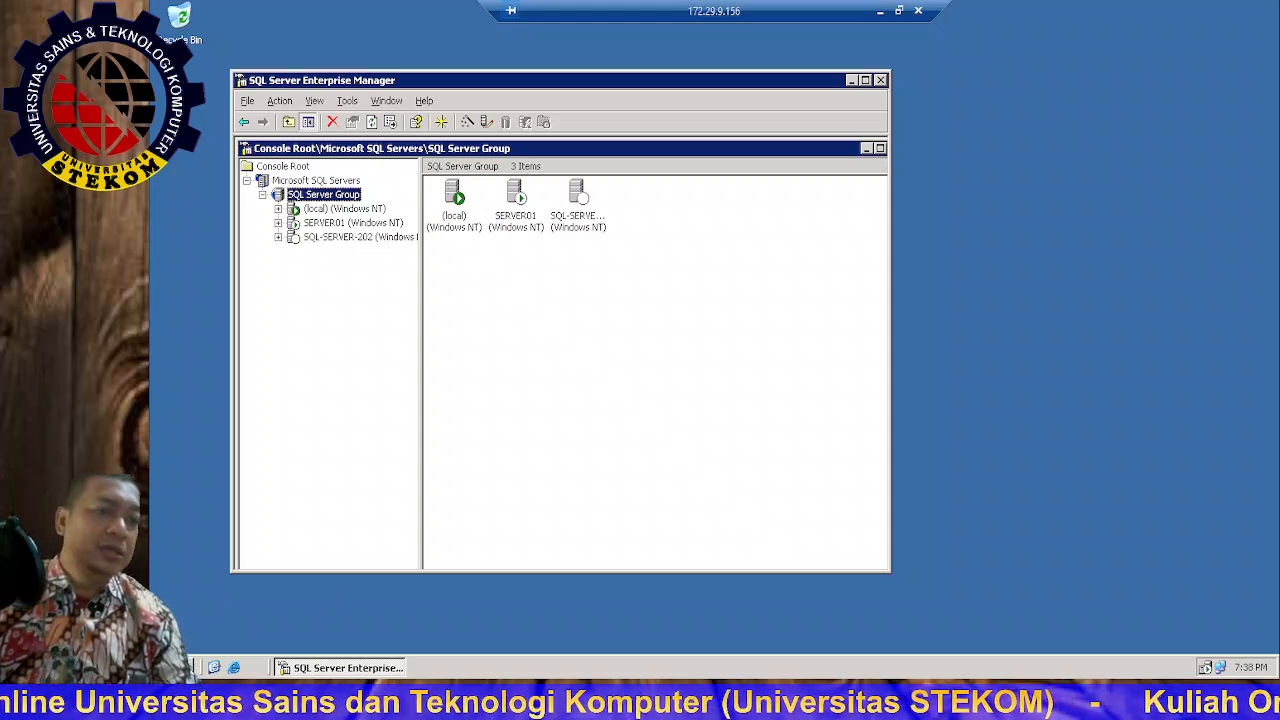
Step: Try the Start menu's Search and Run (typing 'magnif'), then cancel both
click(170, 667)
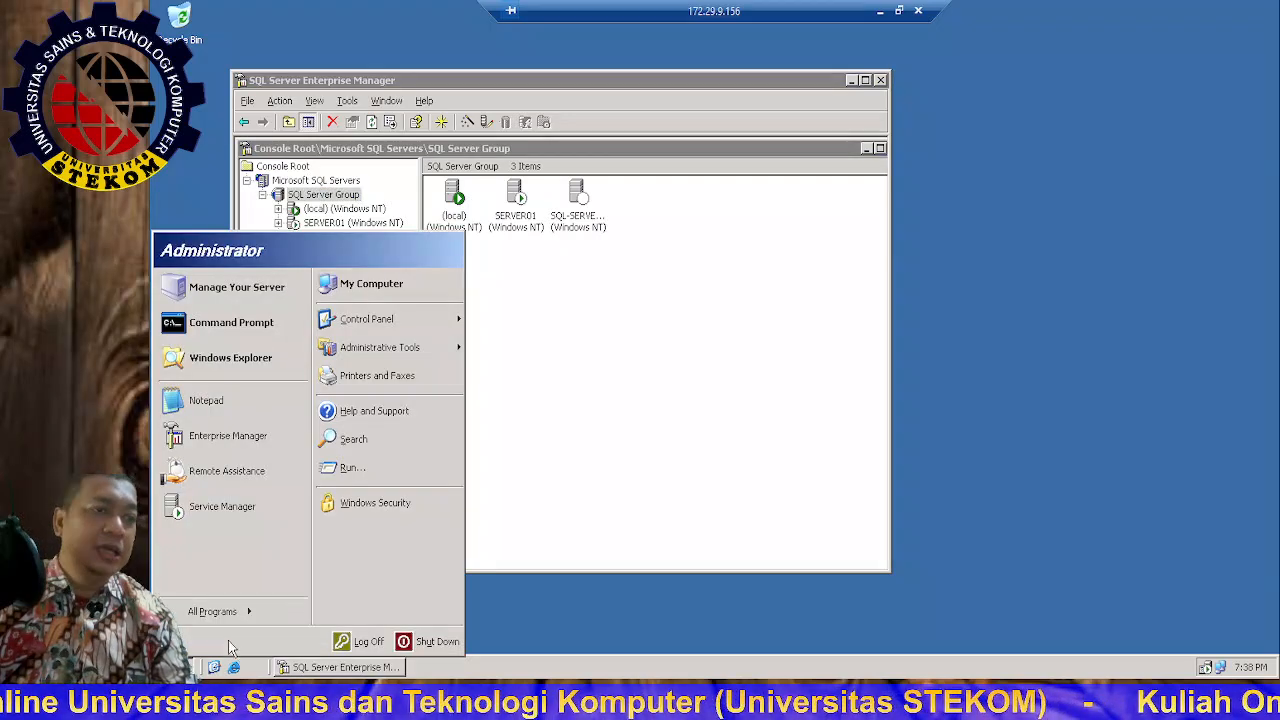
click(378, 447)
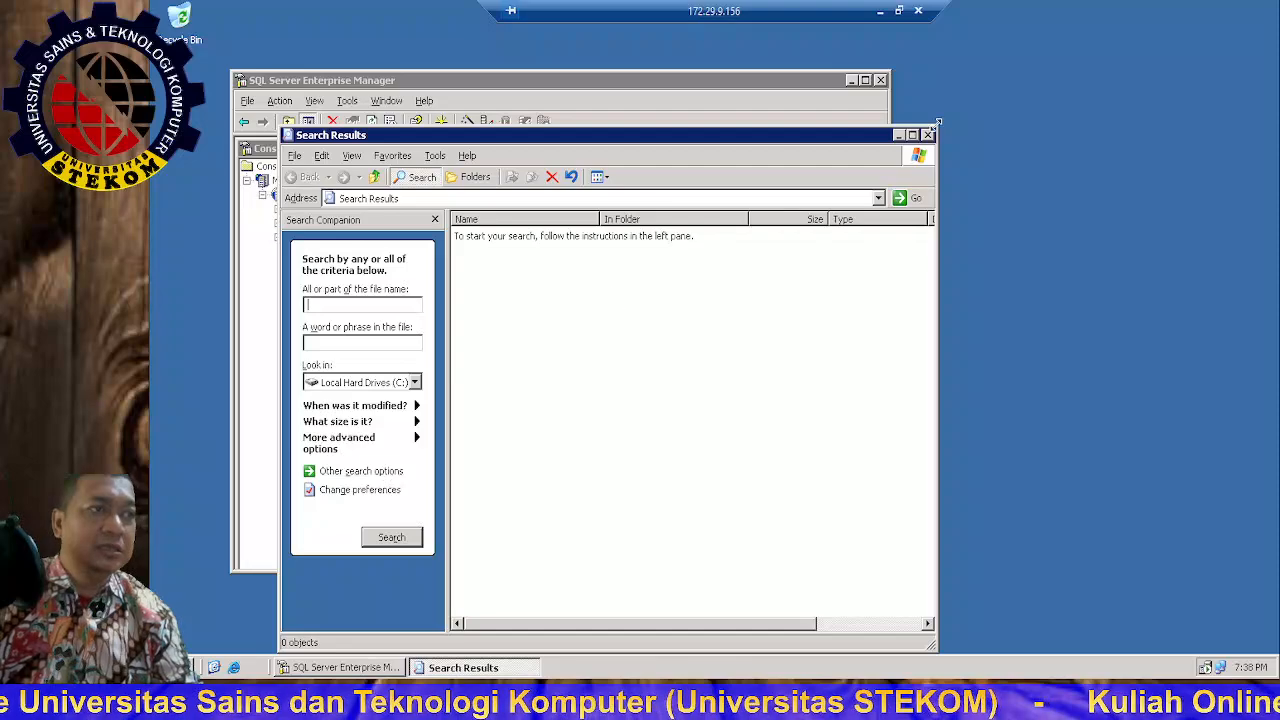
click(928, 135)
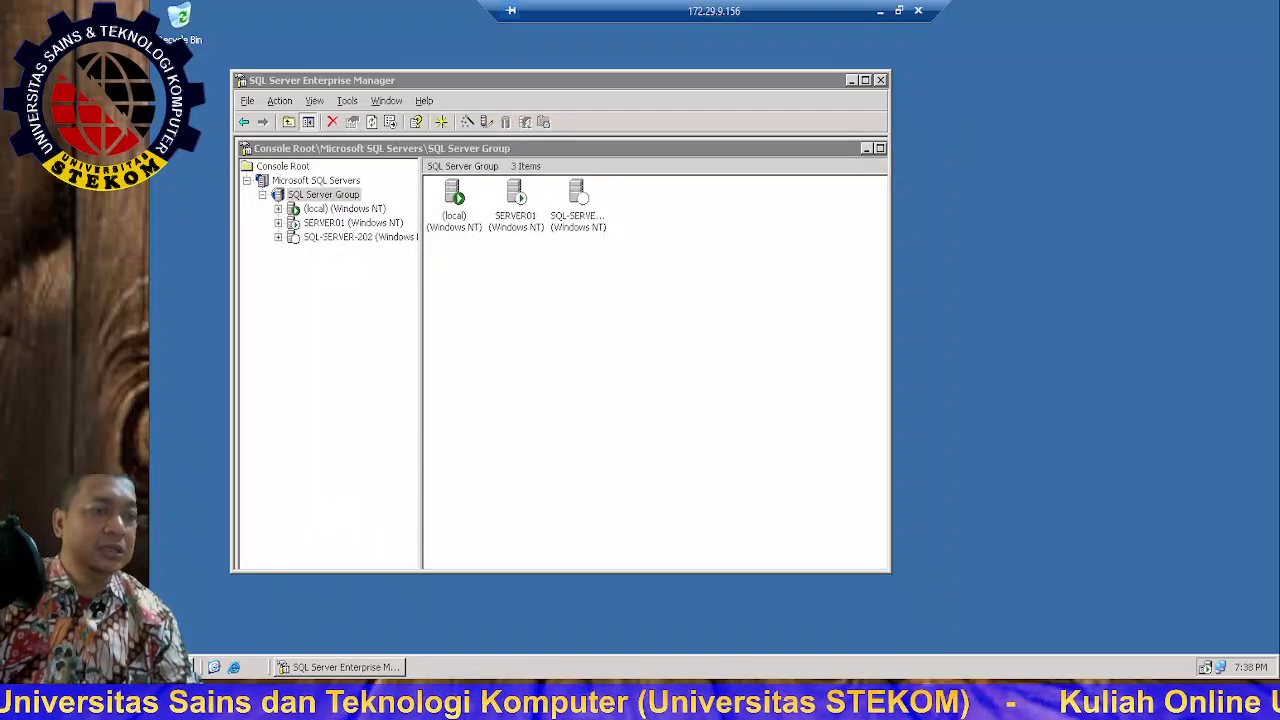
click(170, 667)
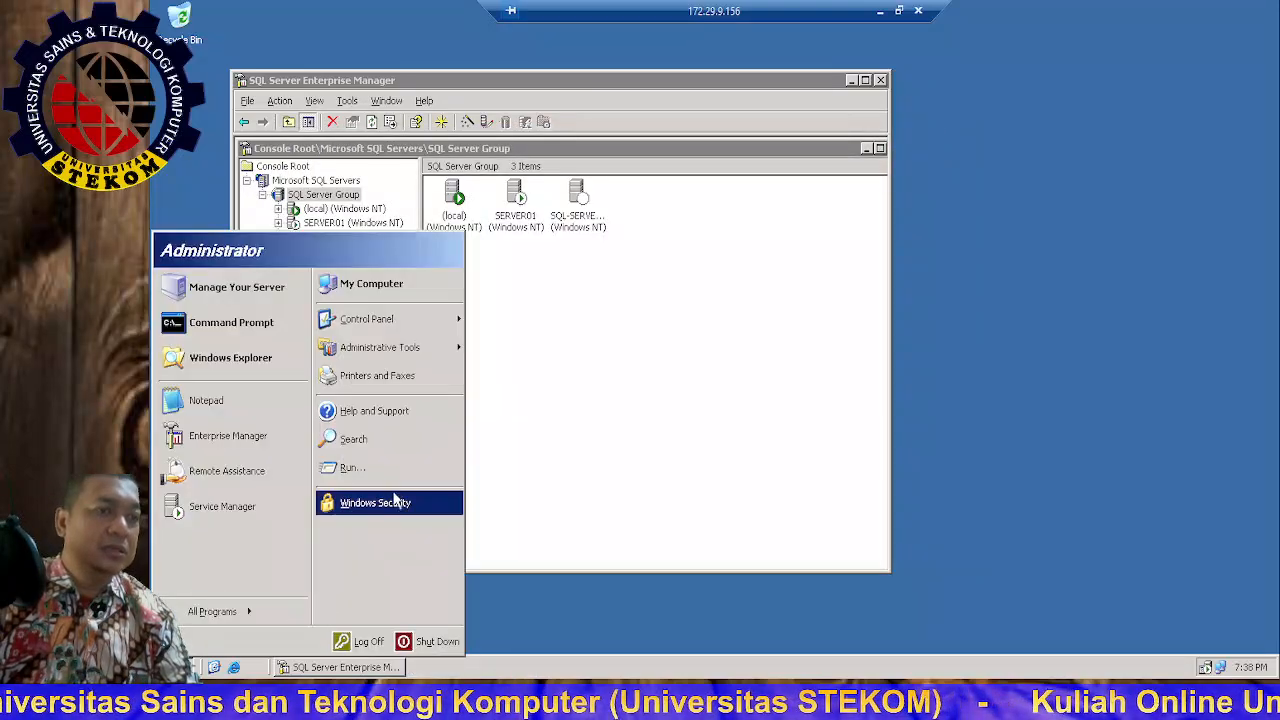
click(375, 468)
text(mag)
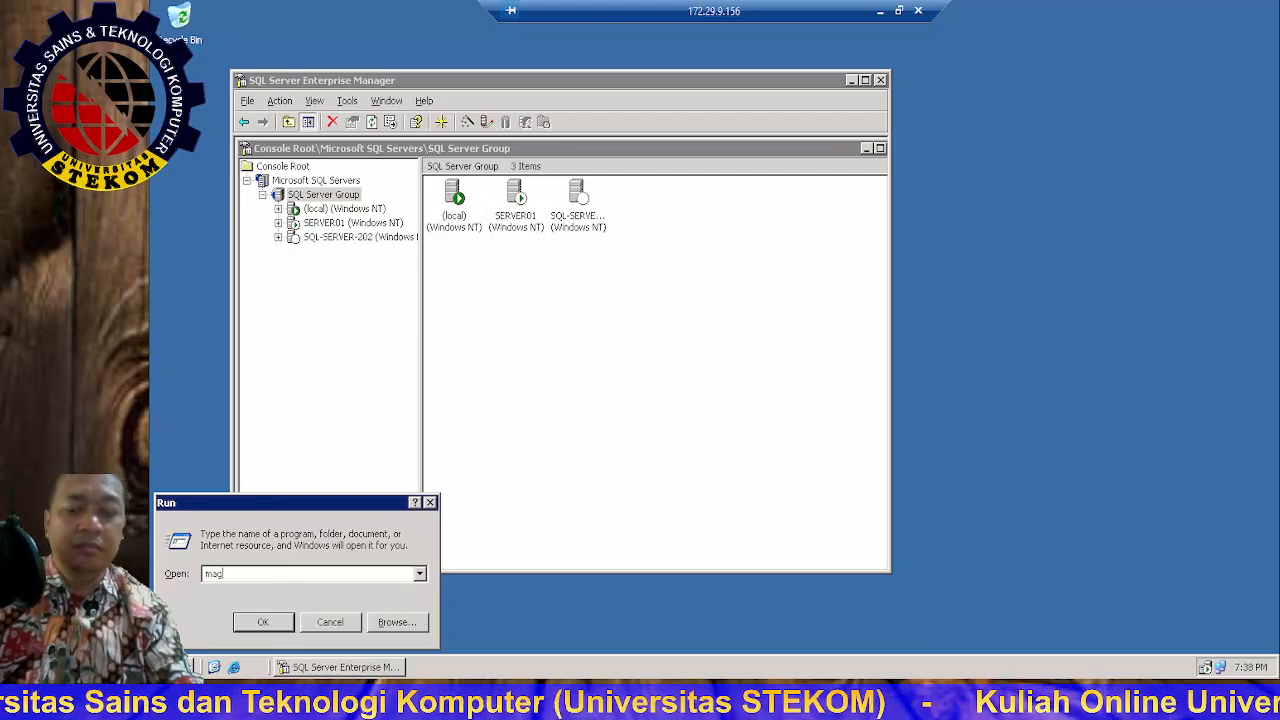
text(ni)
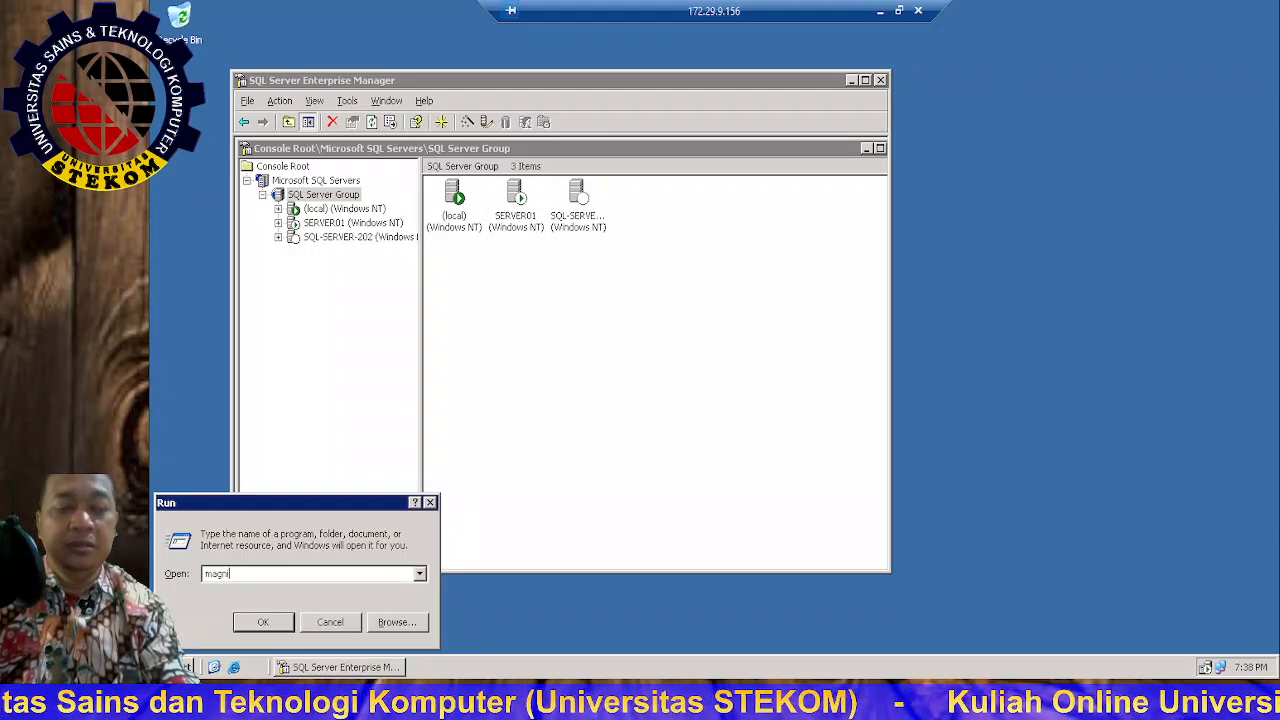
text(f)
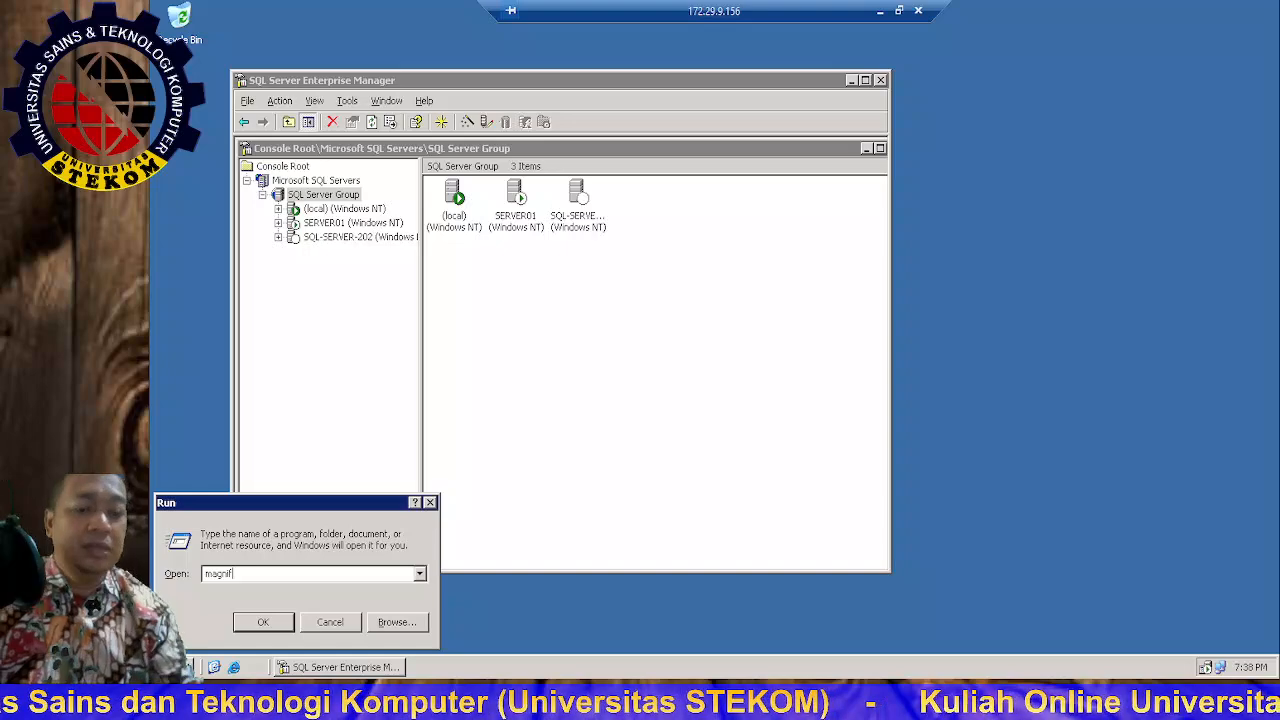
key(BackSpace)
key(BackSpace)
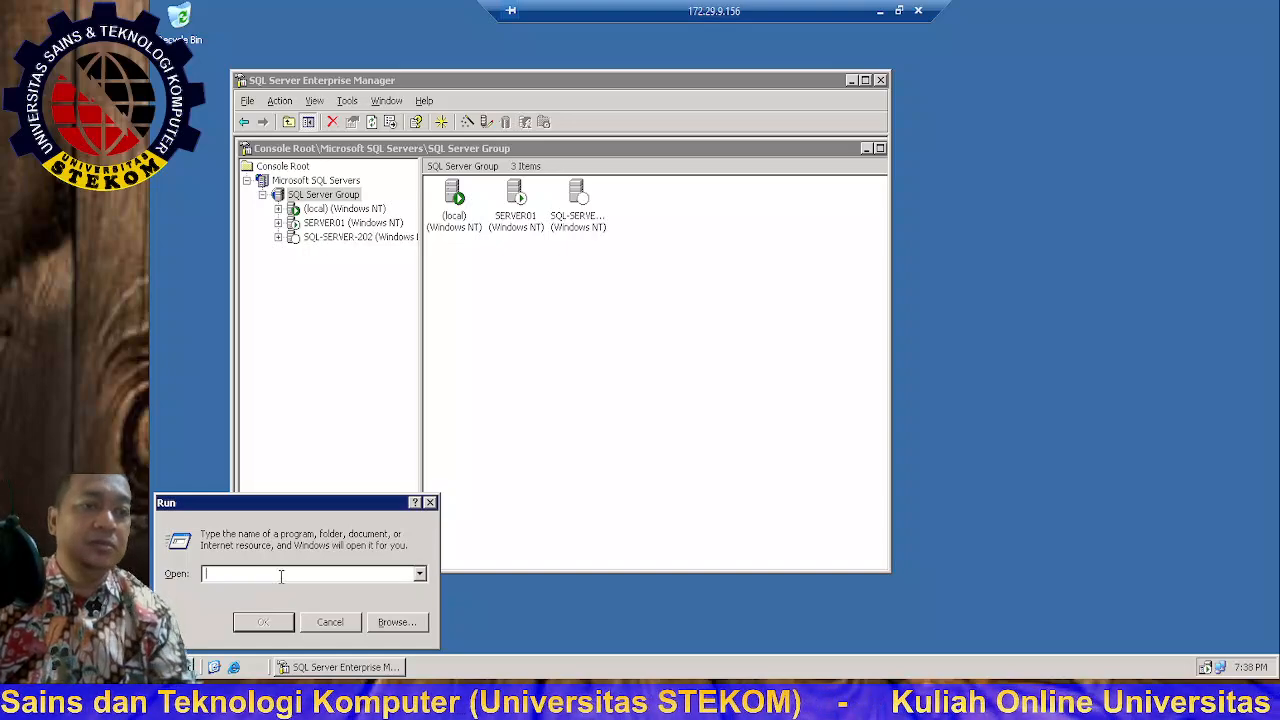
click(345, 621)
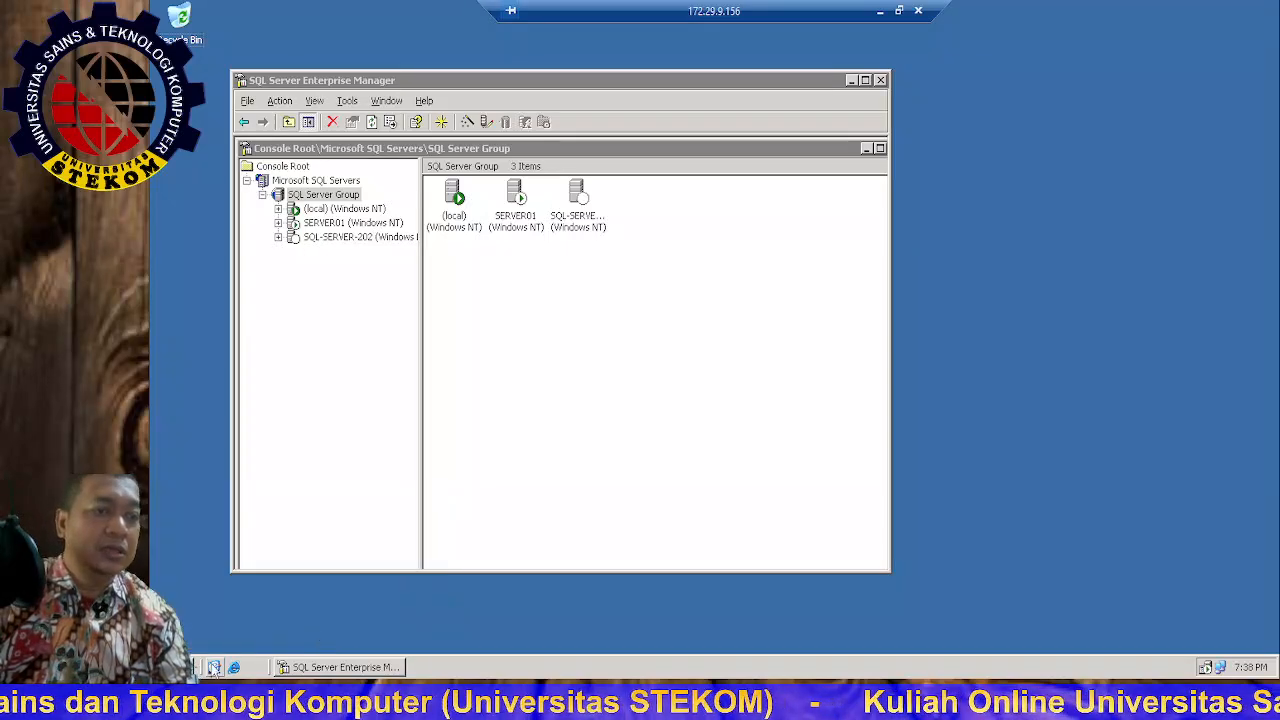
Step: Browse Start > All Programs > Accessories > Accessibility to reach Magnifier
click(174, 667)
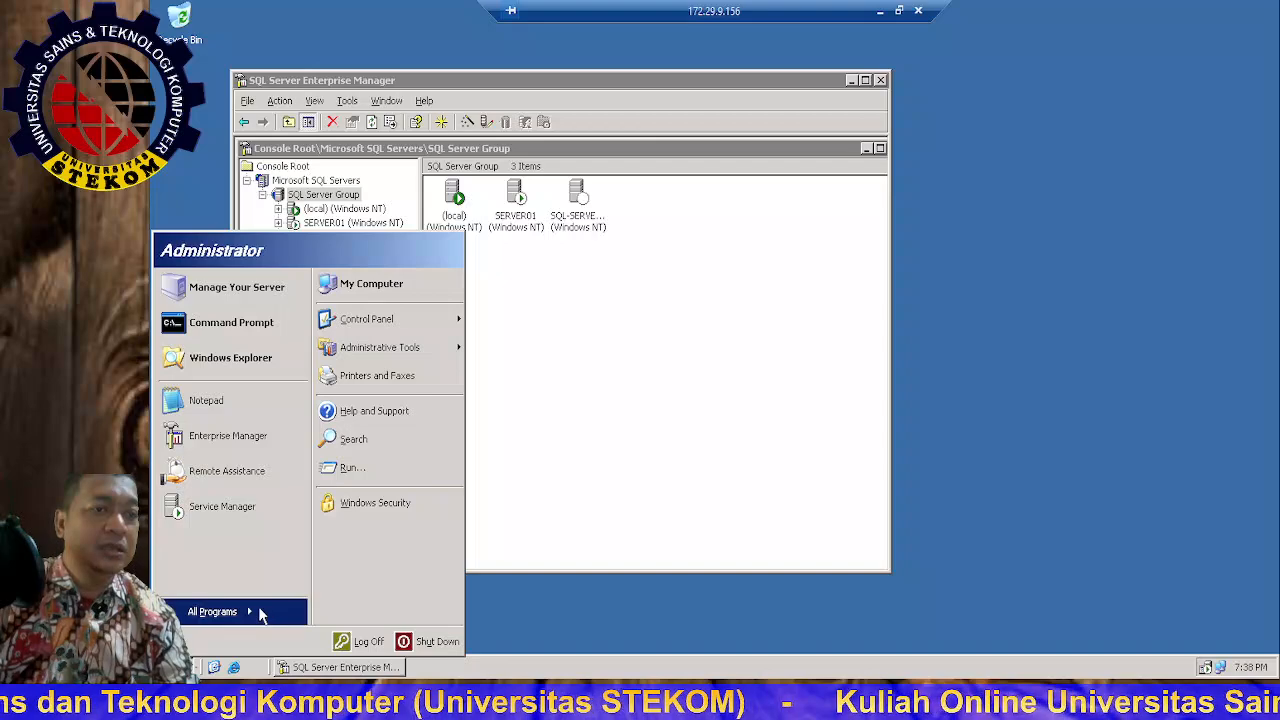
mouse_move(262, 611)
mouse_move(350, 500)
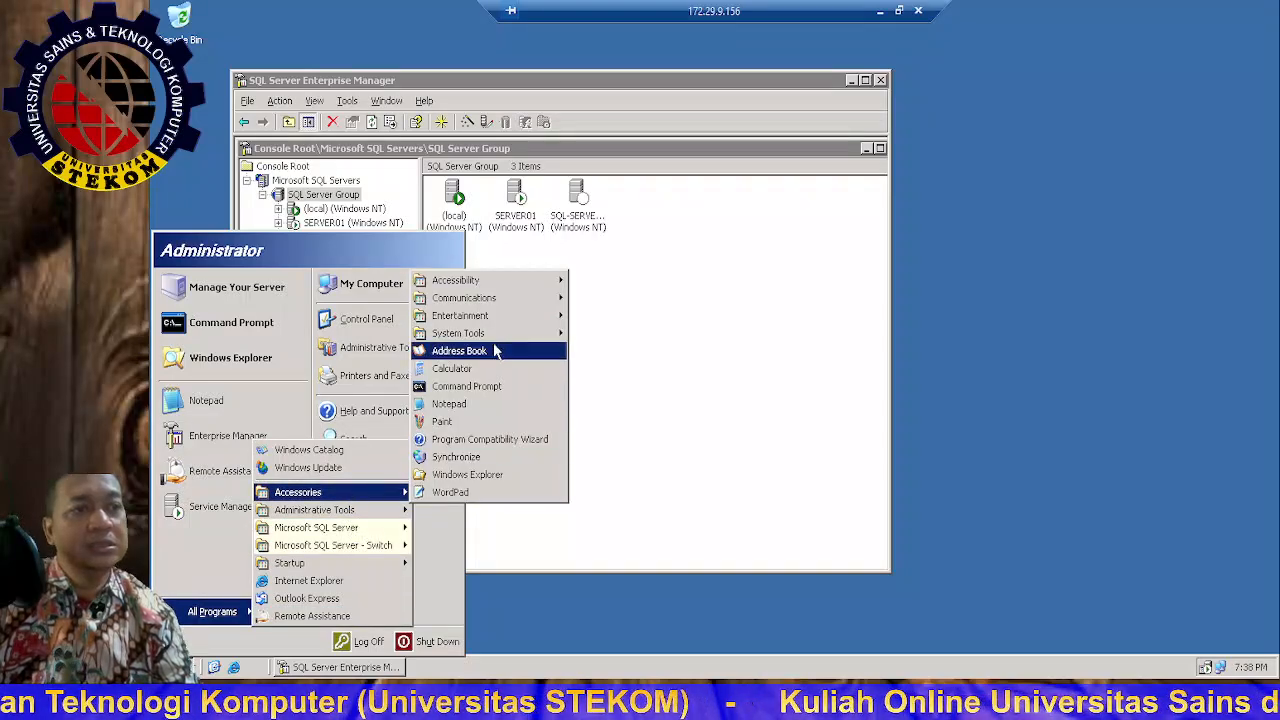
mouse_move(508, 288)
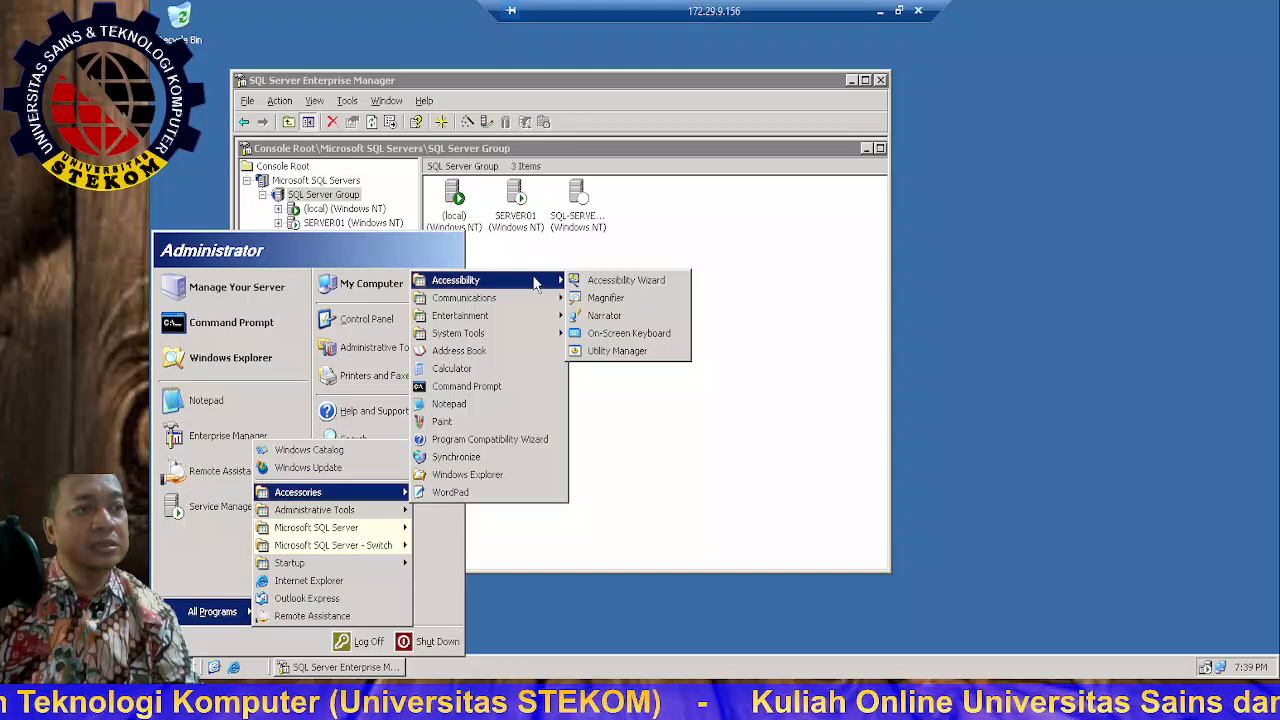
Step: Launch Magnifier, acknowledge its notice, and exit it again
click(606, 298)
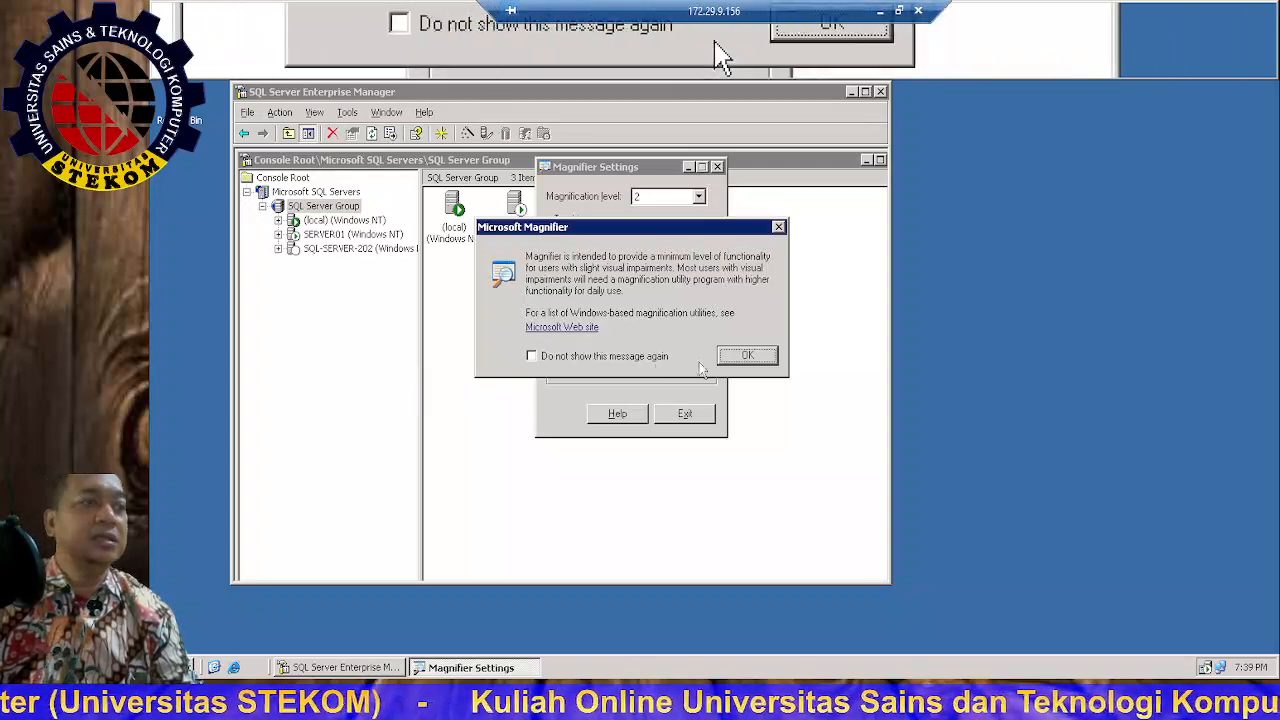
click(745, 362)
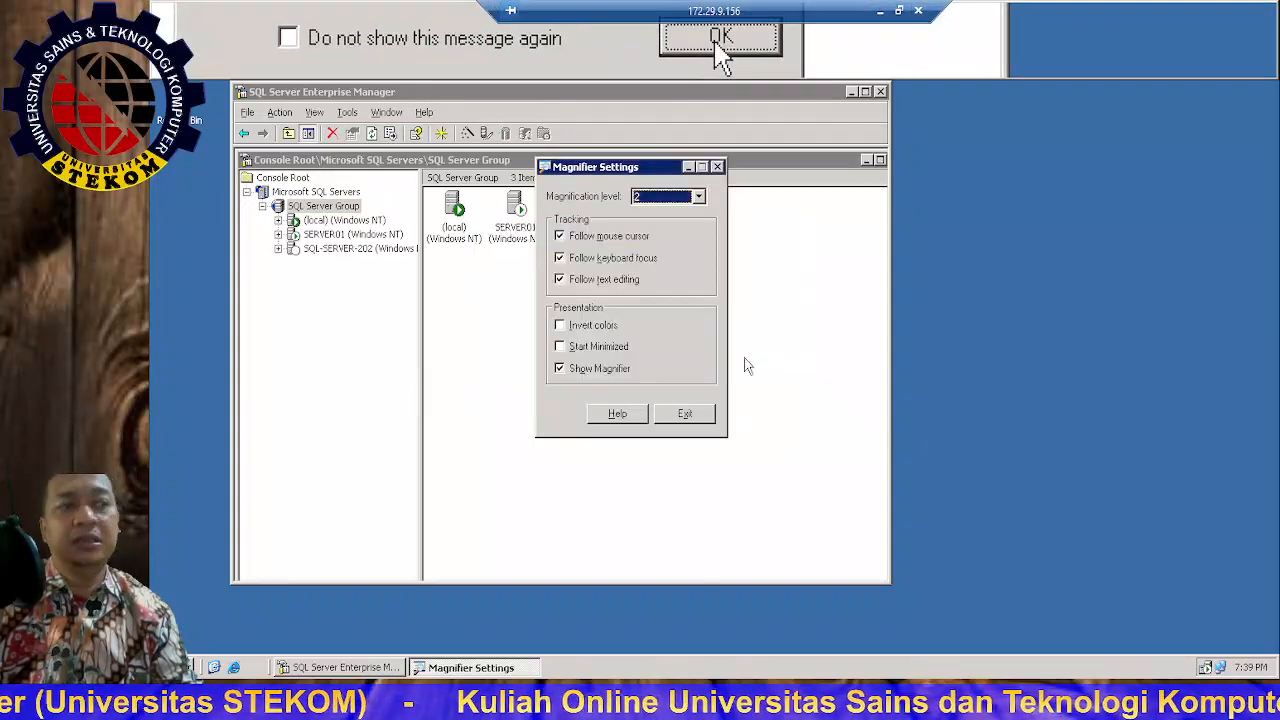
click(685, 413)
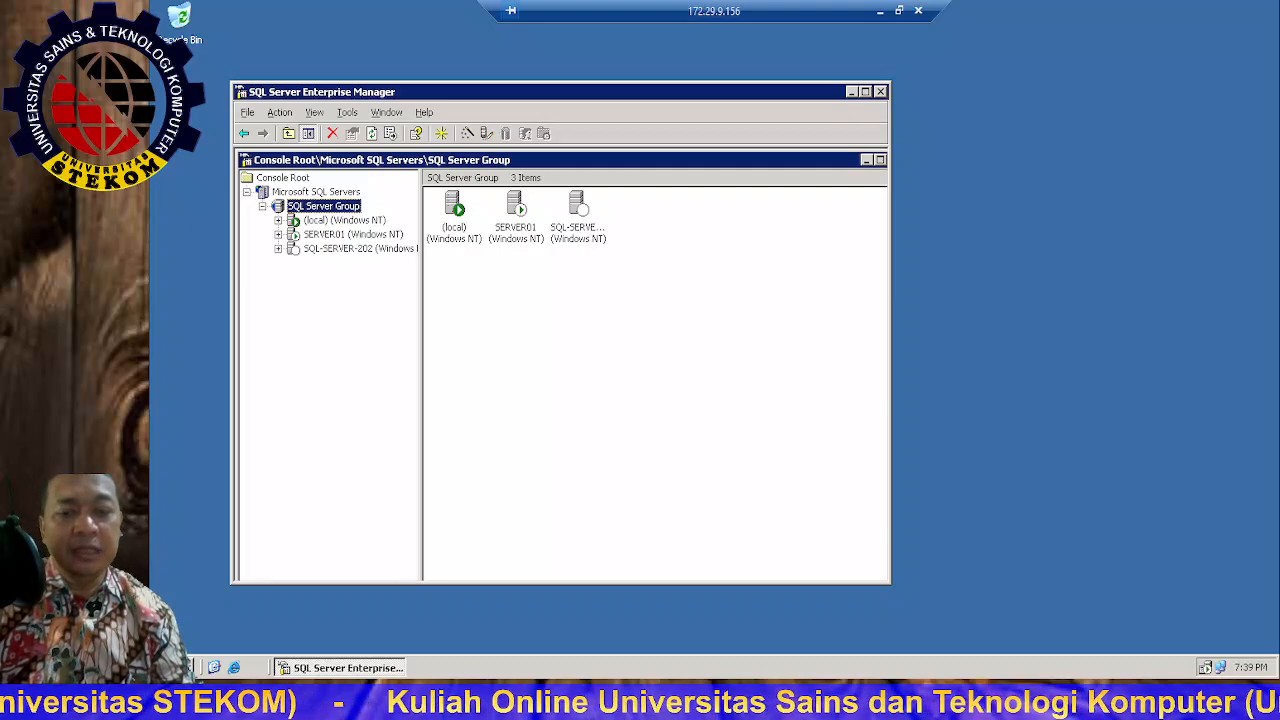
Step: In Hyper-V Manager, connect to SQL SERVER 202 and start it from its last state, not the checkpoint
key(alt+Tab)
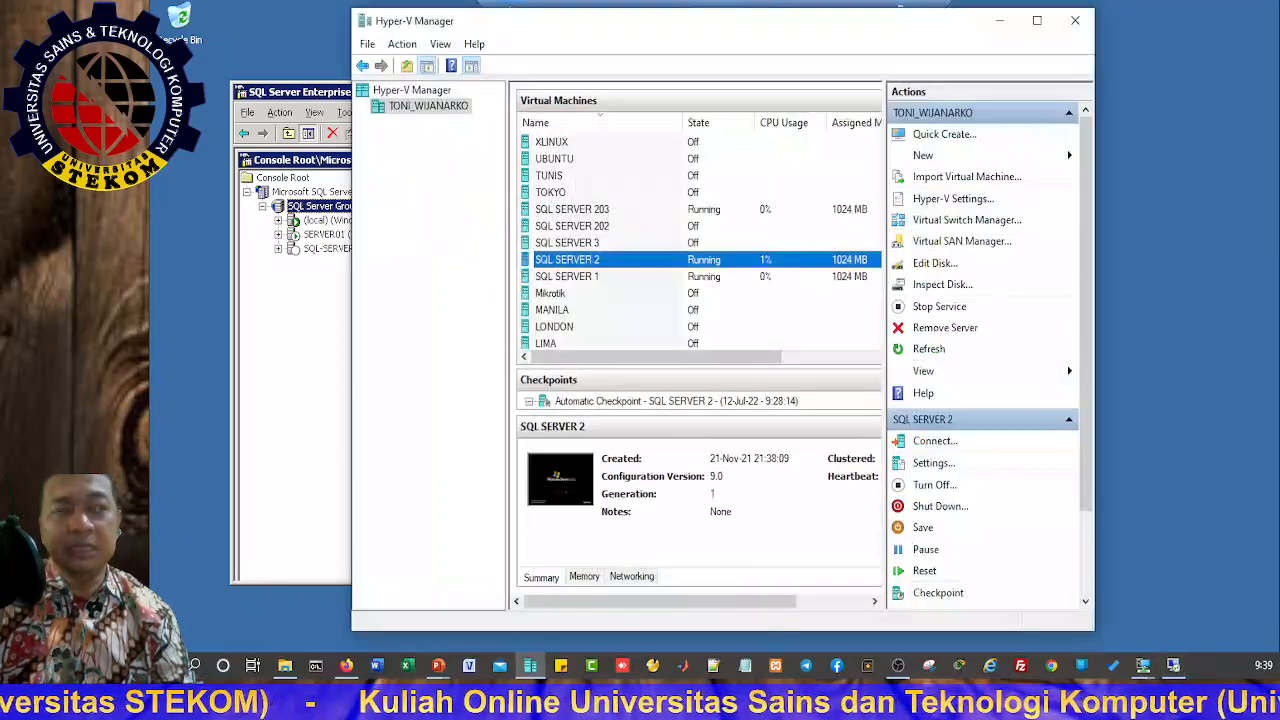
click(597, 227)
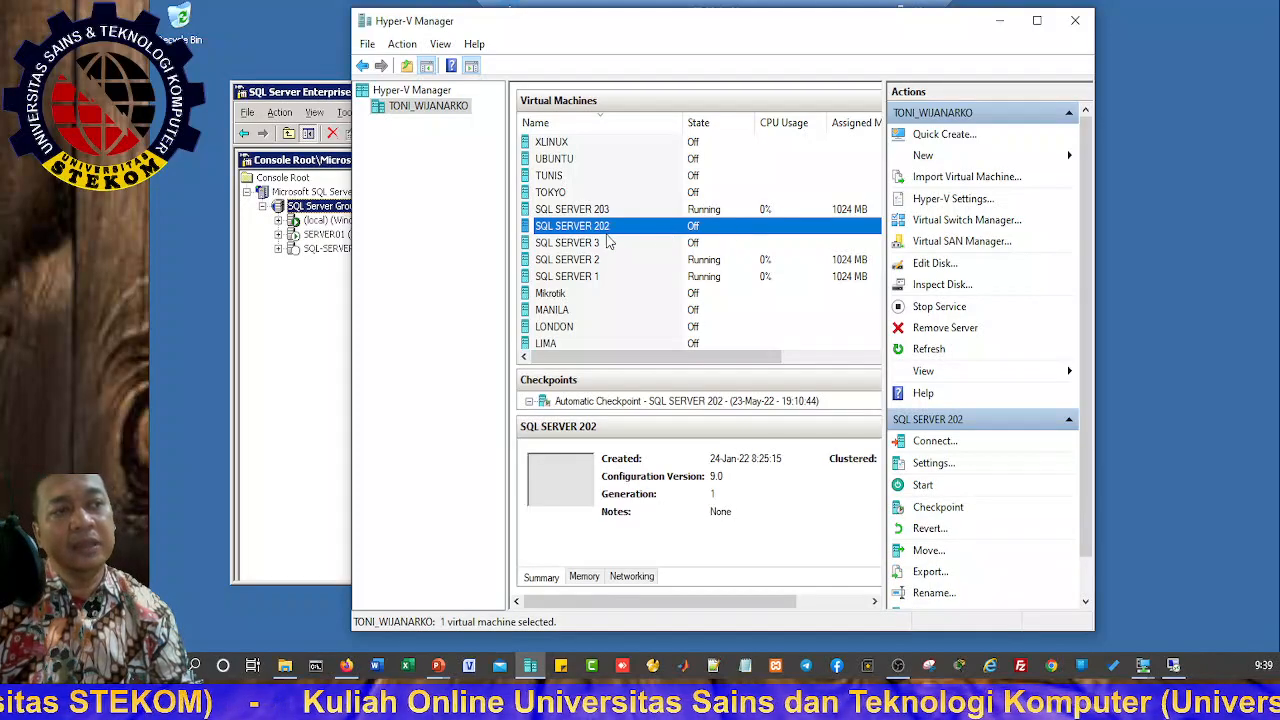
double_click(601, 230)
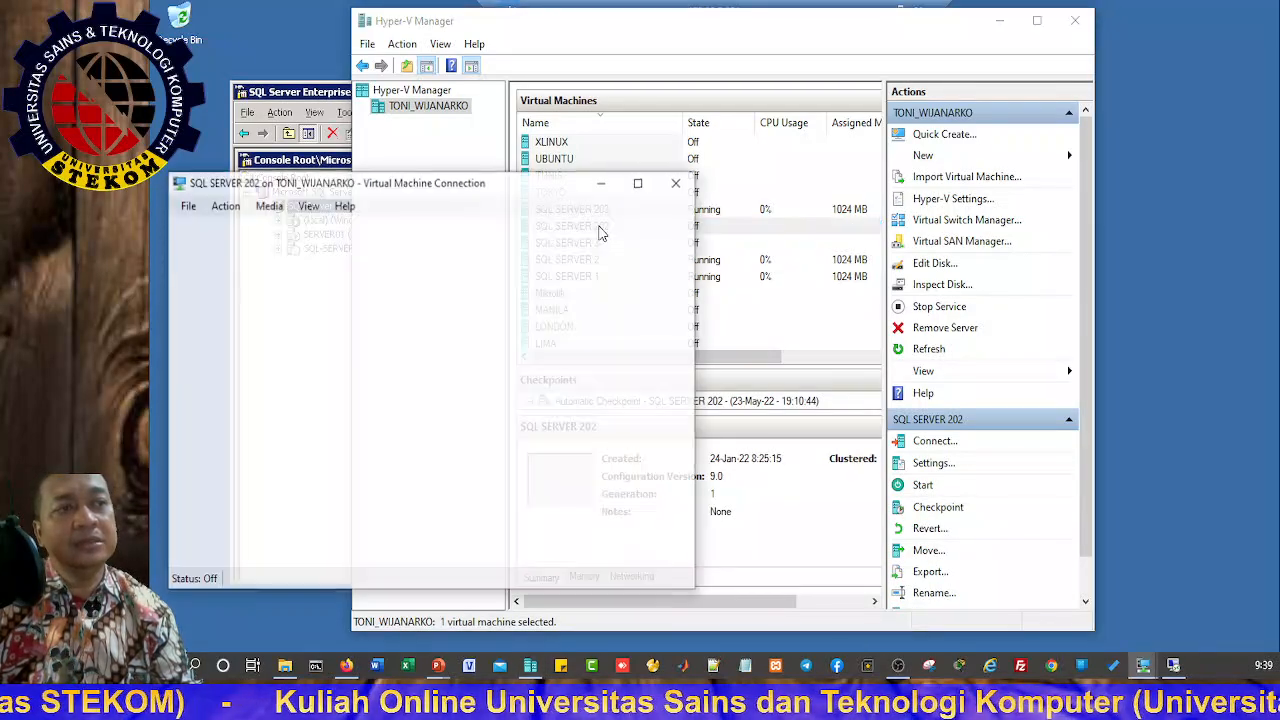
click(431, 420)
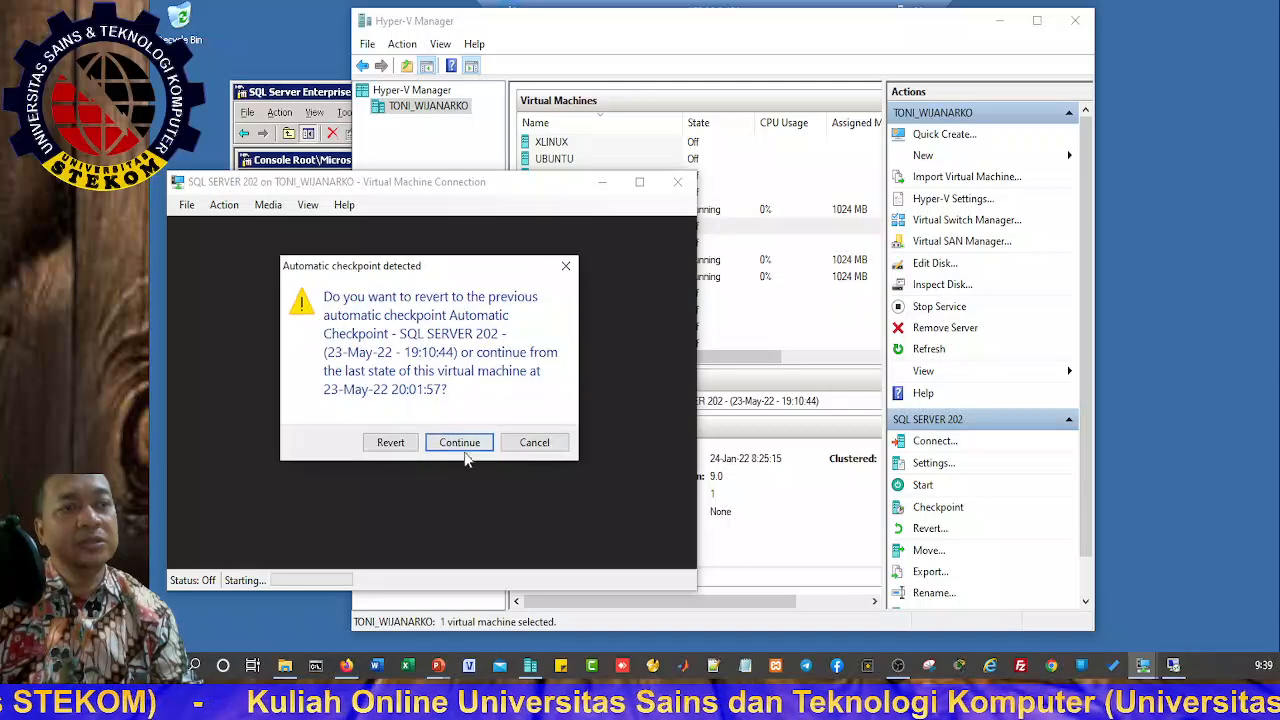
click(458, 441)
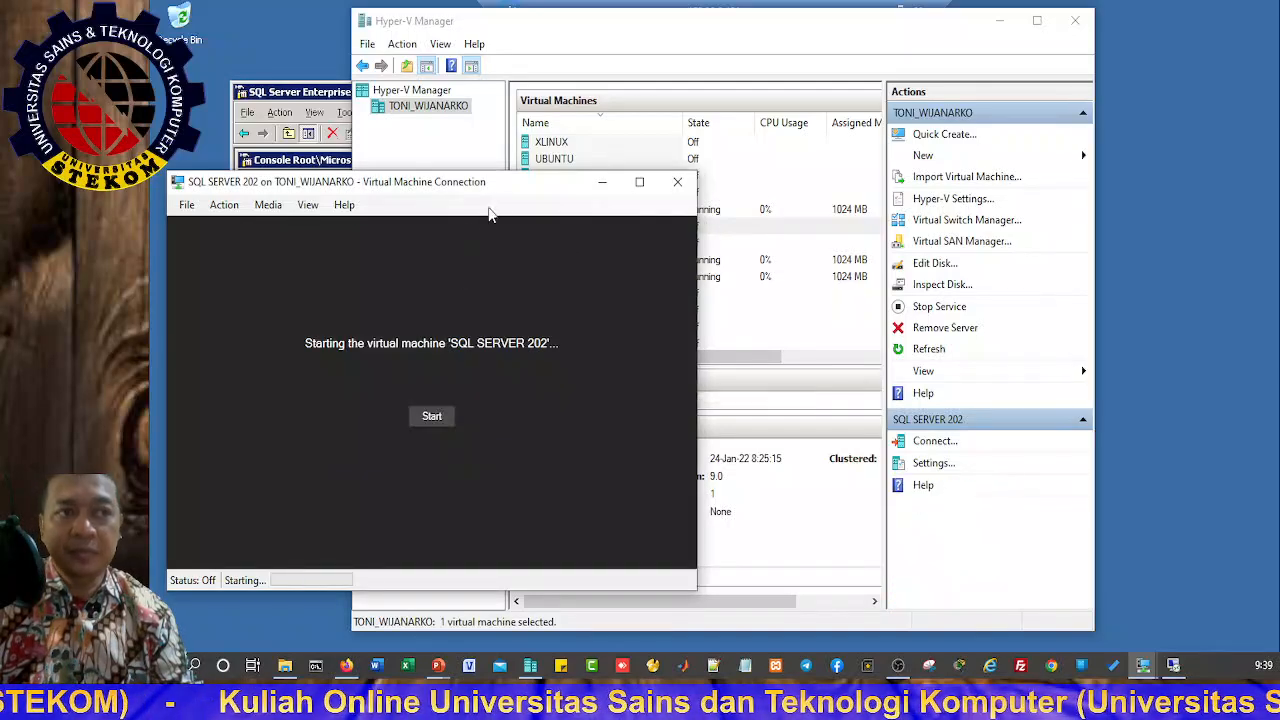
drag(508, 185, 716, 215)
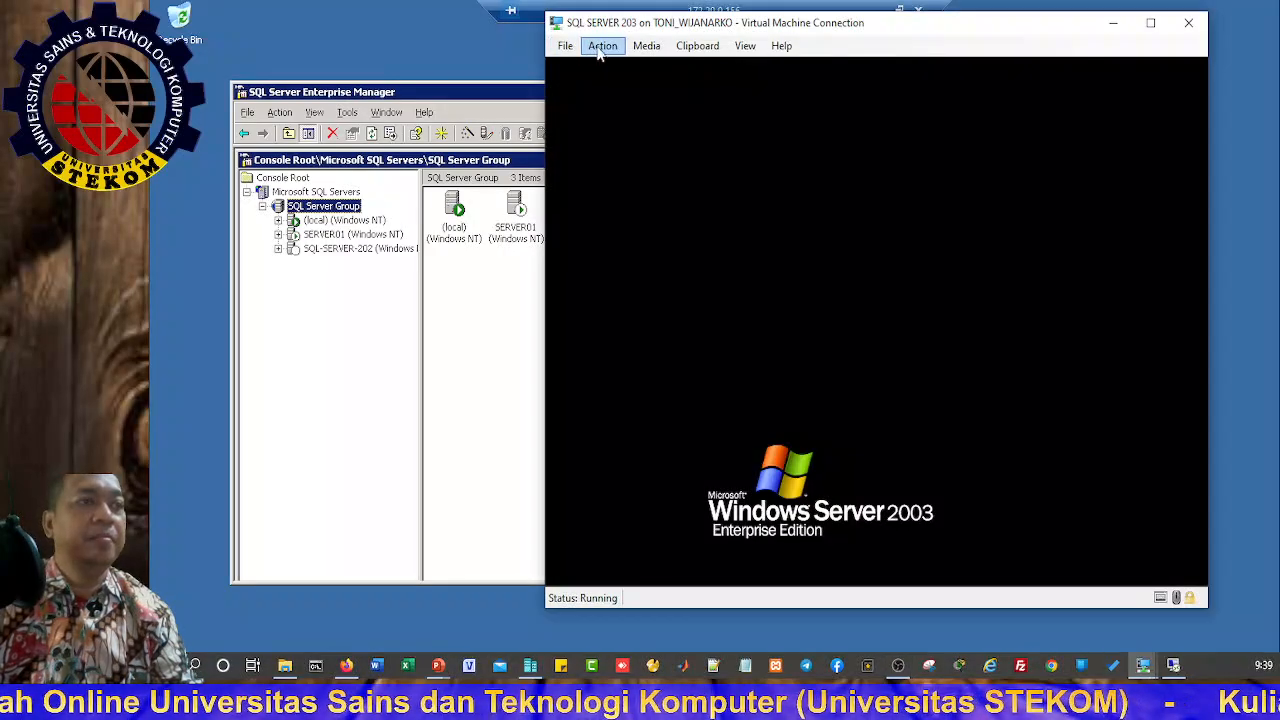
Step: Unlock SQL SERVER 203 with Ctrl+Alt+Delete and the Administrator password
click(601, 46)
click(605, 61)
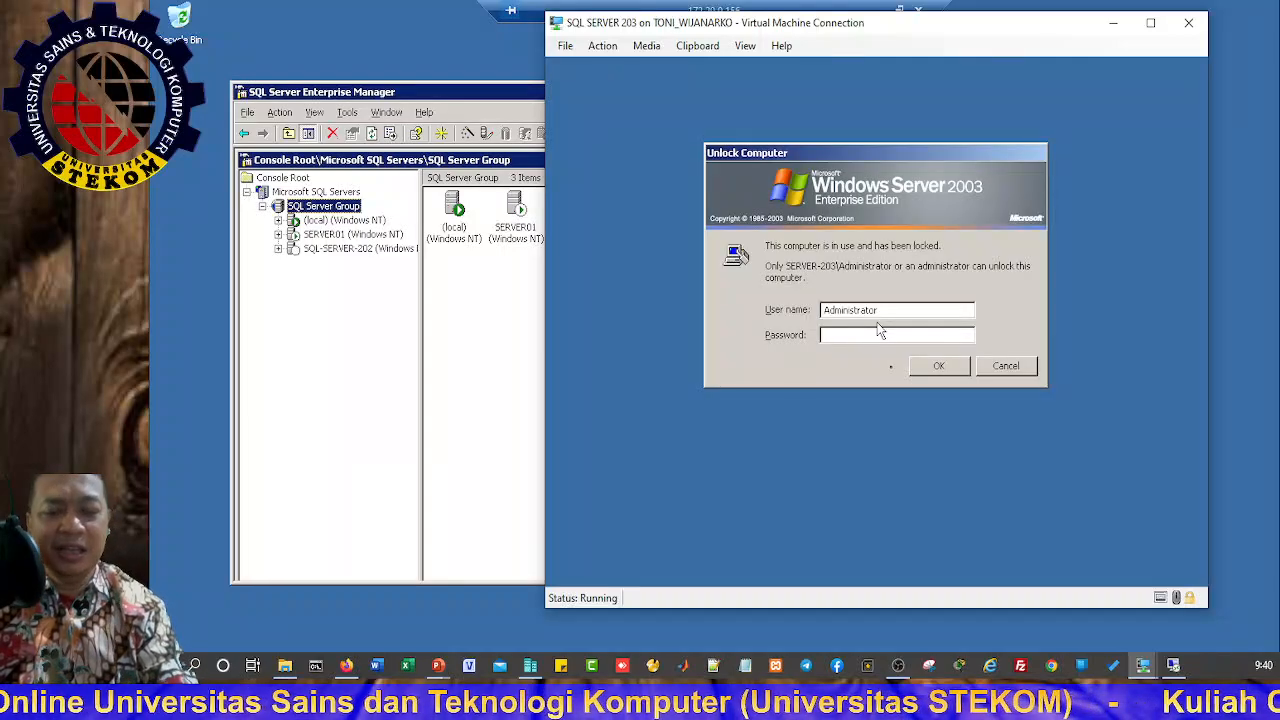
text(•••)
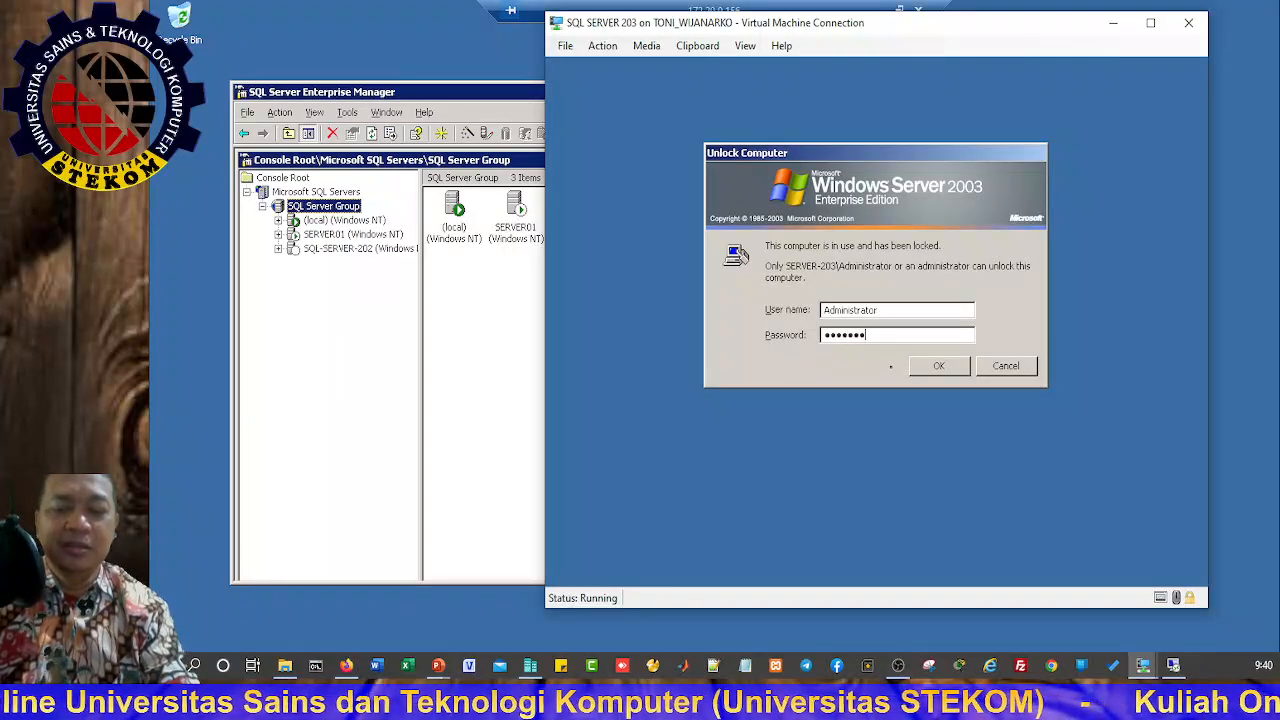
key(Return)
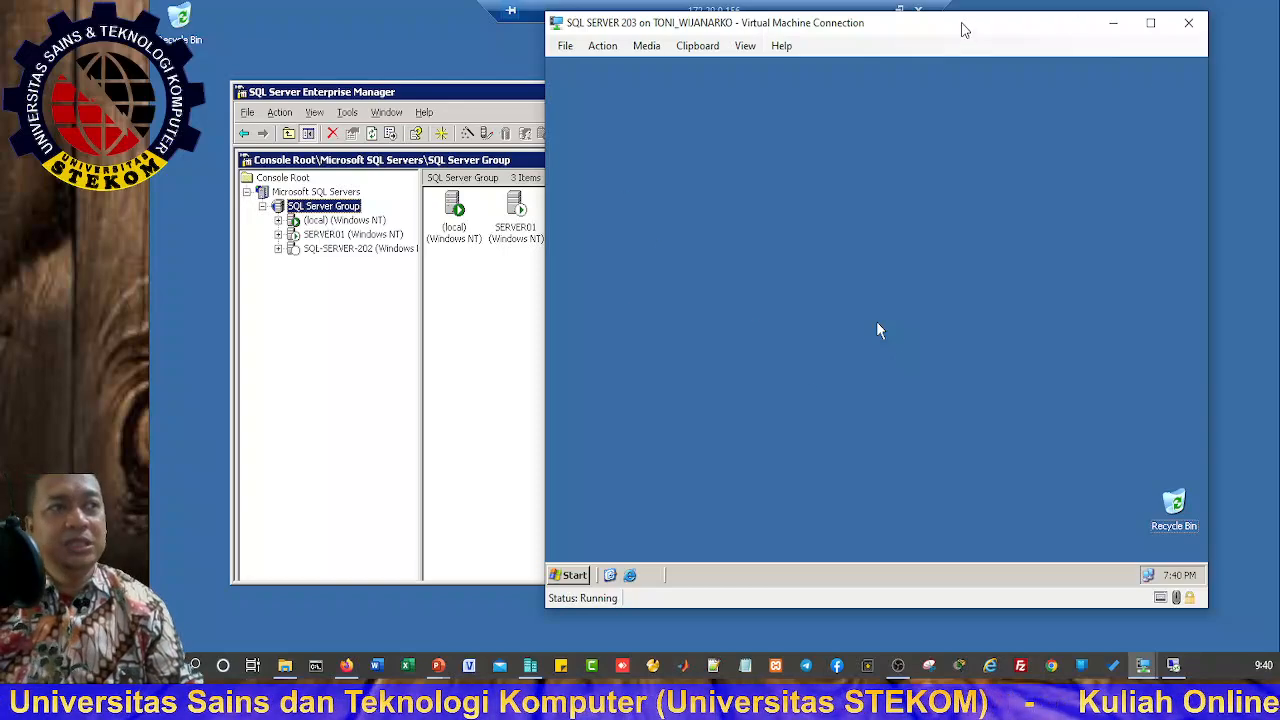
drag(963, 30, 1015, 60)
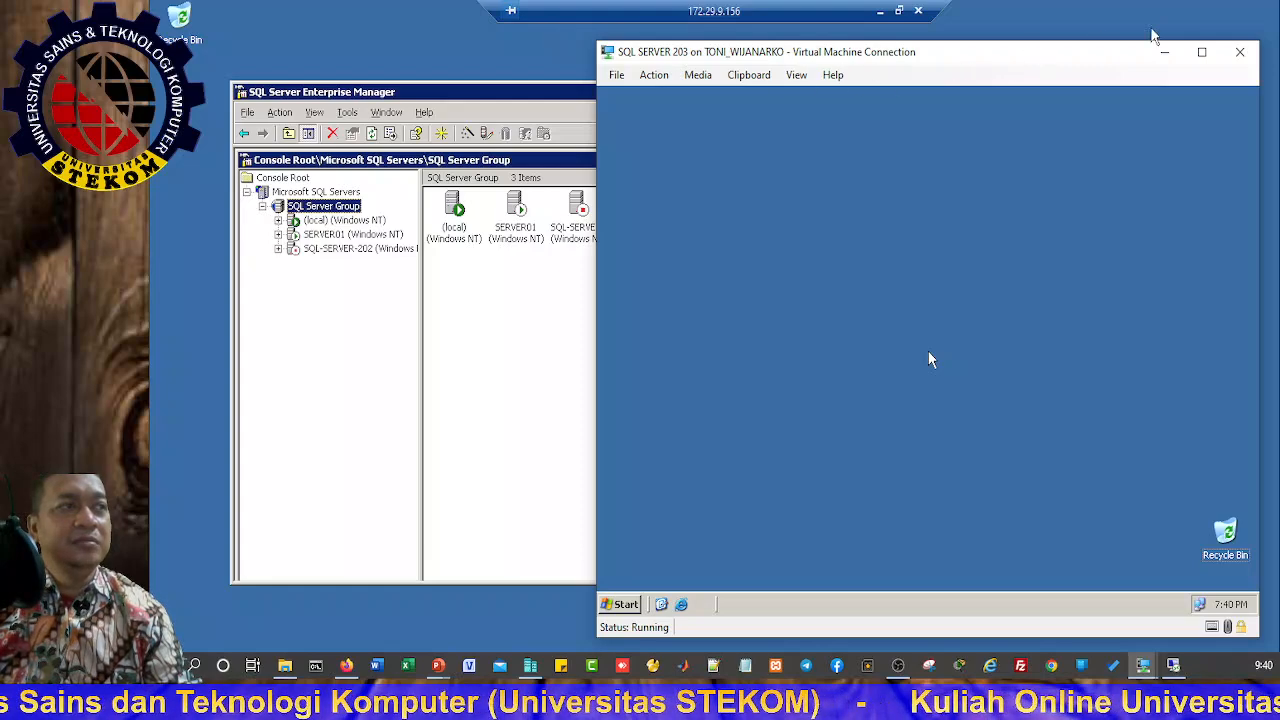
Step: Refresh SQL Server Group's three servers, then take the remote desktop out of full screen
click(340, 30)
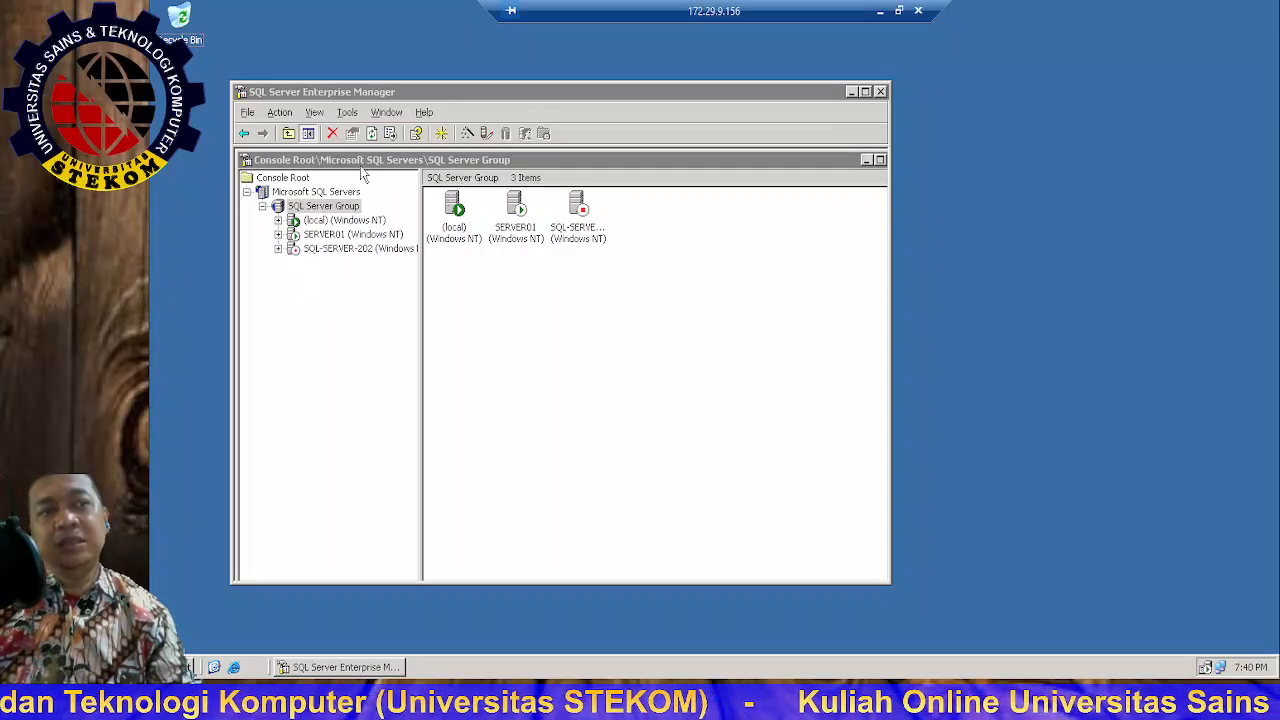
click(371, 133)
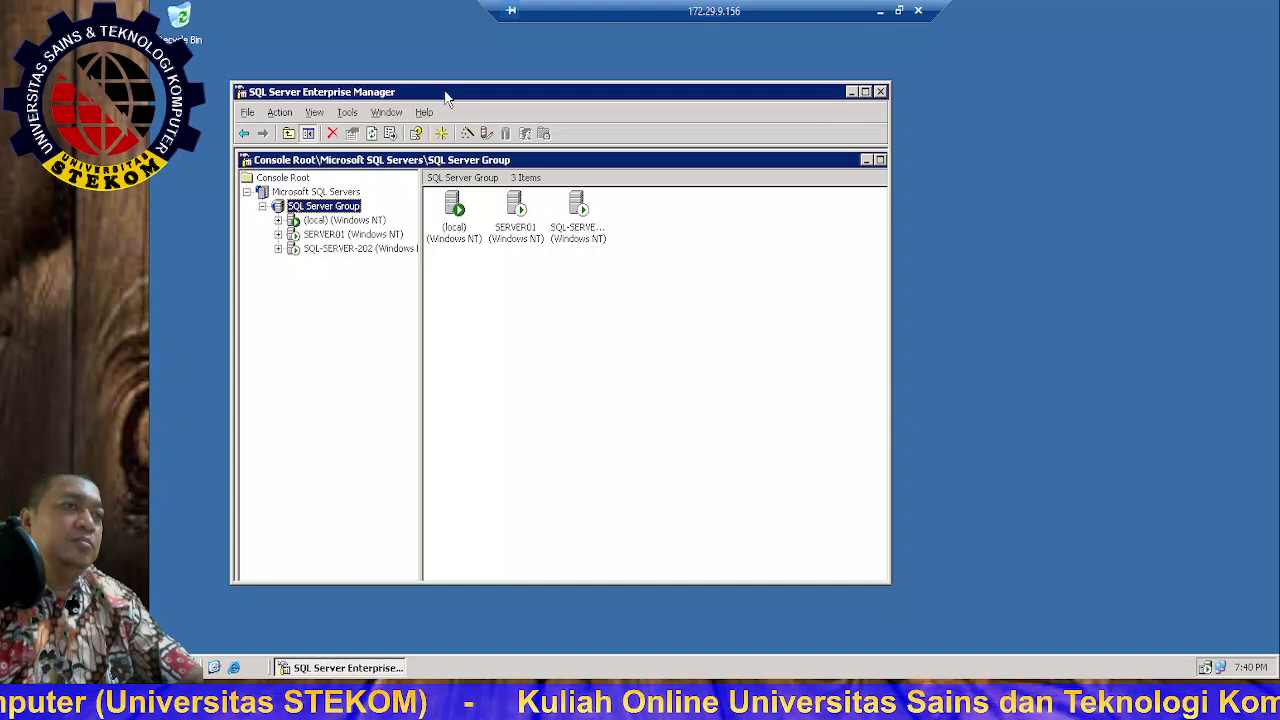
drag(446, 97, 588, 88)
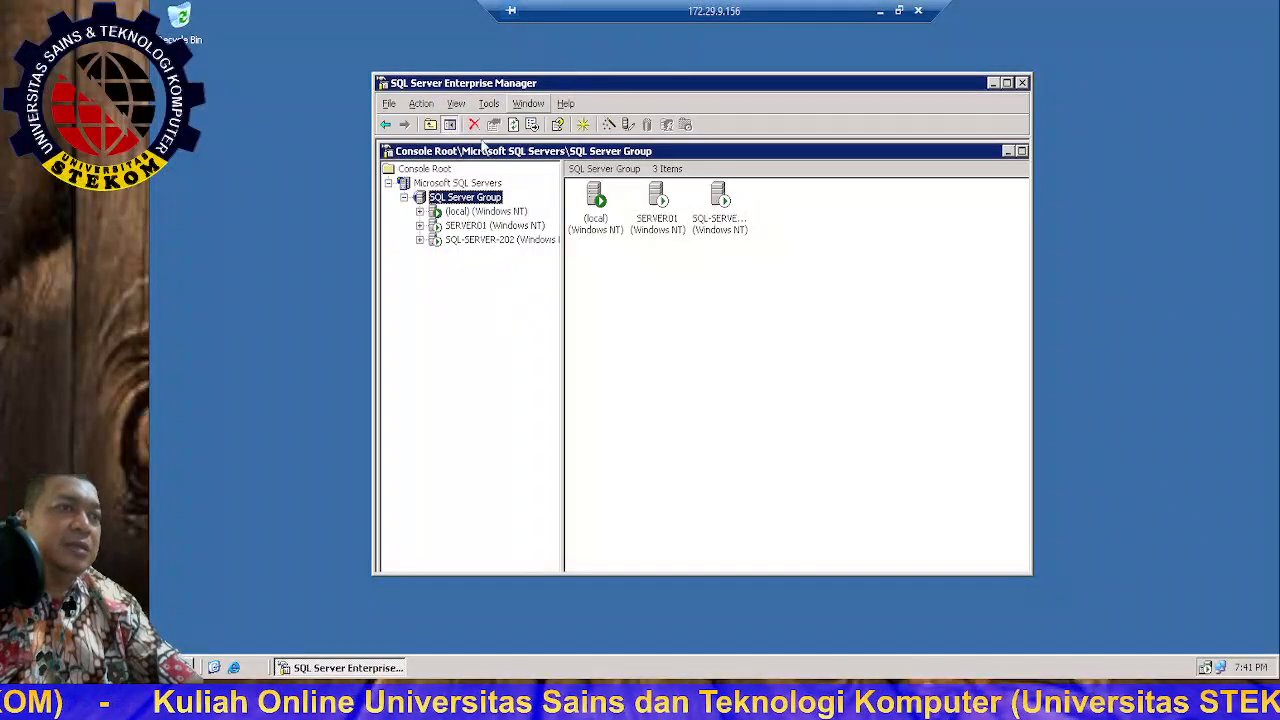
right_click(451, 204)
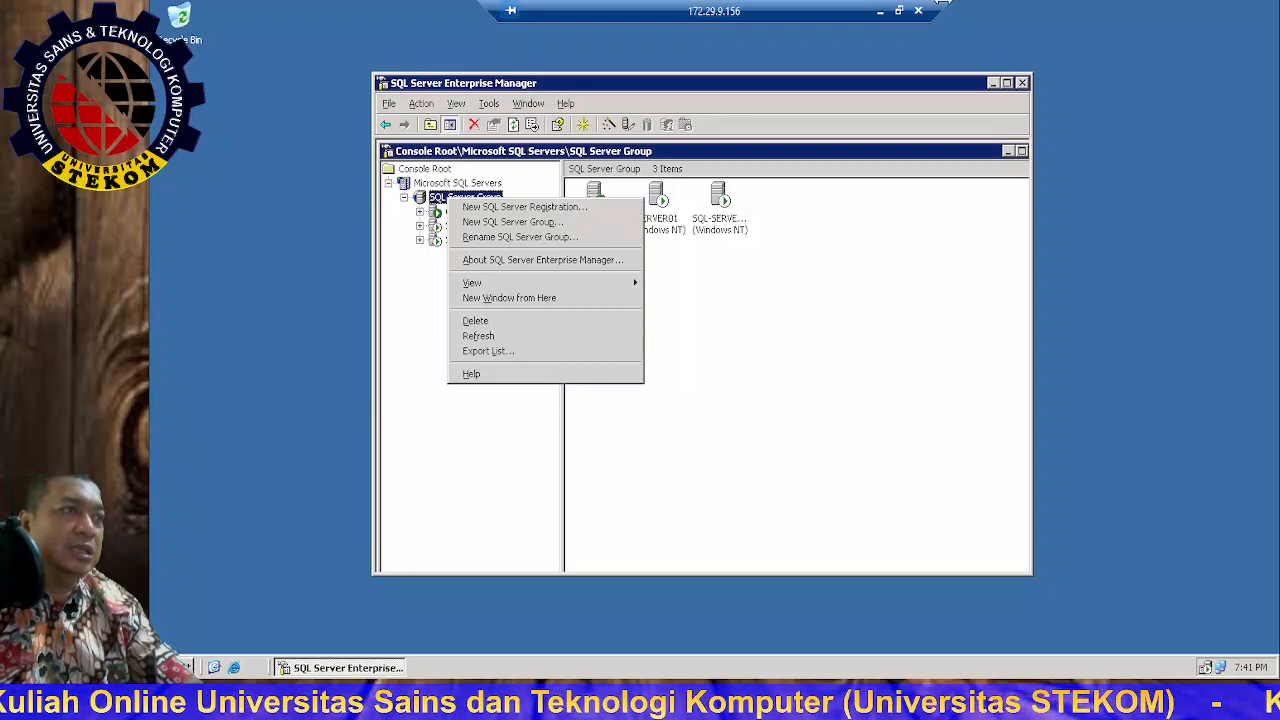
click(900, 12)
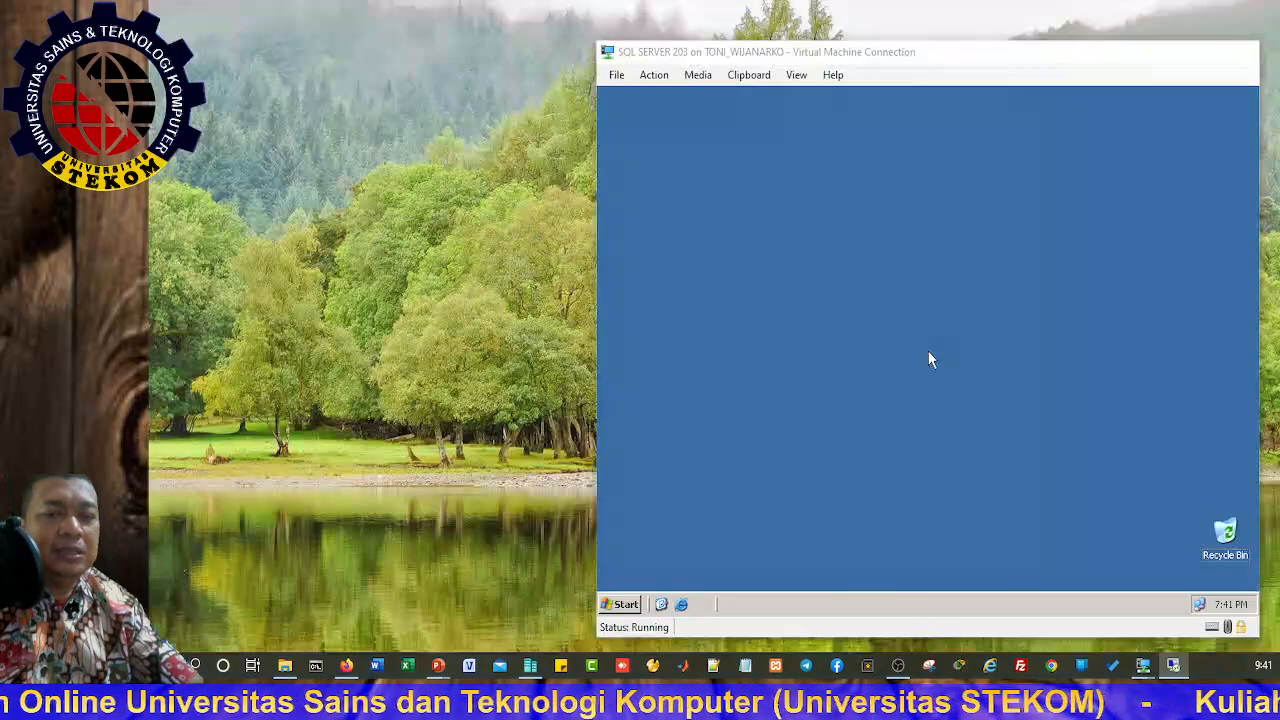
Step: On SQL SERVER 203, launch Enterprise Manager and expand Microsoft SQL Servers > SQL Server Group
click(1143, 600)
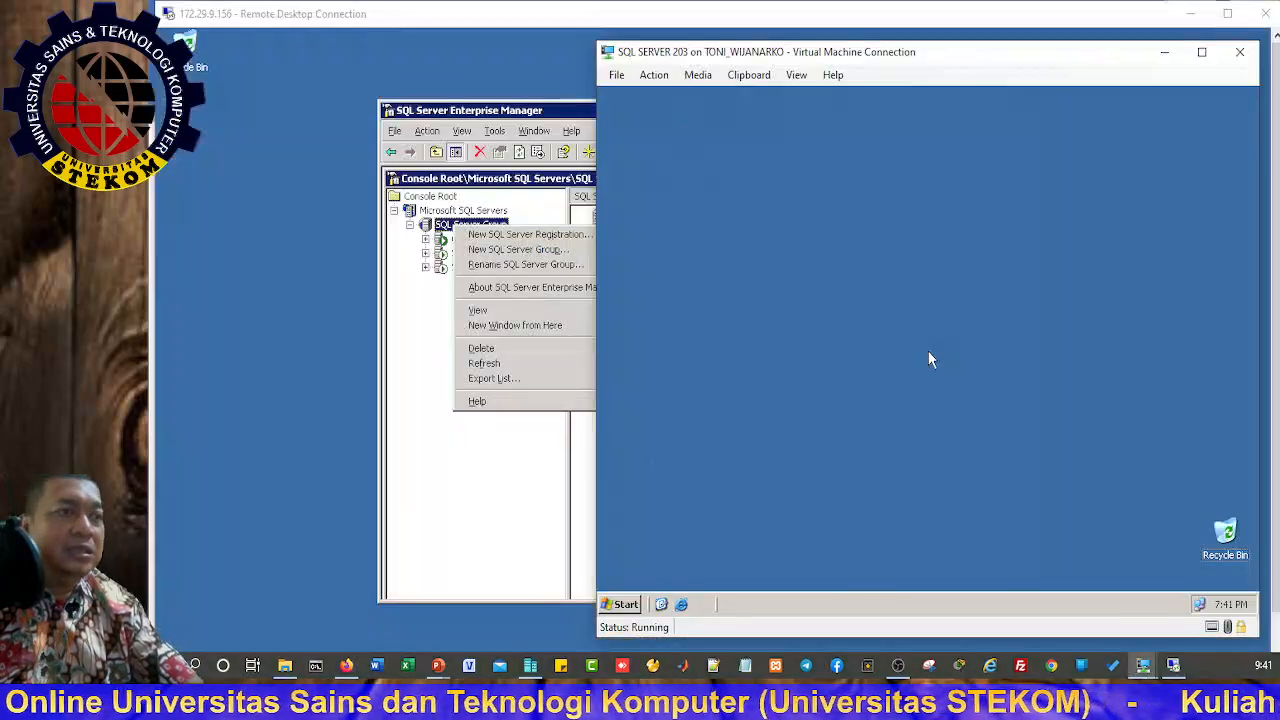
click(627, 604)
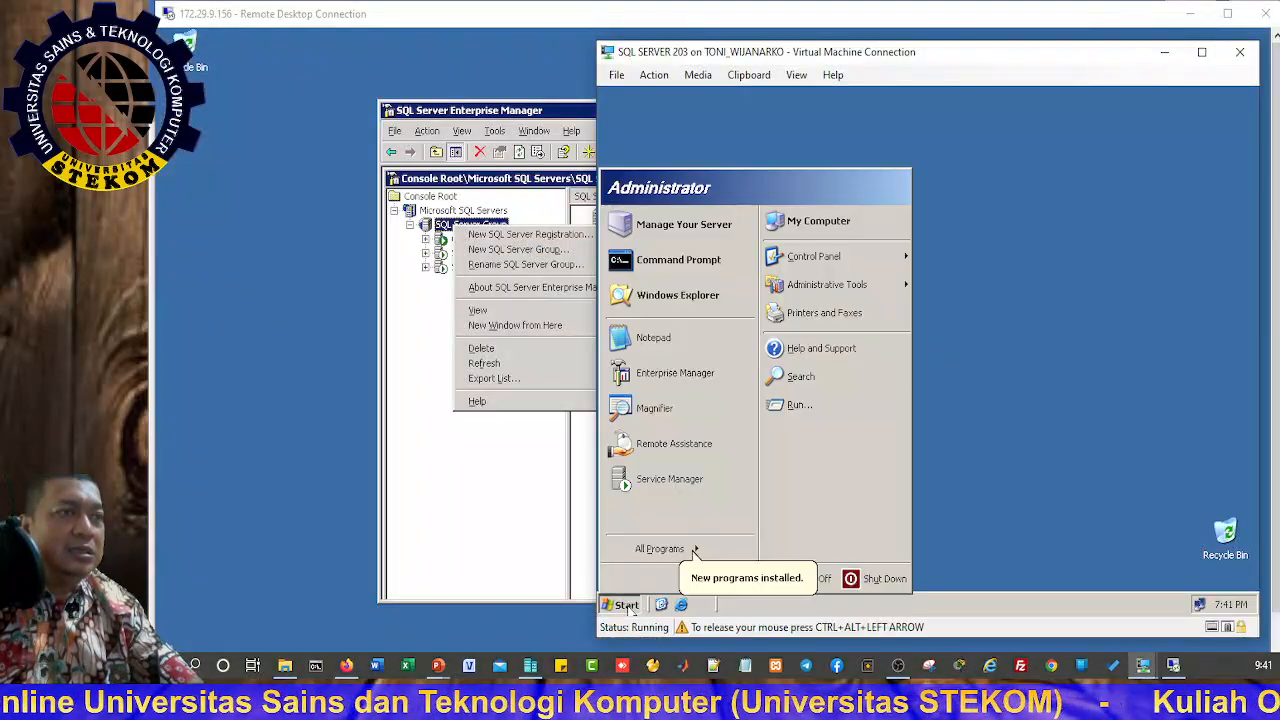
click(714, 375)
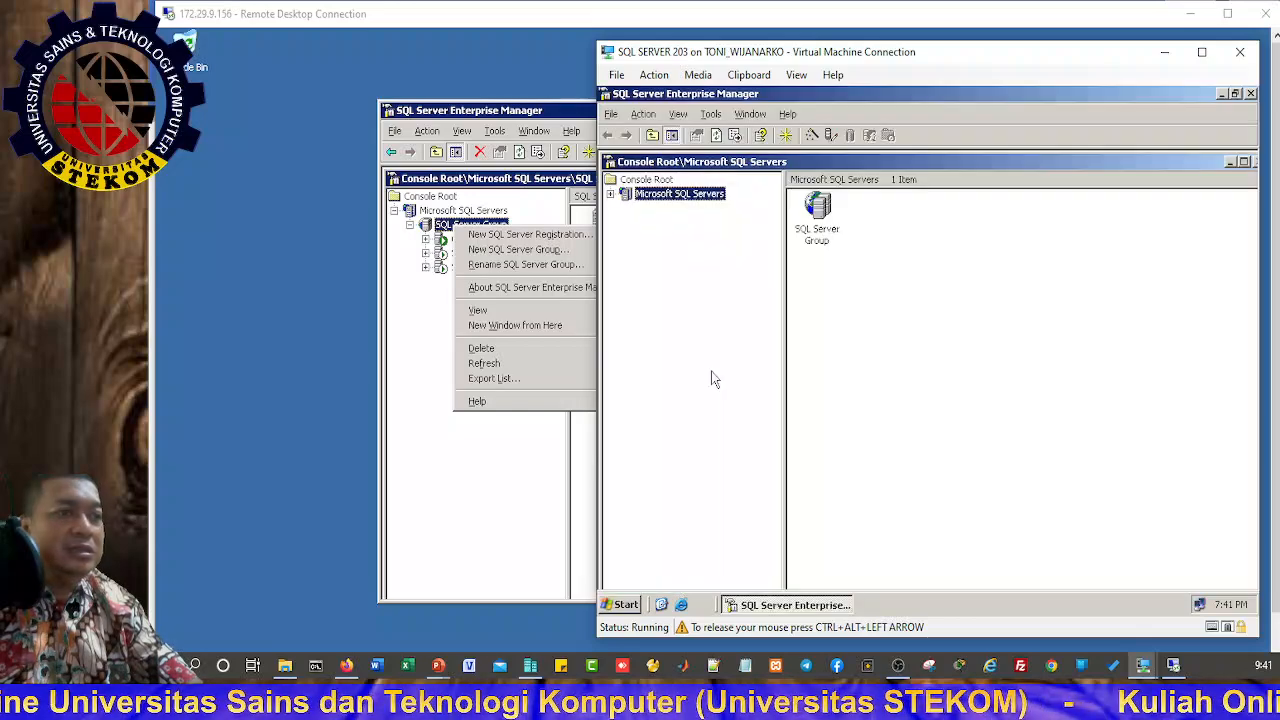
click(611, 194)
click(626, 208)
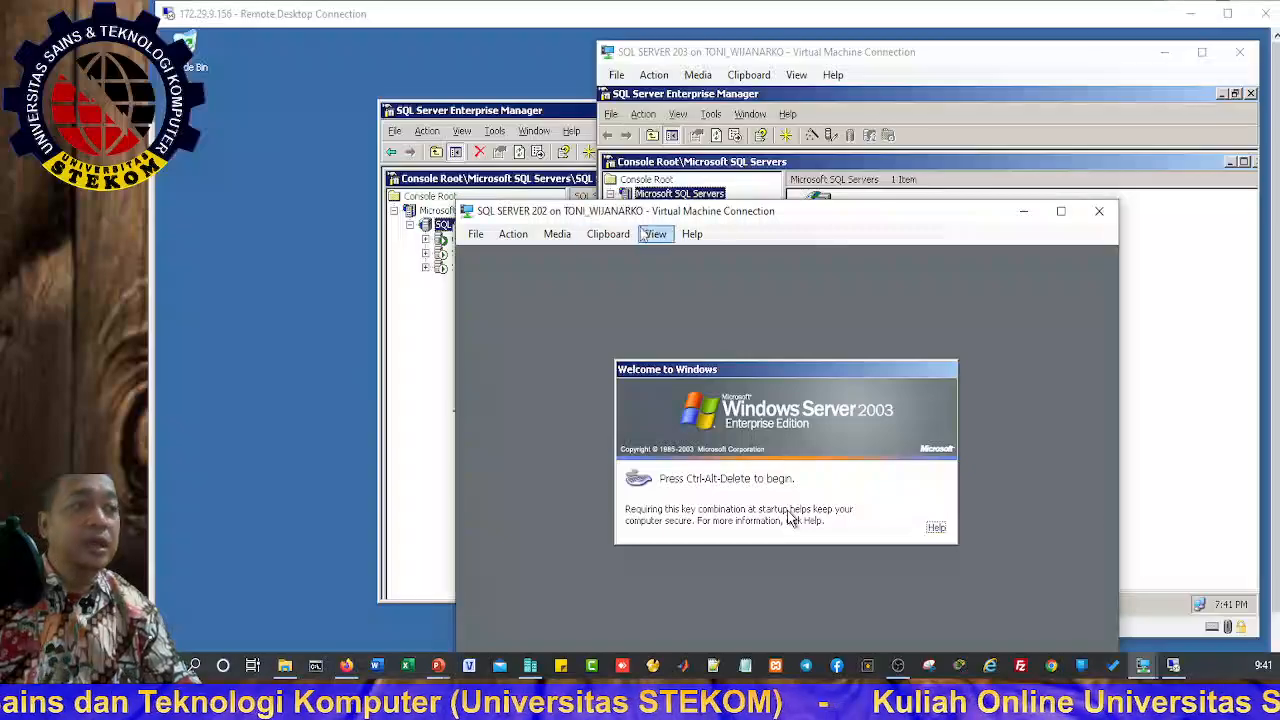
Step: Log on to SQL SERVER 202 as Administrator via the Ctrl+Alt+Delete action and password
drag(814, 217, 853, 38)
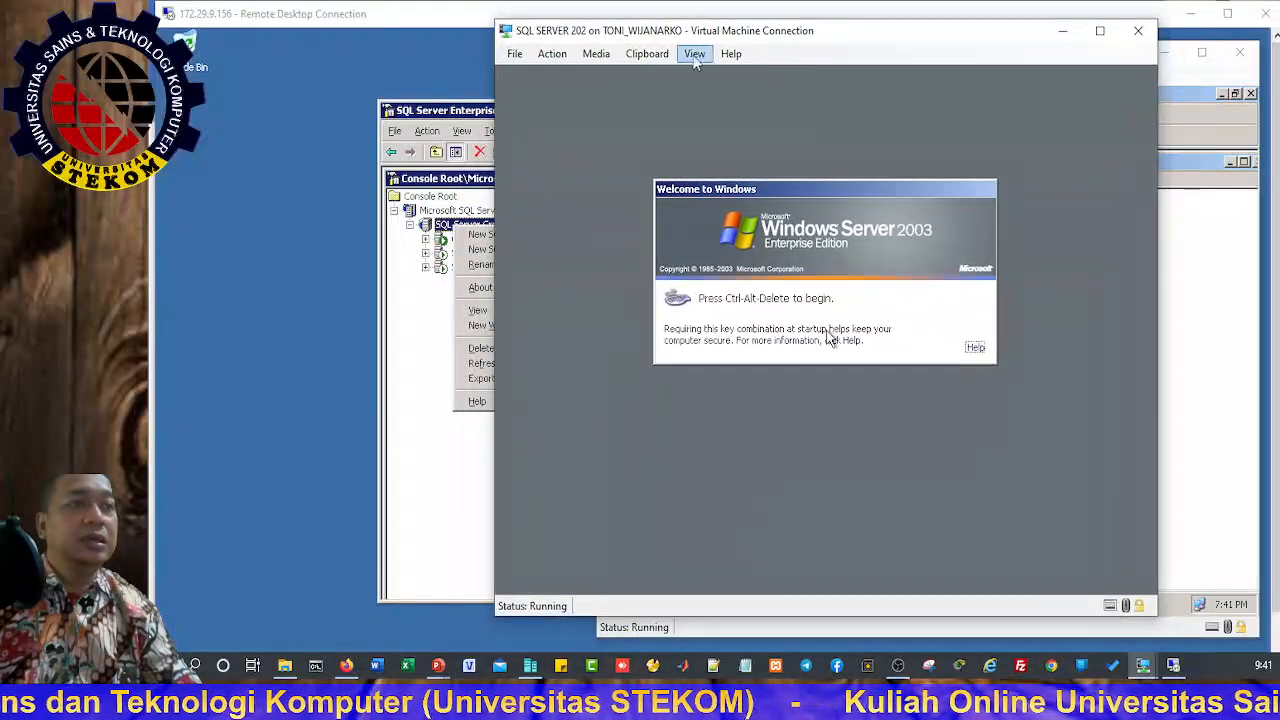
click(551, 54)
click(590, 73)
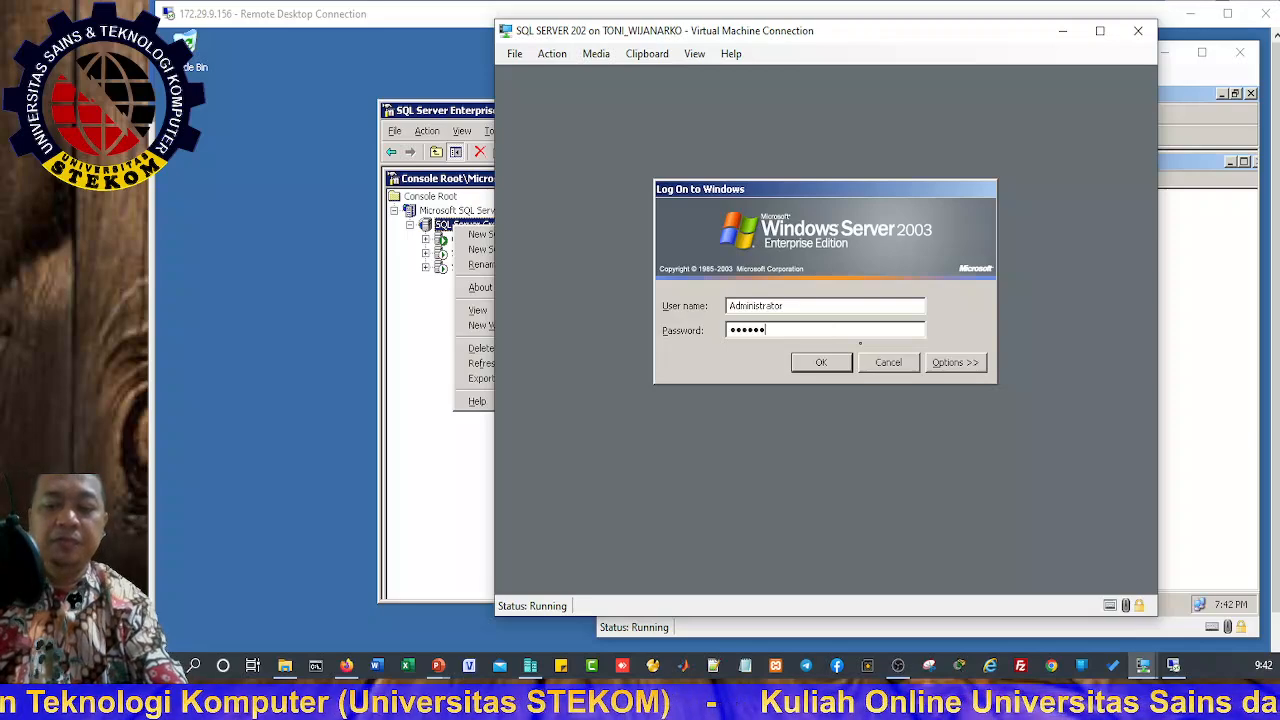
key(Return)
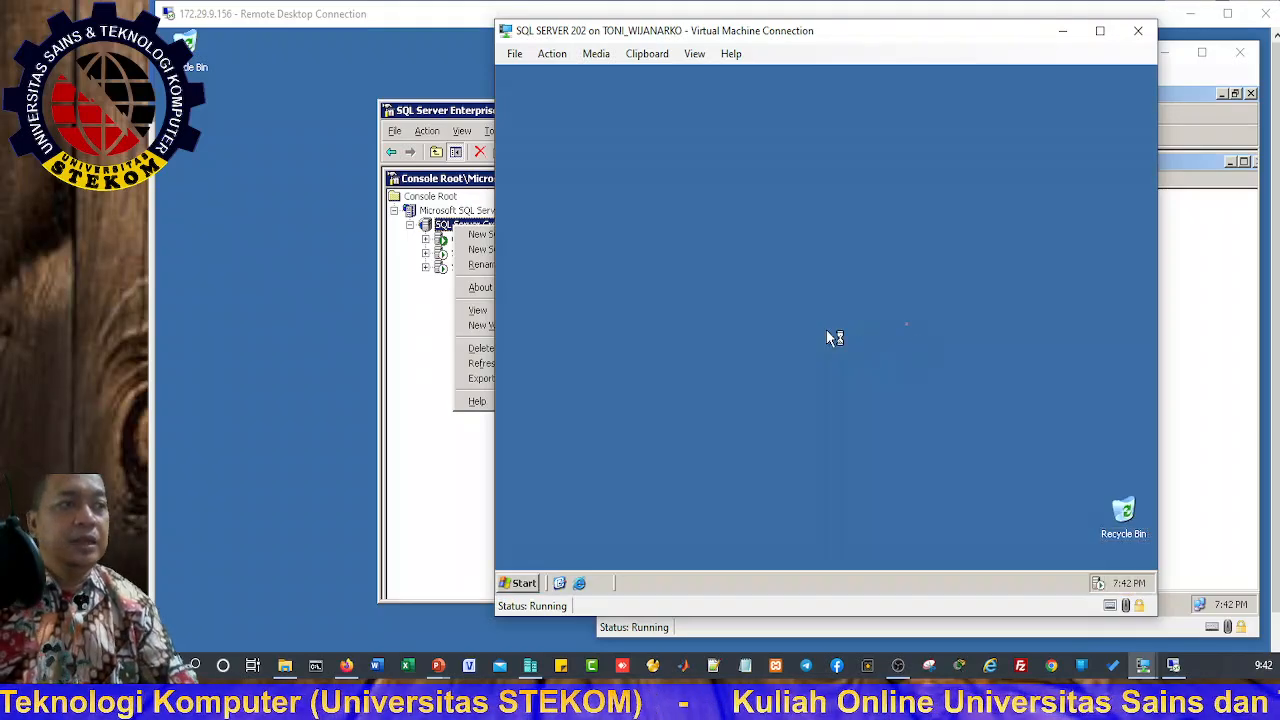
Step: Launch Enterprise Manager on SQL SERVER 202 and expand SQL Server Group to its four servers
click(520, 583)
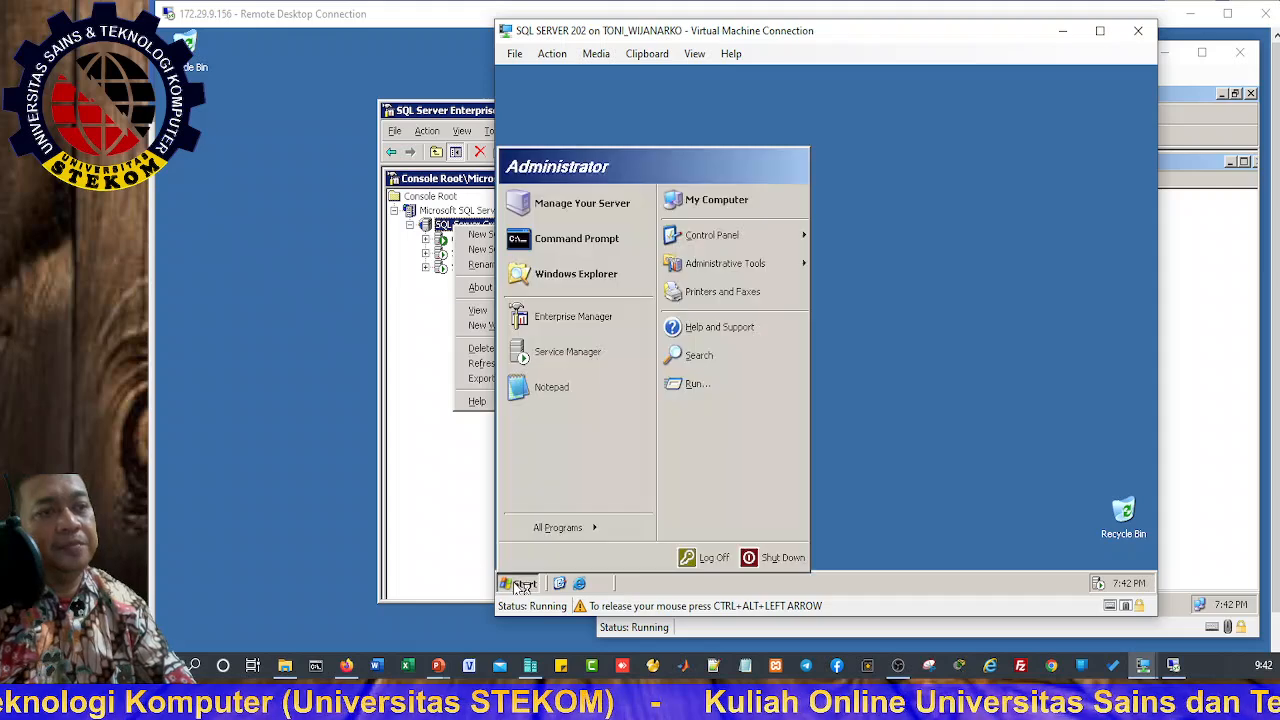
click(574, 318)
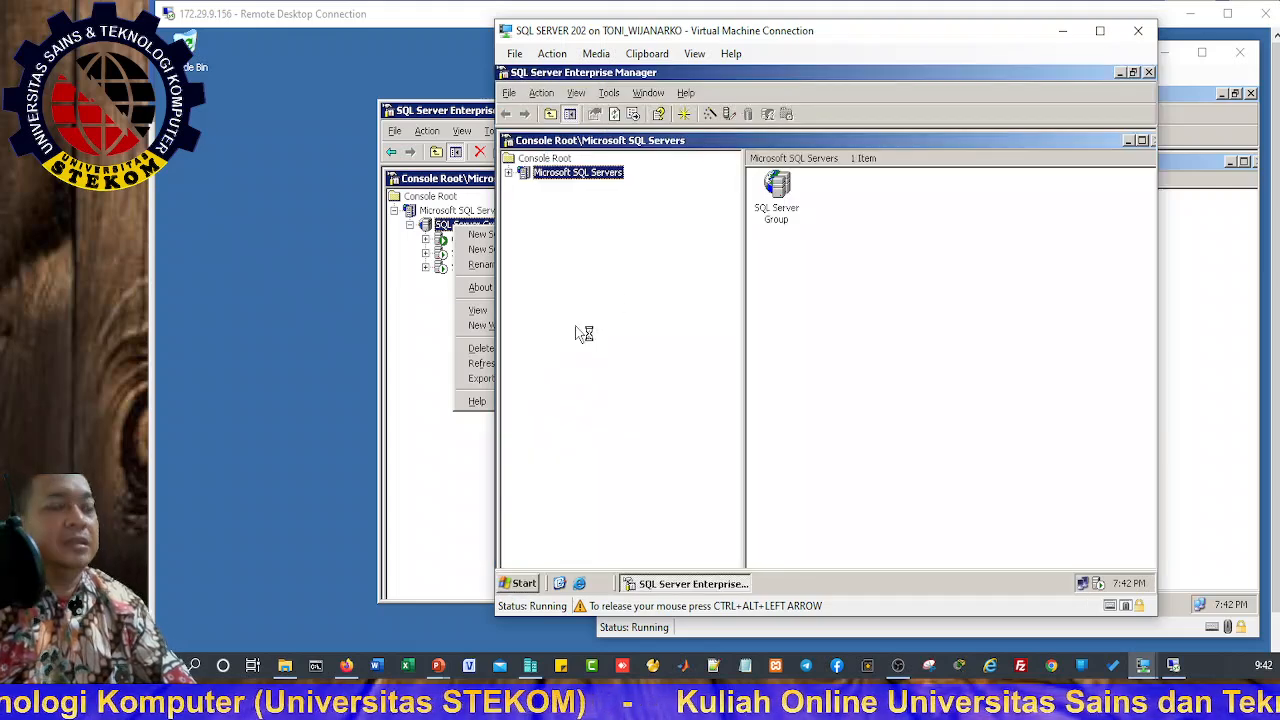
click(508, 173)
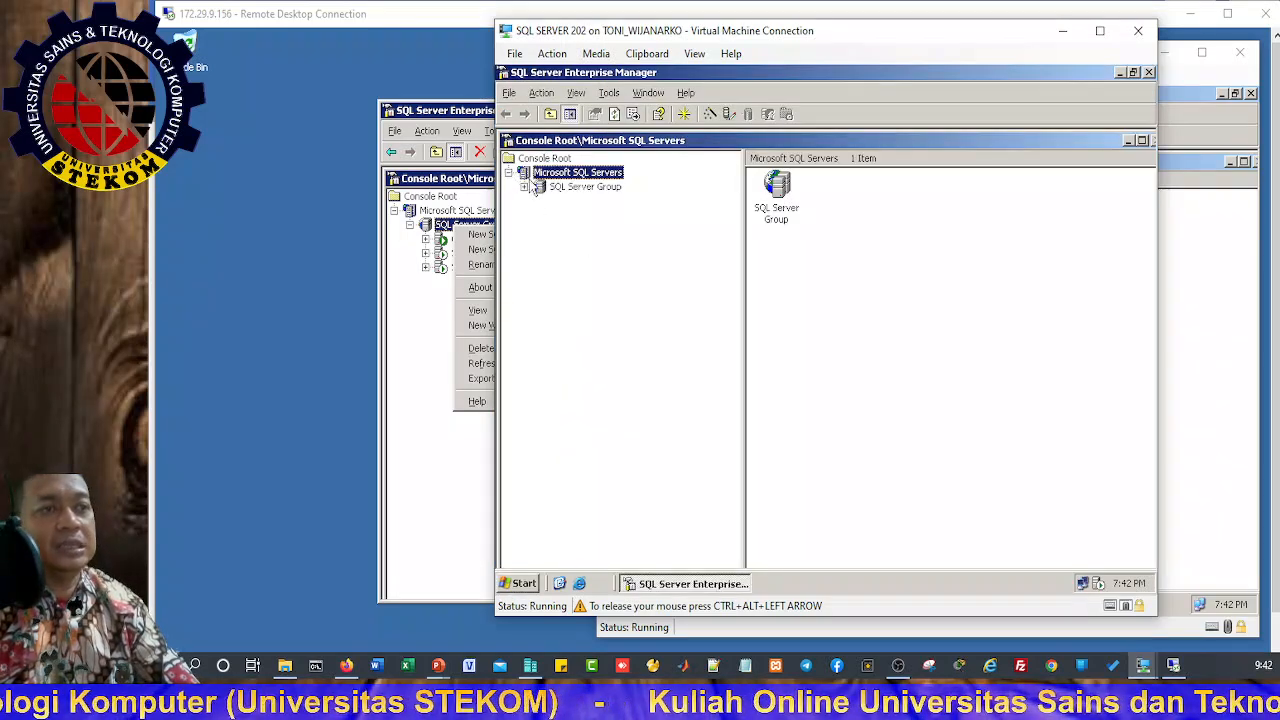
click(524, 187)
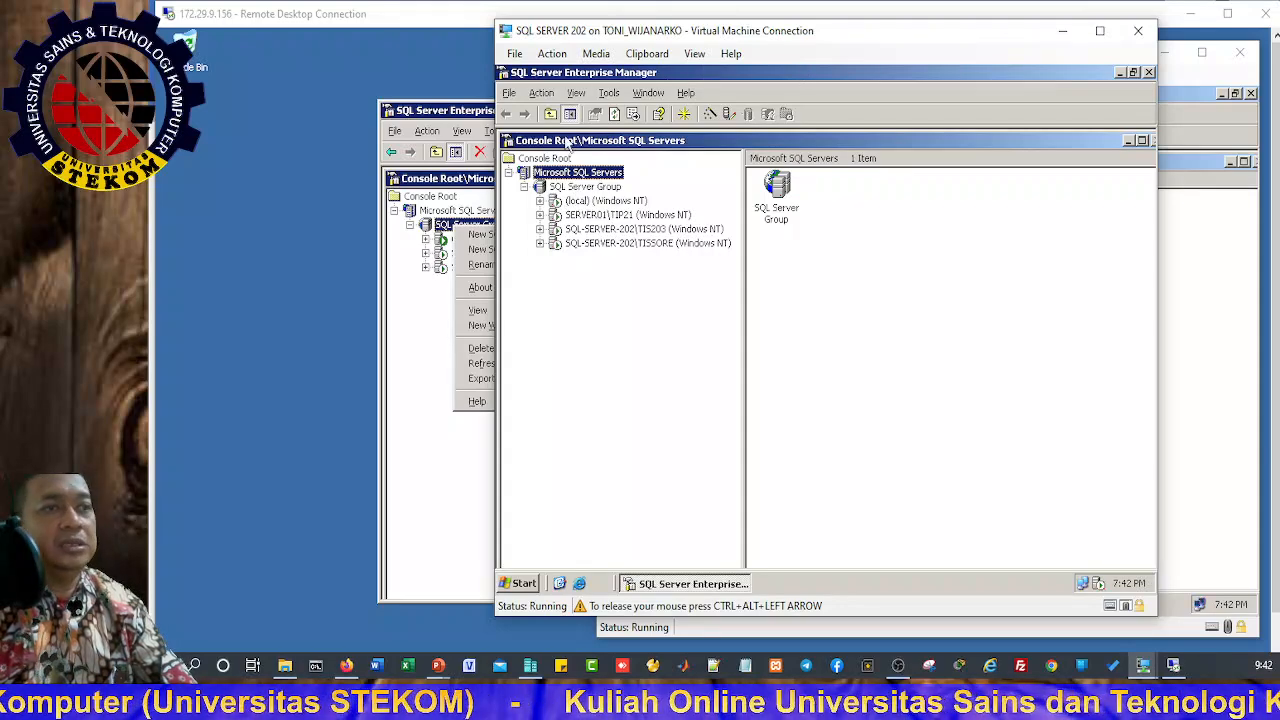
Step: Start a New SQL Server Registration from SQL Server Group's context menu
right_click(554, 176)
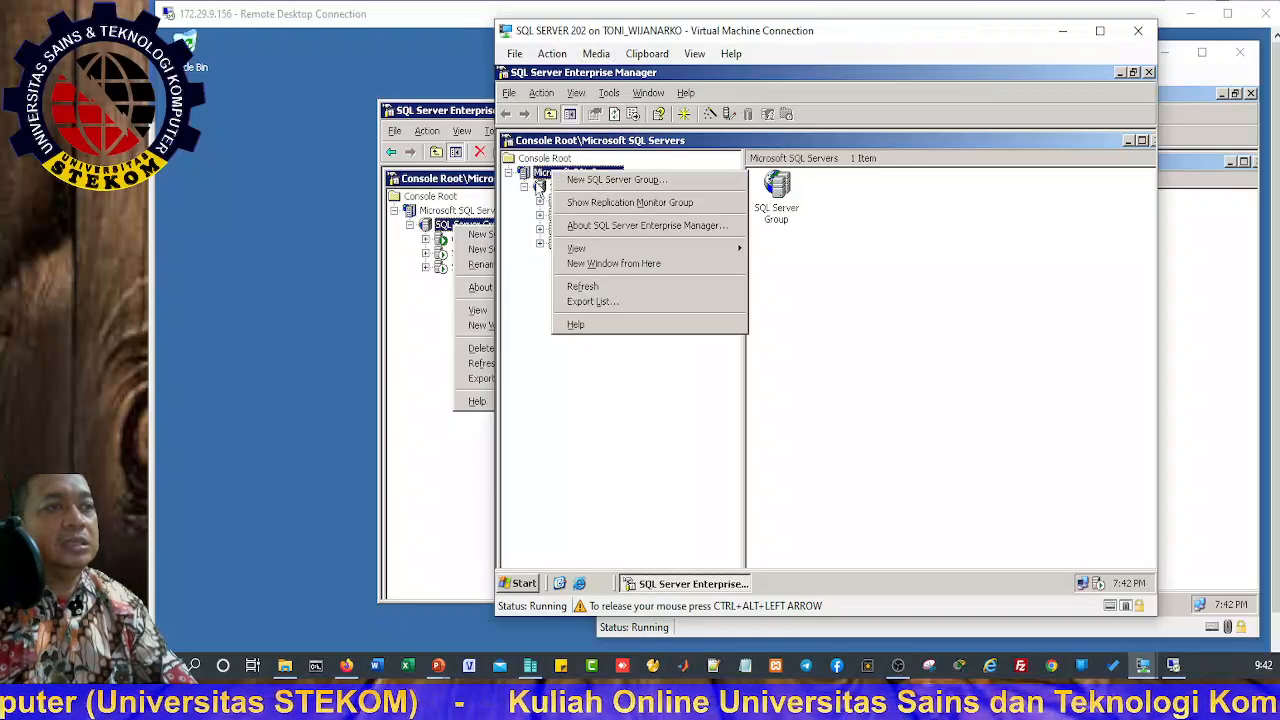
right_click(540, 187)
click(588, 192)
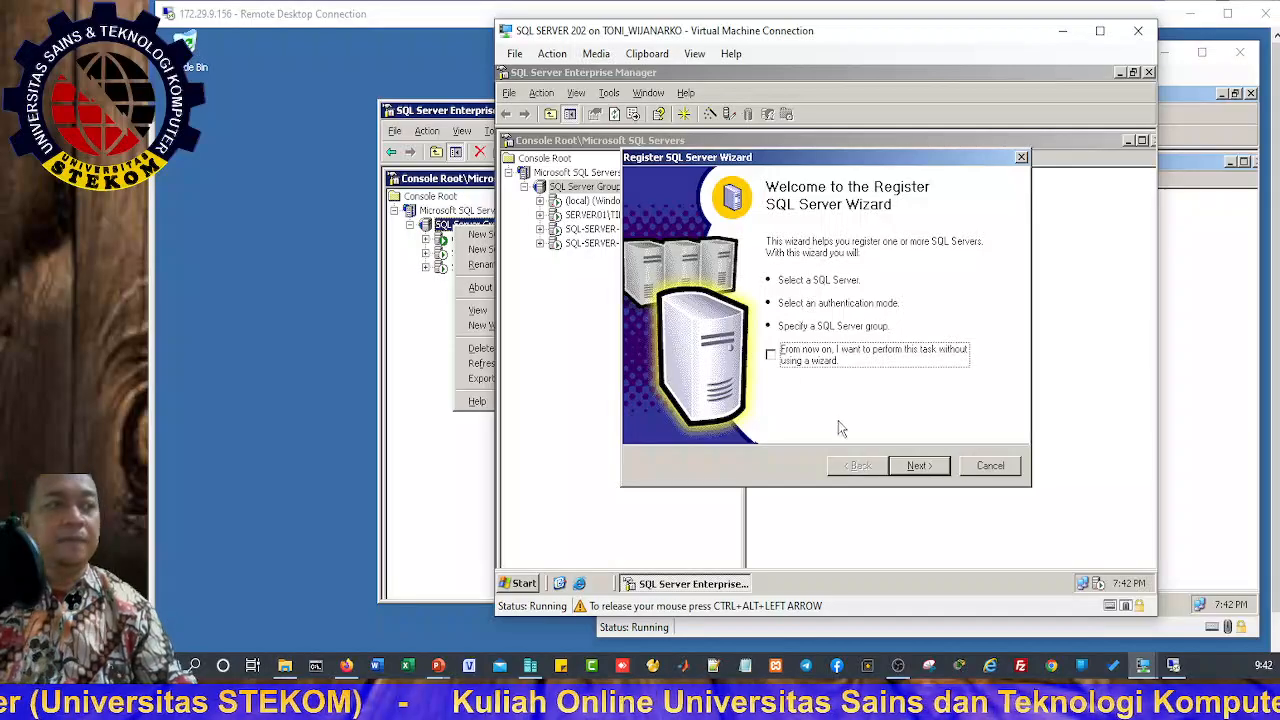
Step: Add SERVER203 to the list of servers to register in the wizard
click(918, 467)
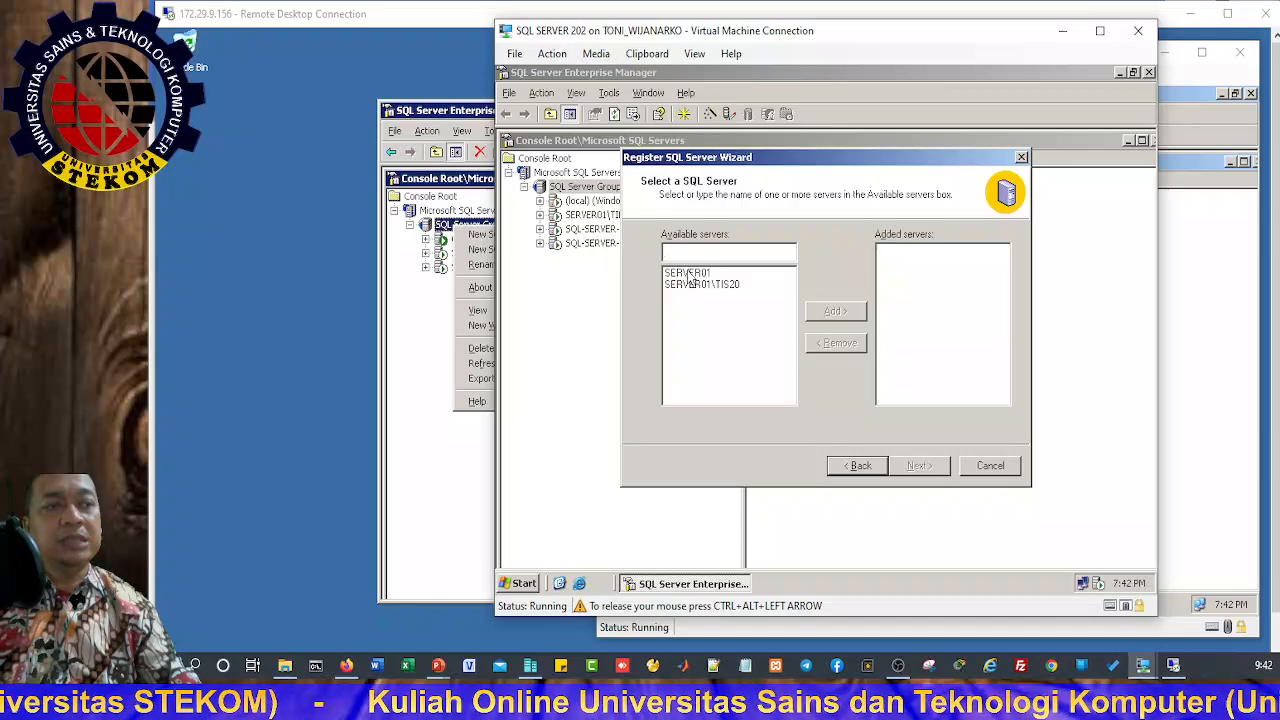
click(688, 274)
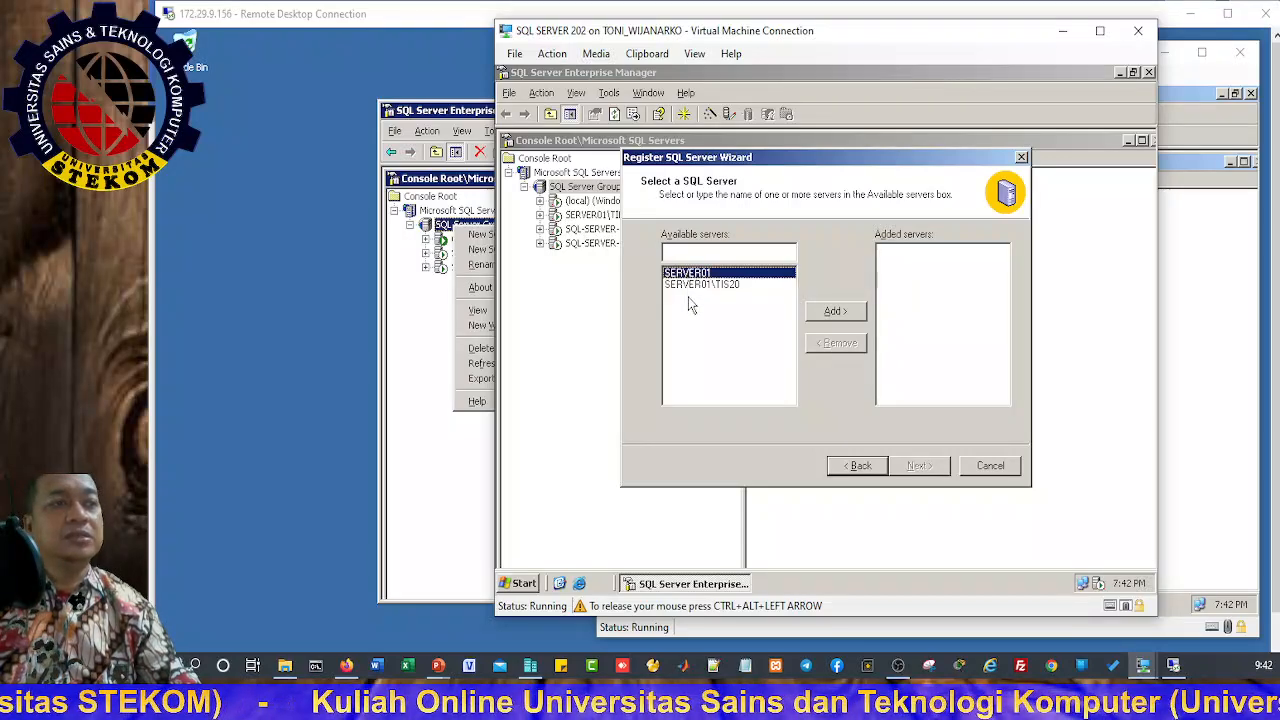
drag(779, 163, 902, 184)
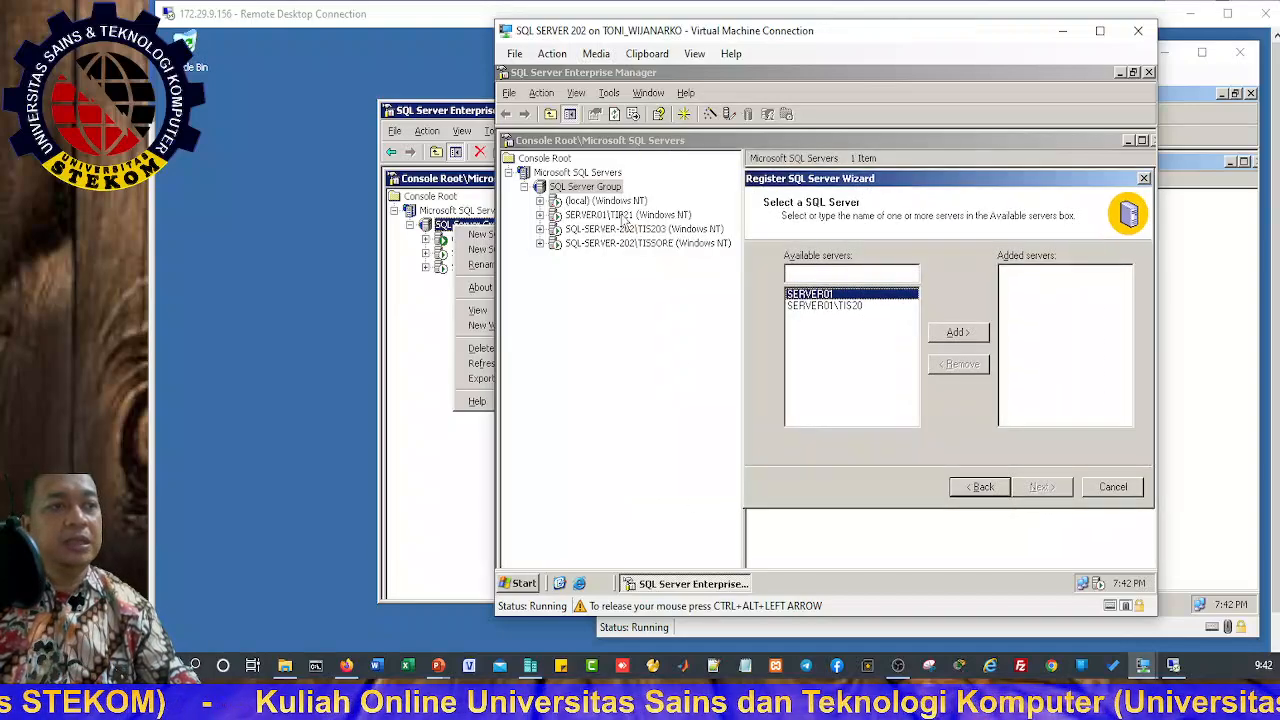
click(804, 274)
text(SERVER0)
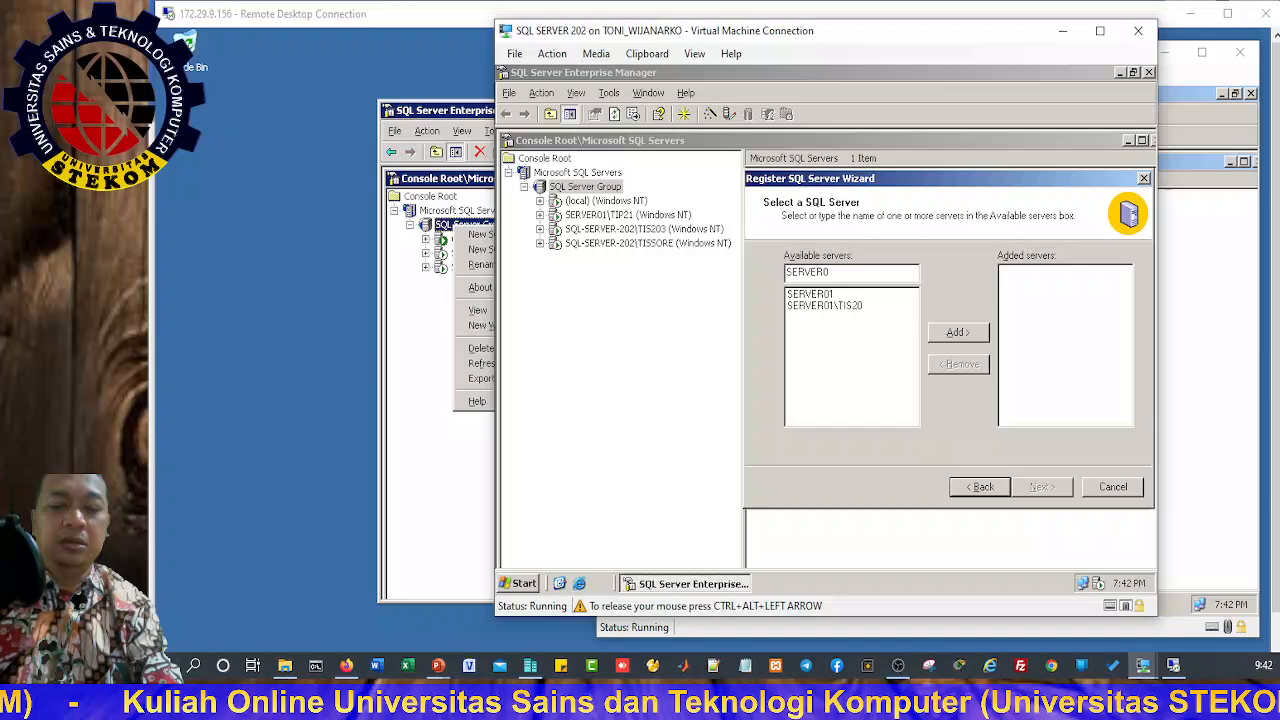
key(BackSpace)
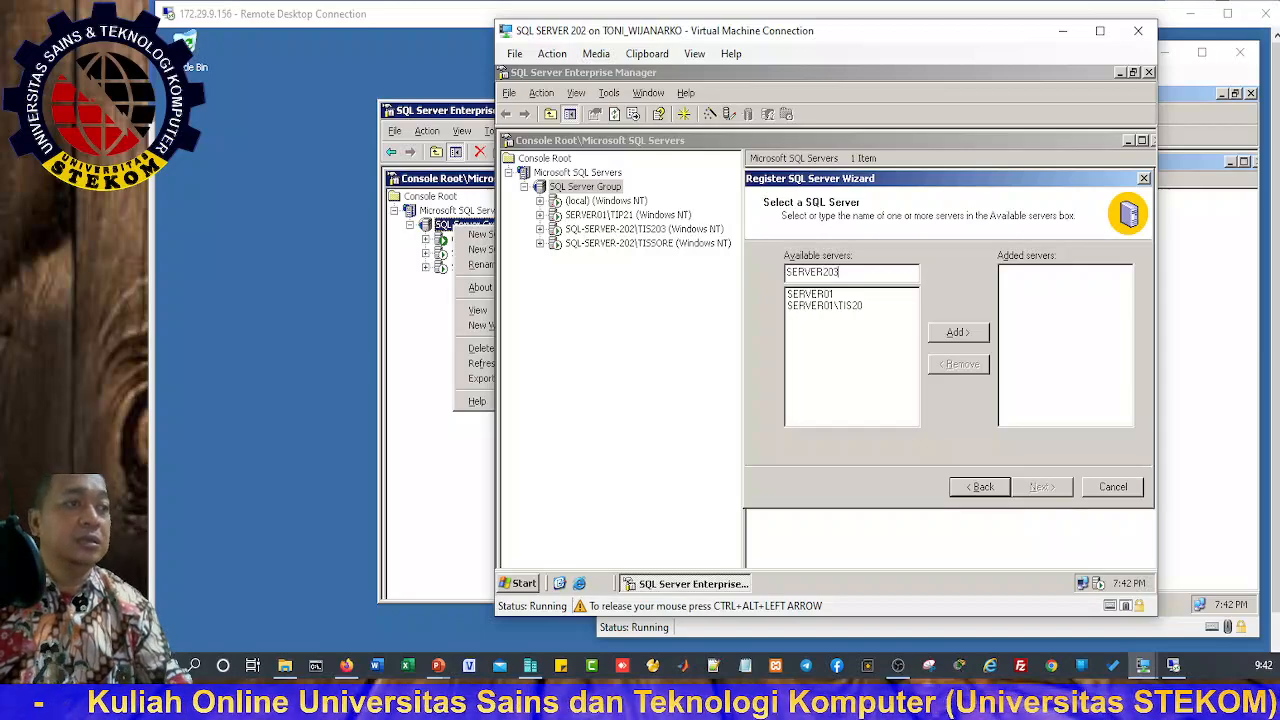
click(952, 336)
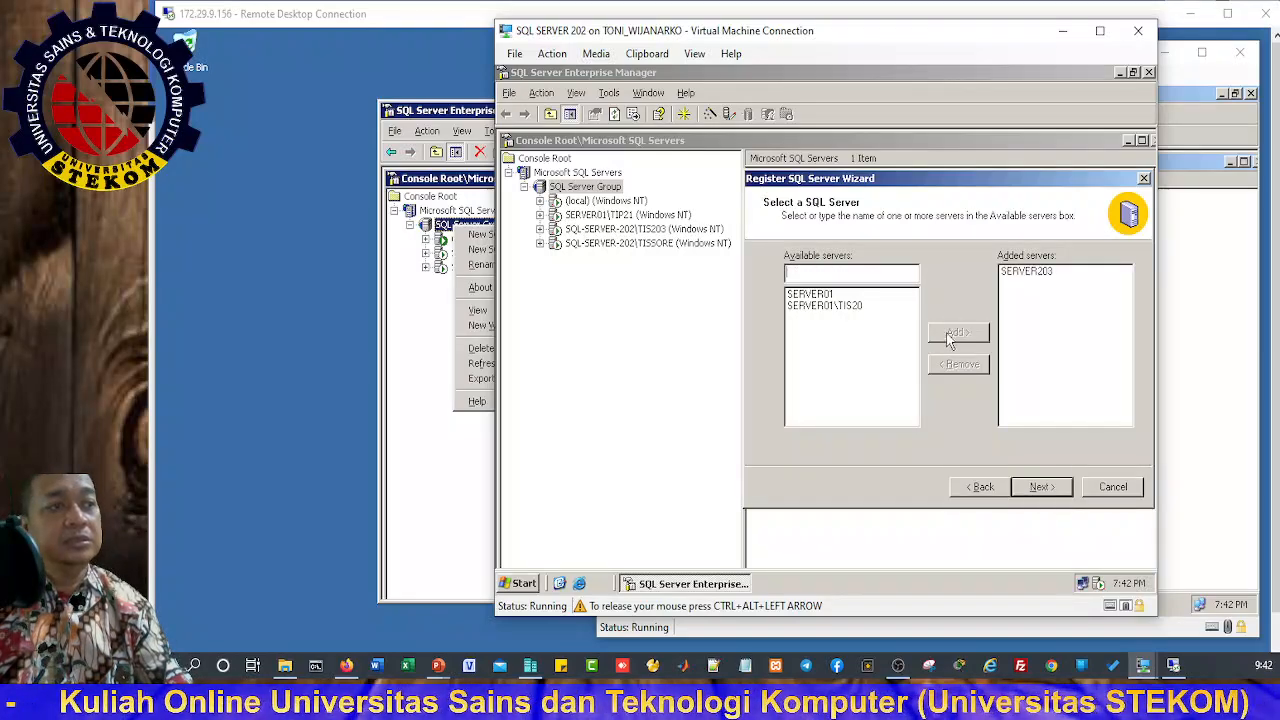
Step: Use SQL Server Authentication with login 'sa' for the connection
click(1042, 487)
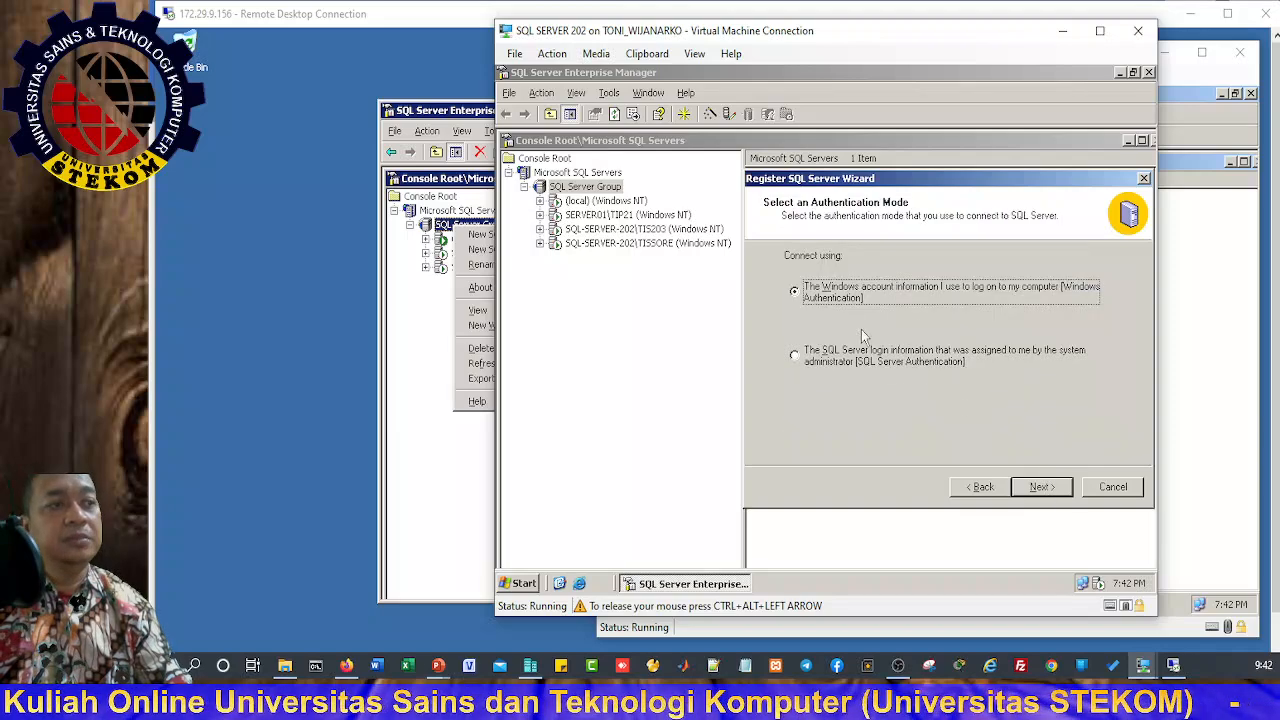
click(837, 362)
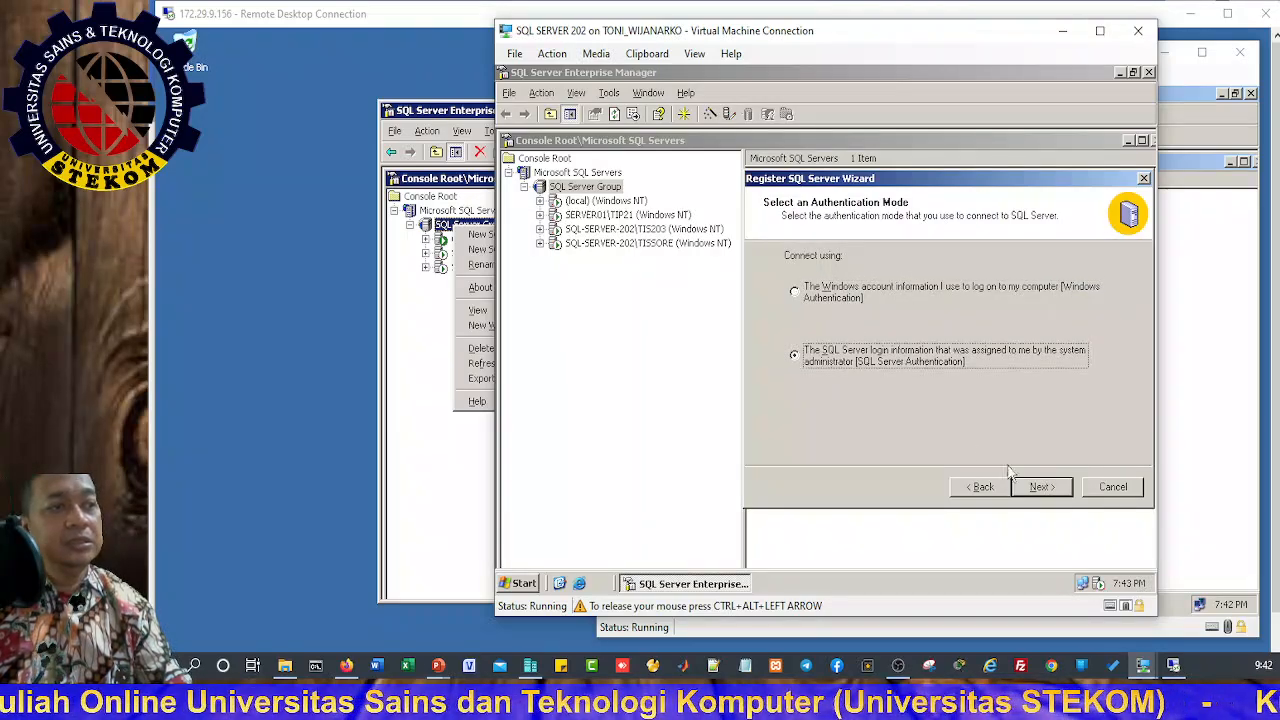
click(1043, 487)
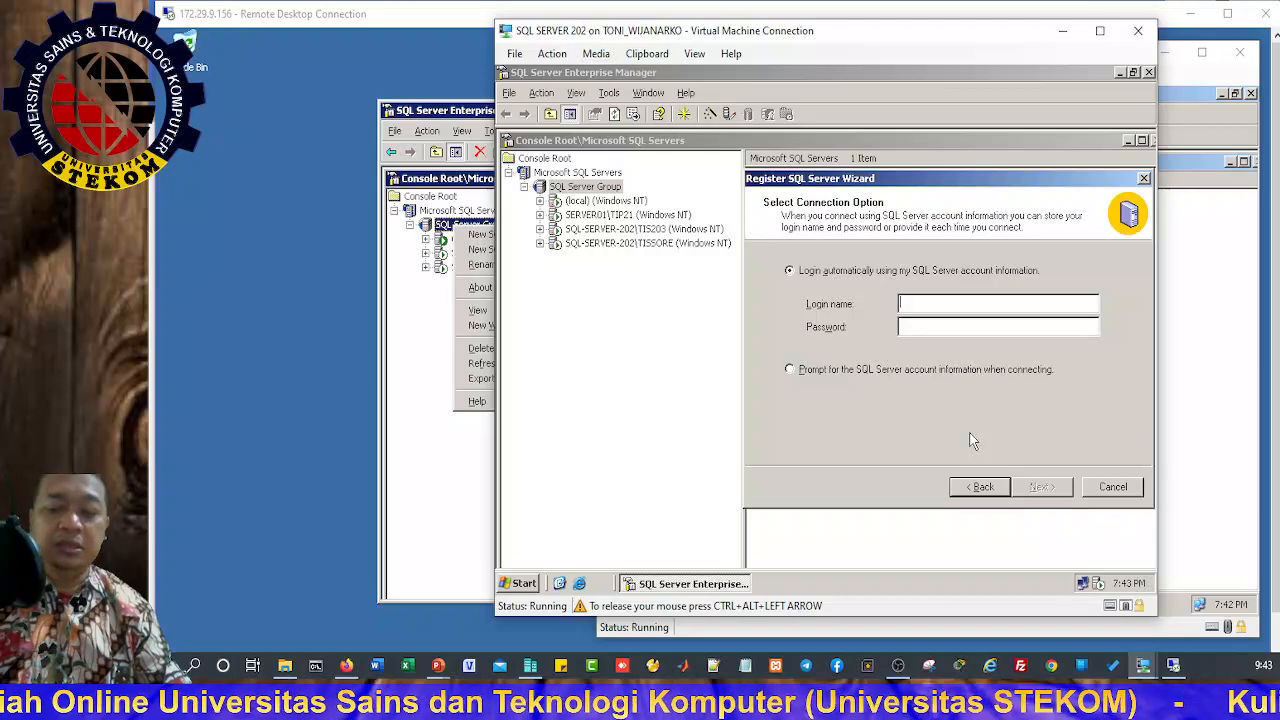
text(sa)
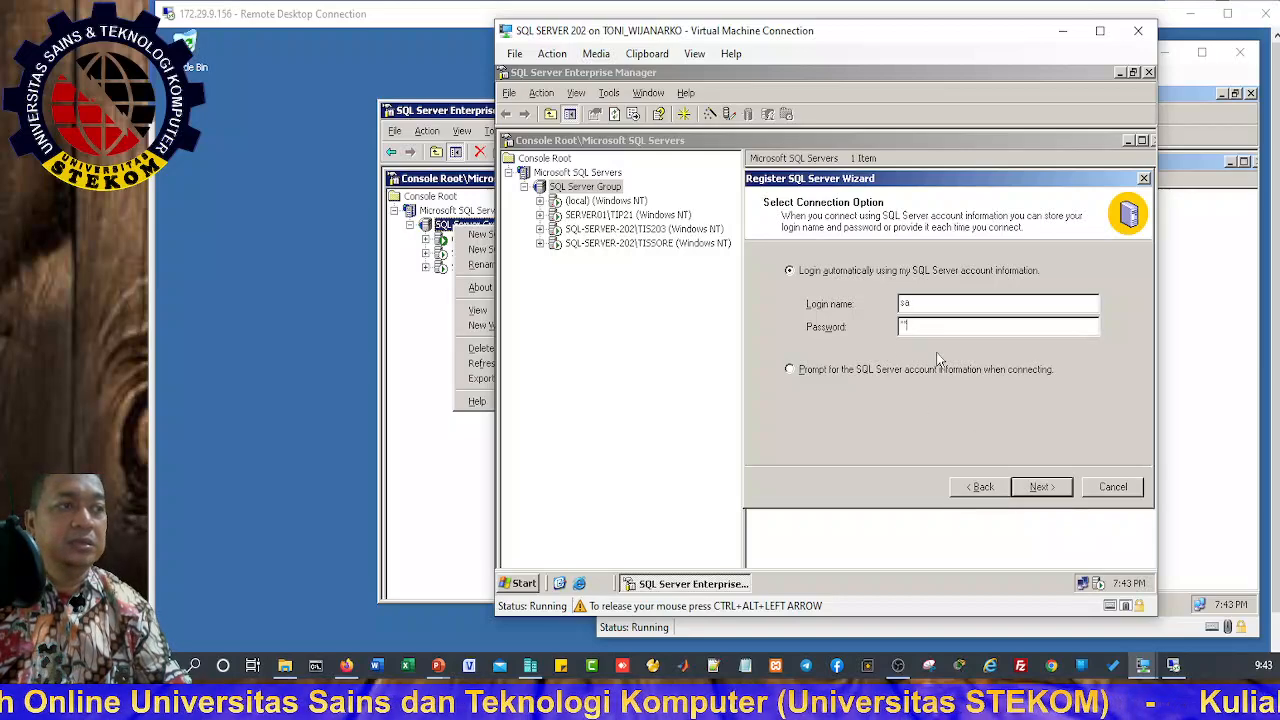
click(1043, 487)
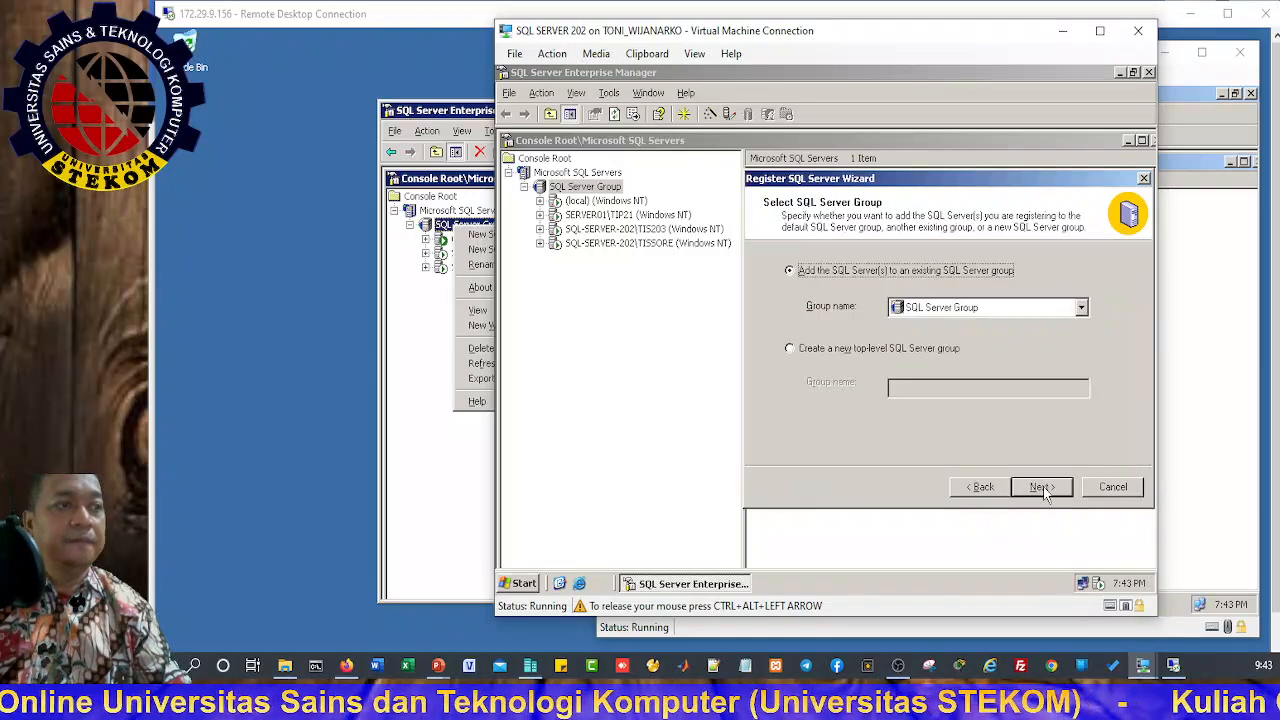
Step: Place the server in a new top-level group named 'A' and finish registration
click(1081, 310)
click(1081, 312)
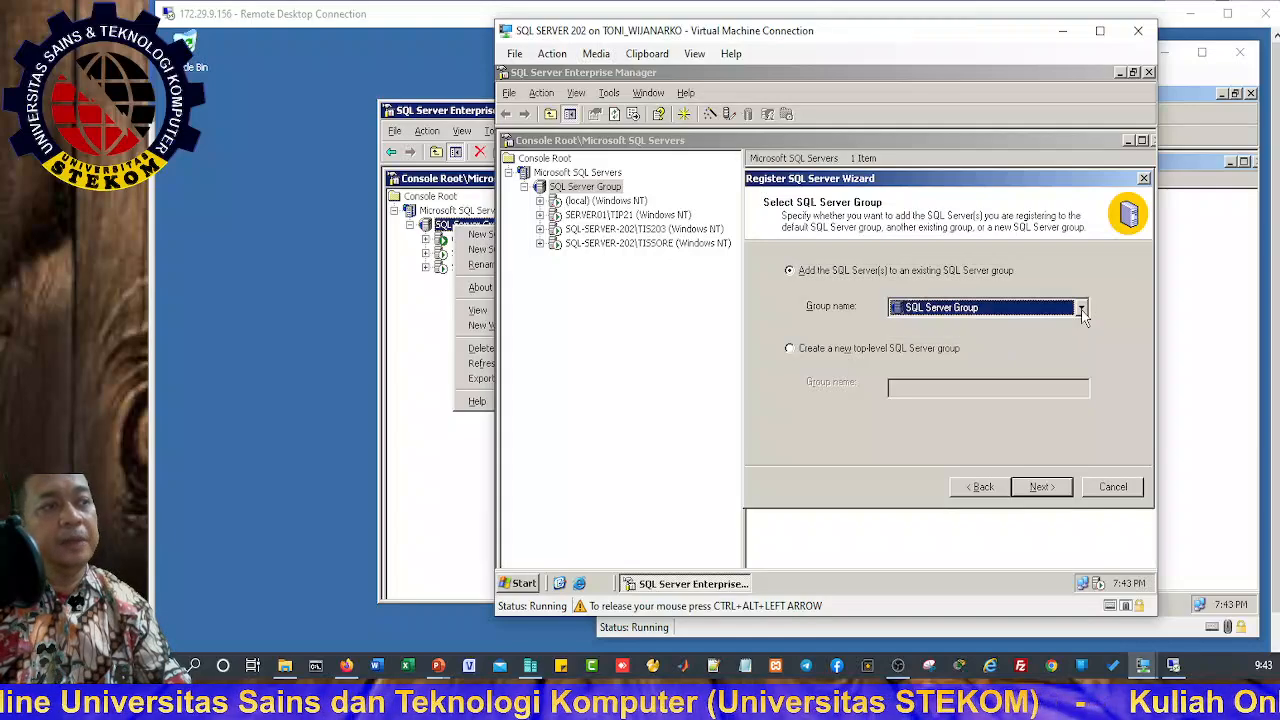
click(803, 352)
click(908, 387)
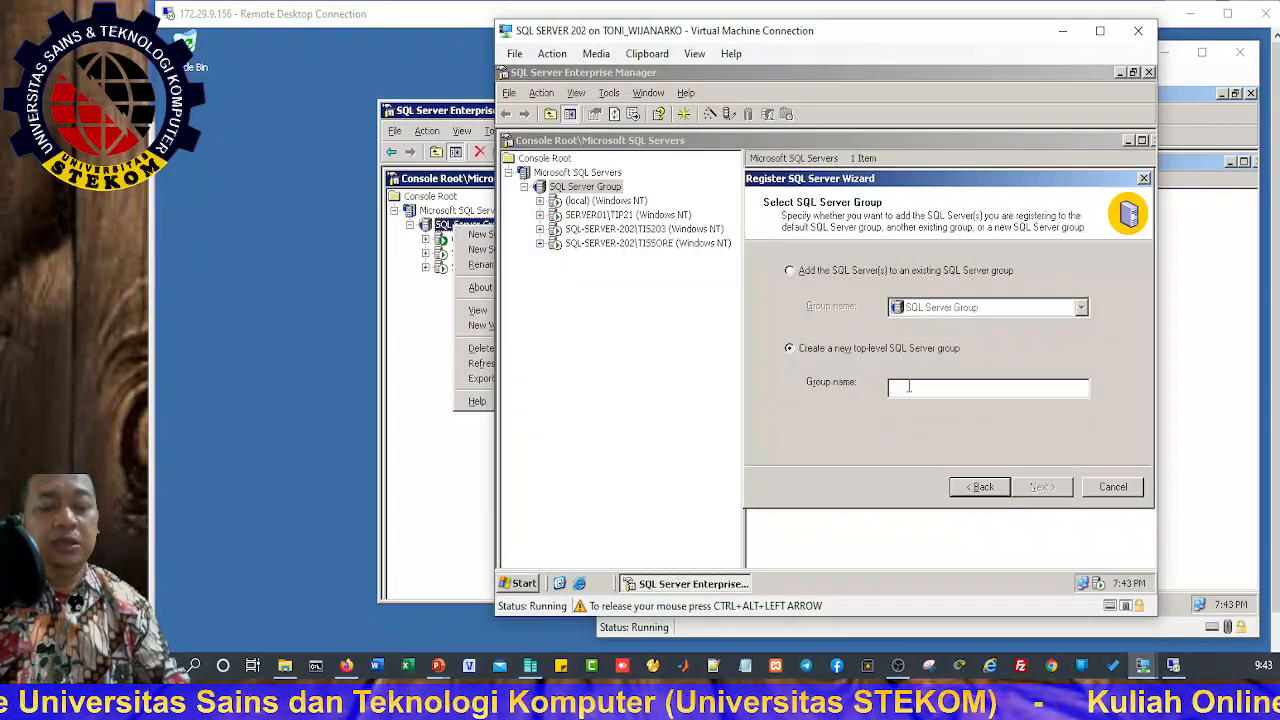
text(A)
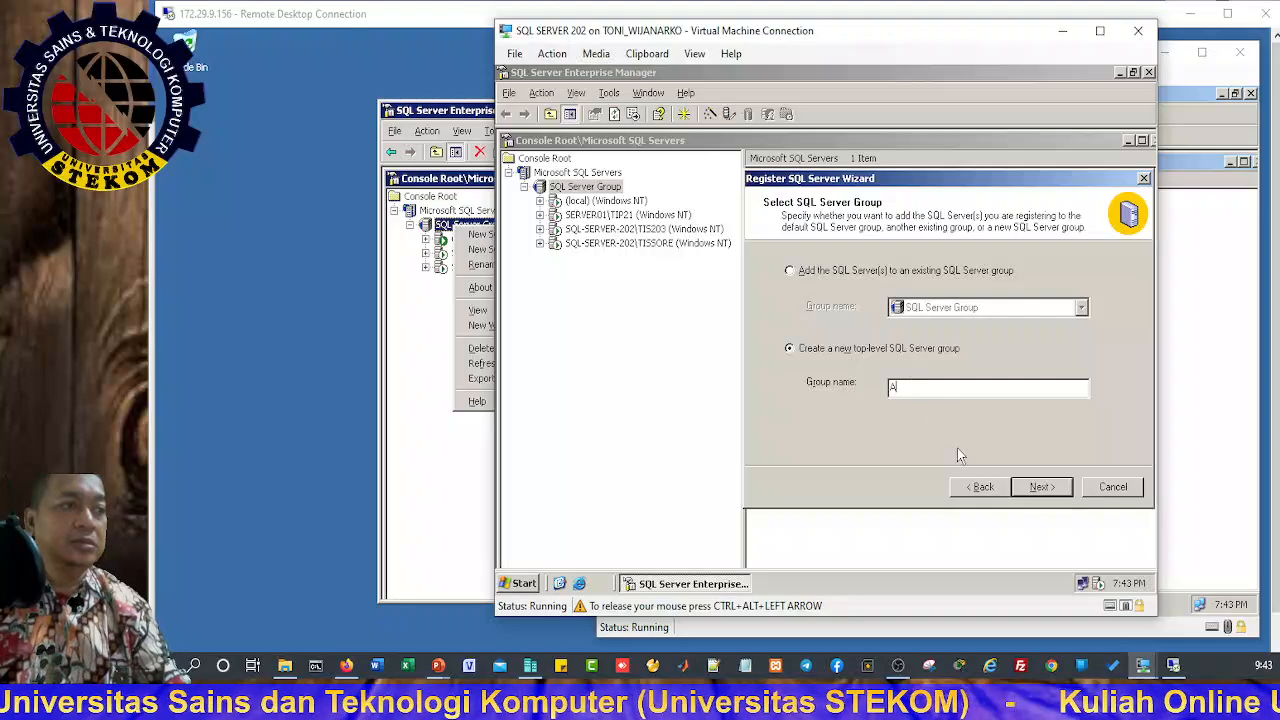
click(1043, 487)
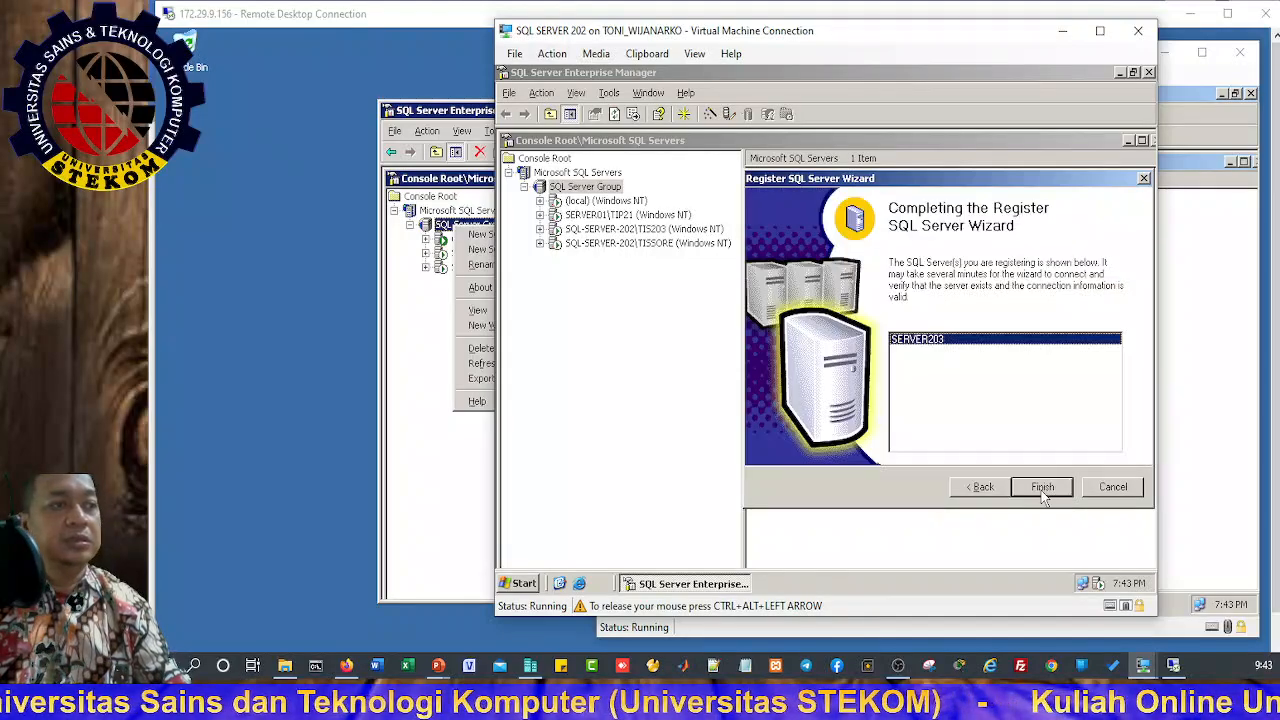
click(1041, 490)
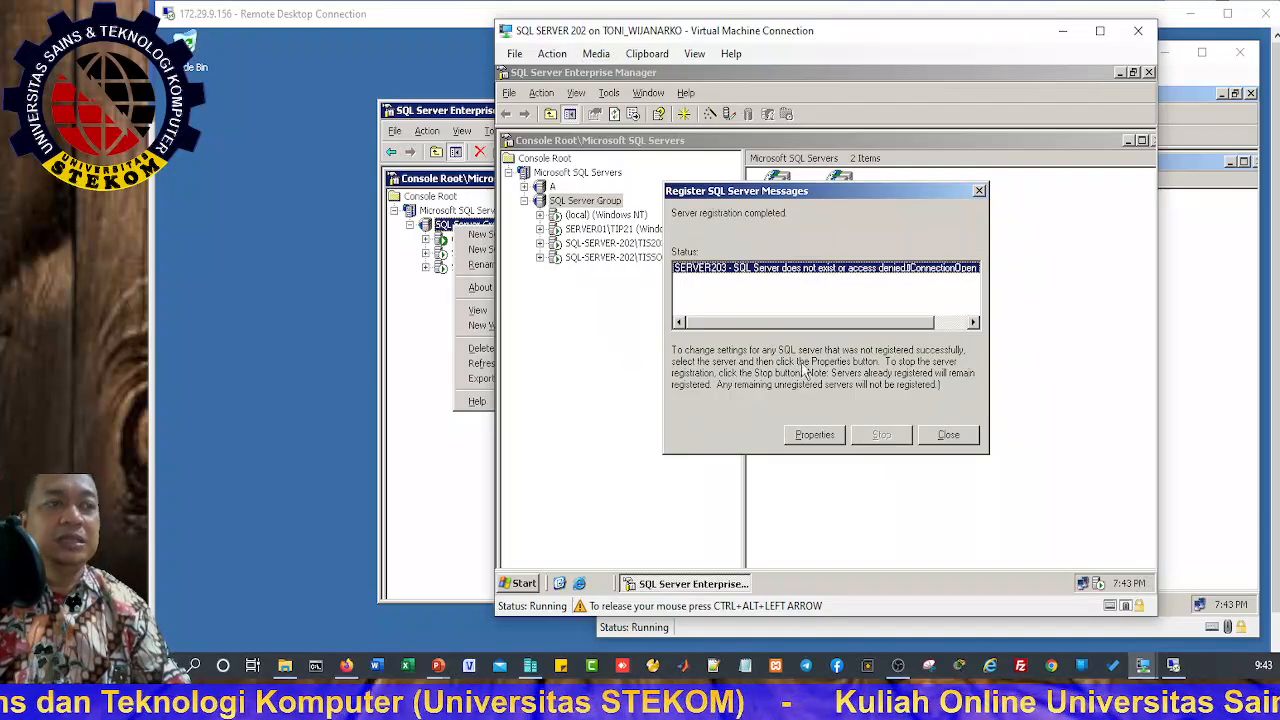
Step: Dismiss the registration messages, expand empty group A, and expand the (local) server's folders
click(948, 436)
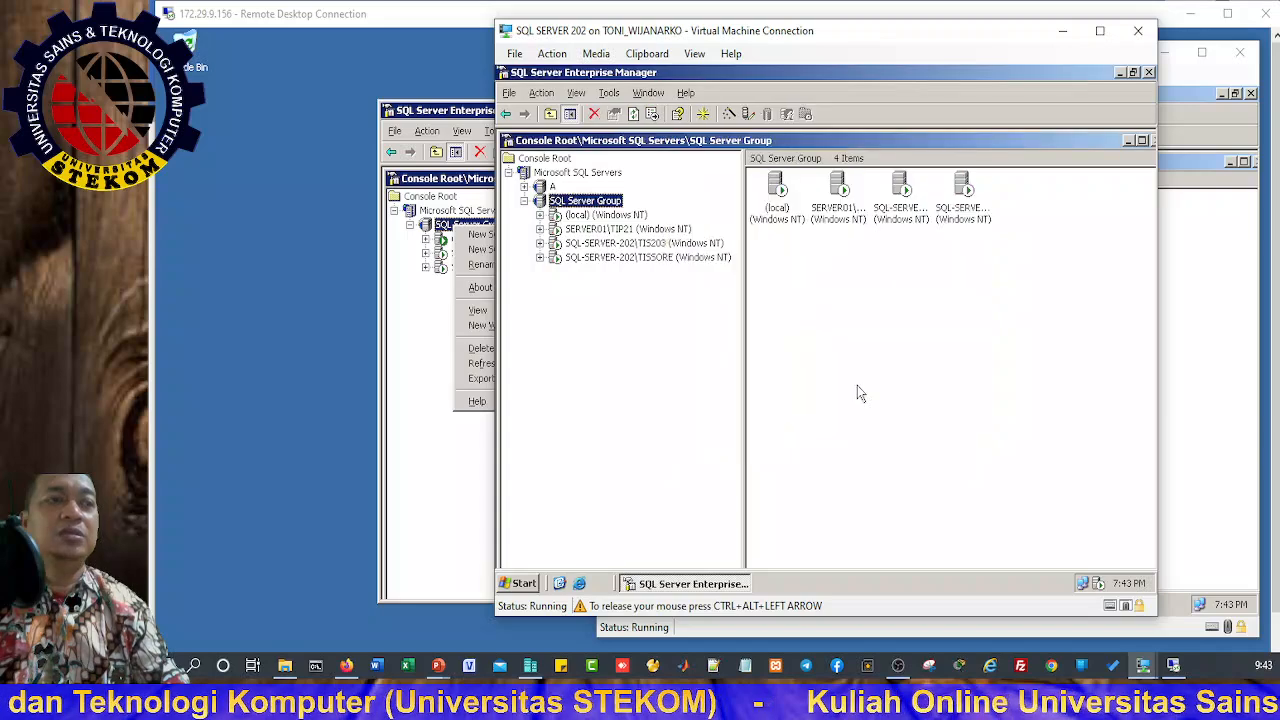
click(524, 187)
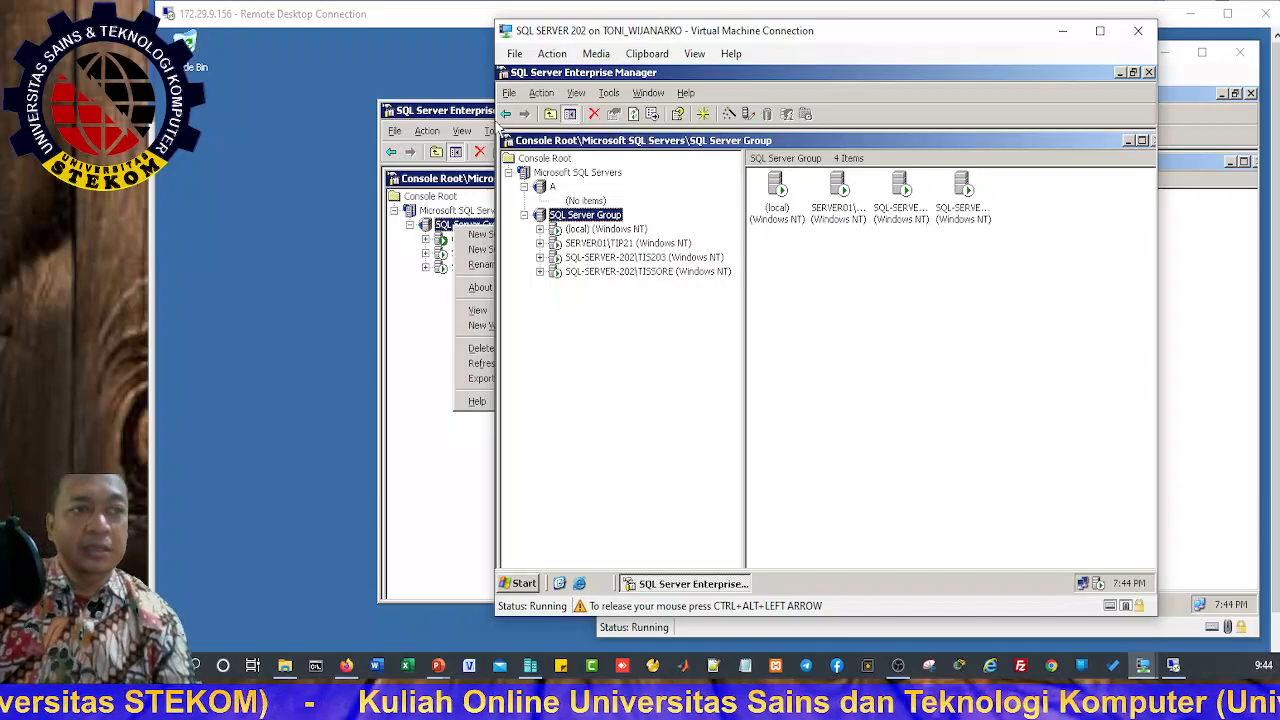
click(591, 230)
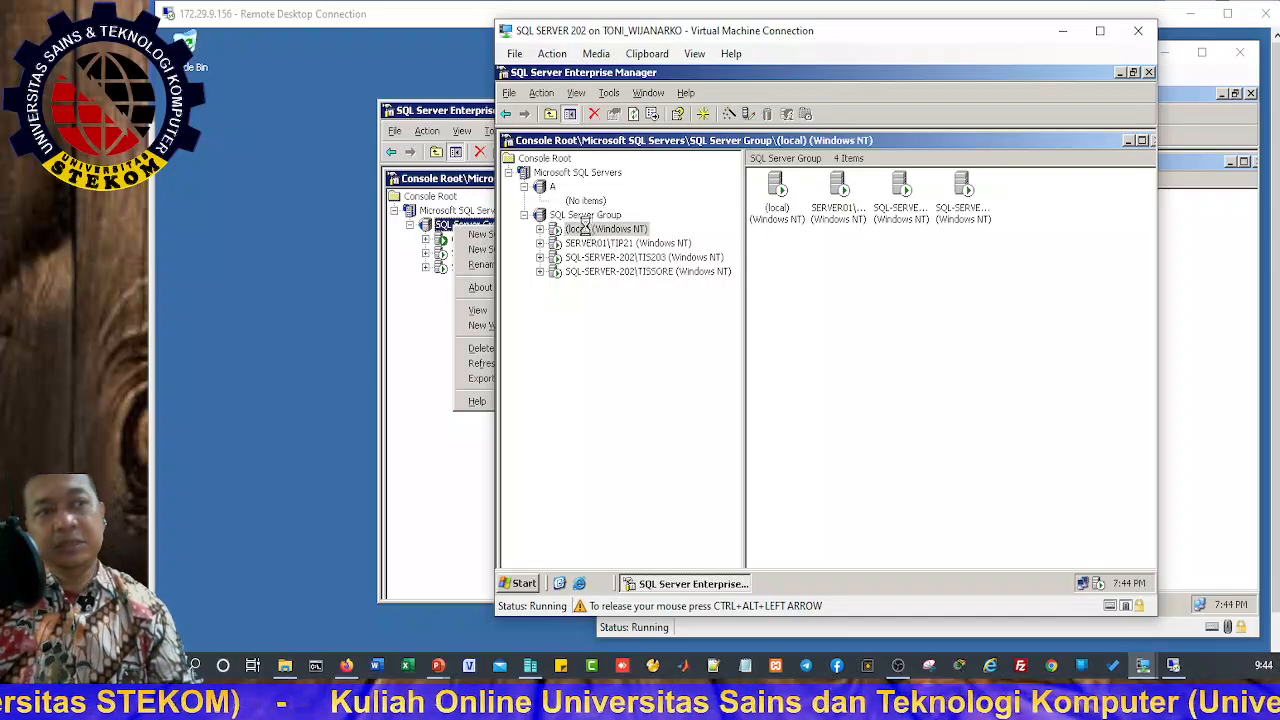
click(540, 230)
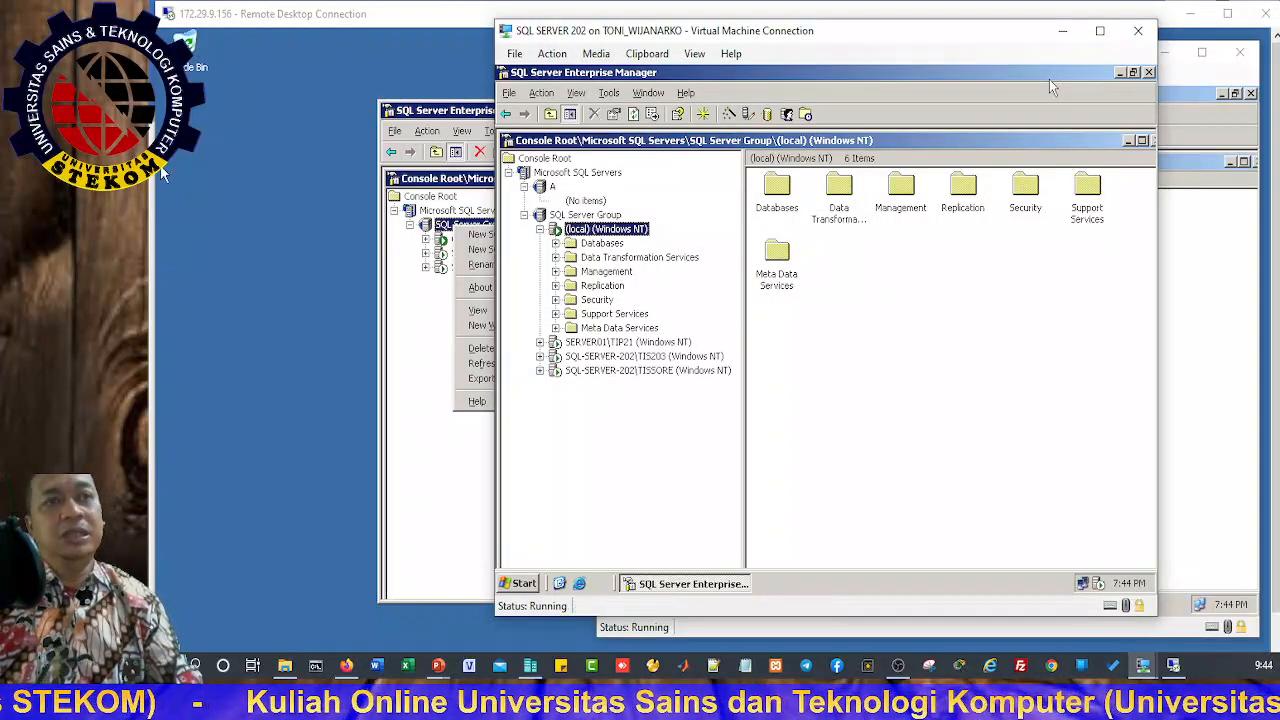
Step: Maximize Enterprise Manager in the remote session and expand the (local) server
click(253, 88)
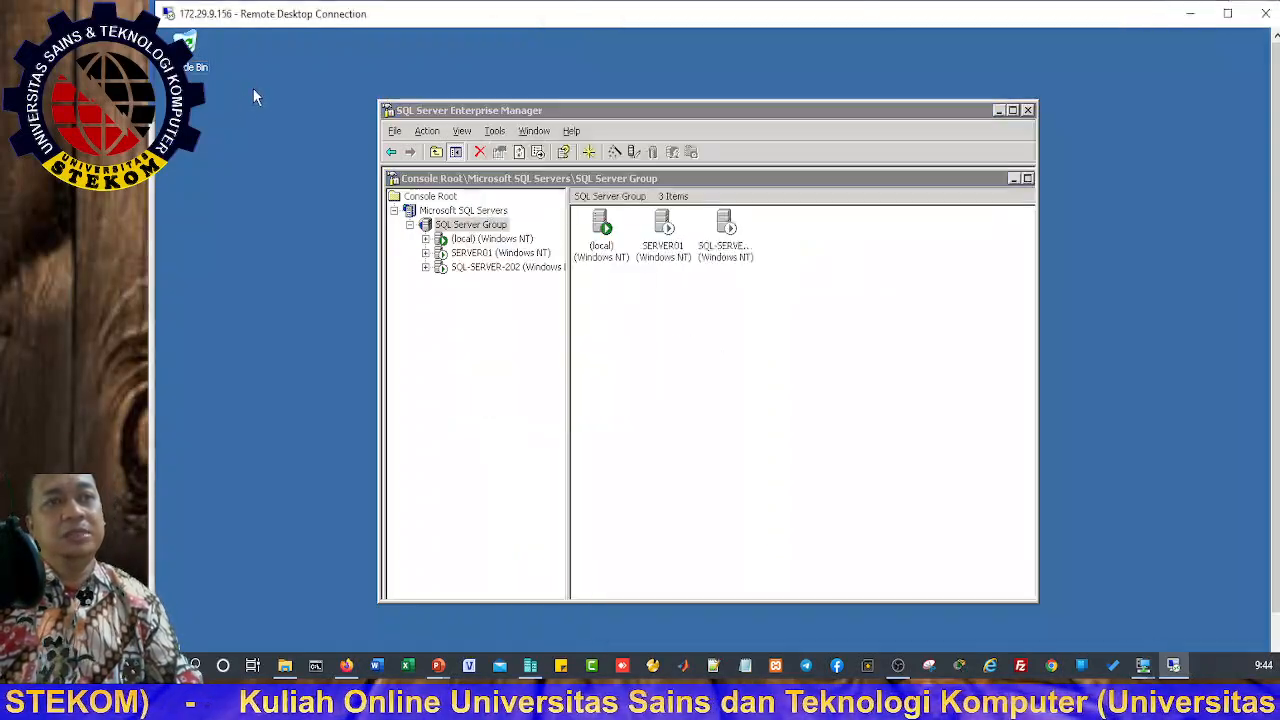
click(1013, 110)
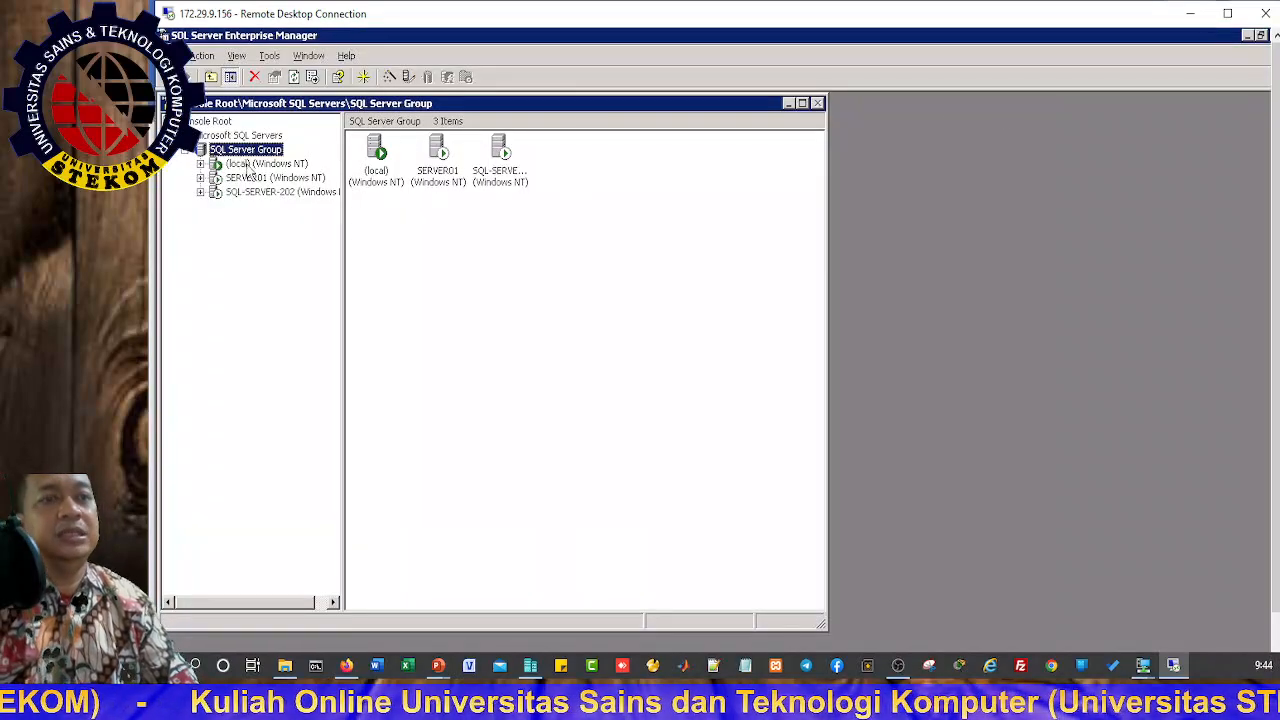
click(245, 163)
click(200, 163)
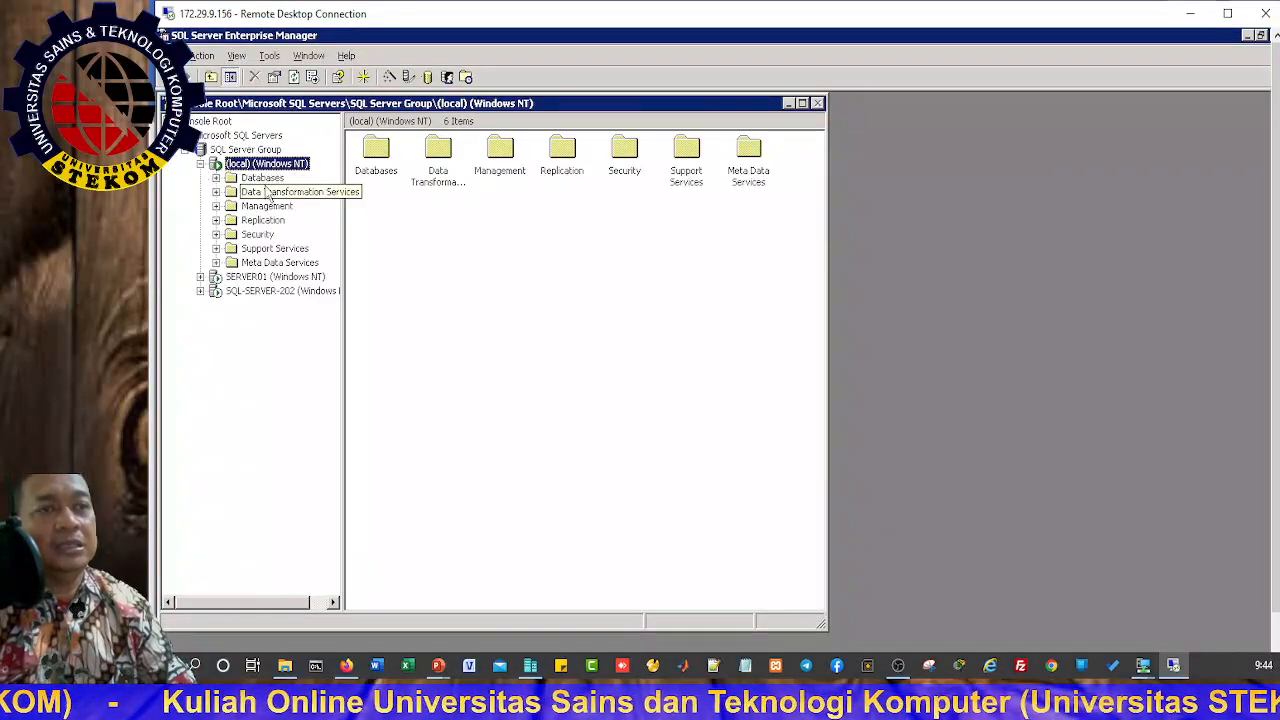
Step: List the six databases under Databases, then bring the MAteri.txt notes to front
click(268, 191)
click(263, 178)
click(217, 178)
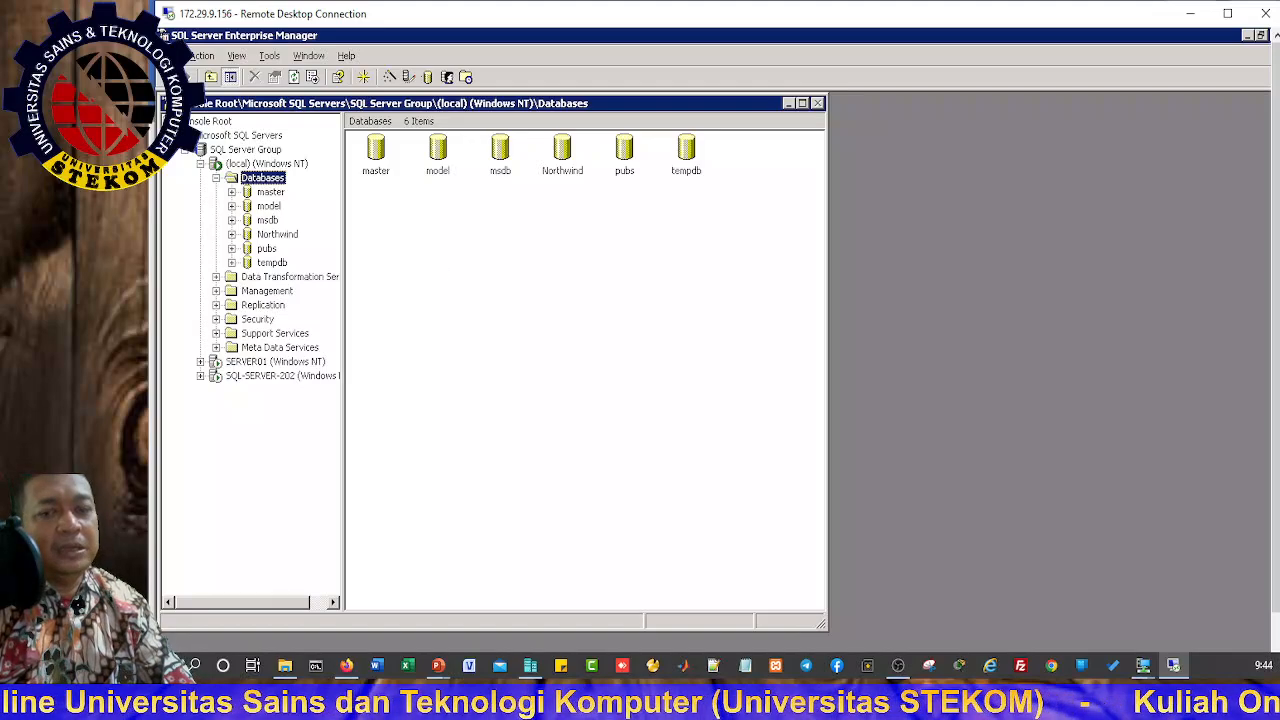
key(alt+Tab)
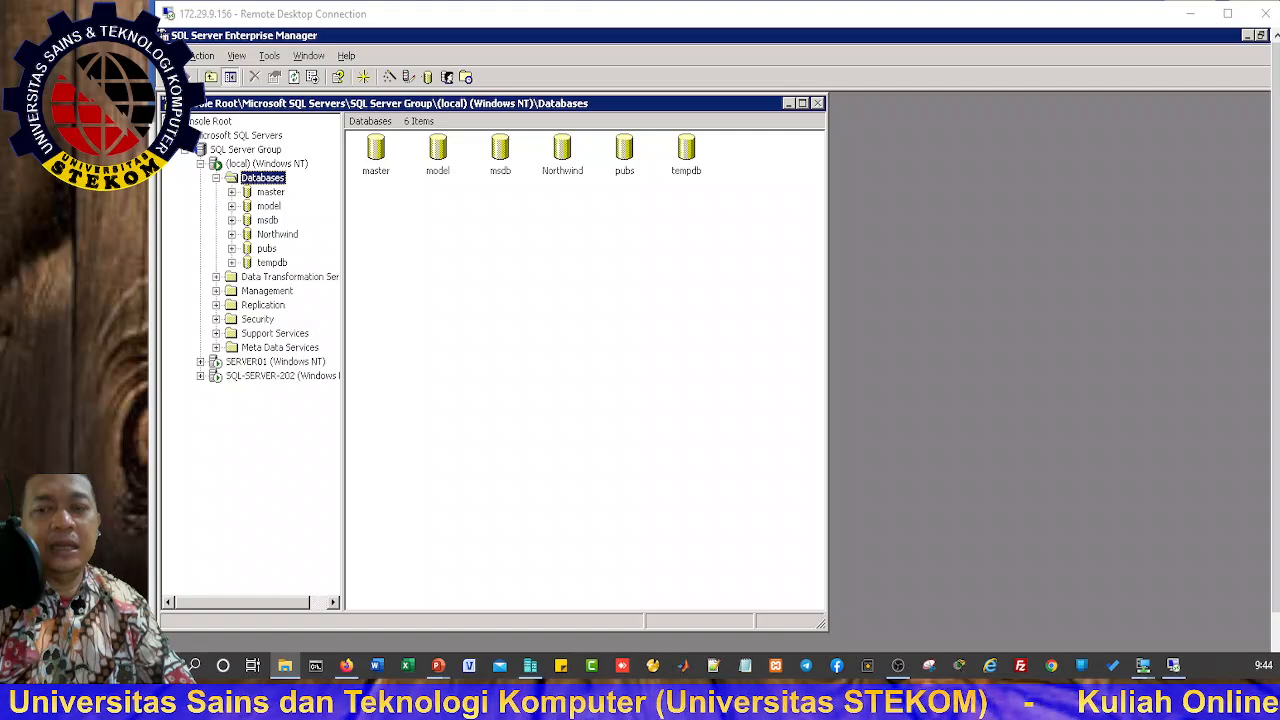
key(alt+Tab)
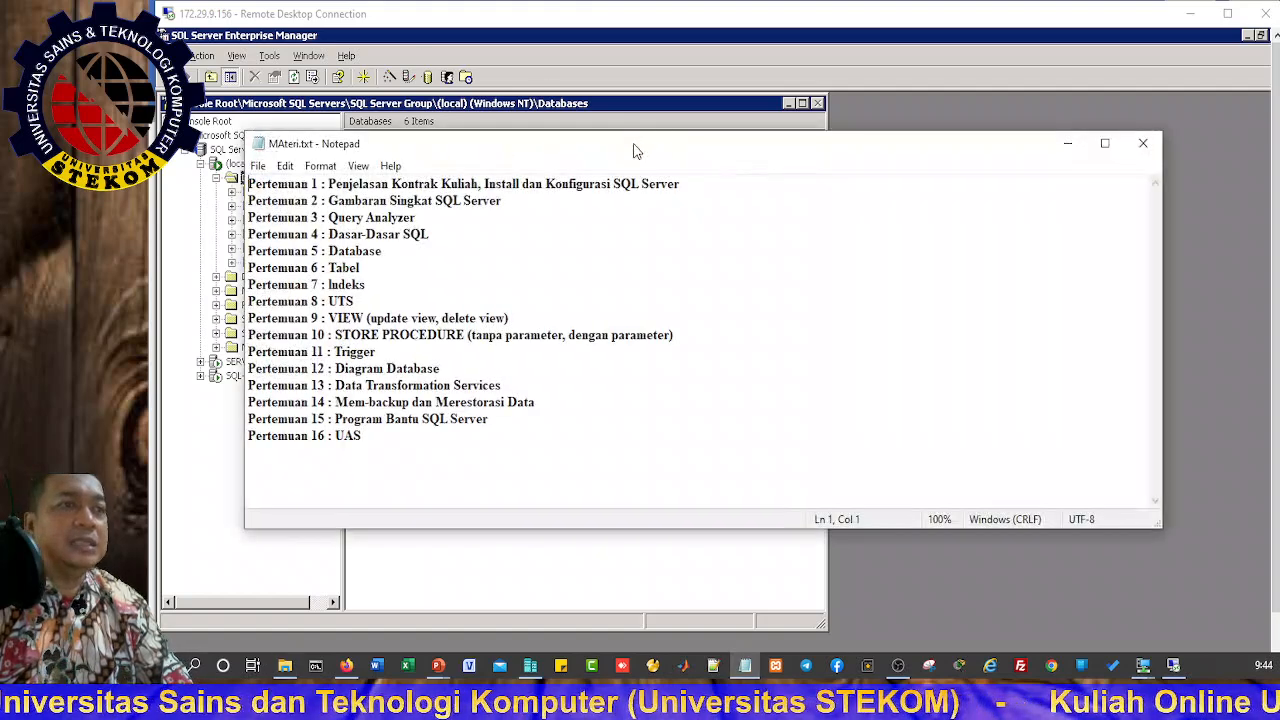
Step: Reposition the MAteri.txt window over Enterprise Manager, then bring Firefox's Google Classroom onscreen
drag(637, 151, 0, 110)
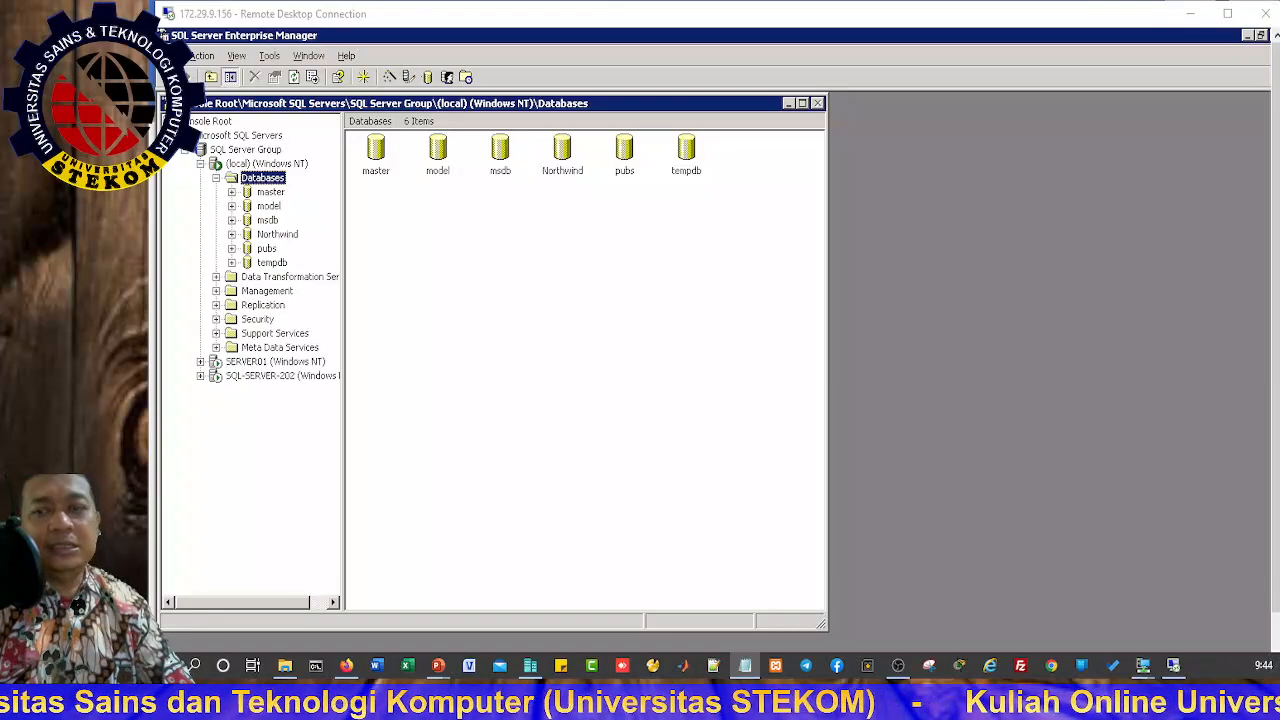
drag(0, 120, 806, 208)
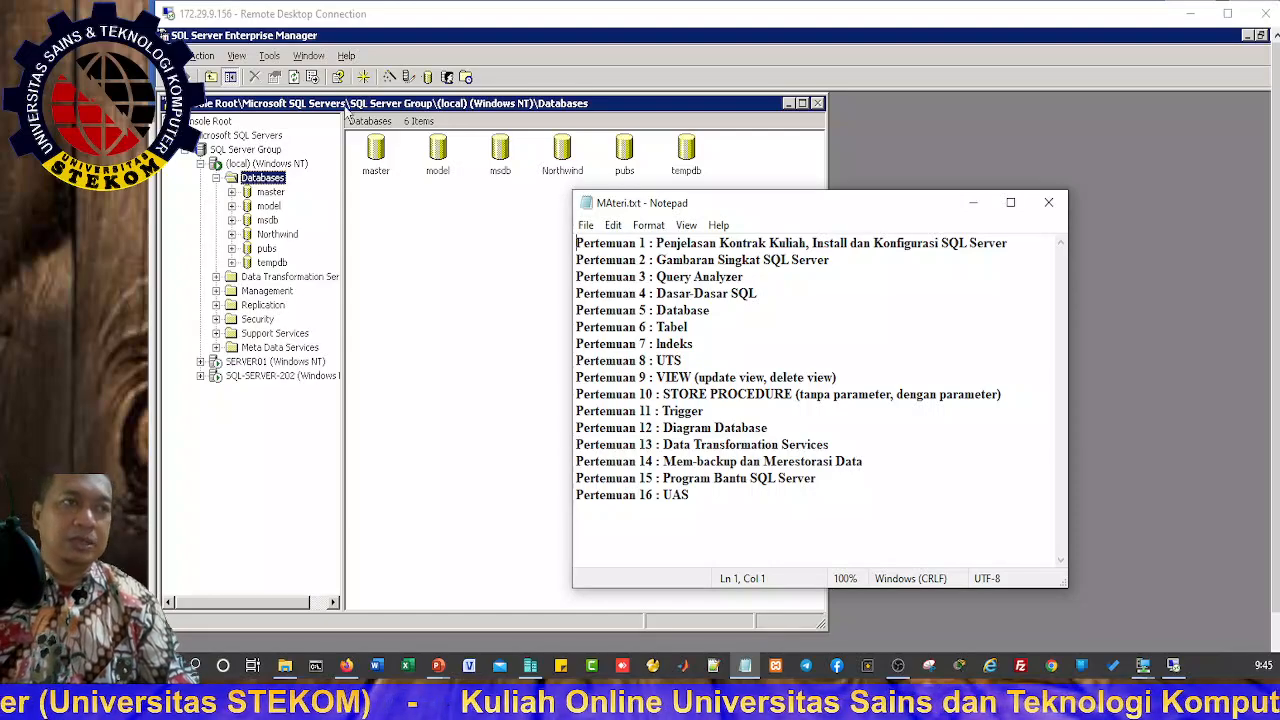
drag(800, 212, 734, 215)
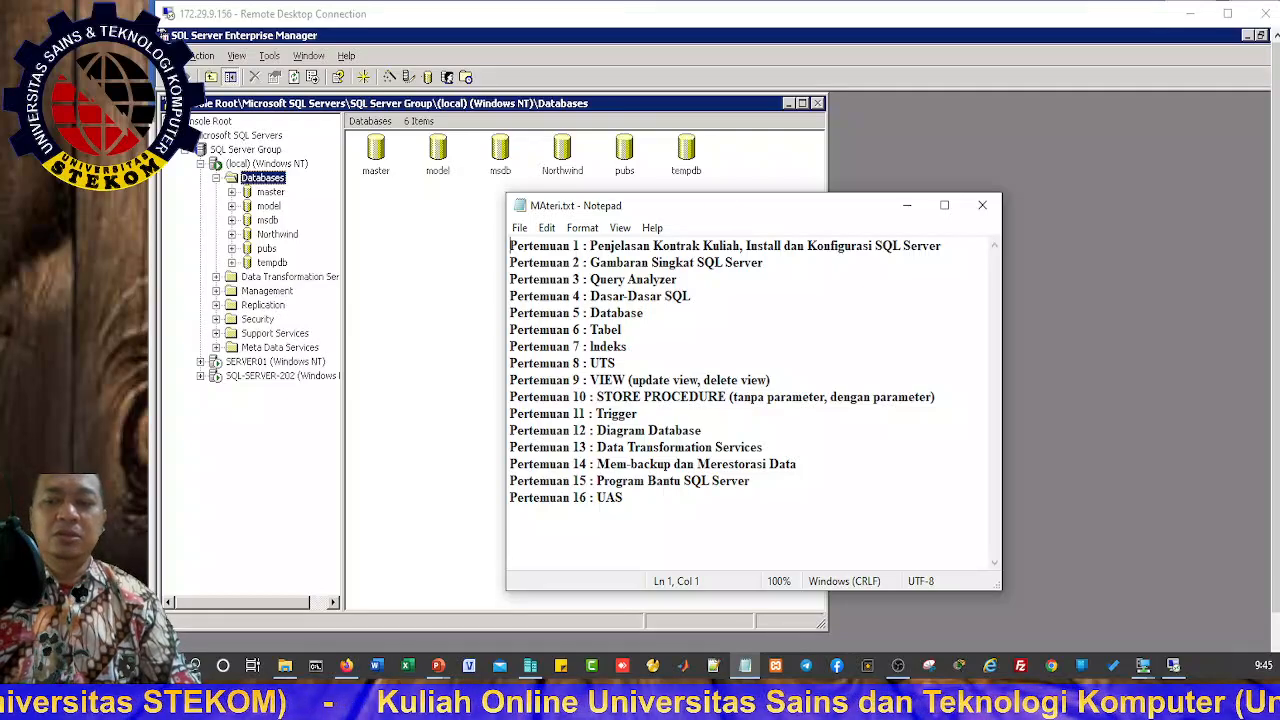
key(alt+Tab)
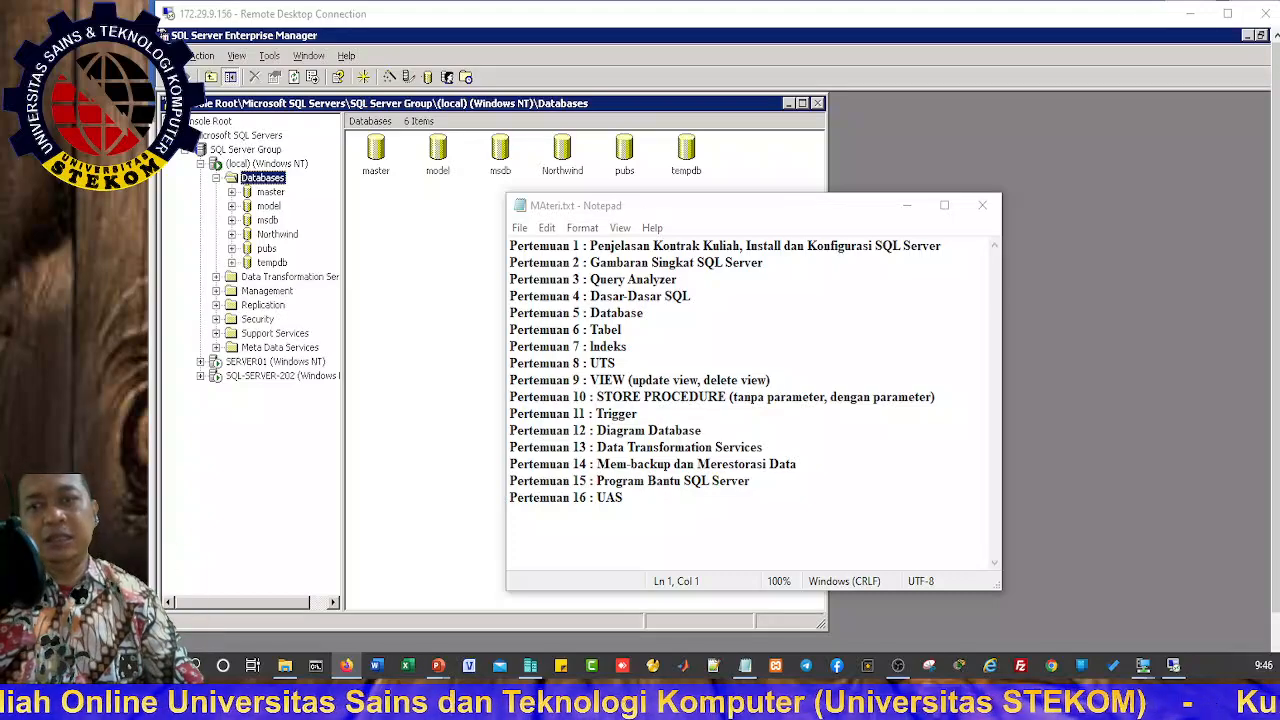
drag(0, 80, 512, 2)
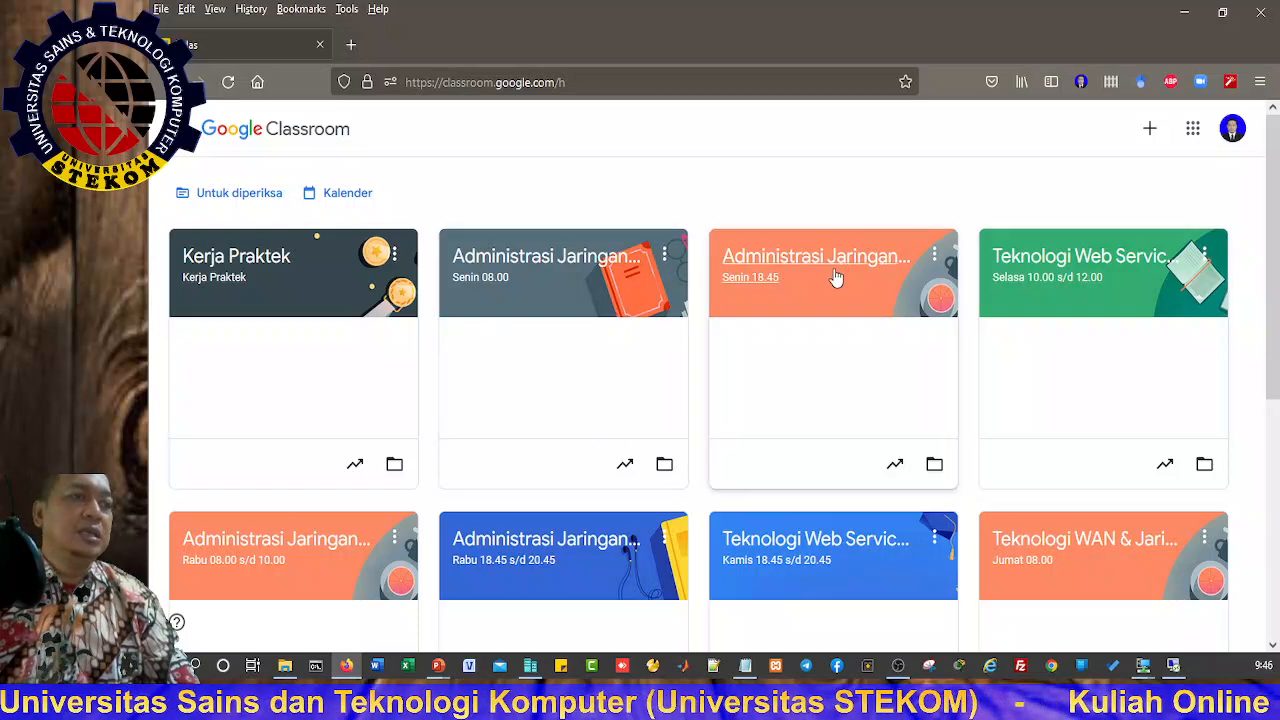
Step: Open the classwork page of the Administrasi Jaringan dan Database TIP-20.3 class
scroll(832, 420, down, 1)
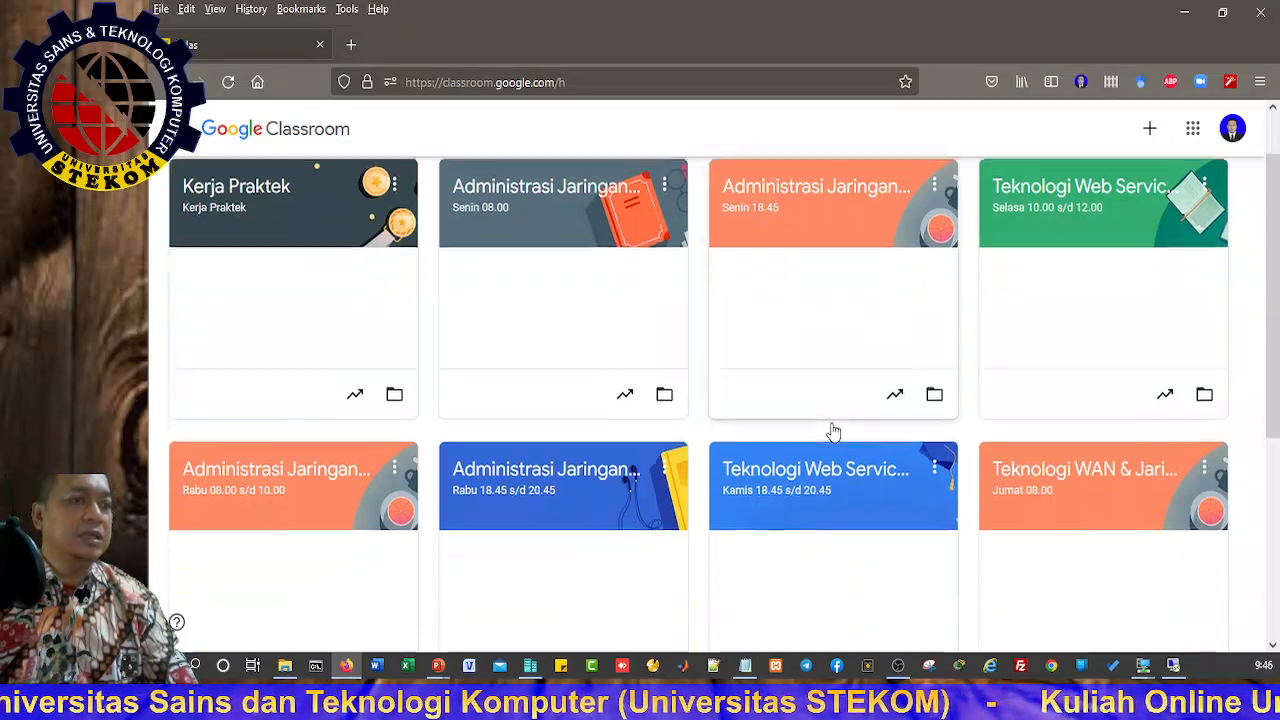
scroll(832, 430, down, 1)
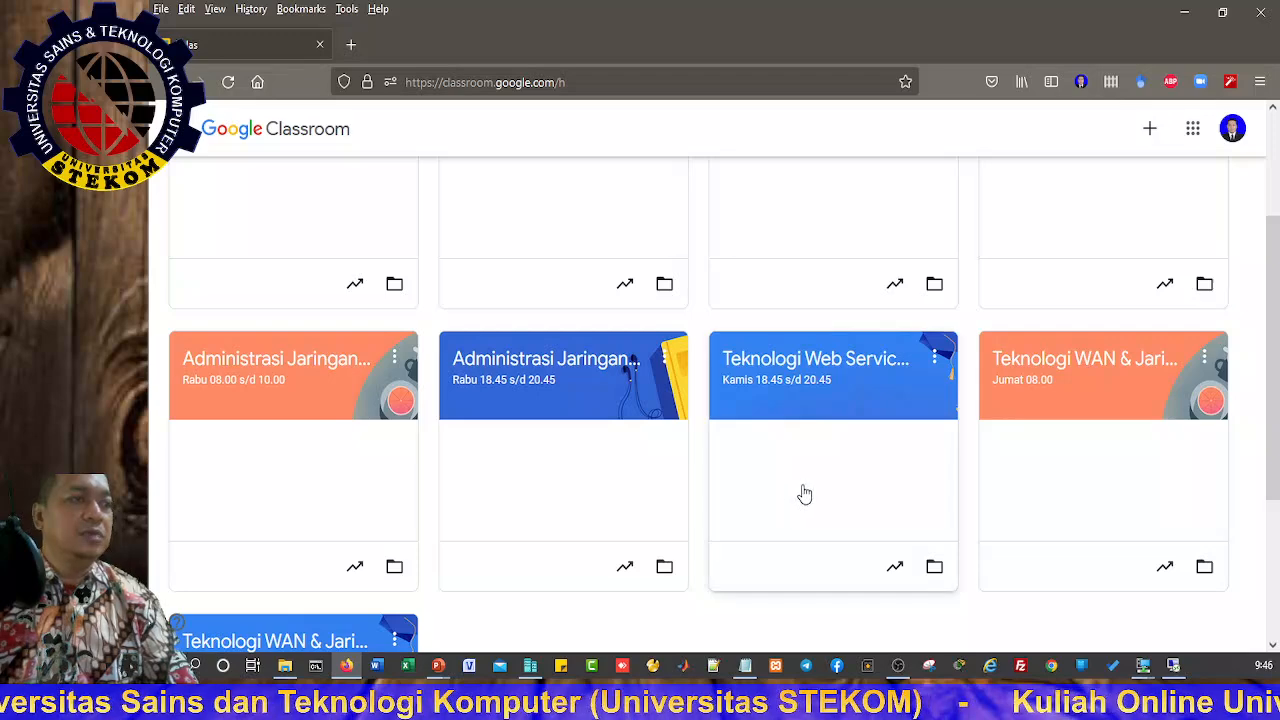
click(276, 372)
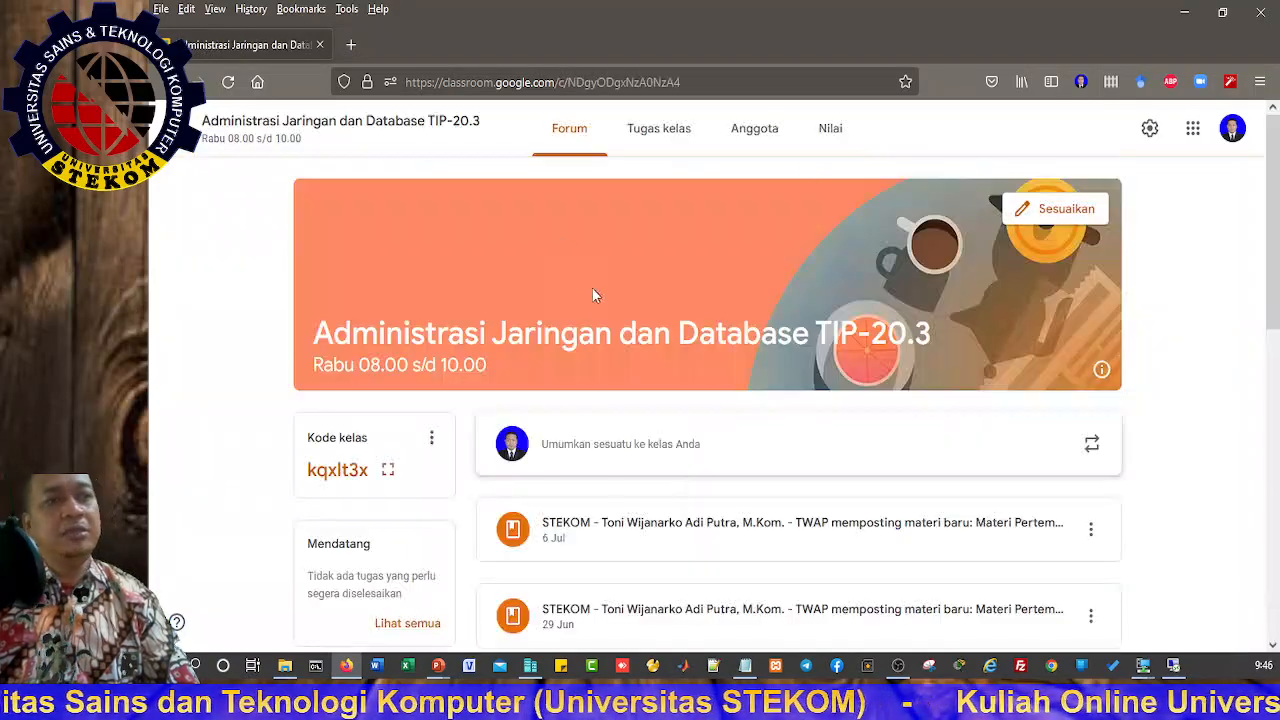
click(655, 135)
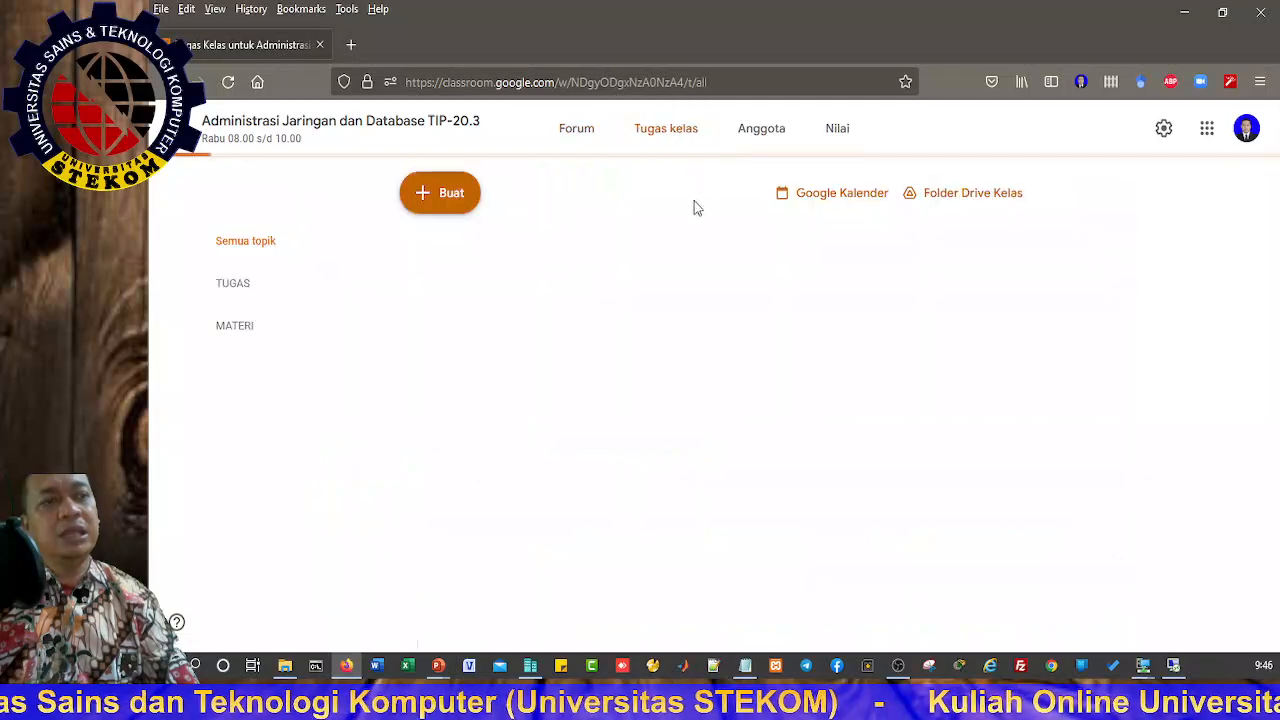
Step: Browse the Materi list, then minimize Firefox to return to the notes
scroll(600, 450, down, 3)
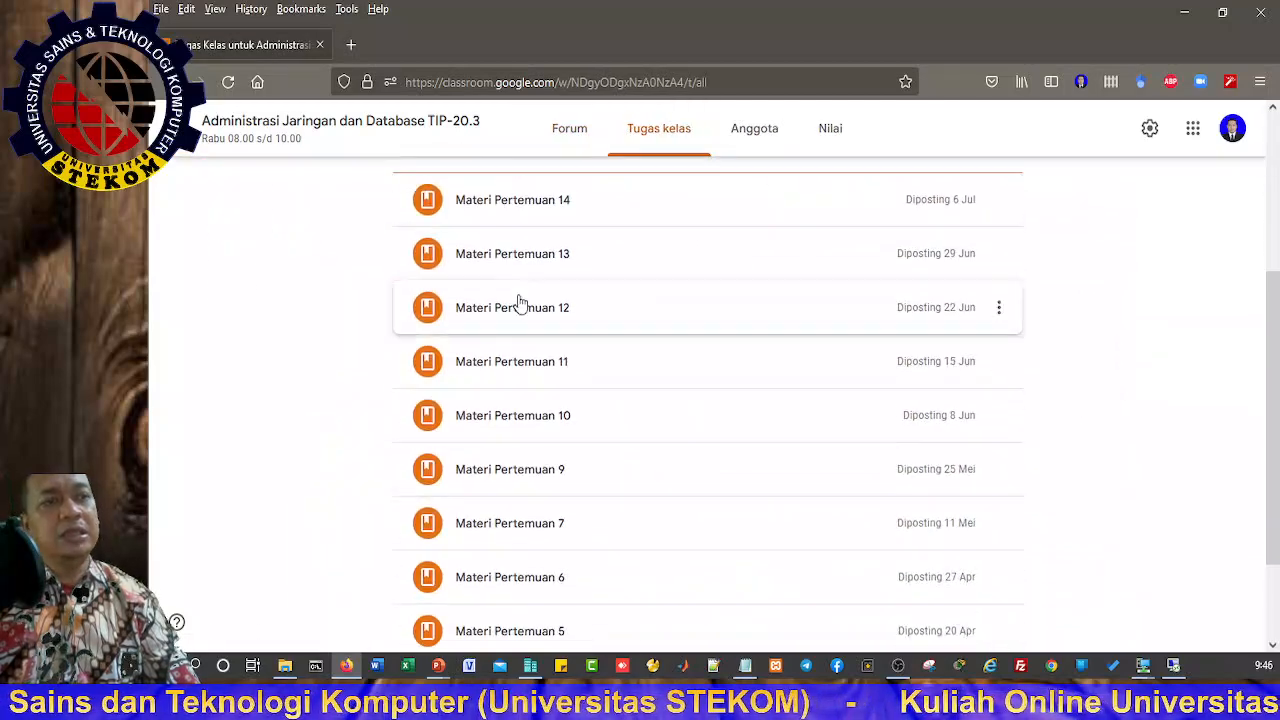
scroll(474, 466, down, 1)
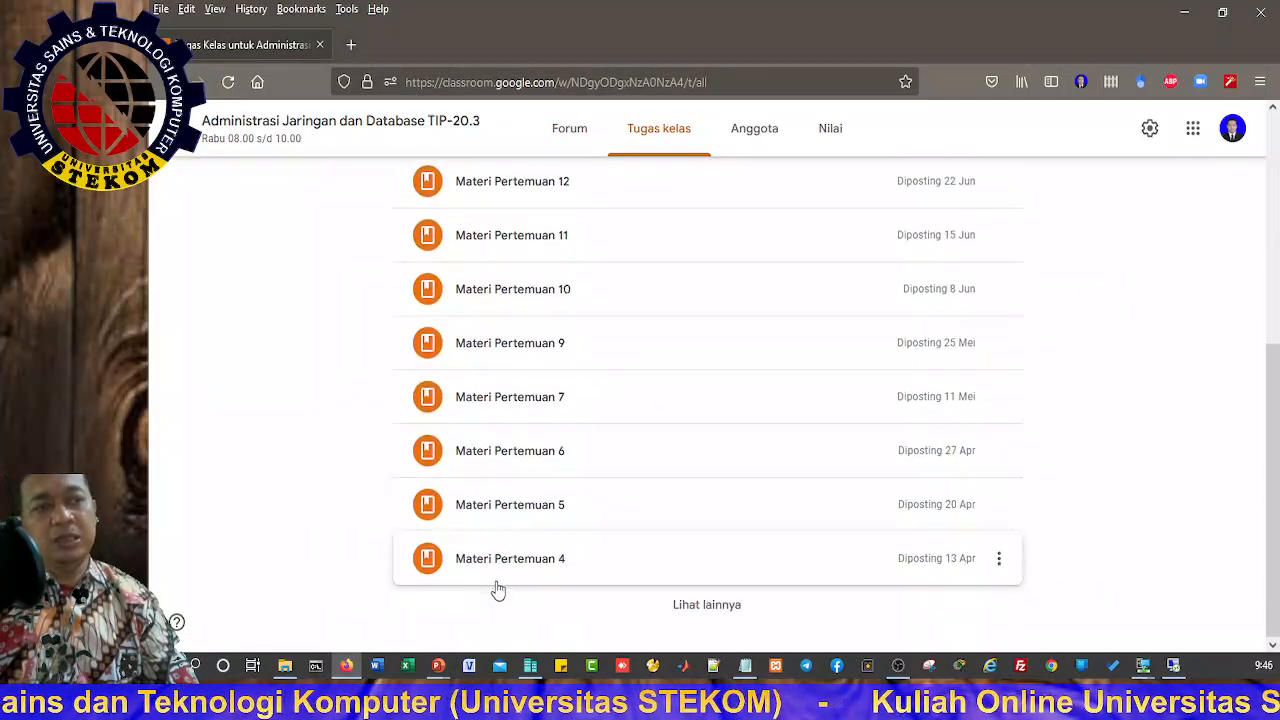
scroll(504, 568, up, 4)
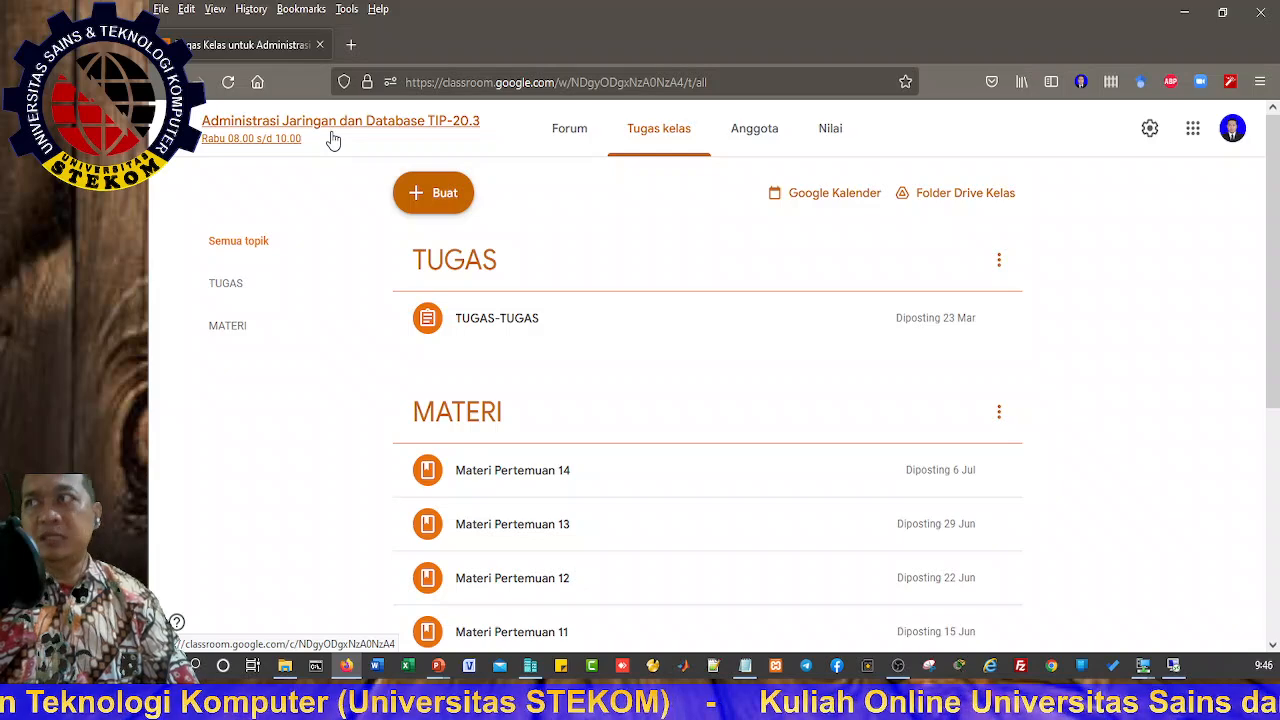
click(1181, 17)
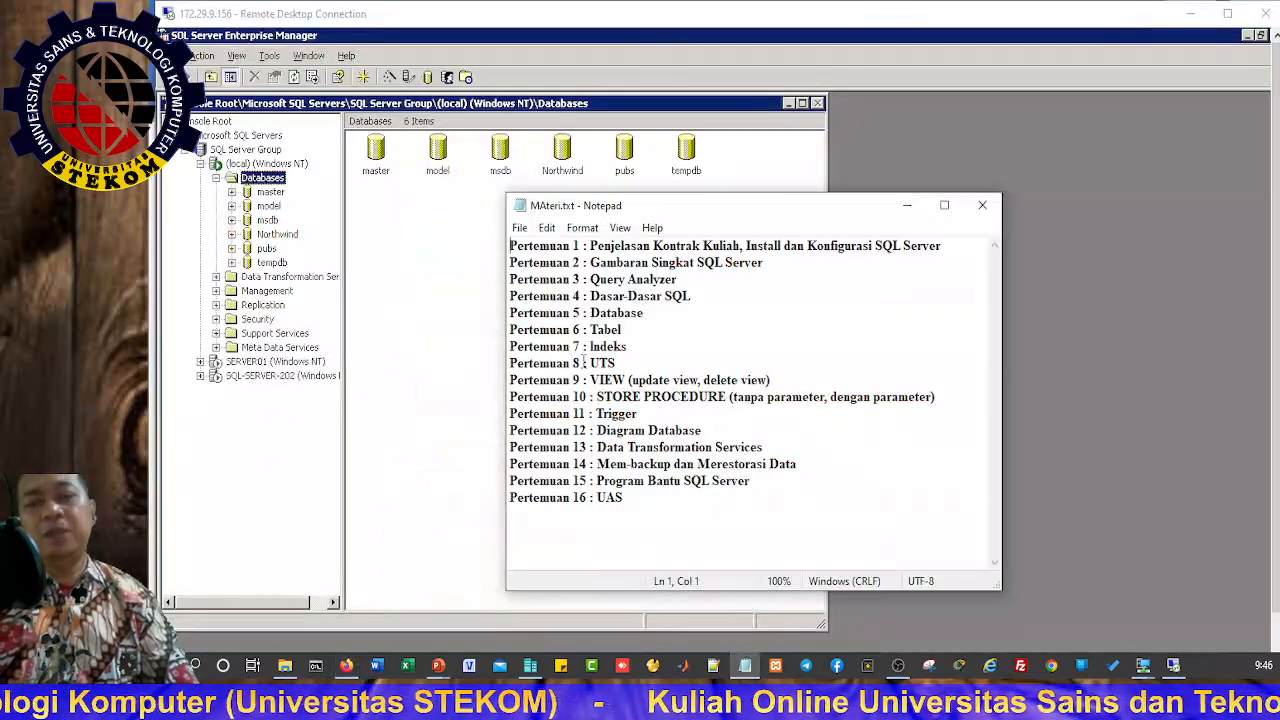